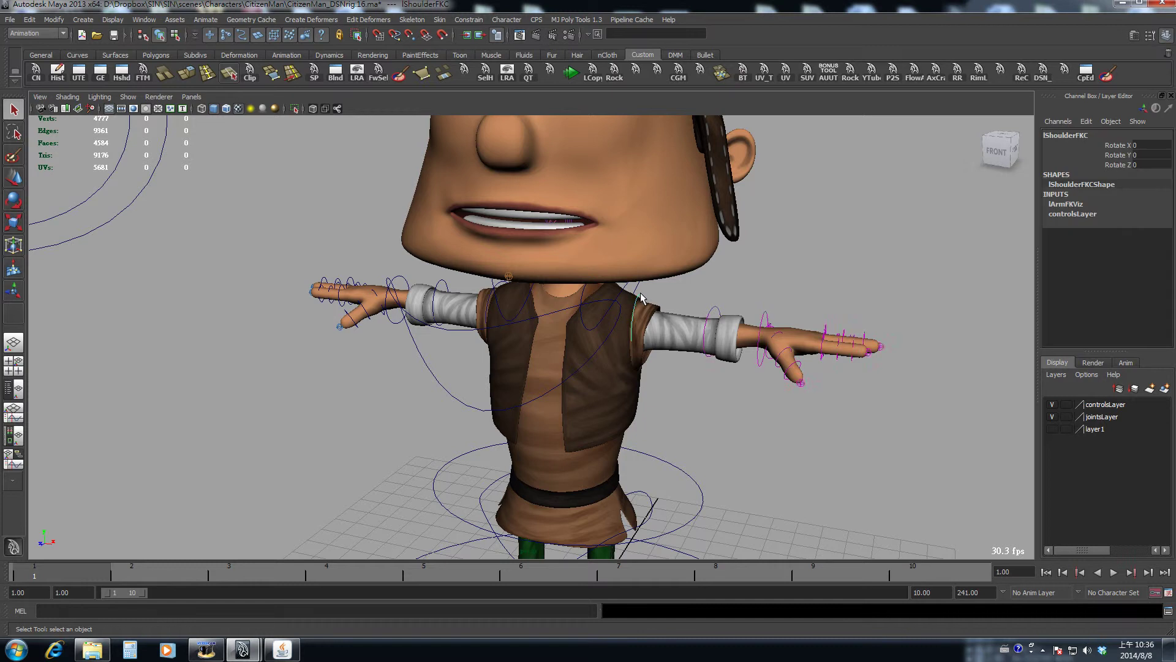
# Step: Break the connections on the jaw control's Rotate X channel and deselect the control
pyautogui.keyDown('alt'); pyautogui.moveTo(642, 297); pyautogui.dragTo(763, 430); pyautogui.keyUp('alt')
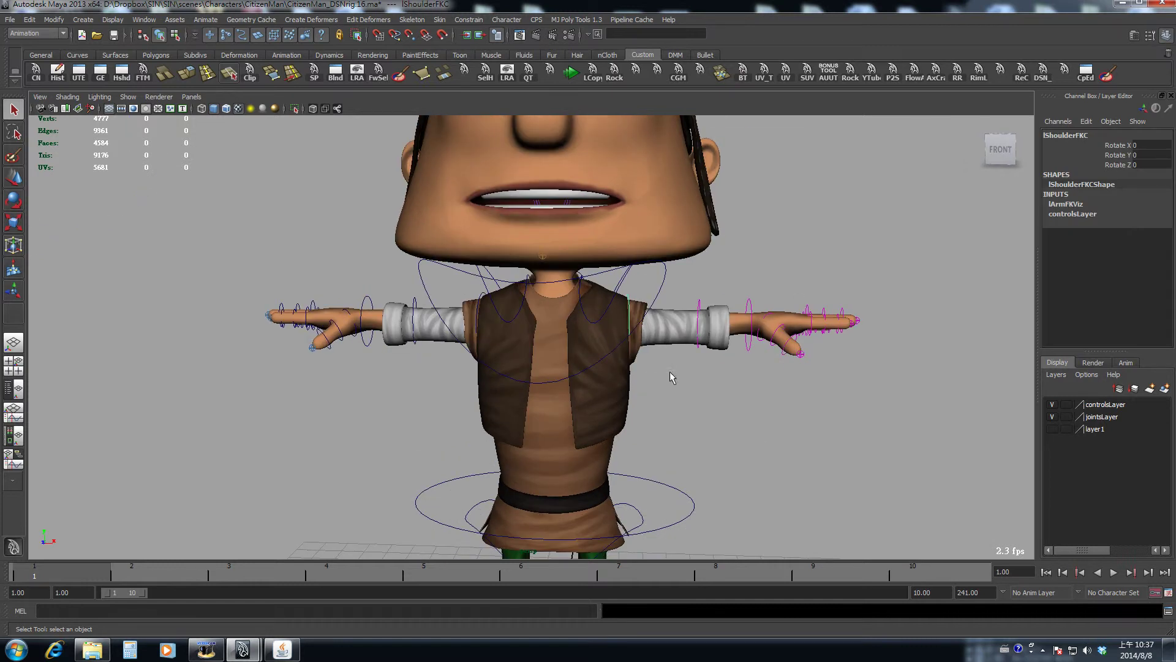
pyautogui.keyDown('alt'); pyautogui.moveTo(670, 371); pyautogui.dragTo(310, 263); pyautogui.keyUp('alt')
pyautogui.click(389, 268)
pyautogui.press('a')
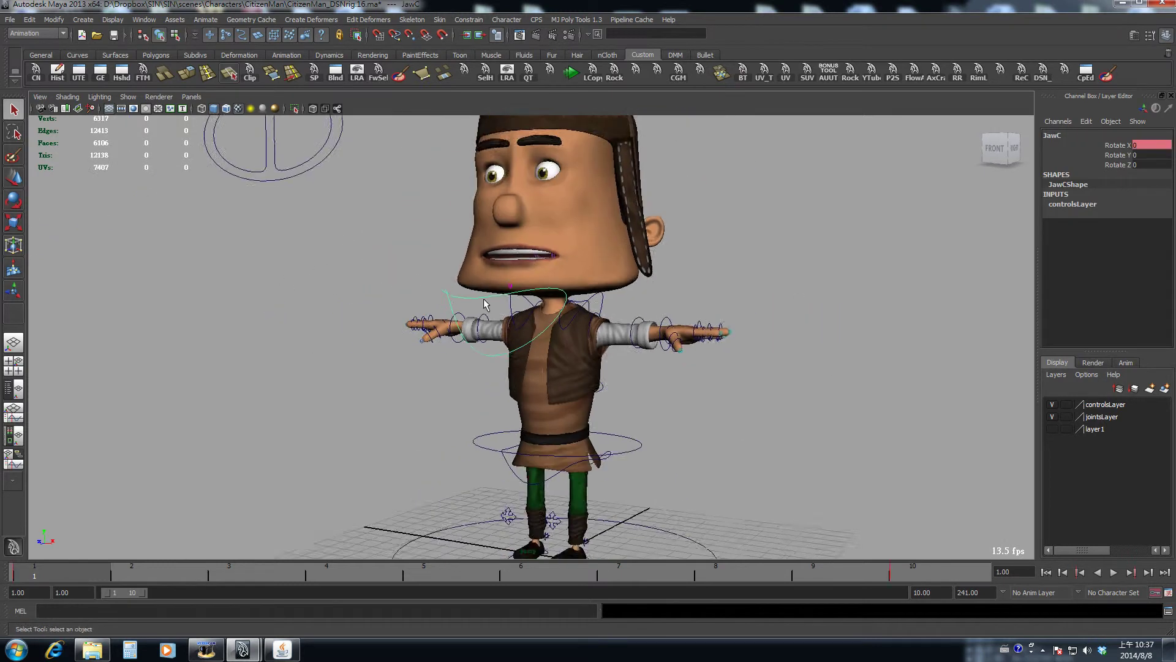
pyautogui.hotkey('alt', 'v')
pyautogui.hotkey('alt', 'v')
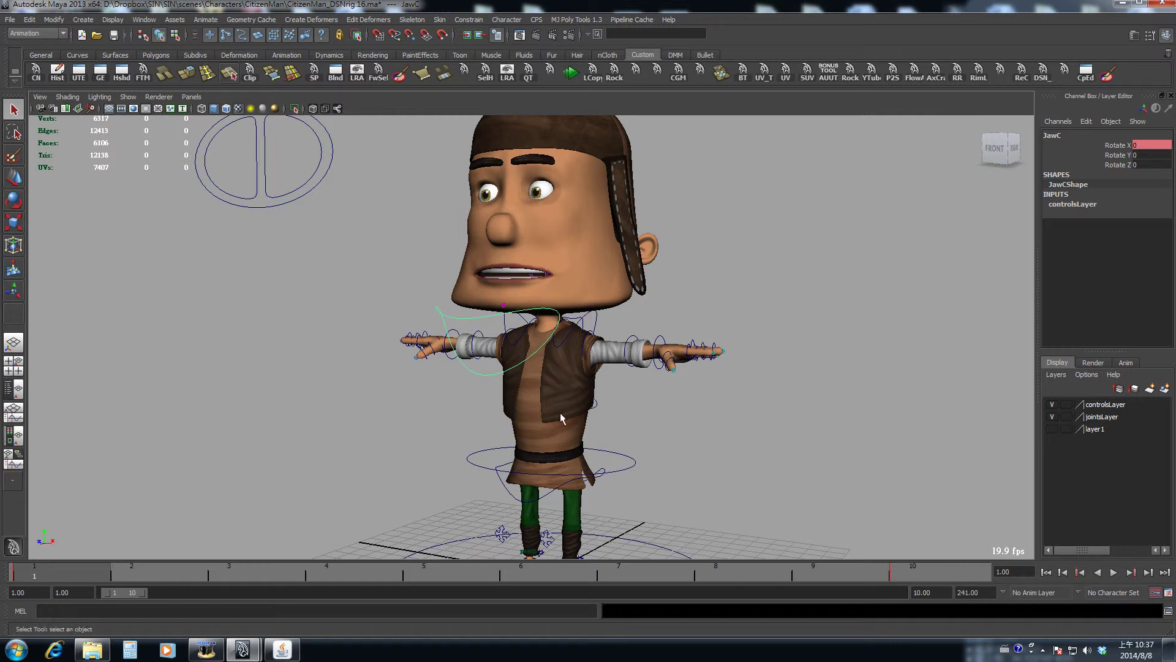
pyautogui.click(1115, 145)
pyautogui.rightClick(1060, 145)
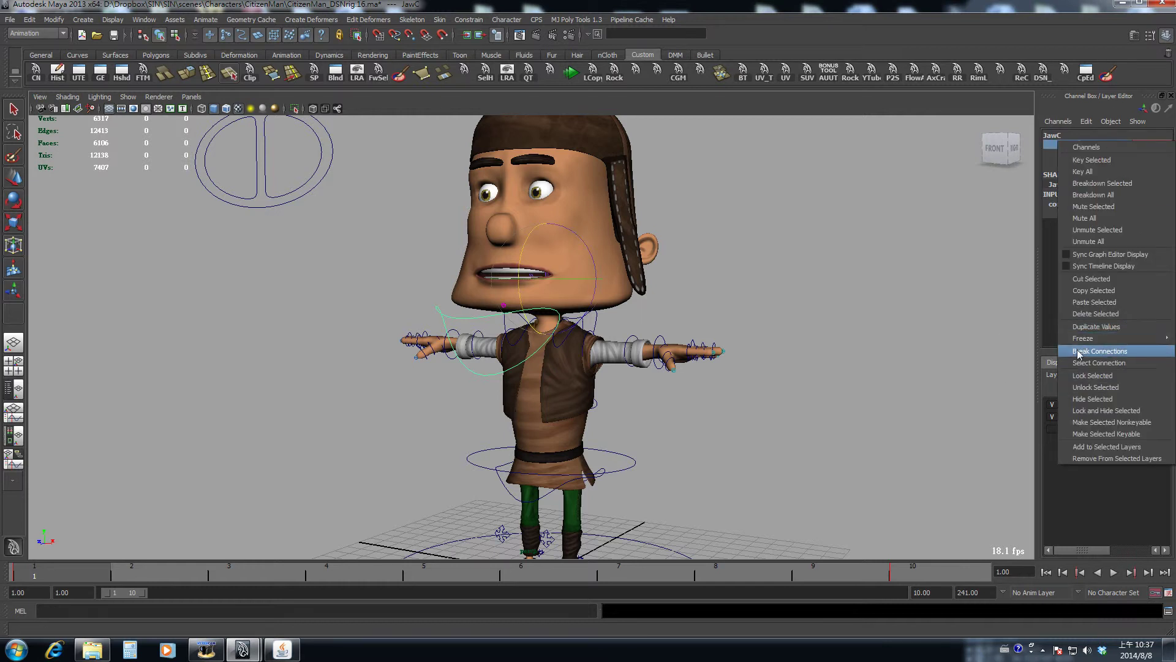
pyautogui.click(1077, 352)
pyautogui.press('q')
pyautogui.click(850, 202)
# Step: Select the FK control of the character's left shoulder and activate the Rotate tool
pyautogui.keyDown('alt'); pyautogui.moveTo(606, 334); pyautogui.dragTo(598, 311, button='middle'); pyautogui.keyUp('alt')
pyautogui.scroll(4, 607, 294)
pyautogui.click(606, 290)
pyautogui.keyDown('alt'); pyautogui.moveTo(598, 311); pyautogui.dragTo(825, 352, button='right'); pyautogui.keyUp('alt')
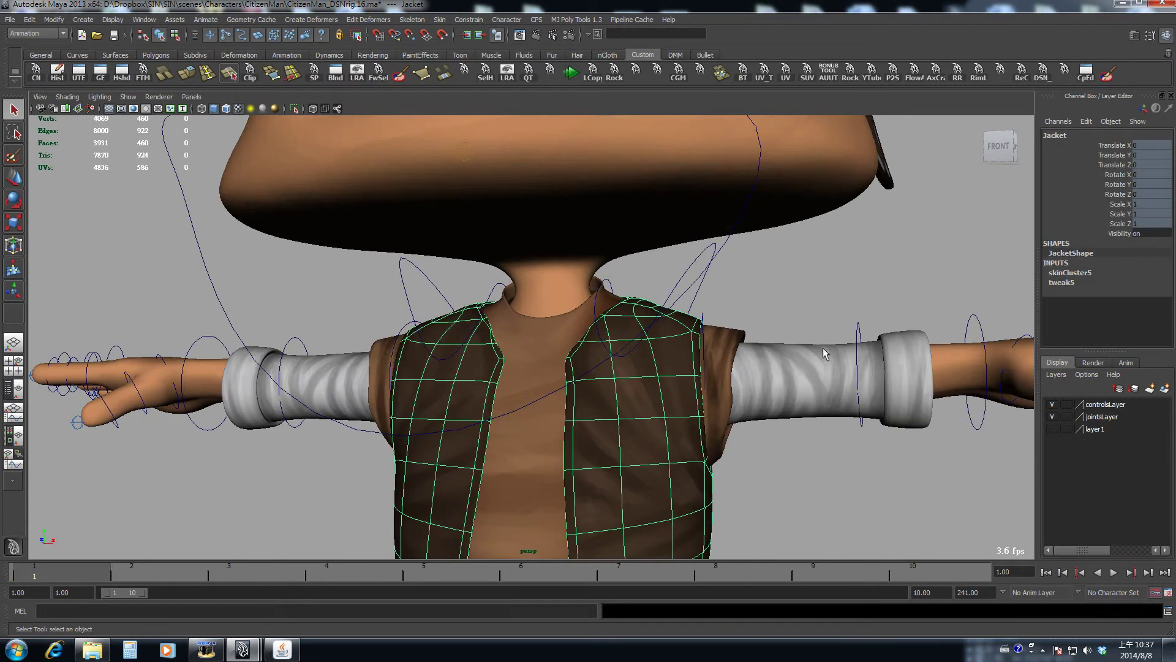
pyautogui.click(768, 314)
pyautogui.click(704, 317)
pyautogui.scroll(-5, 703, 317)
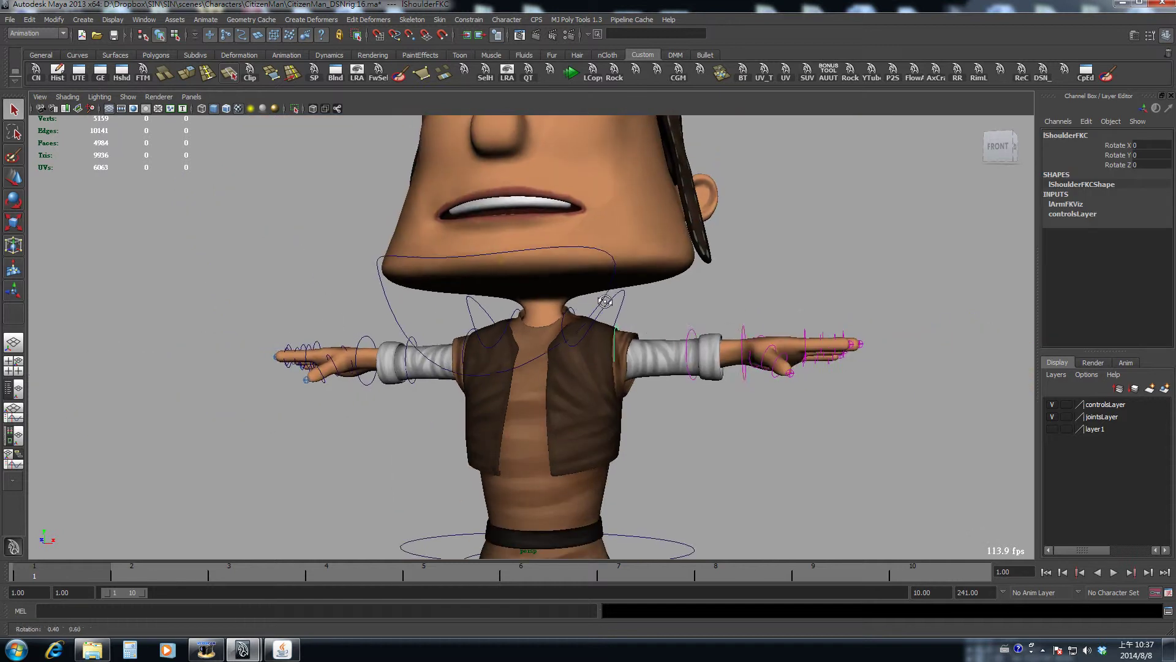
pyautogui.keyDown('alt'); pyautogui.moveTo(703, 318); pyautogui.dragTo(441, 320); pyautogui.keyUp('alt')
pyautogui.press('e')
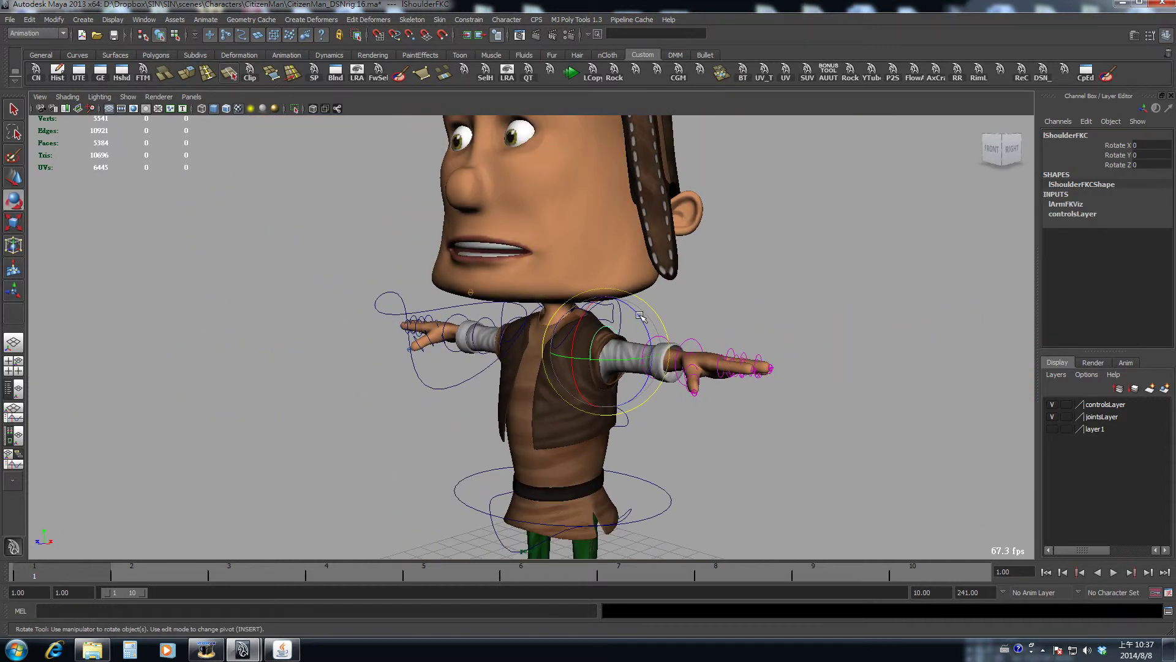
# Step: Try raising the left arm by rotating the shoulder control about Z, and undo the test rotations
pyautogui.moveTo(639, 315)
pyautogui.mouseDown()
pyautogui.moveTo(642, 372)
pyautogui.moveTo(631, 285)
pyautogui.moveTo(637, 324)
pyautogui.moveTo(640, 298)
pyautogui.mouseUp()
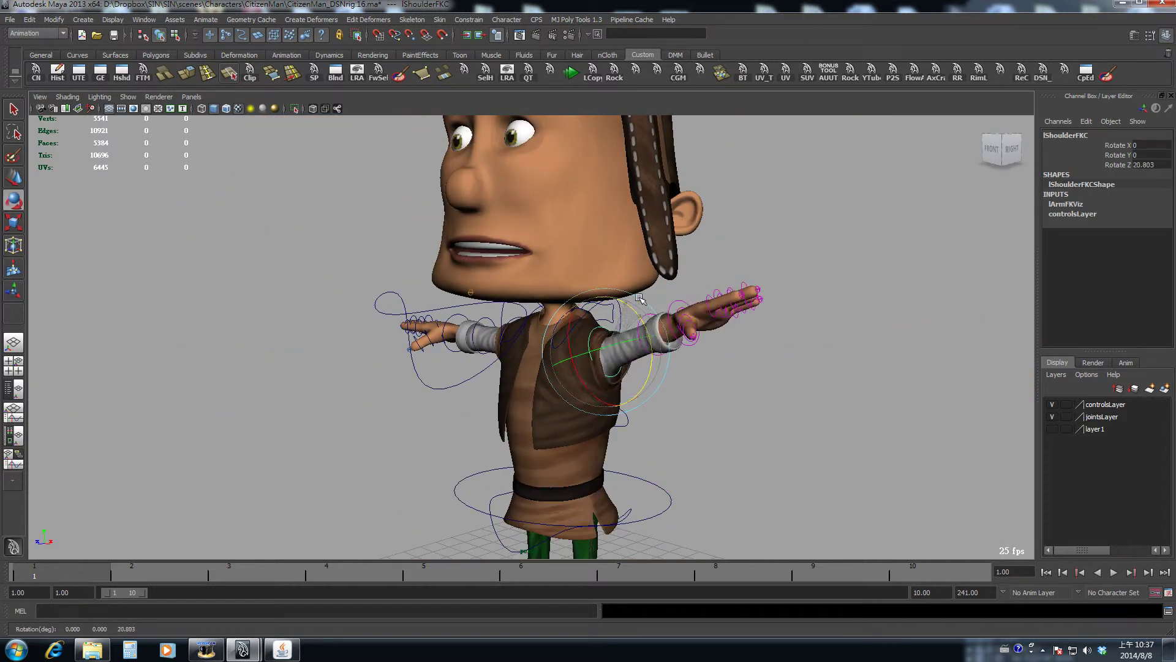
pyautogui.hotkey('ctrl', 'z')
pyautogui.hotkey('ctrl', 'z')
pyautogui.hotkey('ctrl', 'z')
pyautogui.hotkey('ctrl', 'z')
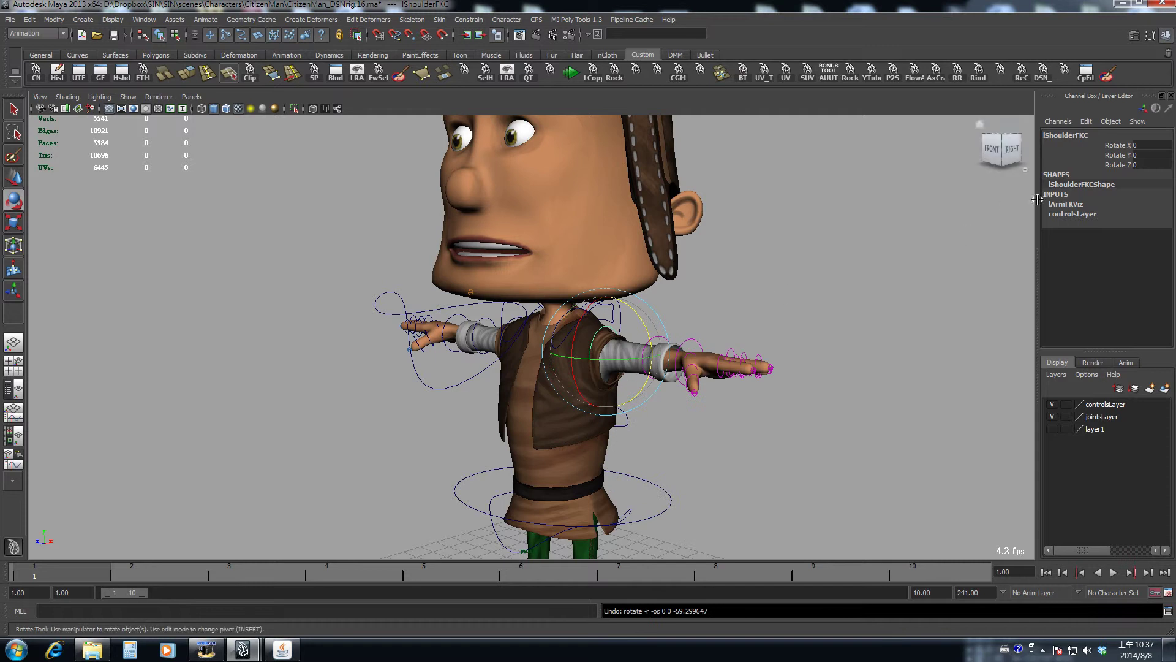
pyautogui.moveTo(650, 316)
pyautogui.mouseDown()
pyautogui.moveTo(645, 331)
pyautogui.moveTo(640, 303)
pyautogui.mouseUp()
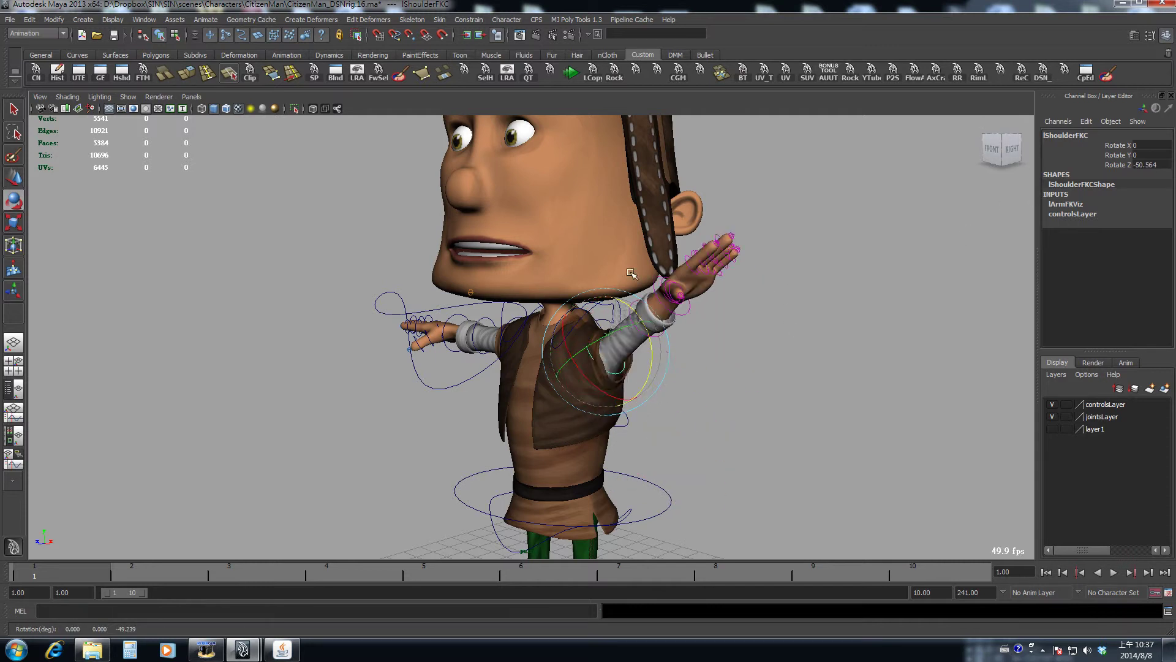
pyautogui.hotkey('ctrl', 'z')
pyautogui.hotkey('ctrl', 'z')
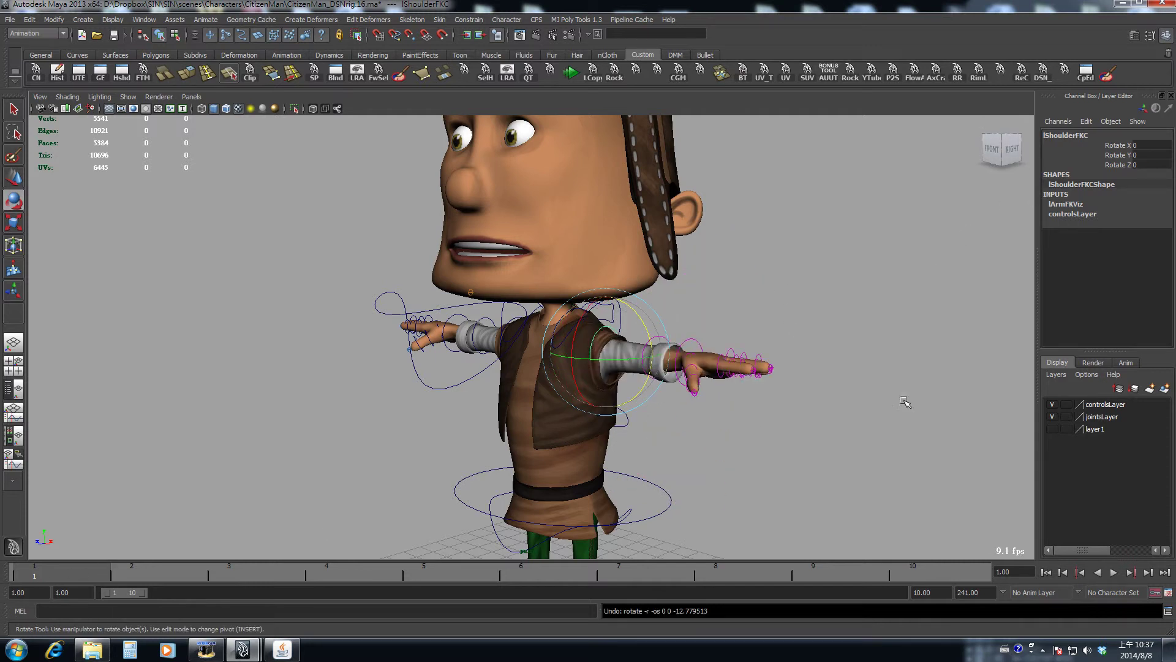
# Step: Key only the left shoulder control's Rotate Z channel at 0 on frame 1
pyautogui.click(1112, 163)
pyautogui.rightClick(1082, 166)
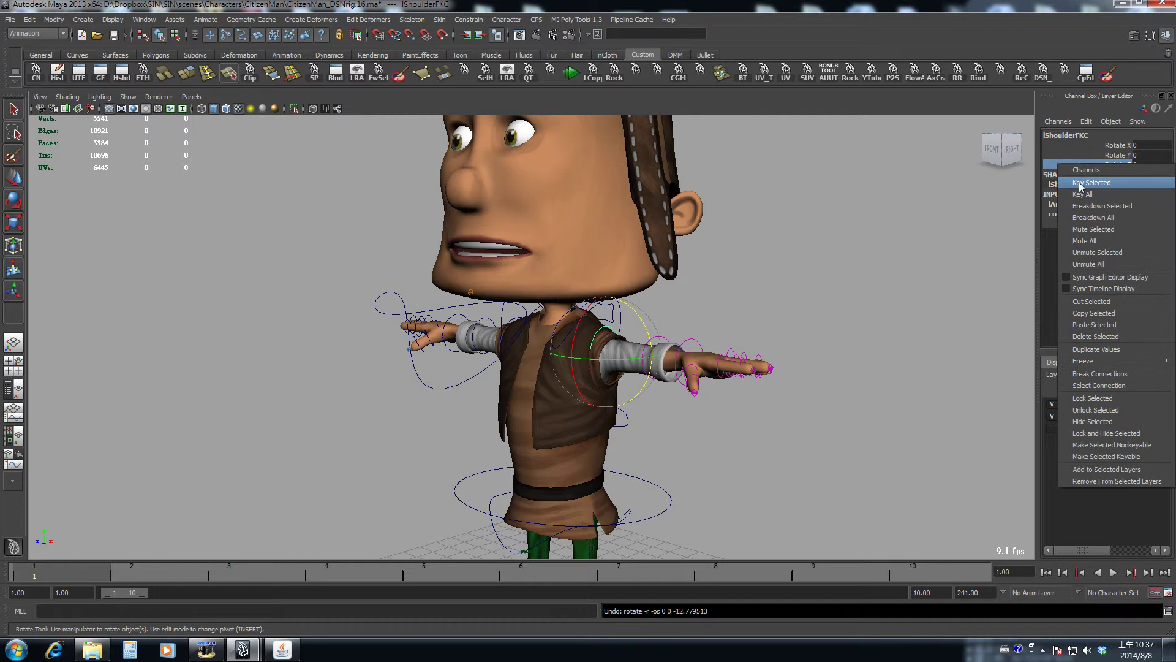
pyautogui.click(1079, 184)
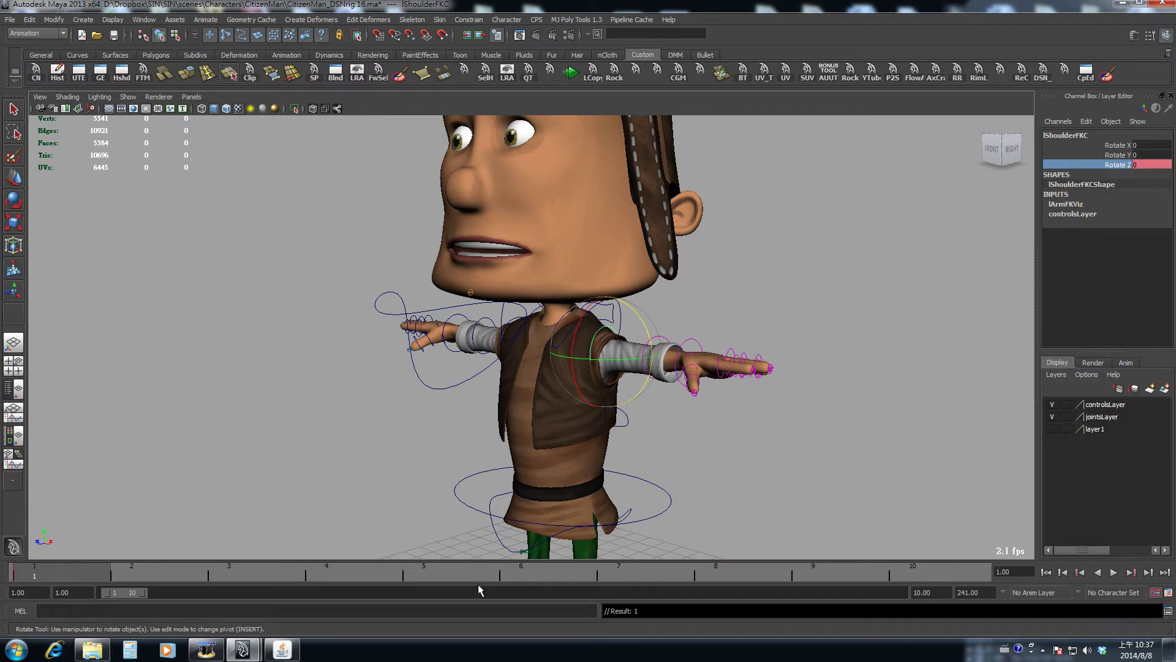
# Step: At frame 5, raise the left arm by setting the shoulder control's Rotate Z to 40
pyautogui.moveTo(479, 575); pyautogui.dragTo(452, 578)
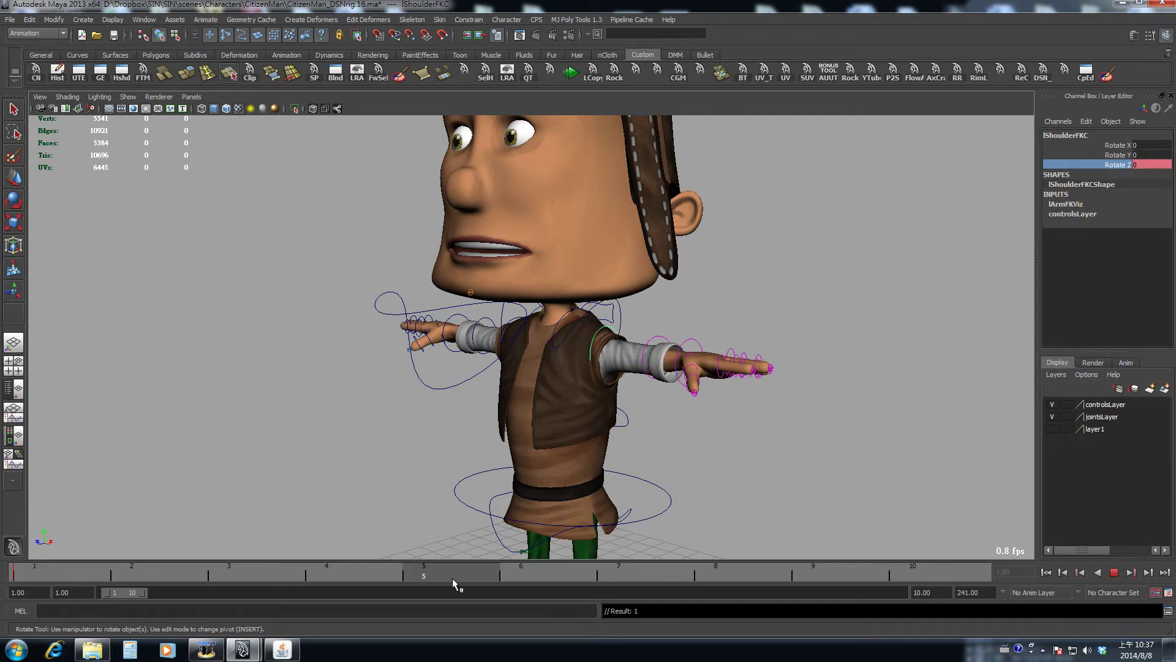
pyautogui.moveTo(642, 320); pyautogui.dragTo(637, 256)
pyautogui.click(1137, 166)
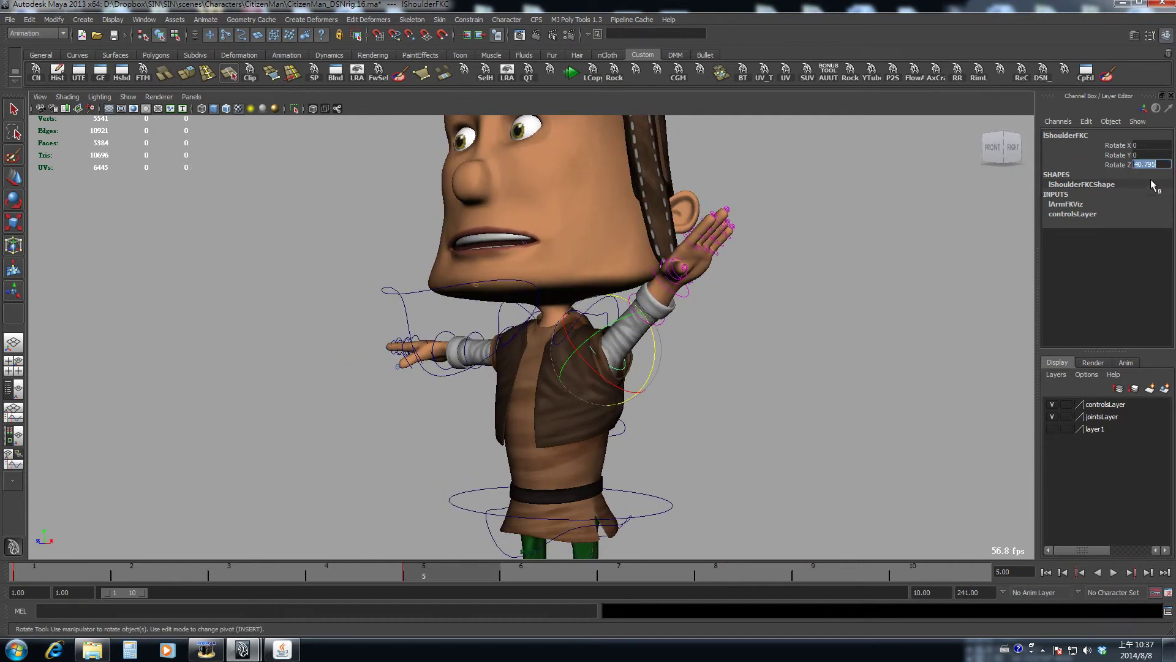
pyautogui.write('40')
pyautogui.press('Return')
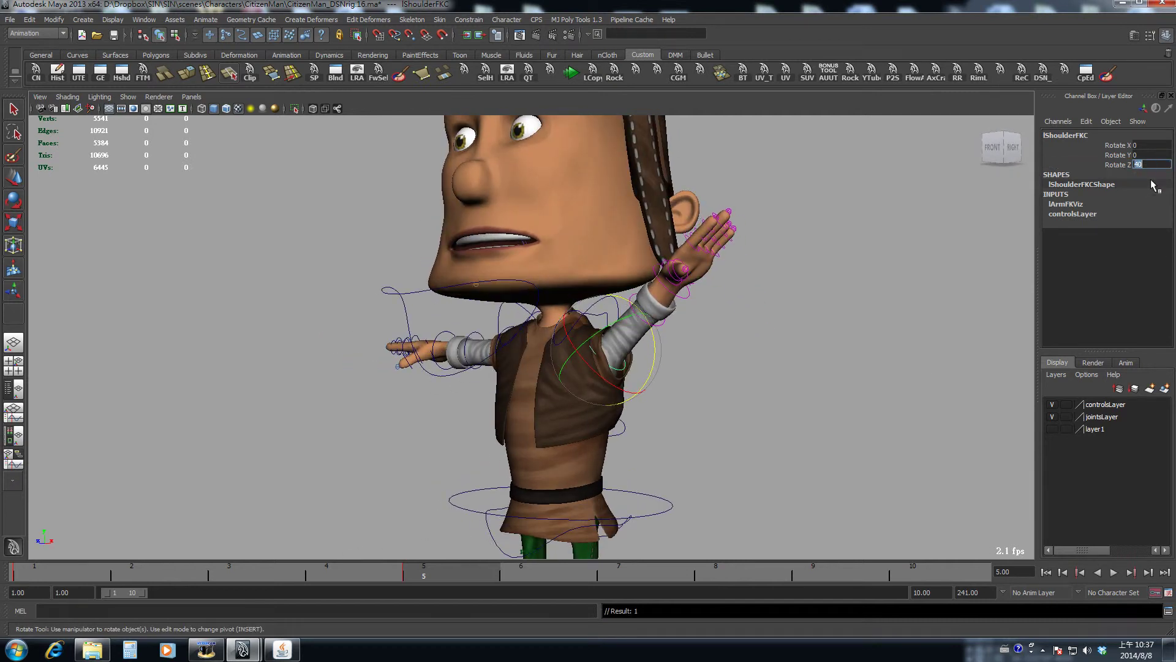
pyautogui.click(1123, 168)
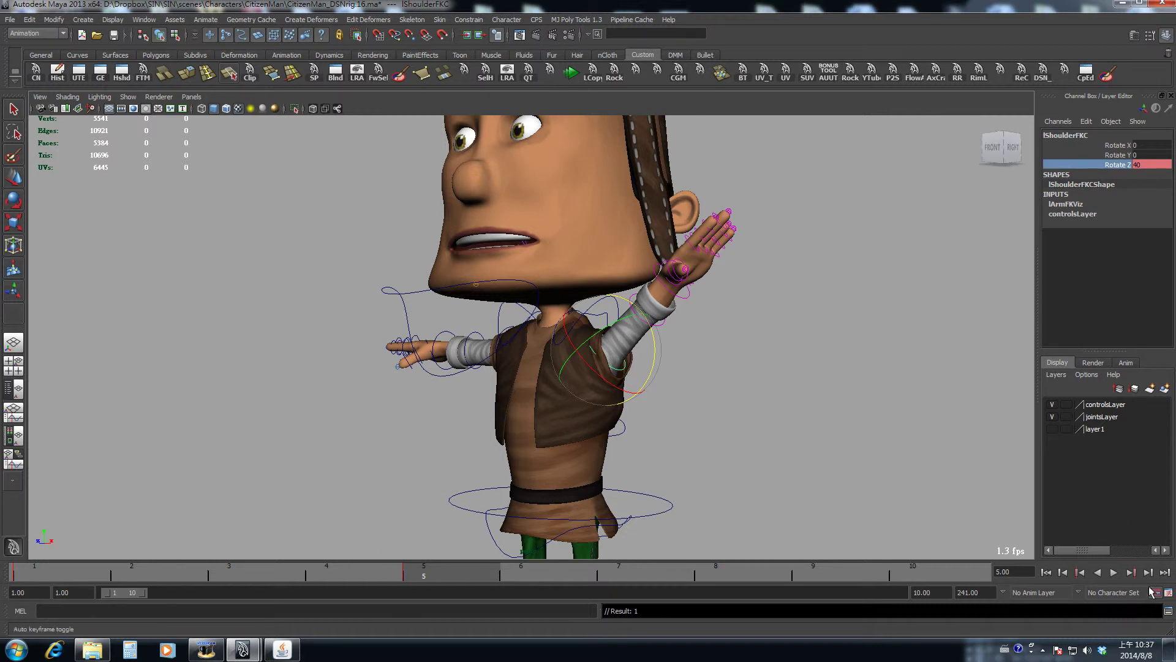
# Step: At frame 10, lower the left arm by rotating the shoulder control to about -65 degrees in Z
pyautogui.keyDown('alt'); pyautogui.moveTo(709, 369); pyautogui.dragTo(775, 370); pyautogui.keyUp('alt')
pyautogui.keyDown('alt'); pyautogui.moveTo(750, 392); pyautogui.dragTo(835, 423, button='right'); pyautogui.keyUp('alt')
pyautogui.keyDown('alt'); pyautogui.moveTo(690, 416); pyautogui.dragTo(700, 392); pyautogui.keyUp('alt')
pyautogui.keyDown('alt'); pyautogui.moveTo(579, 381); pyautogui.dragTo(502, 376, button='right'); pyautogui.keyUp('alt')
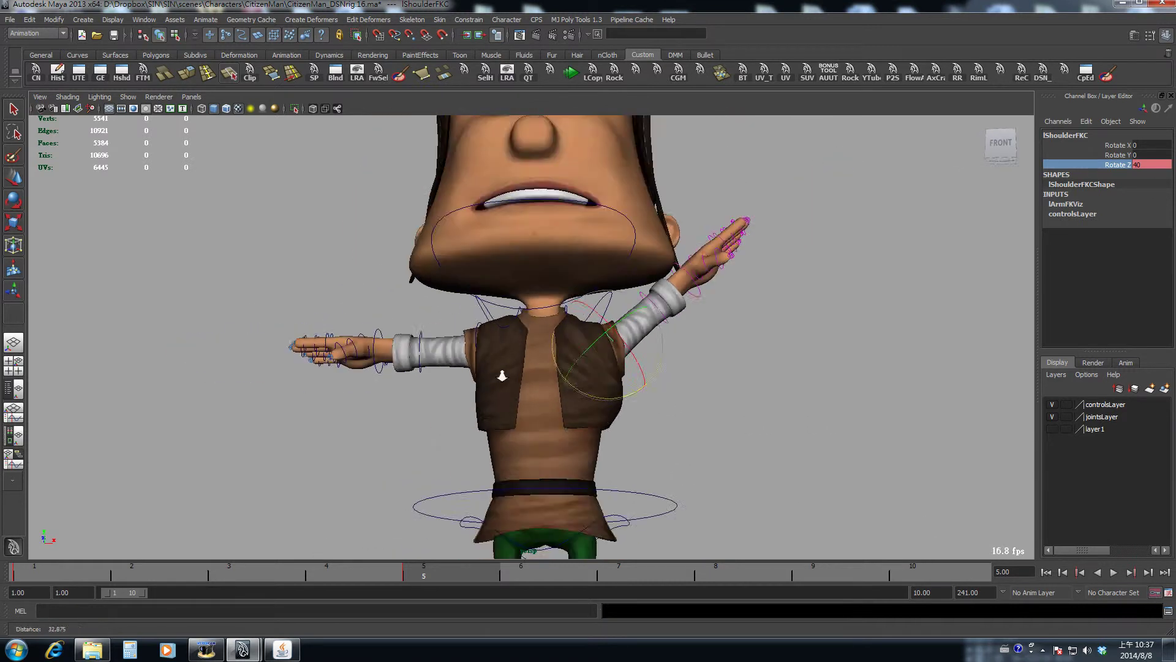
pyautogui.keyDown('alt'); pyautogui.moveTo(585, 386); pyautogui.dragTo(519, 390); pyautogui.keyUp('alt')
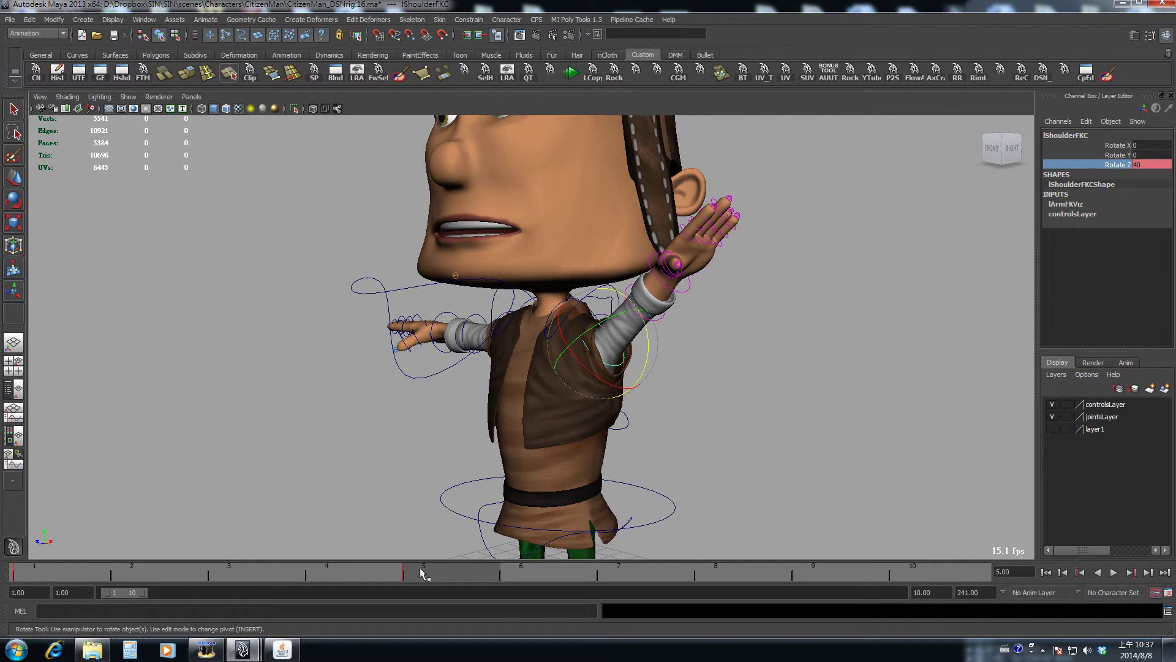
pyautogui.moveTo(422, 576); pyautogui.dragTo(913, 574)
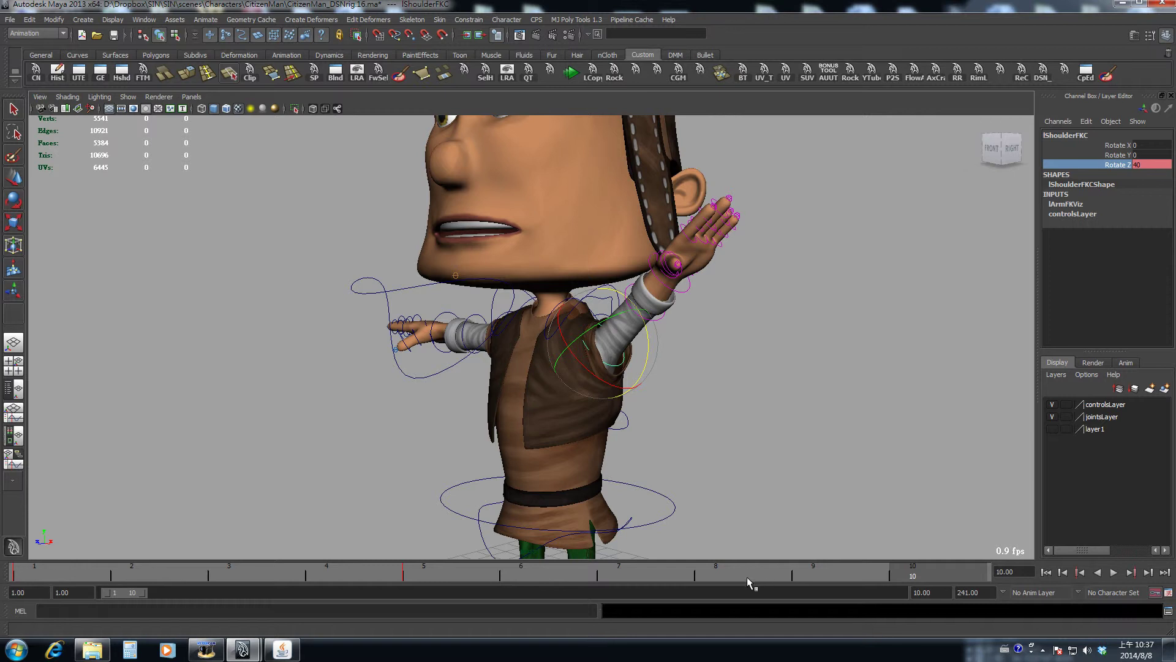
pyautogui.keyDown('alt'); pyautogui.moveTo(556, 387); pyautogui.dragTo(578, 373); pyautogui.keyUp('alt')
pyautogui.moveTo(660, 320); pyautogui.dragTo(624, 405)
pyautogui.keyDown('alt'); pyautogui.moveTo(624, 405); pyautogui.dragTo(575, 428); pyautogui.keyUp('alt')
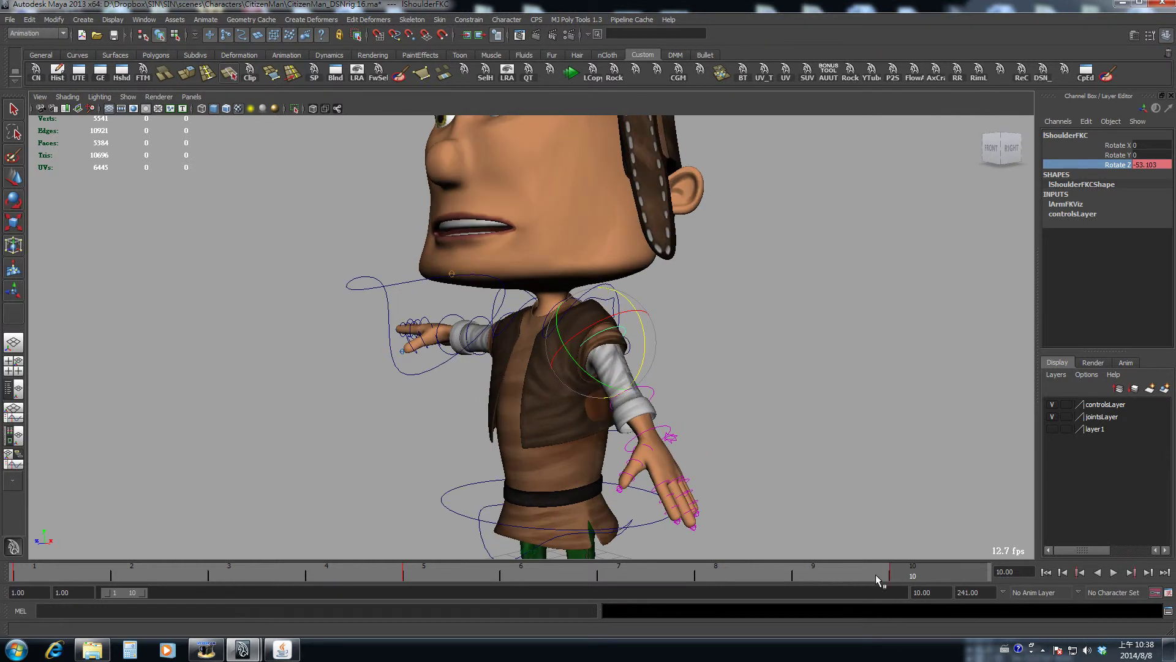
pyautogui.moveTo(639, 317); pyautogui.dragTo(680, 385)
# Step: In the front view, adjust the shoulder control's Rotate Z at frame 10, trying -60 and settling on -70
pyautogui.press('space')
pyautogui.keyDown('alt'); pyautogui.moveTo(519, 367); pyautogui.dragTo(766, 267, button='middle'); pyautogui.keyUp('alt')
pyautogui.keyDown('alt'); pyautogui.moveTo(765, 267); pyautogui.dragTo(665, 284, button='right'); pyautogui.keyUp('alt')
pyautogui.keyDown('alt'); pyautogui.moveTo(664, 284); pyautogui.dragTo(690, 256, button='middle'); pyautogui.keyUp('alt')
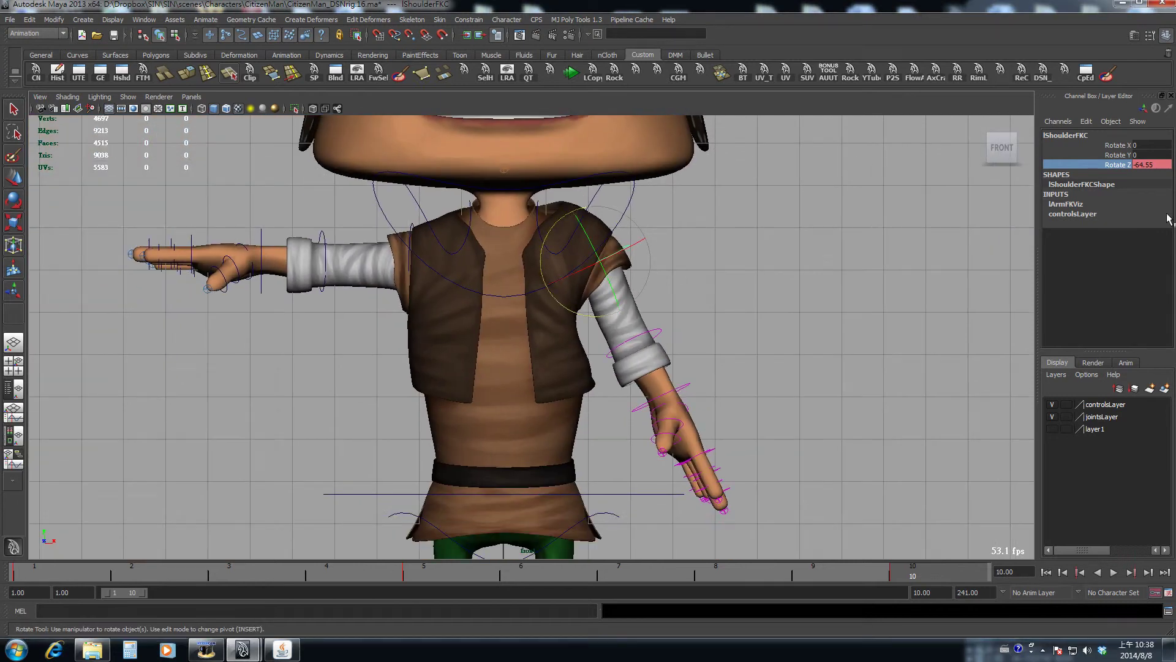
pyautogui.doubleClick(1148, 165)
pyautogui.write('-60')
pyautogui.press('Return')
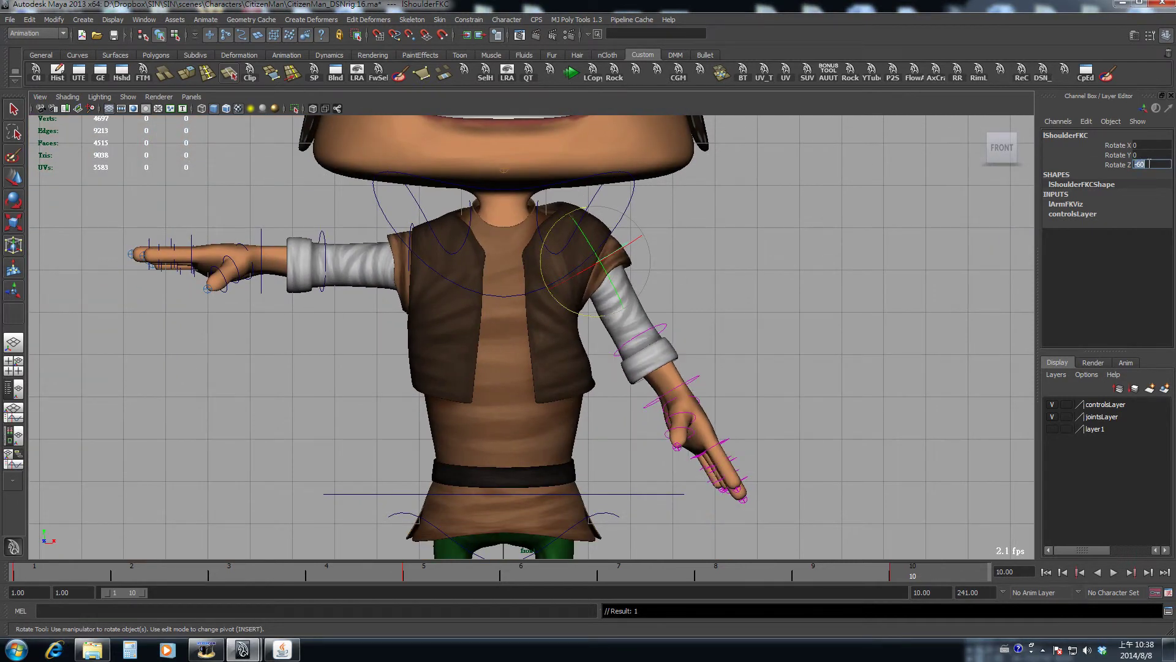
pyautogui.write('-70')
pyautogui.press('Return')
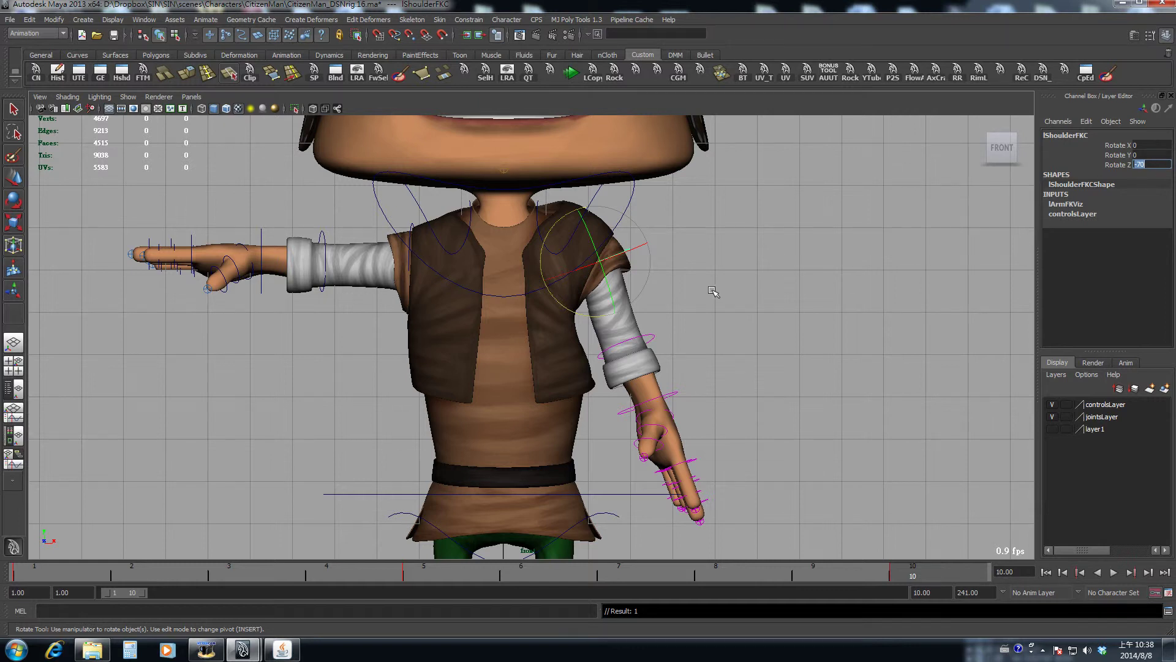
# Step: Play back the keyed arm motion in the front view to examine how the shoulder area deforms
pyautogui.keyDown('alt'); pyautogui.moveTo(712, 292); pyautogui.dragTo(759, 324, button='middle'); pyautogui.keyUp('alt')
pyautogui.keyDown('alt'); pyautogui.moveTo(759, 324); pyautogui.dragTo(698, 316, button='right'); pyautogui.keyUp('alt')
pyautogui.keyDown('alt'); pyautogui.moveTo(698, 316); pyautogui.dragTo(652, 288, button='middle'); pyautogui.keyUp('alt')
pyautogui.keyDown('alt'); pyautogui.moveTo(652, 287); pyautogui.dragTo(639, 323, button='right'); pyautogui.keyUp('alt')
pyautogui.press('q')
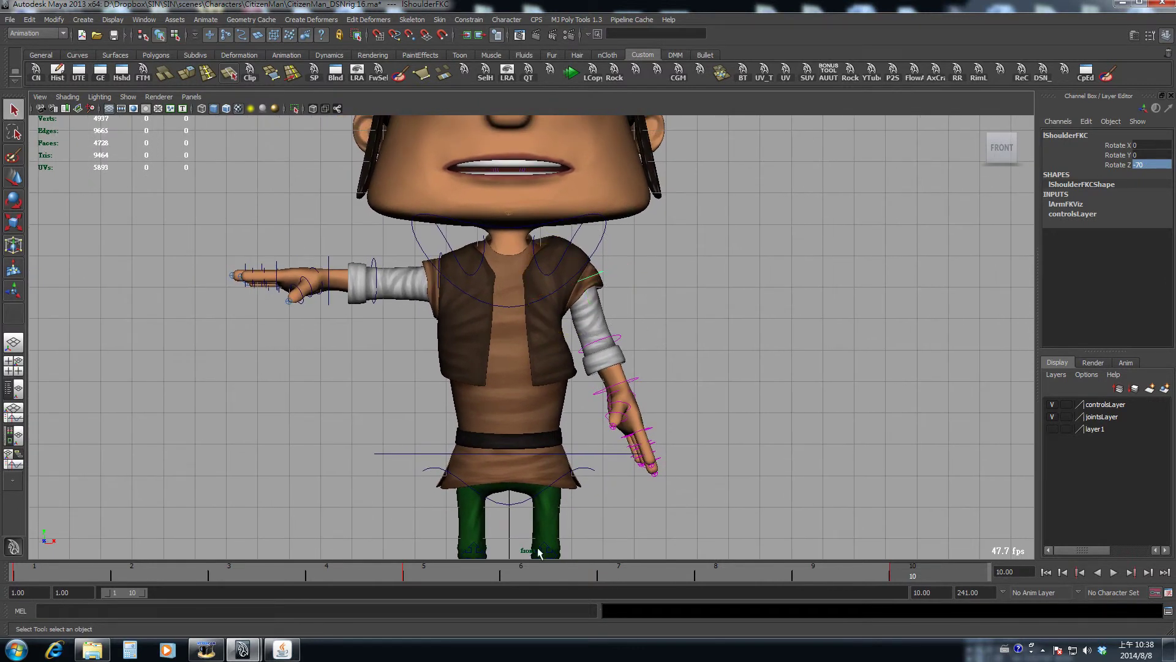
pyautogui.hotkey('alt', 'v')
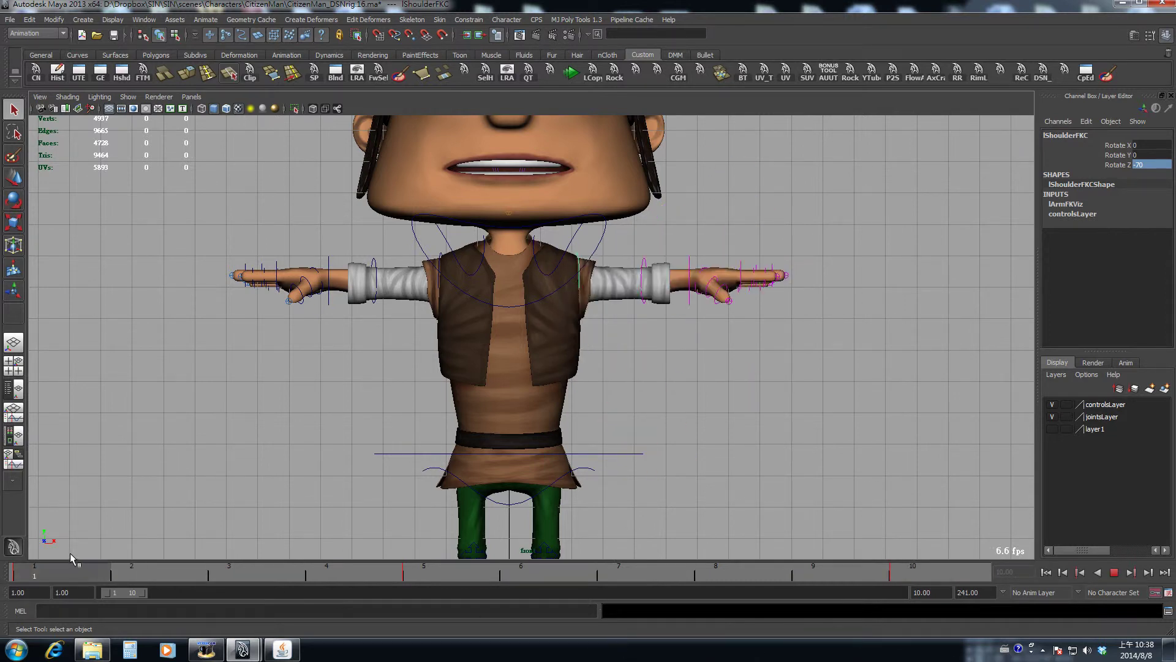
pyautogui.hotkey('alt', 'v')
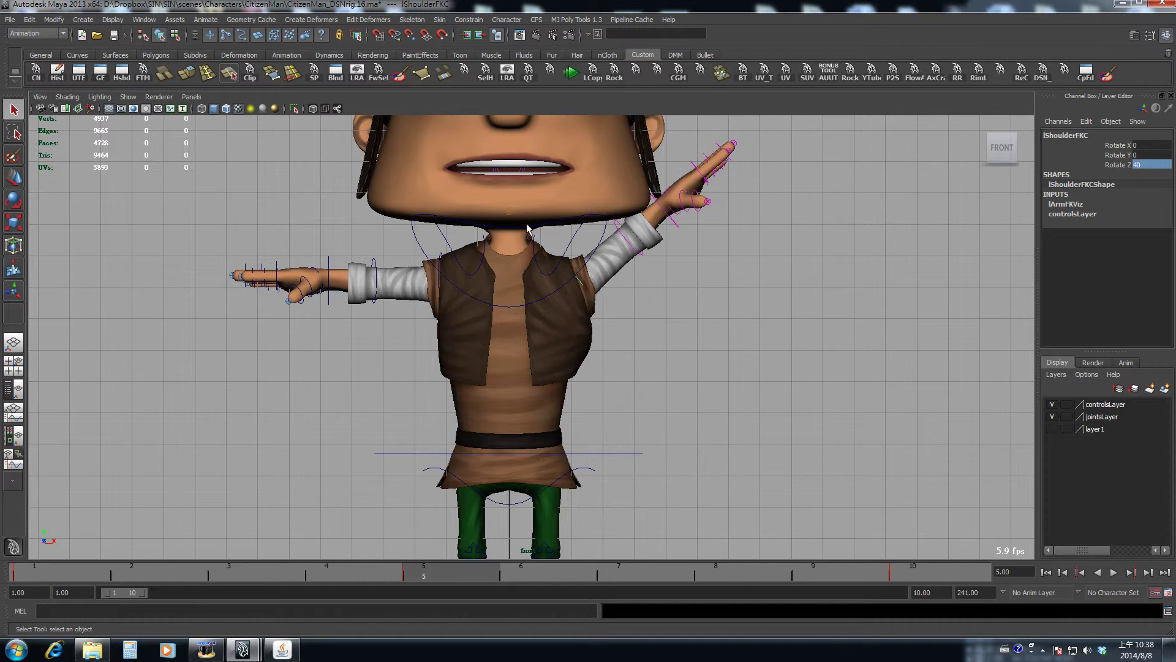
pyautogui.hotkey('alt', 'v')
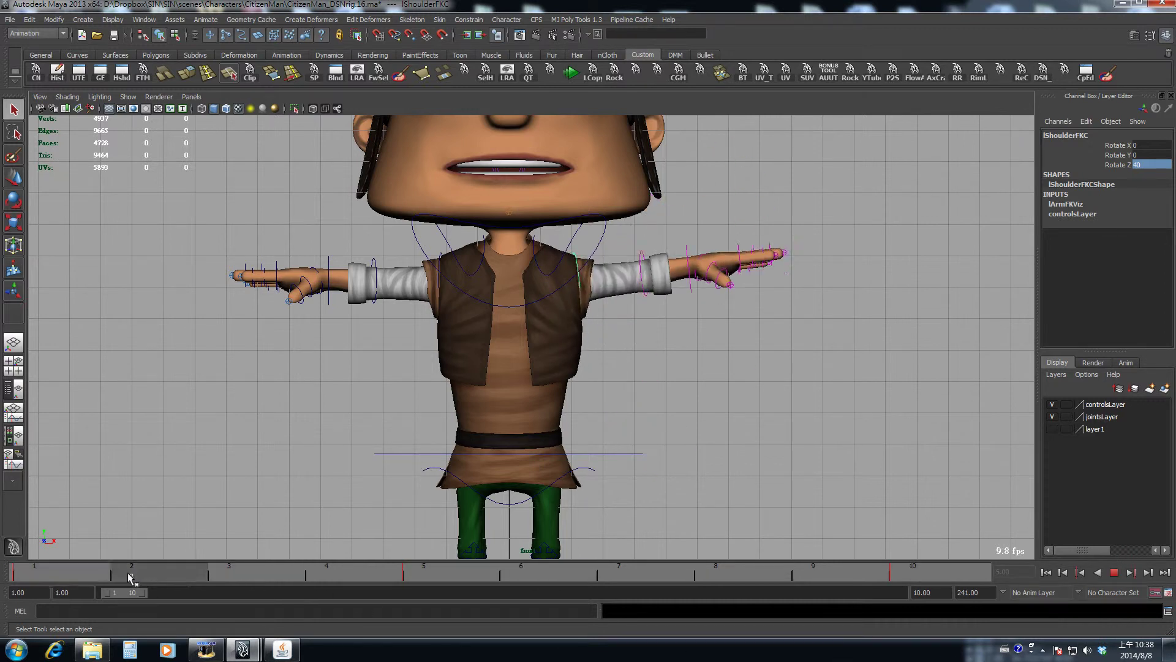
pyautogui.hotkey('alt', 'v')
# Step: Isolate the left sleeve mesh, play the animation to examine its deformation, and show the whole character again
pyautogui.click(714, 354)
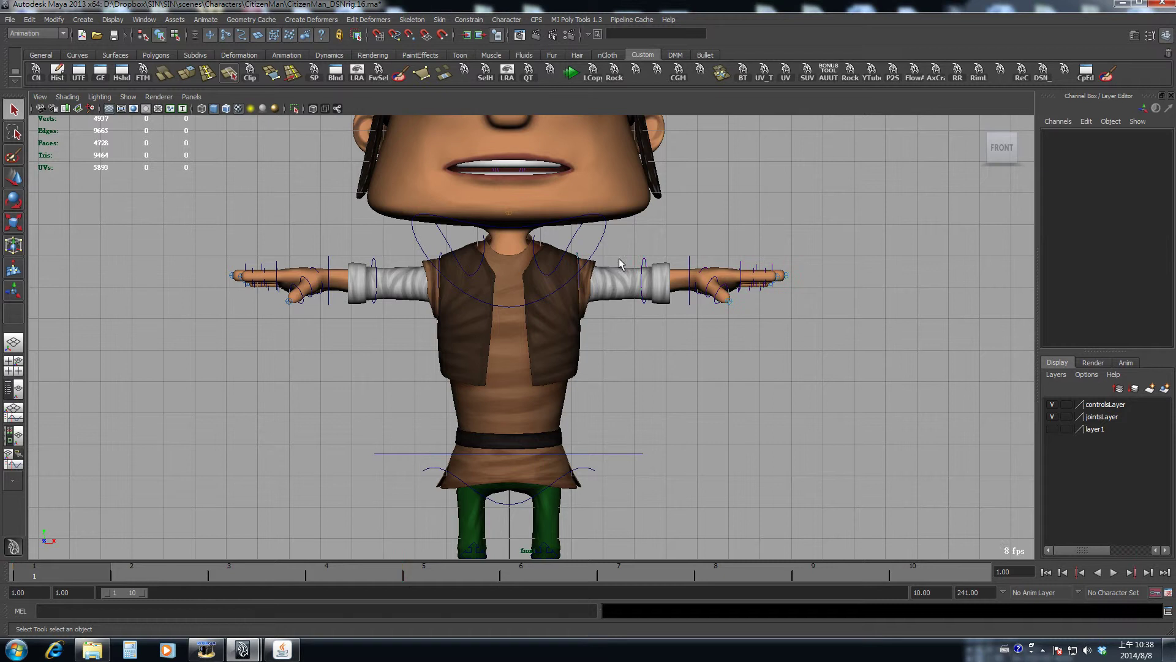
pyautogui.click(617, 271)
pyautogui.keyDown('alt'); pyautogui.moveTo(617, 271); pyautogui.dragTo(598, 329, button='middle'); pyautogui.keyUp('alt')
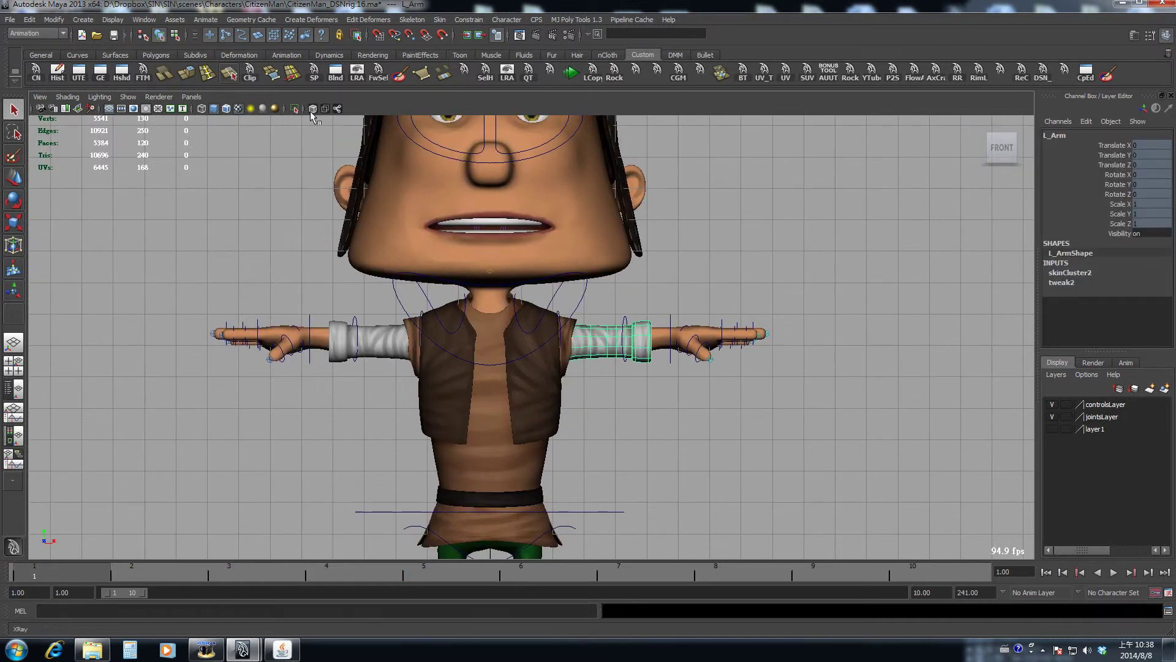
pyautogui.click(294, 109)
pyautogui.hotkey('alt', 'v')
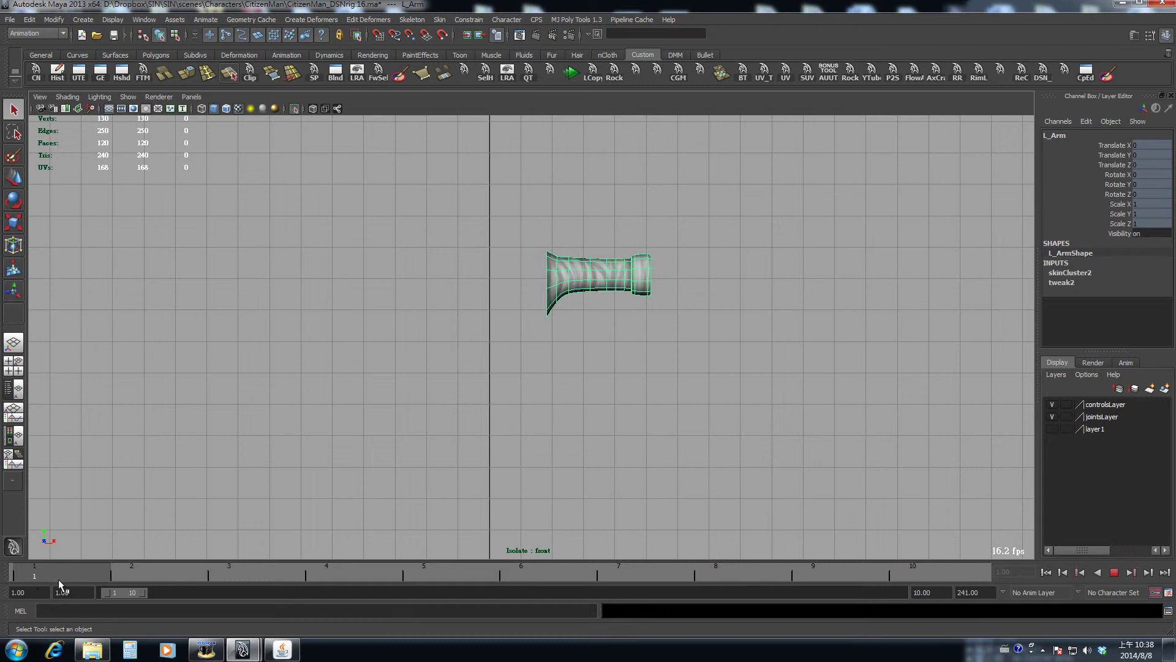
pyautogui.hotkey('alt', 'v')
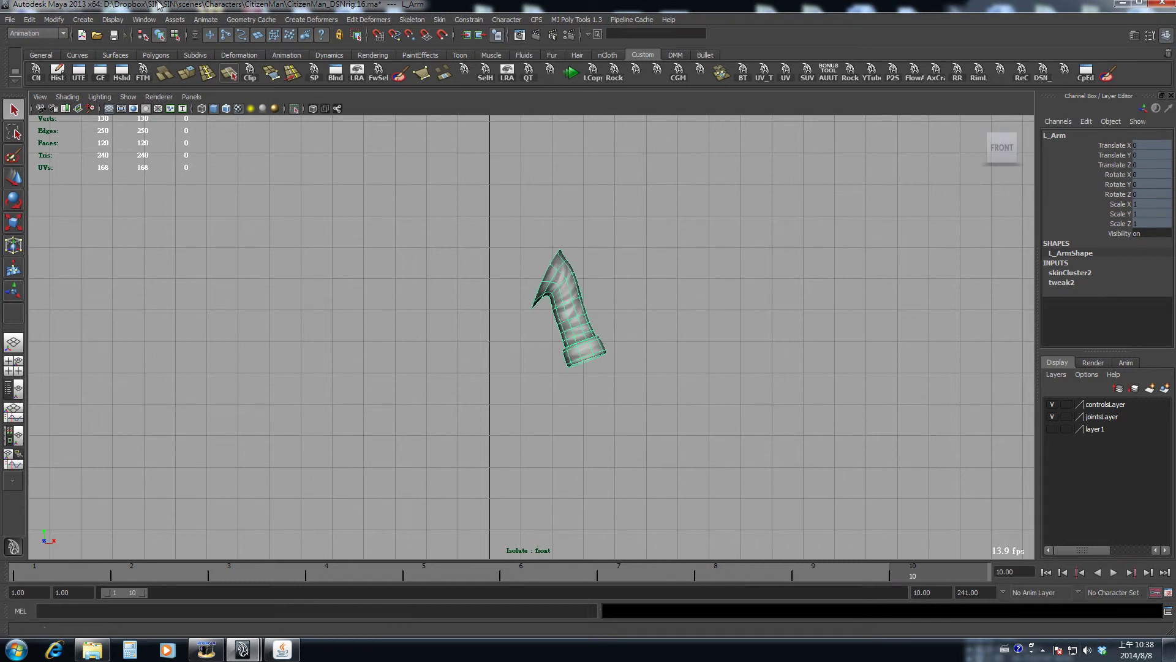
pyautogui.click(294, 108)
# Step: Display the character in untextured smooth shading at frame 10 and select the jacket mesh
pyautogui.keyDown('alt'); pyautogui.moveTo(524, 337); pyautogui.dragTo(726, 395, button='right'); pyautogui.keyUp('alt')
pyautogui.press('4')
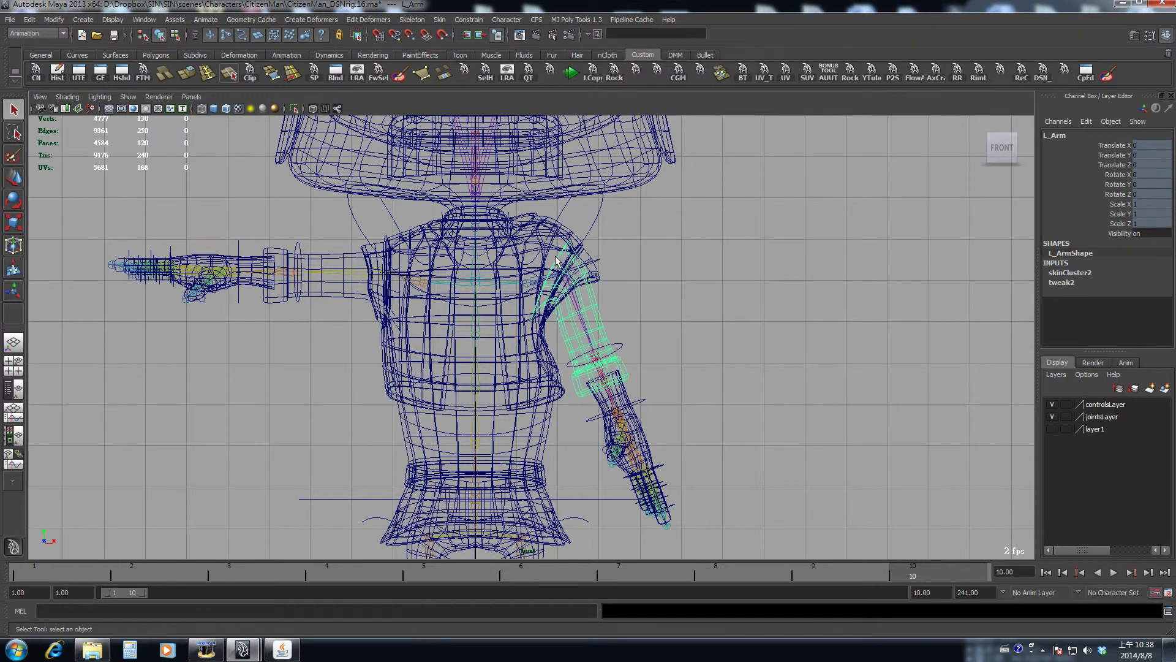
pyautogui.press('5')
pyautogui.keyDown('alt'); pyautogui.moveTo(557, 260); pyautogui.dragTo(566, 309, button='middle'); pyautogui.keyUp('alt')
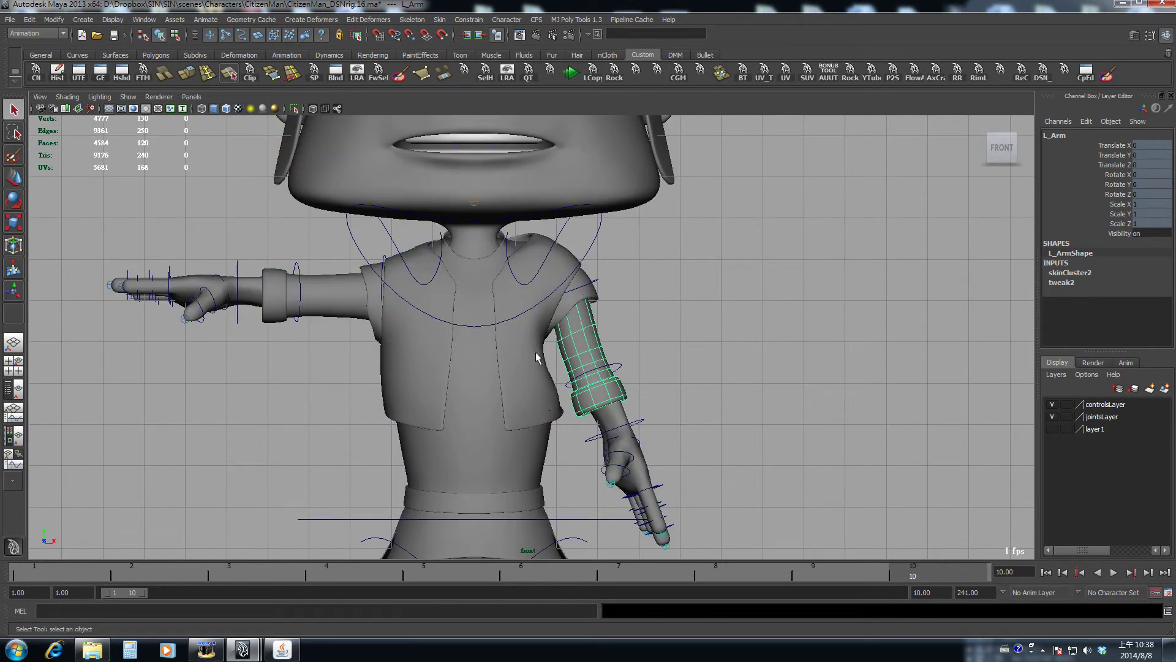
pyautogui.click(565, 258)
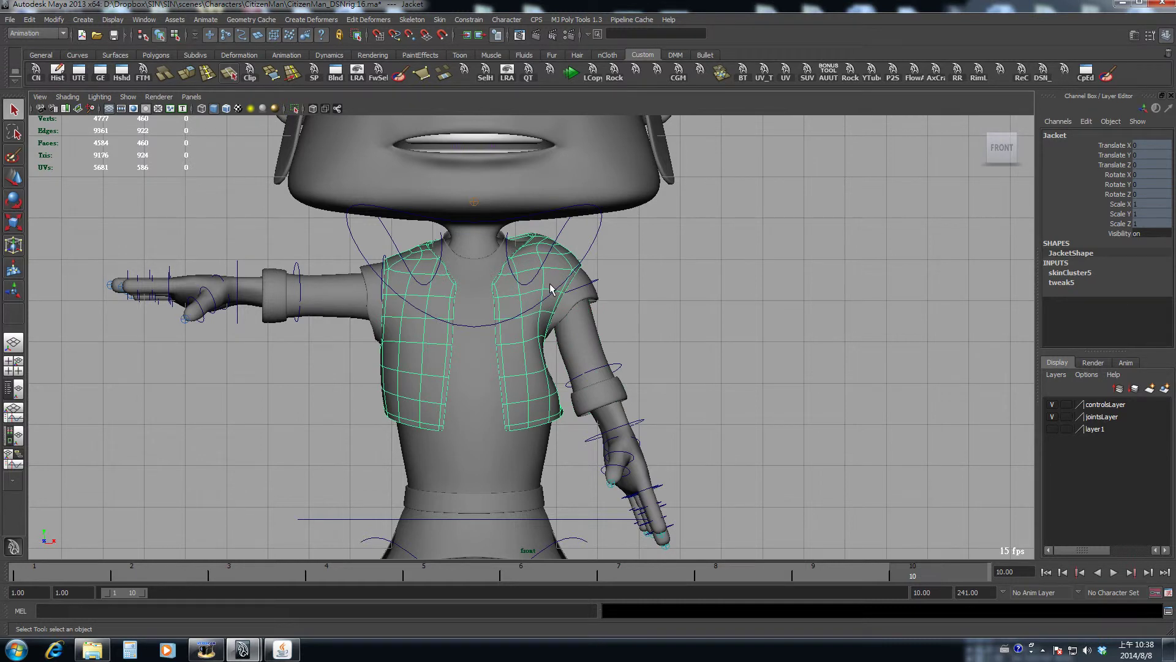
# Step: Play the keyed arm motion to check the jacket's deformation, and isolate the jacket in the perspective view
pyautogui.hotkey('alt', 'v')
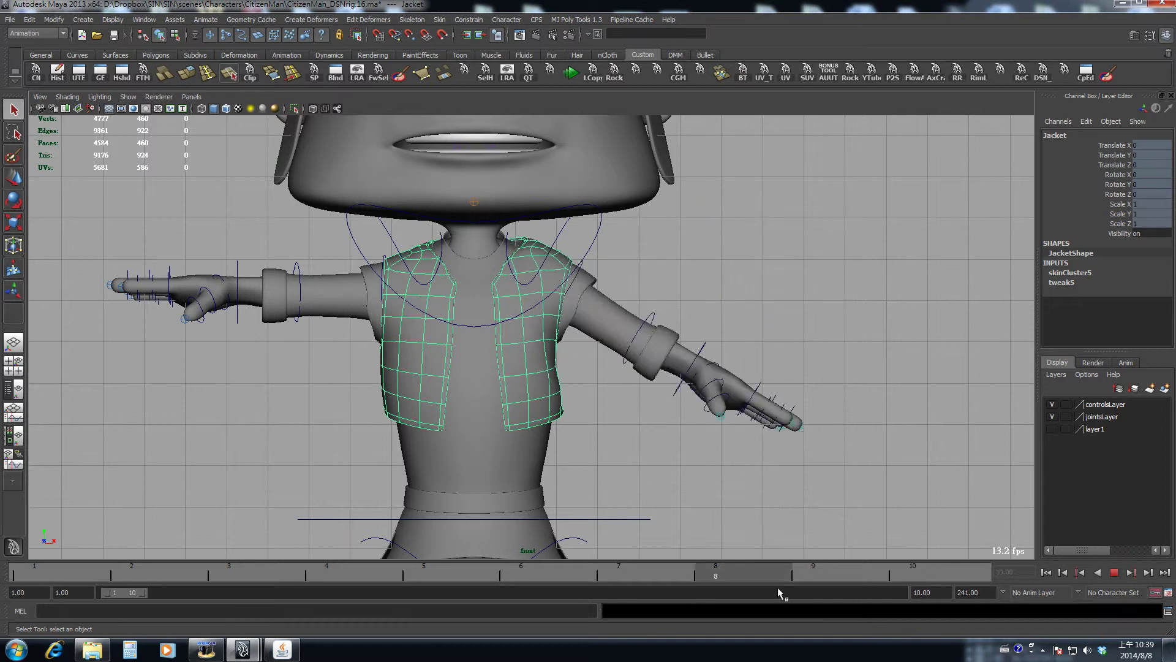
pyautogui.hotkey('alt', 'v')
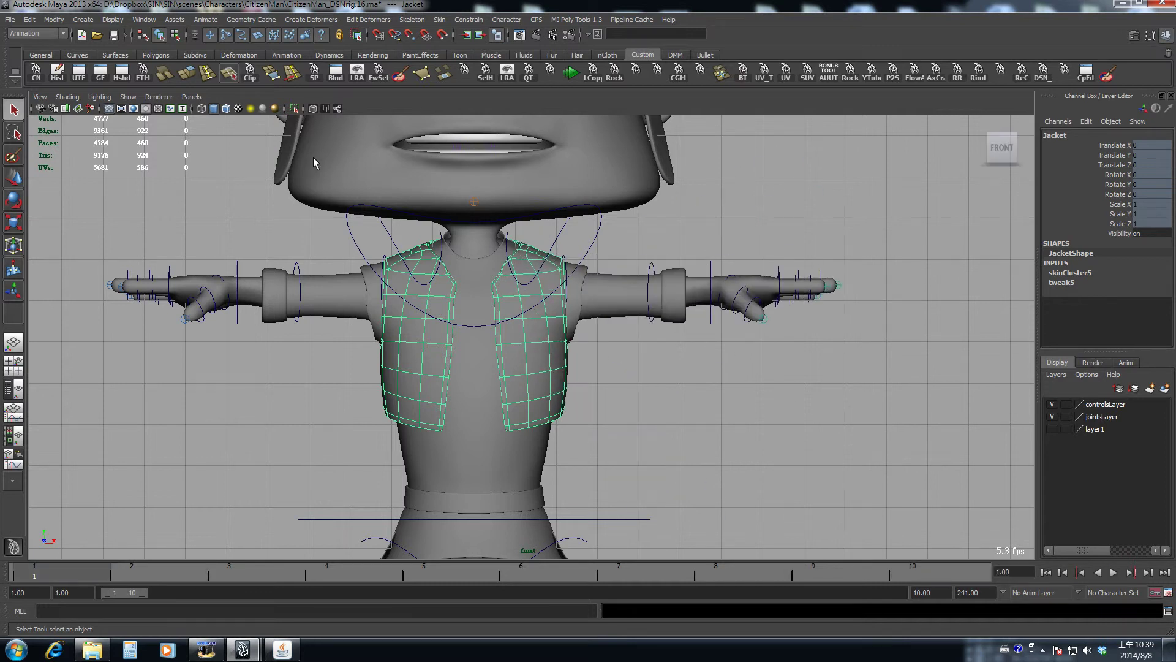
pyautogui.click(294, 109)
pyautogui.keyDown('alt'); pyautogui.moveTo(500, 302); pyautogui.dragTo(513, 334, button='middle'); pyautogui.keyUp('alt')
pyautogui.press('space')
pyautogui.moveTo(509, 321); pyautogui.dragTo(513, 288)
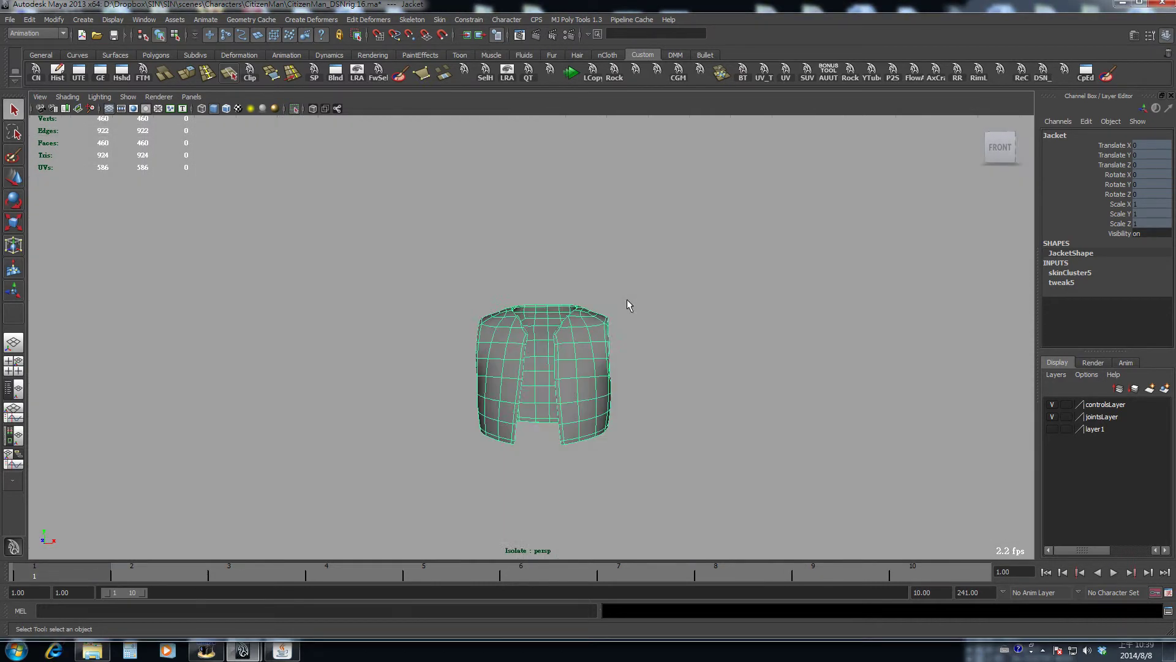
pyautogui.keyDown('alt'); pyautogui.moveTo(627, 304); pyautogui.dragTo(576, 323); pyautogui.keyUp('alt')
pyautogui.keyDown('alt'); pyautogui.moveTo(575, 322); pyautogui.dragTo(677, 359, button='right'); pyautogui.keyUp('alt')
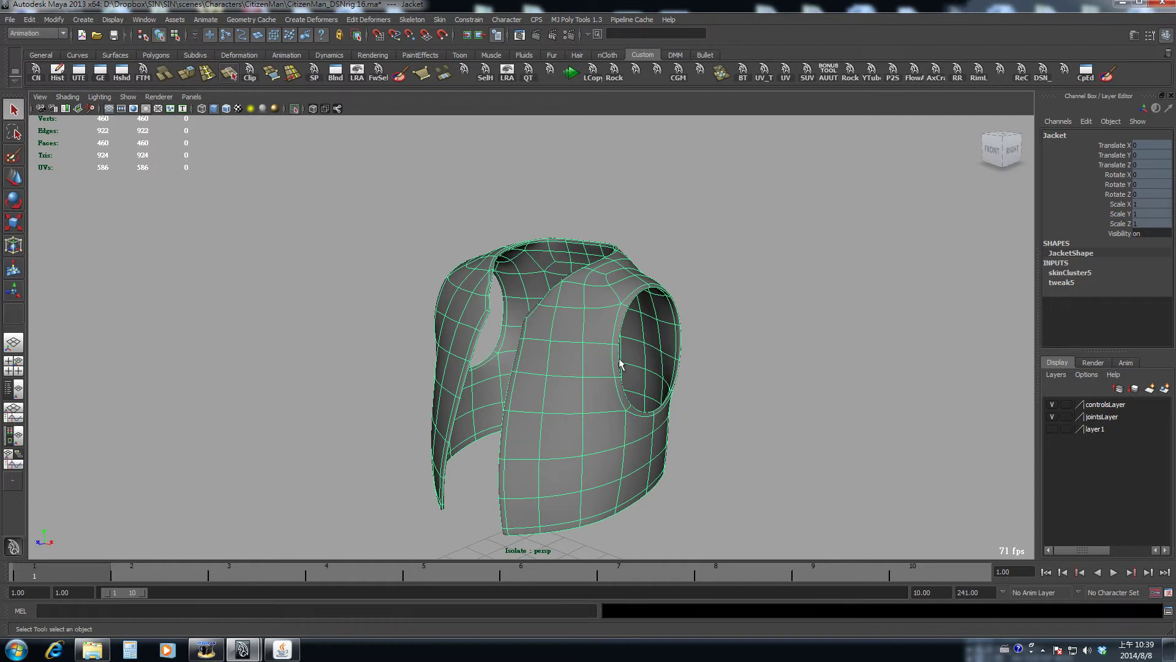
pyautogui.keyDown('alt'); pyautogui.moveTo(620, 364); pyautogui.dragTo(686, 282); pyautogui.keyUp('alt')
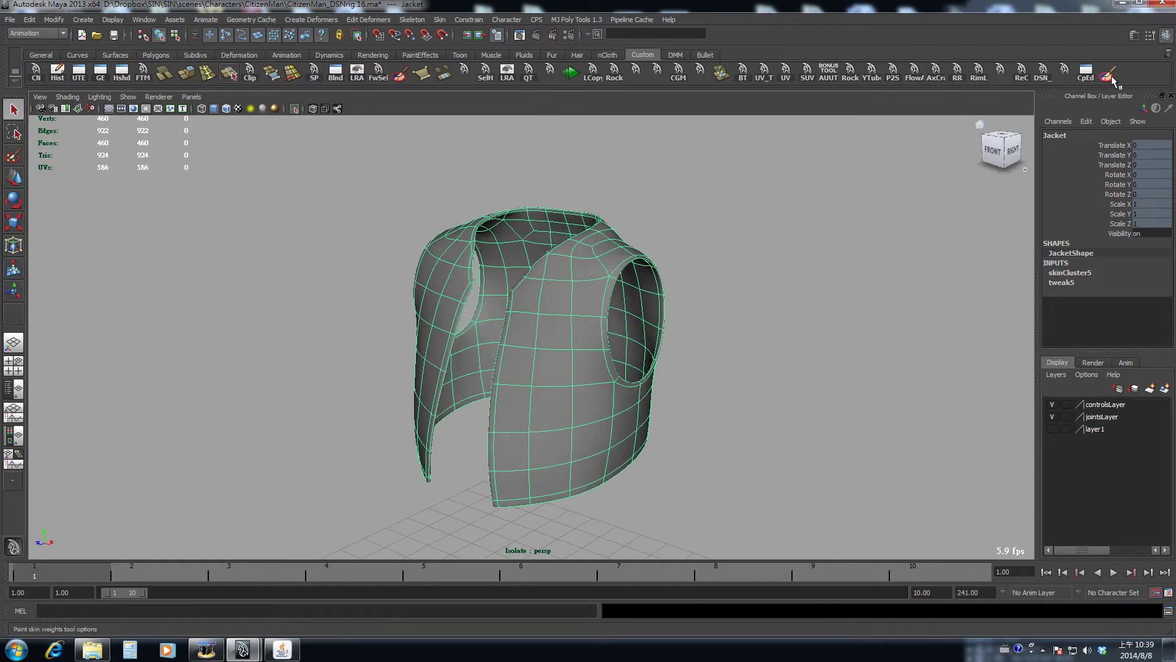
# Step: Open the Paint Skin Weights settings for the jacket and go to frame 5 to examine the Spine01J weights from several sides
pyautogui.moveTo(858, 129); pyautogui.dragTo(818, 124)
pyautogui.moveTo(592, 267)
pyautogui.keyDown('alt'); pyautogui.mouseDown()
pyautogui.moveTo(628, 282)
pyautogui.moveTo(613, 273)
pyautogui.mouseUp(); pyautogui.keyUp('alt')
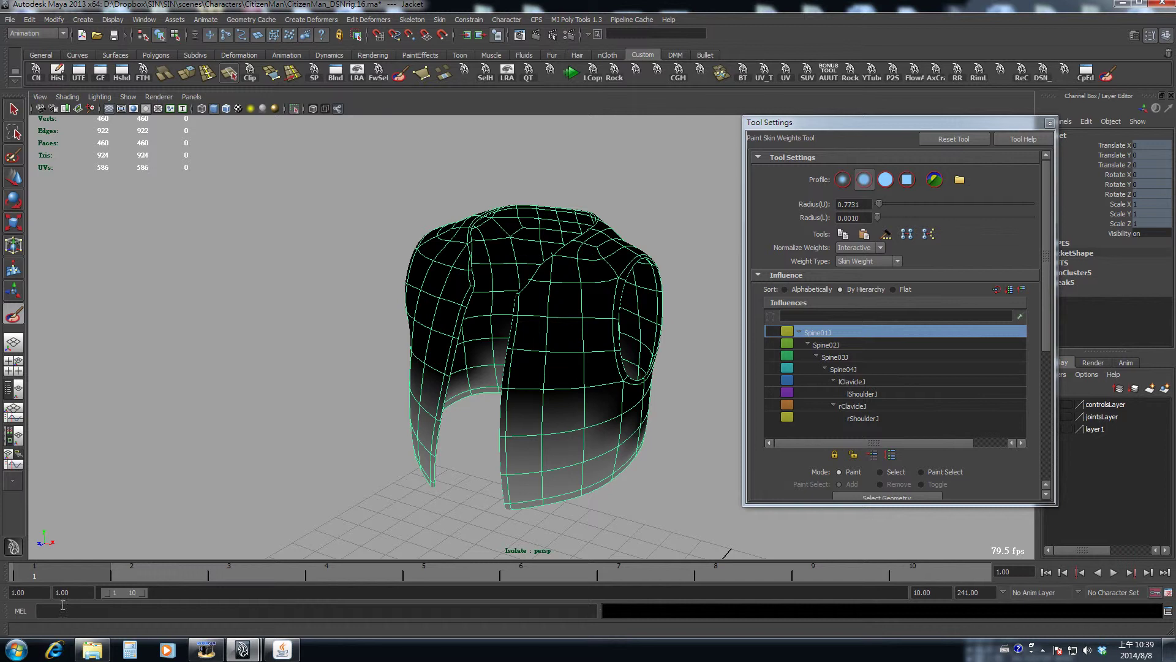
pyautogui.moveTo(46, 569); pyautogui.dragTo(424, 581)
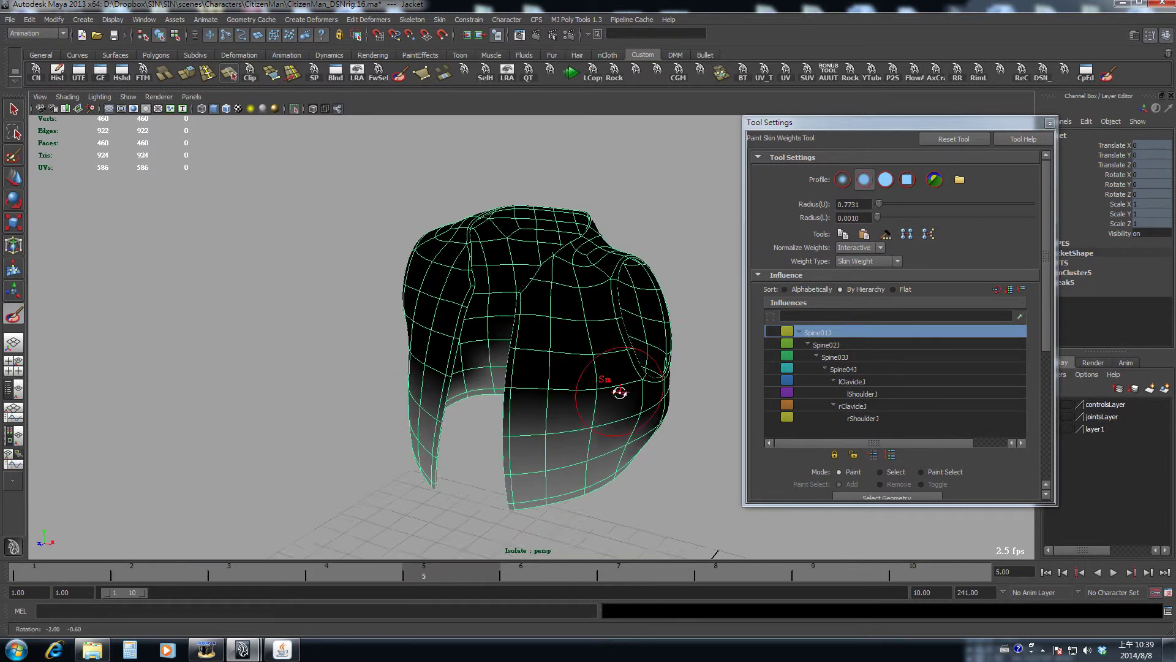
pyautogui.moveTo(619, 389)
pyautogui.keyDown('alt'); pyautogui.mouseDown()
pyautogui.moveTo(640, 358)
pyautogui.moveTo(618, 357)
pyautogui.moveTo(658, 369)
pyautogui.moveTo(655, 402)
pyautogui.moveTo(527, 387)
pyautogui.mouseUp(); pyautogui.keyUp('alt')
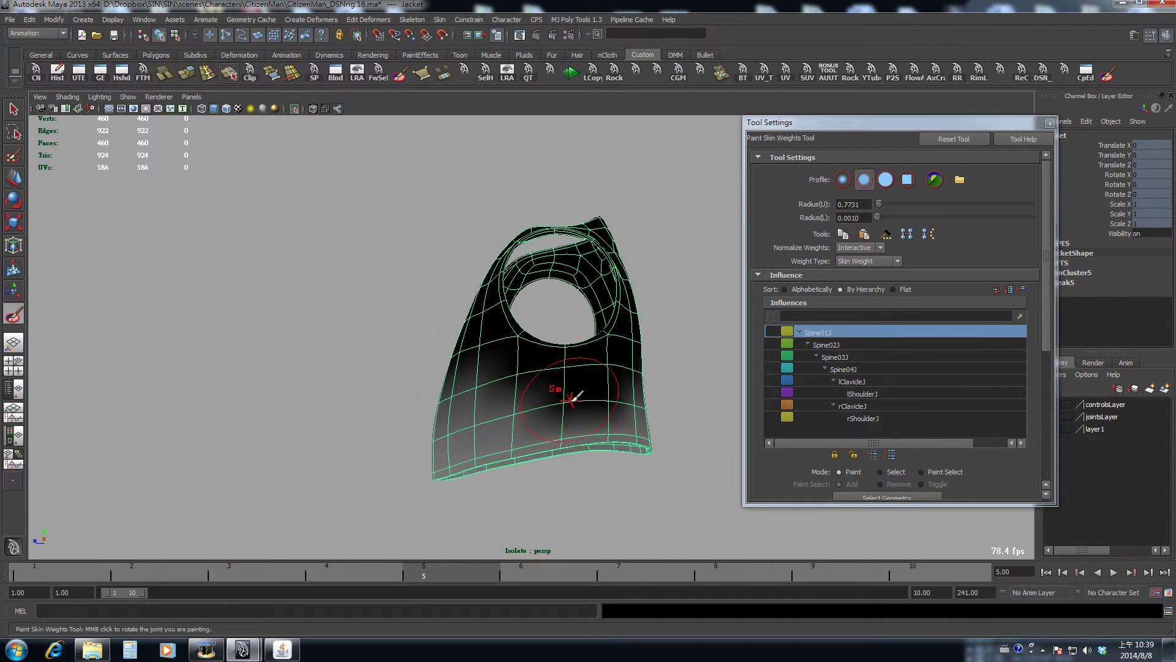
pyautogui.moveTo(555, 301)
pyautogui.keyDown('alt'); pyautogui.mouseDown()
pyautogui.moveTo(484, 394)
pyautogui.moveTo(742, 412)
pyautogui.mouseUp(); pyautogui.keyUp('alt')
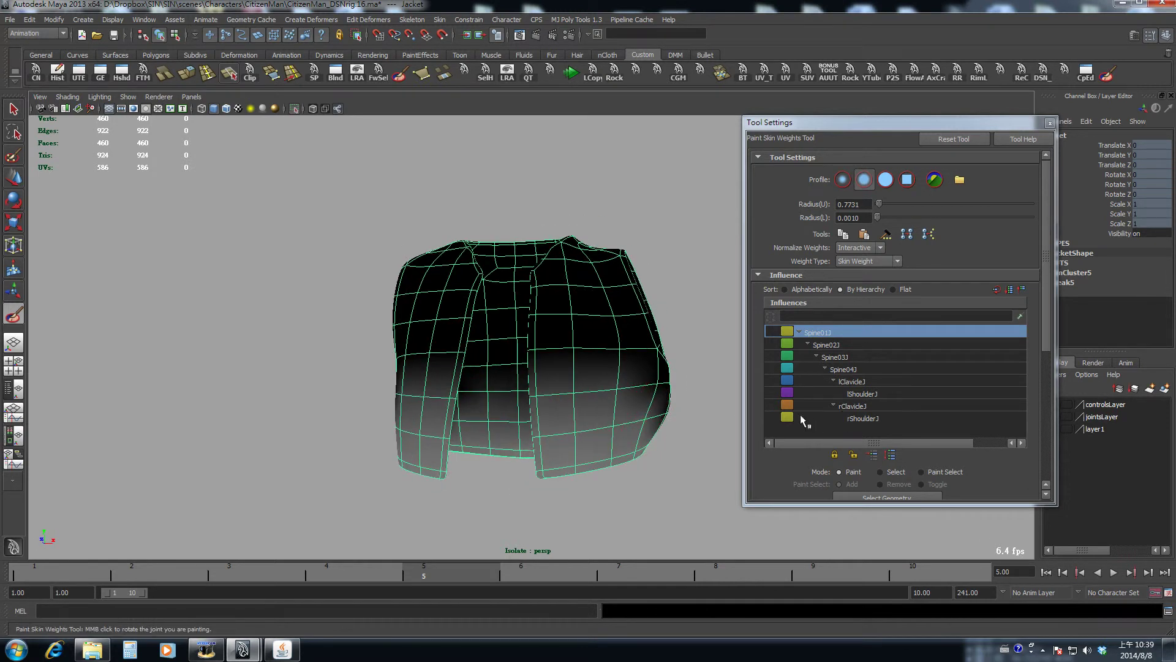
# Step: Examine the jacket weights of the lShoulderJ, lClavicleJ and Spine04J influences on the isolated mesh
pyautogui.click(868, 393)
pyautogui.click(863, 381)
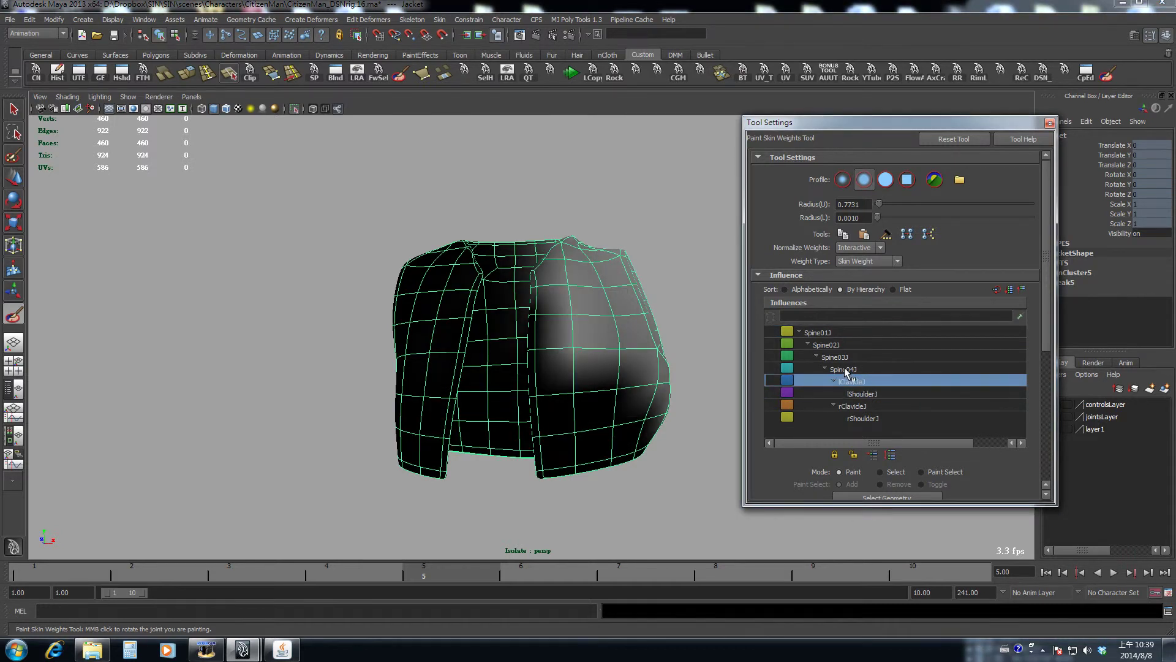
pyautogui.click(845, 369)
pyautogui.moveTo(649, 371)
pyautogui.keyDown('alt'); pyautogui.mouseDown()
pyautogui.moveTo(590, 367)
pyautogui.moveTo(567, 380)
pyautogui.moveTo(646, 380)
pyautogui.mouseUp(); pyautogui.keyUp('alt')
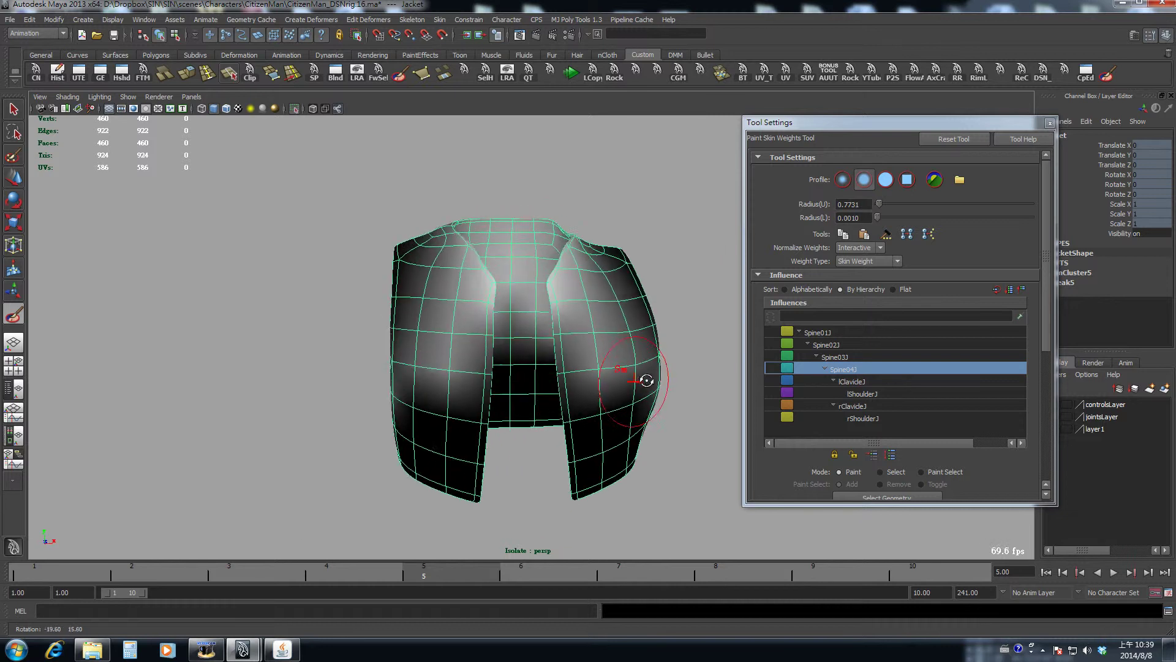
# Step: Show the whole character again and examine the jacket weights of Spine03J, Spine02J and Spine01J against the skeleton
pyautogui.click(294, 108)
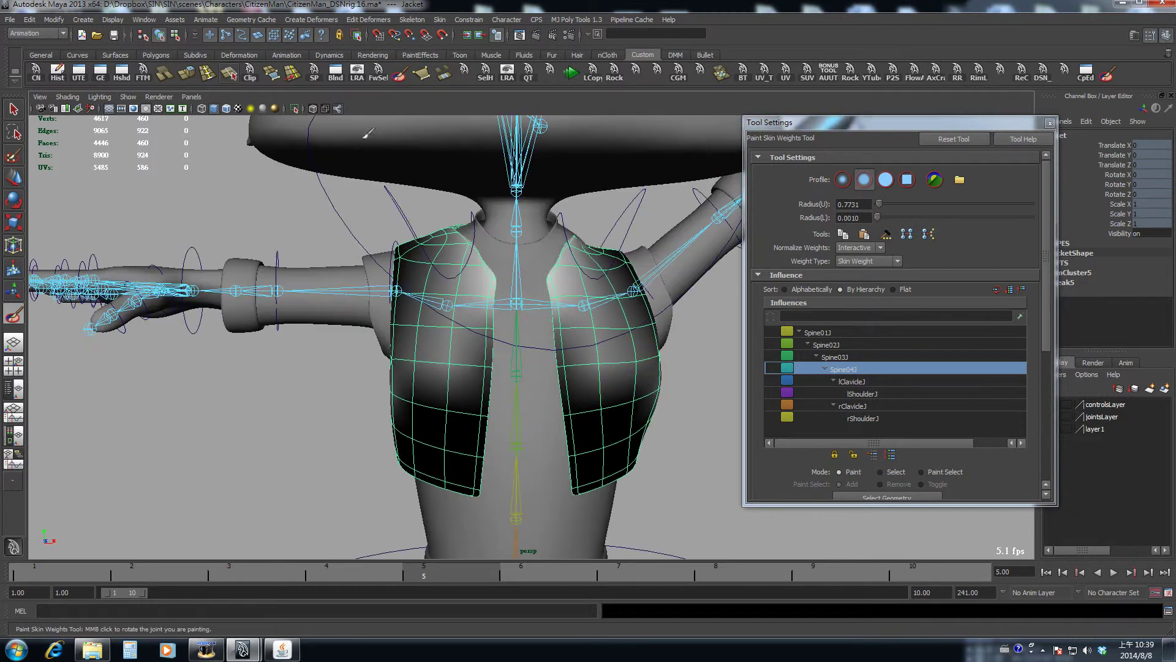
pyautogui.keyDown('alt'); pyautogui.moveTo(583, 355); pyautogui.dragTo(521, 339); pyautogui.keyUp('alt')
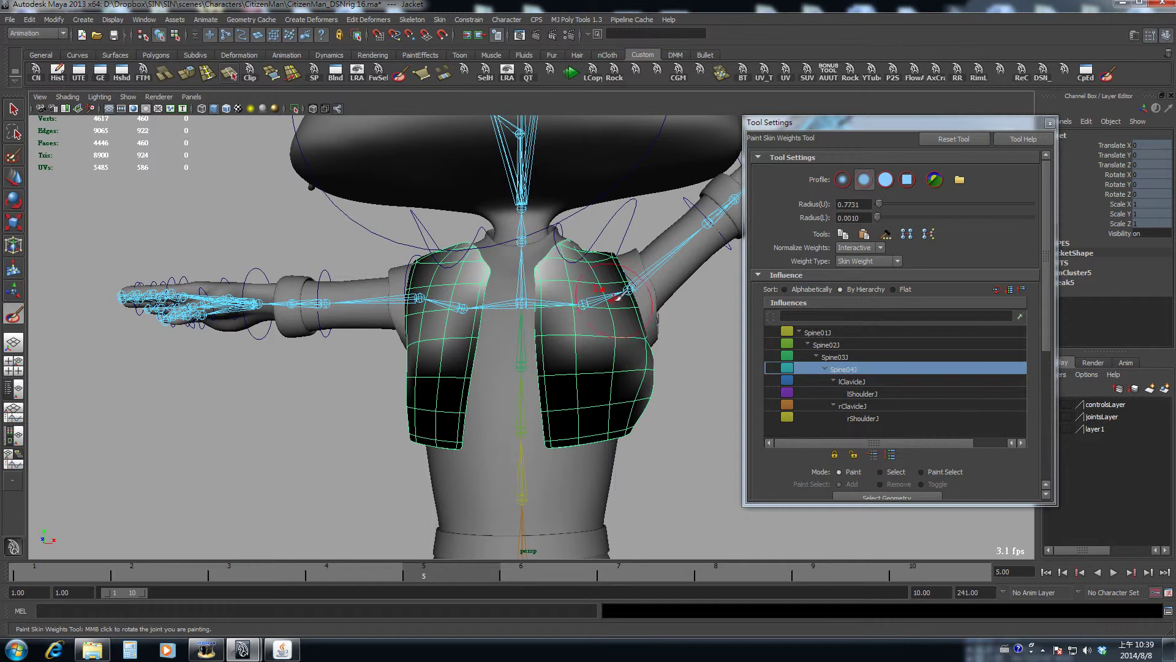
pyautogui.click(837, 358)
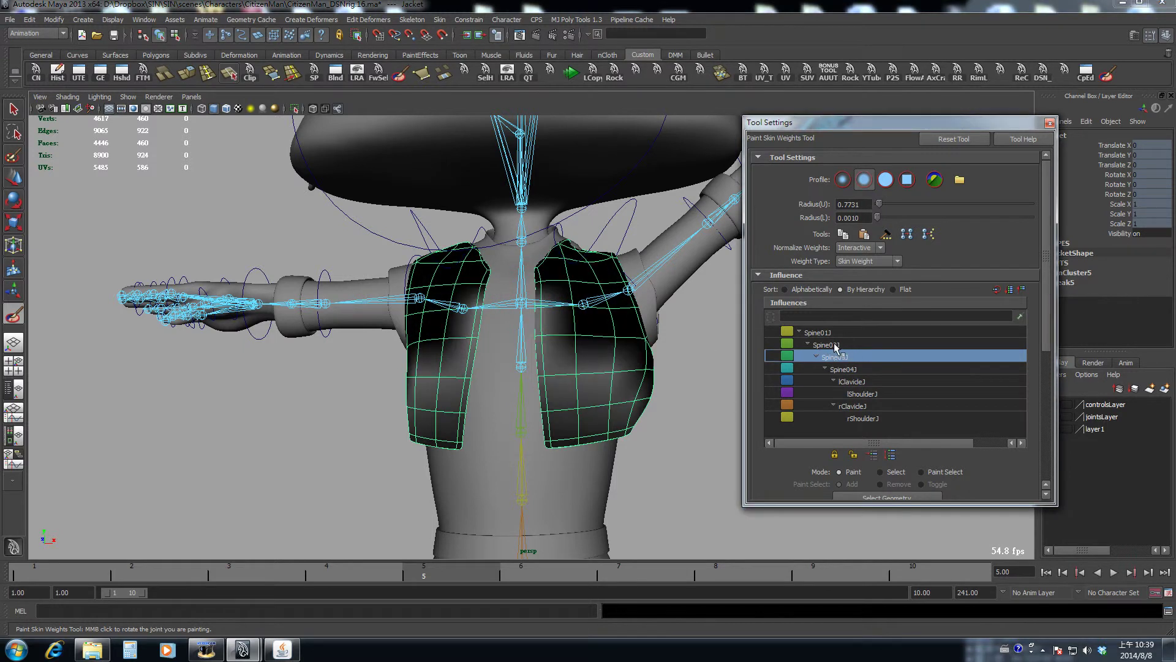
pyautogui.click(835, 345)
pyautogui.click(830, 332)
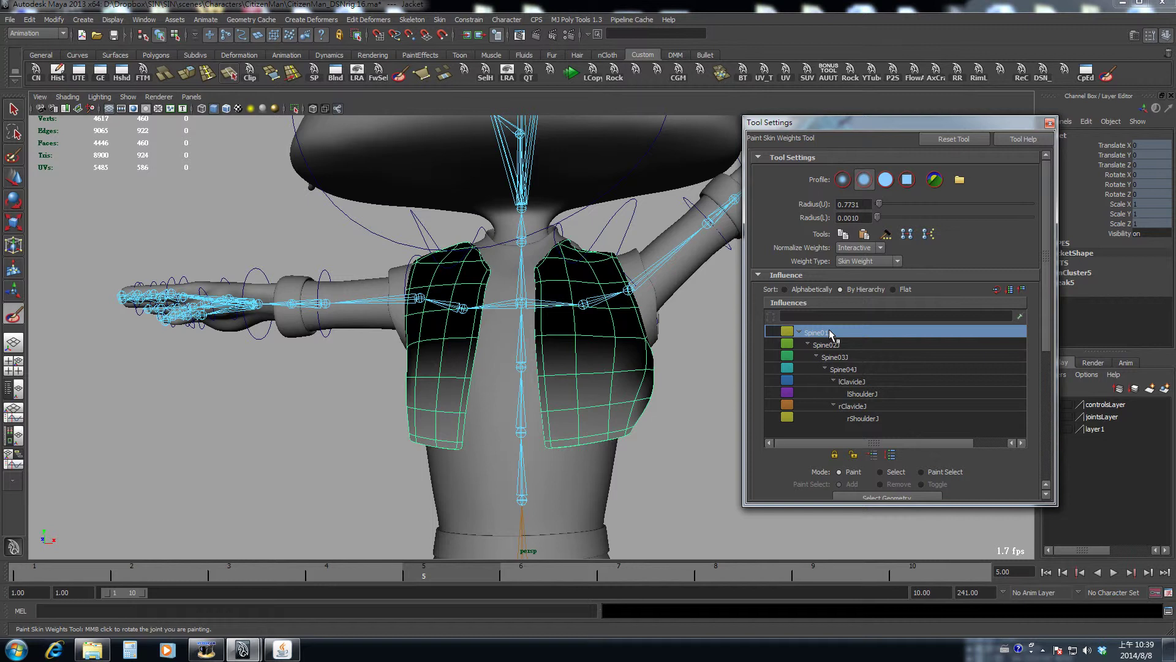
# Step: Examine the jacket weights of lClavicleJ, lShoulderJ and rShoulderJ around both shoulders
pyautogui.click(851, 381)
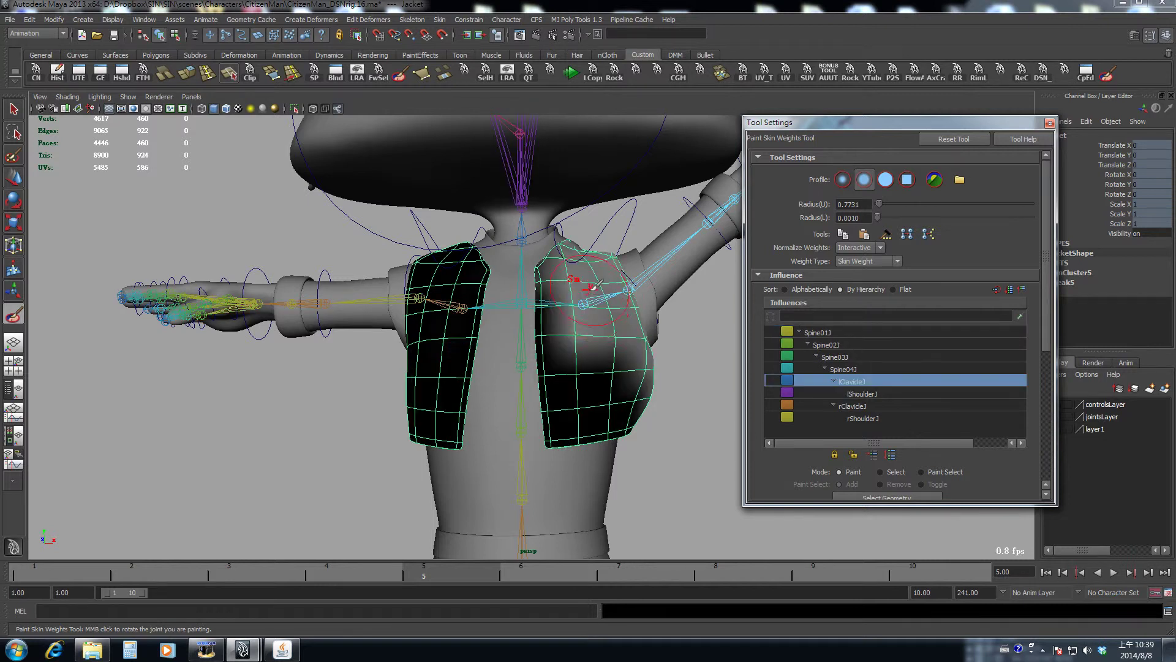
pyautogui.moveTo(594, 300)
pyautogui.keyDown('alt'); pyautogui.mouseDown()
pyautogui.moveTo(569, 315)
pyautogui.moveTo(590, 292)
pyautogui.moveTo(588, 319)
pyautogui.moveTo(626, 368)
pyautogui.moveTo(662, 367)
pyautogui.mouseUp(); pyautogui.keyUp('alt')
pyautogui.click(845, 394)
pyautogui.click(847, 395)
pyautogui.click(862, 417)
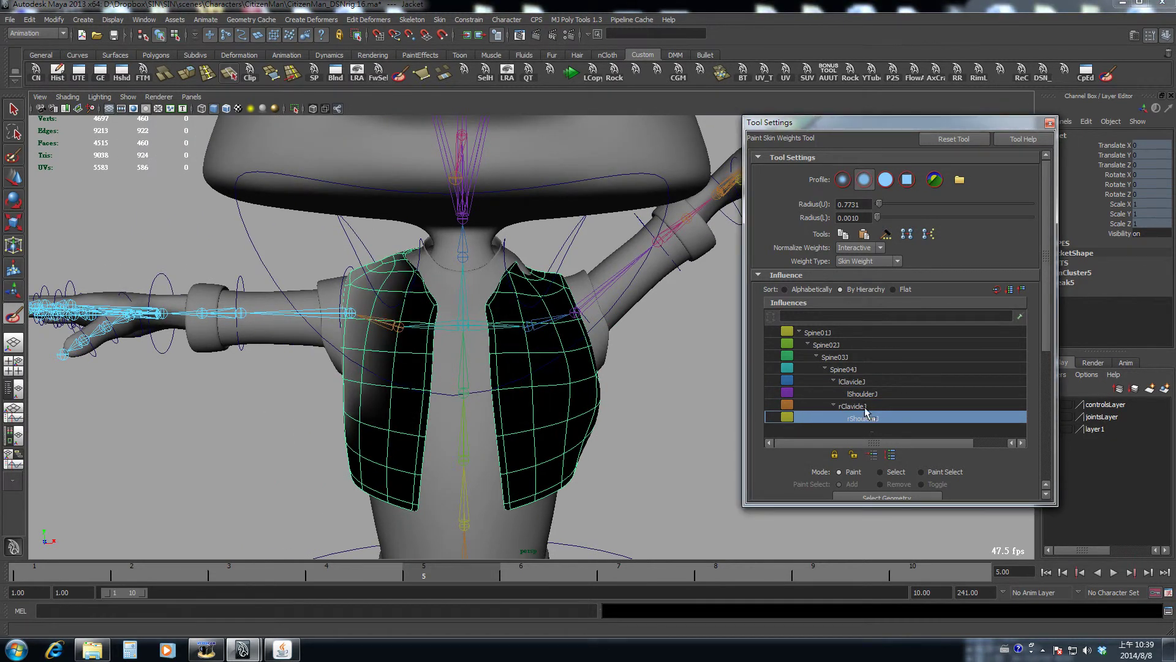
pyautogui.keyDown('alt'); pyautogui.moveTo(557, 388); pyautogui.dragTo(614, 389); pyautogui.keyUp('alt')
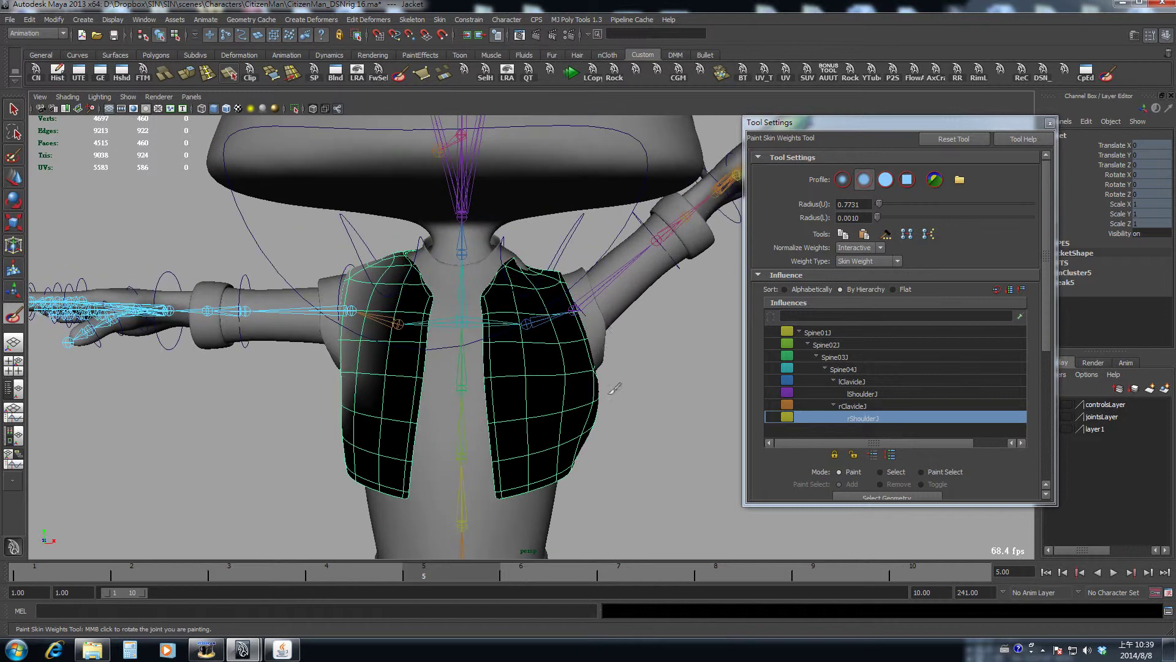
# Step: Compare the jacket weights of the right clavicle influence with those of lClavicleJ and lShoulderJ
pyautogui.click(852, 382)
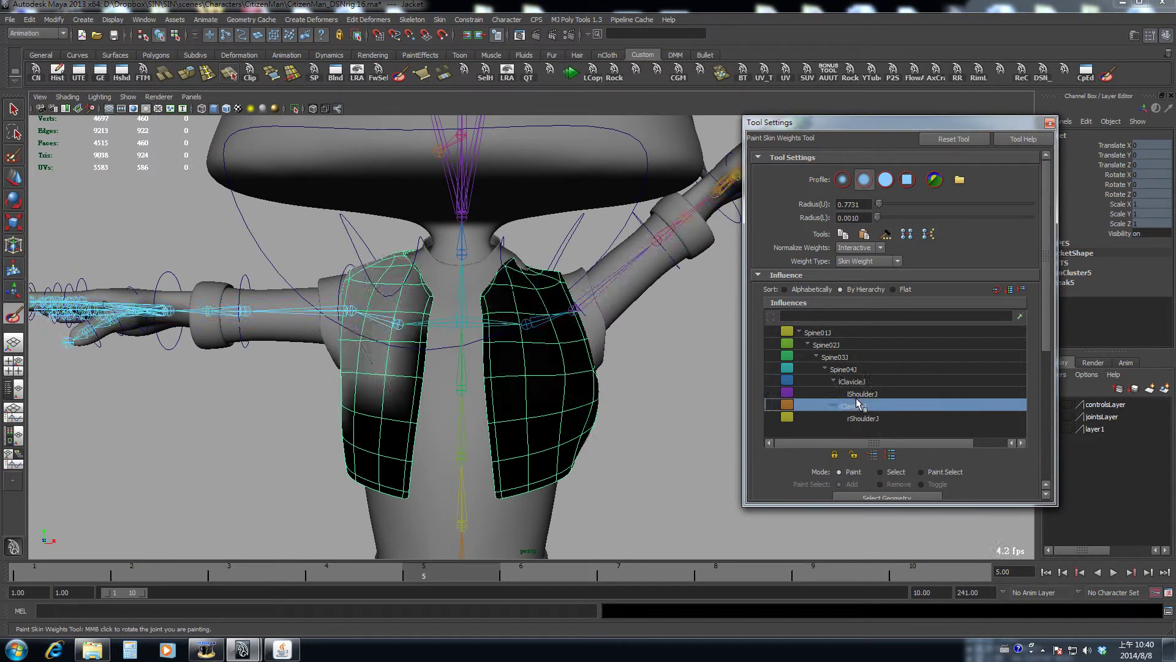
pyautogui.click(854, 395)
pyautogui.click(849, 383)
pyautogui.click(852, 394)
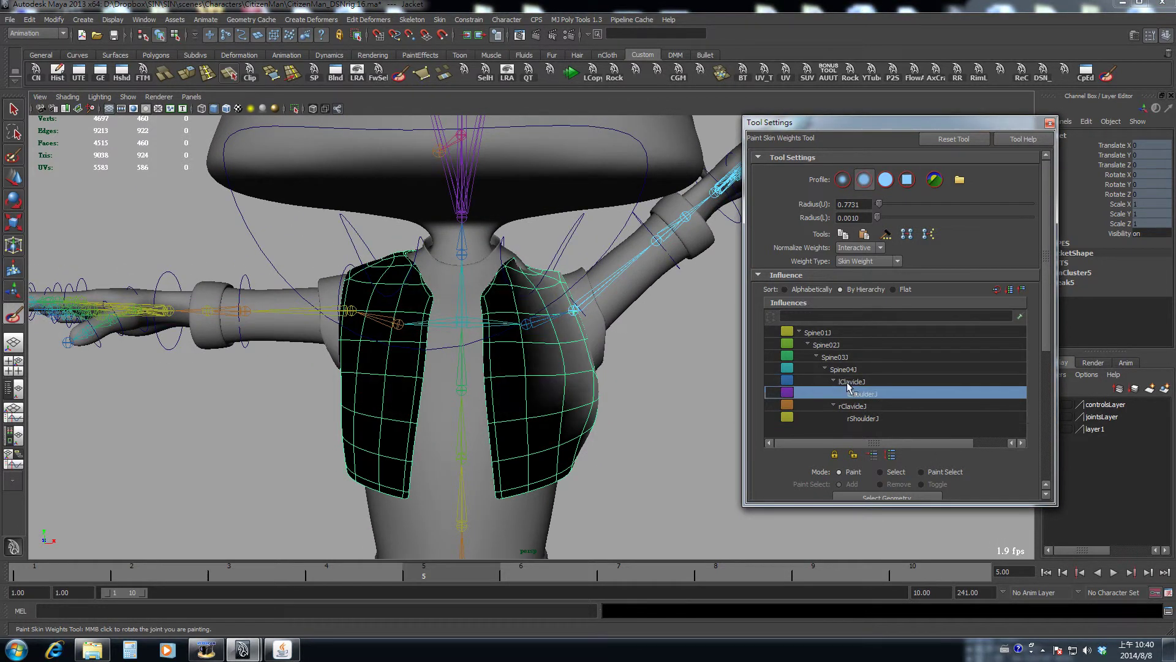
# Step: Examine the lClavicleJ weights on the jacket's left side, from the armhole to the front edge
pyautogui.click(848, 382)
pyautogui.keyDown('alt'); pyautogui.moveTo(626, 395); pyautogui.dragTo(560, 398); pyautogui.keyUp('alt')
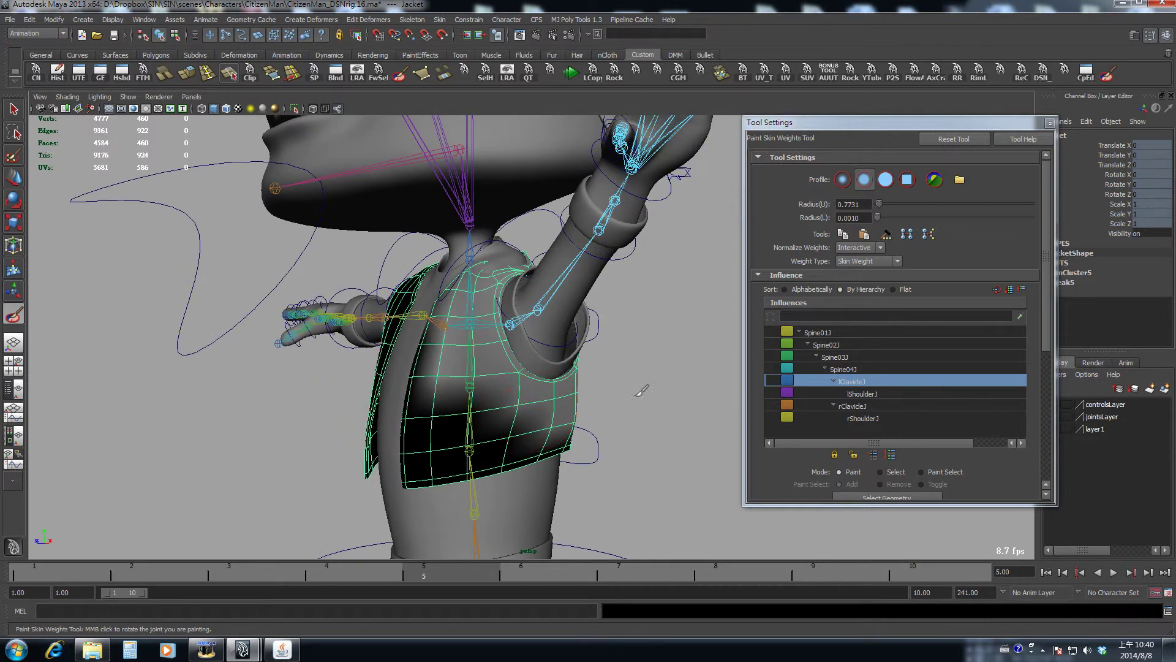
pyautogui.keyDown('alt'); pyautogui.moveTo(641, 390); pyautogui.dragTo(735, 392); pyautogui.keyUp('alt')
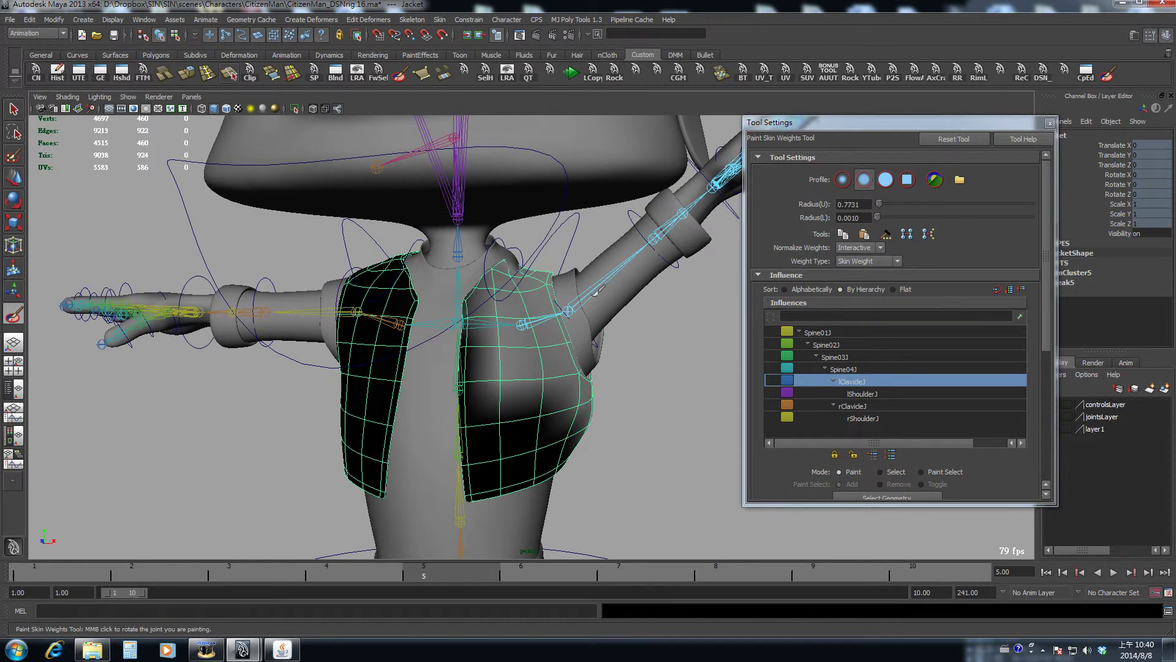
pyautogui.keyDown('alt'); pyautogui.moveTo(618, 298); pyautogui.dragTo(538, 414); pyautogui.keyUp('alt')
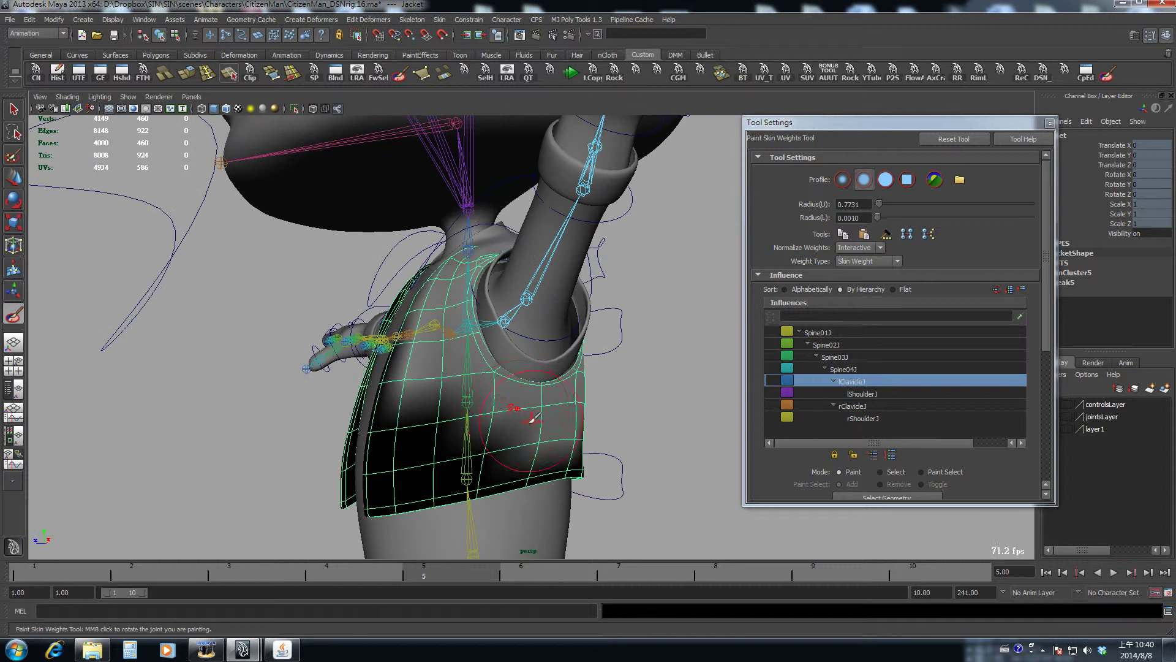
pyautogui.keyDown('alt'); pyautogui.moveTo(508, 464); pyautogui.dragTo(495, 302); pyautogui.keyUp('alt')
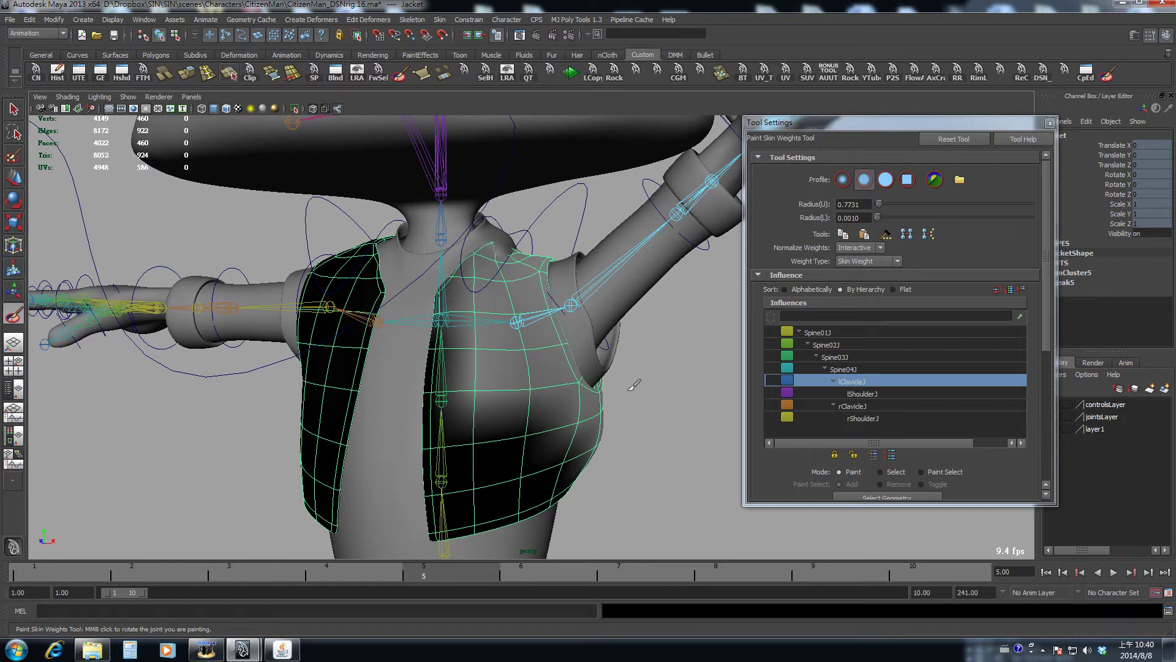
pyautogui.keyDown('alt'); pyautogui.moveTo(607, 405); pyautogui.dragTo(574, 416); pyautogui.keyUp('alt')
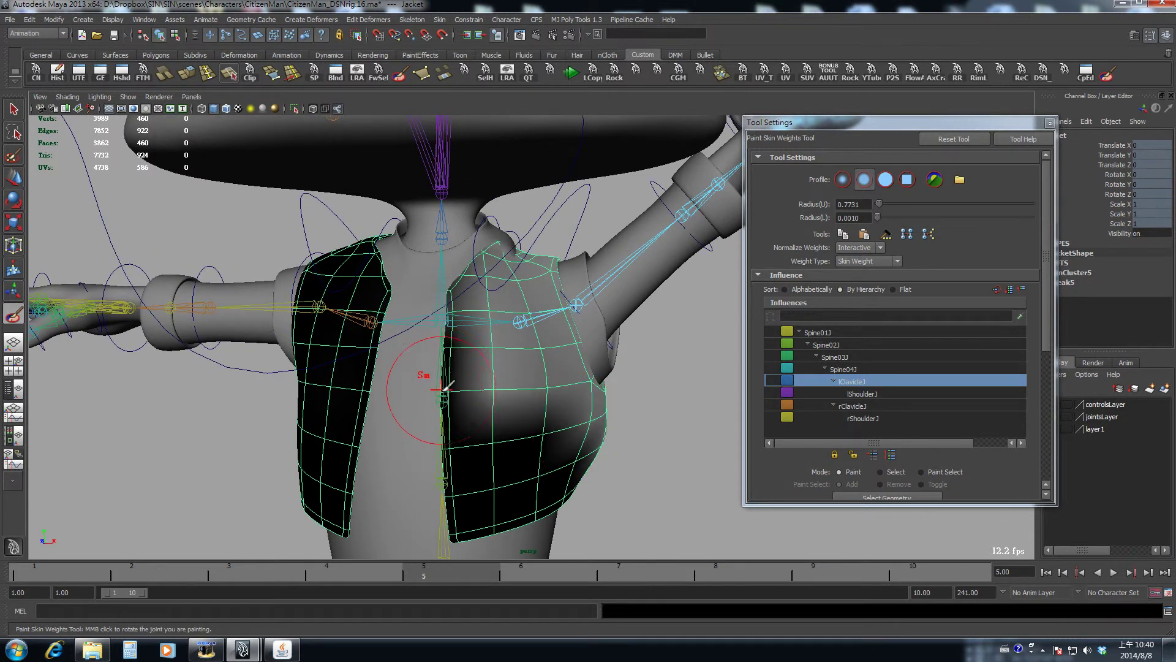
pyautogui.keyDown('alt'); pyautogui.moveTo(447, 385); pyautogui.dragTo(473, 383); pyautogui.keyUp('alt')
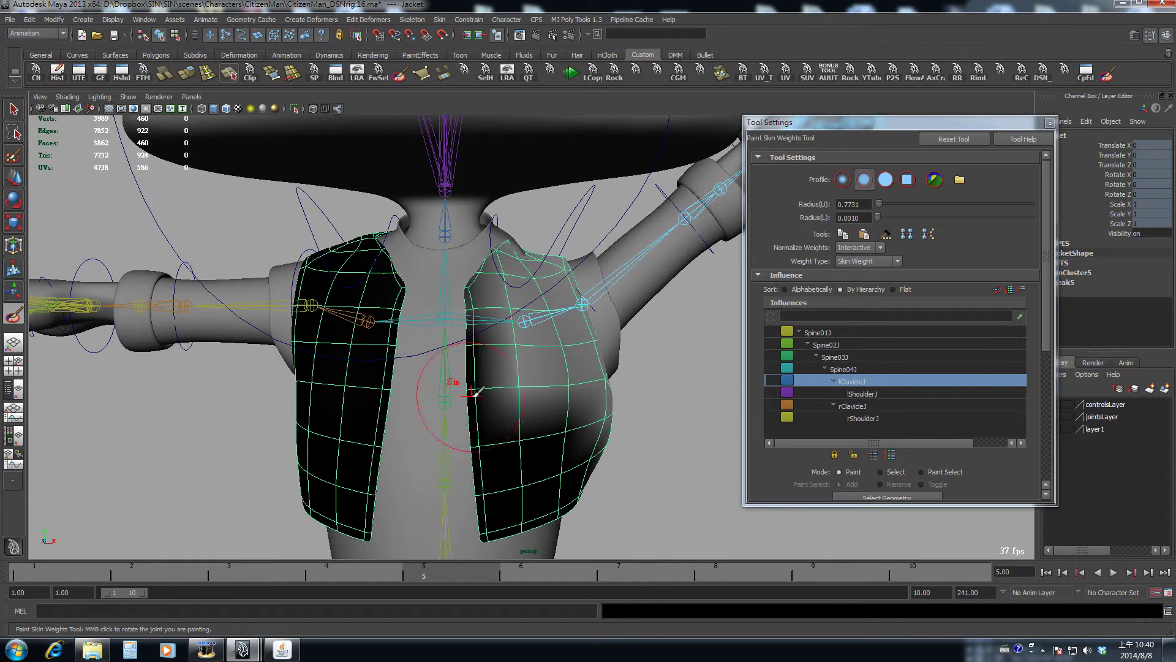
# Step: Compare the Spine02J and Spine03J weights on the jacket, and examine the Spine03J influence below the left armhole
pyautogui.click(838, 358)
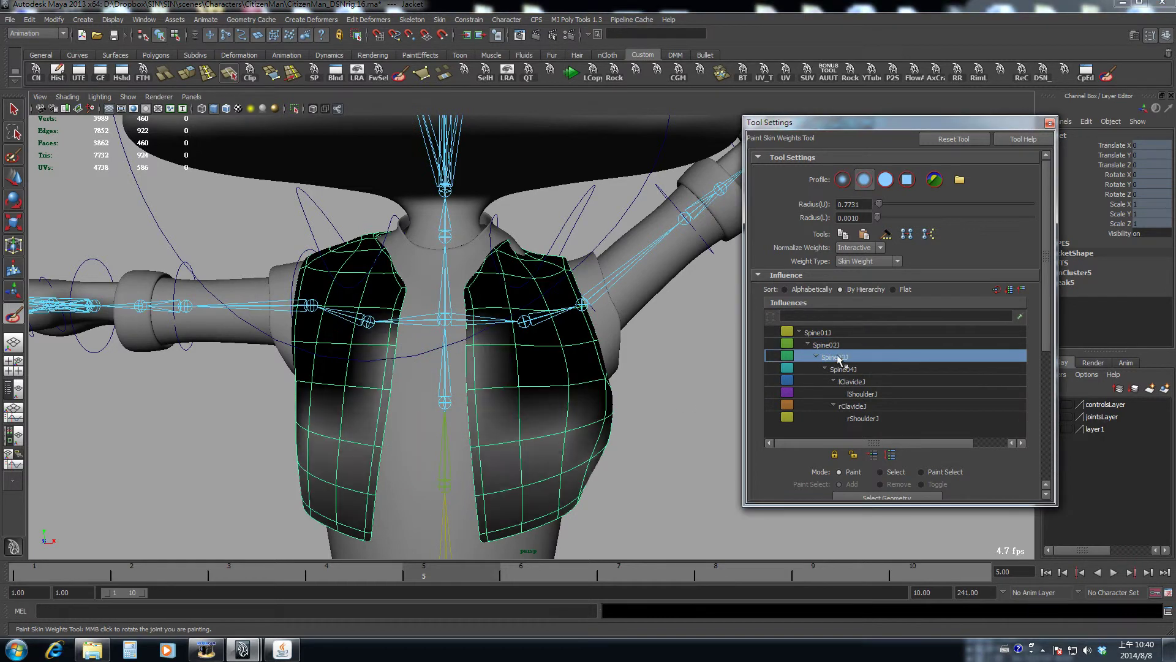
pyautogui.click(826, 344)
pyautogui.click(836, 358)
pyautogui.keyDown('alt'); pyautogui.moveTo(619, 412); pyautogui.dragTo(465, 410); pyautogui.keyUp('alt')
pyautogui.keyDown('alt'); pyautogui.moveTo(497, 362); pyautogui.dragTo(562, 438); pyautogui.keyUp('alt')
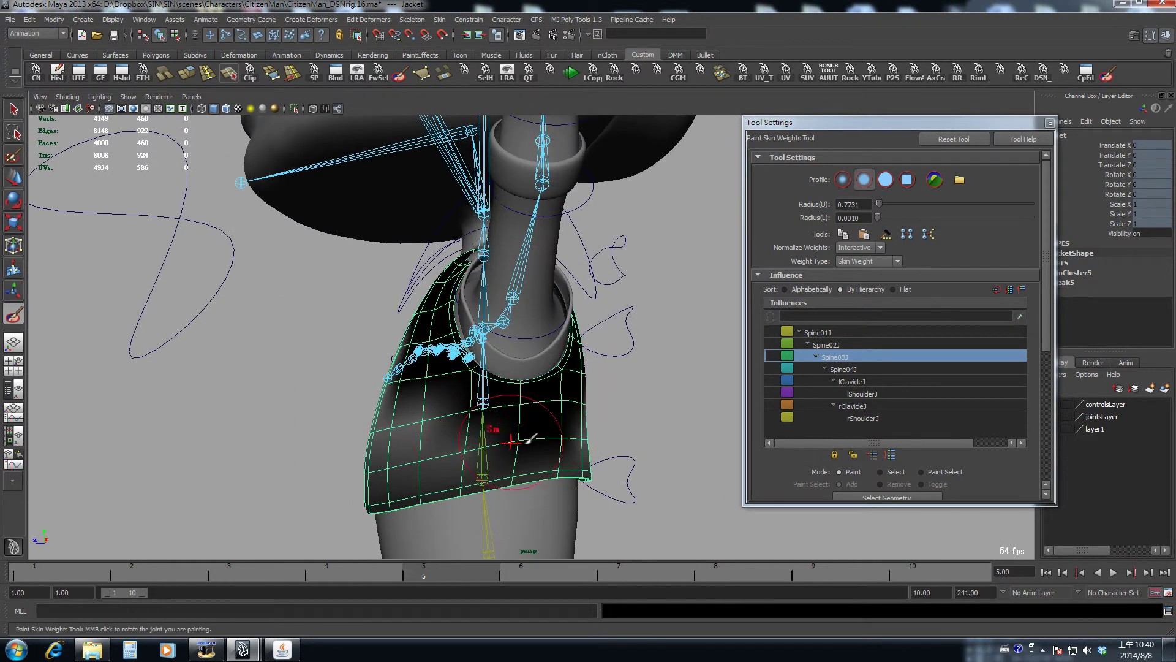
pyautogui.keyDown('alt'); pyautogui.moveTo(490, 429); pyautogui.dragTo(525, 432); pyautogui.keyUp('alt')
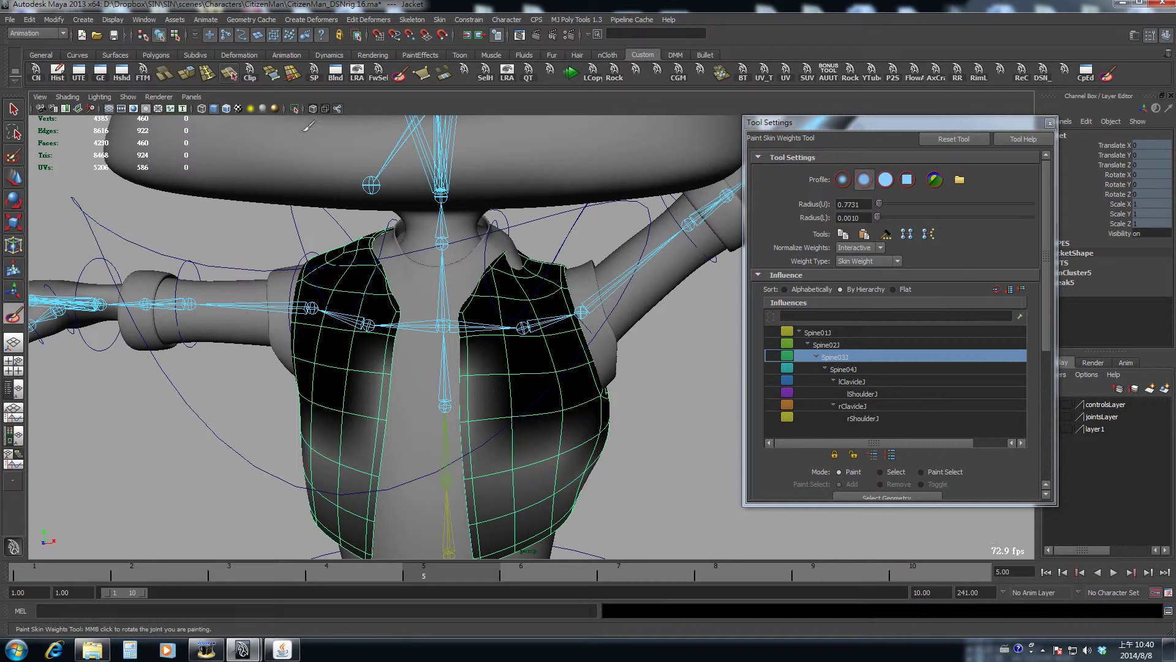
# Step: Isolate the jacket again and bring its left side into view with the Spine03J weights displayed
pyautogui.click(294, 109)
pyautogui.keyDown('alt'); pyautogui.moveTo(475, 399); pyautogui.dragTo(371, 406); pyautogui.keyUp('alt')
pyautogui.keyDown('alt'); pyautogui.moveTo(518, 423); pyautogui.dragTo(528, 358); pyautogui.keyUp('alt')
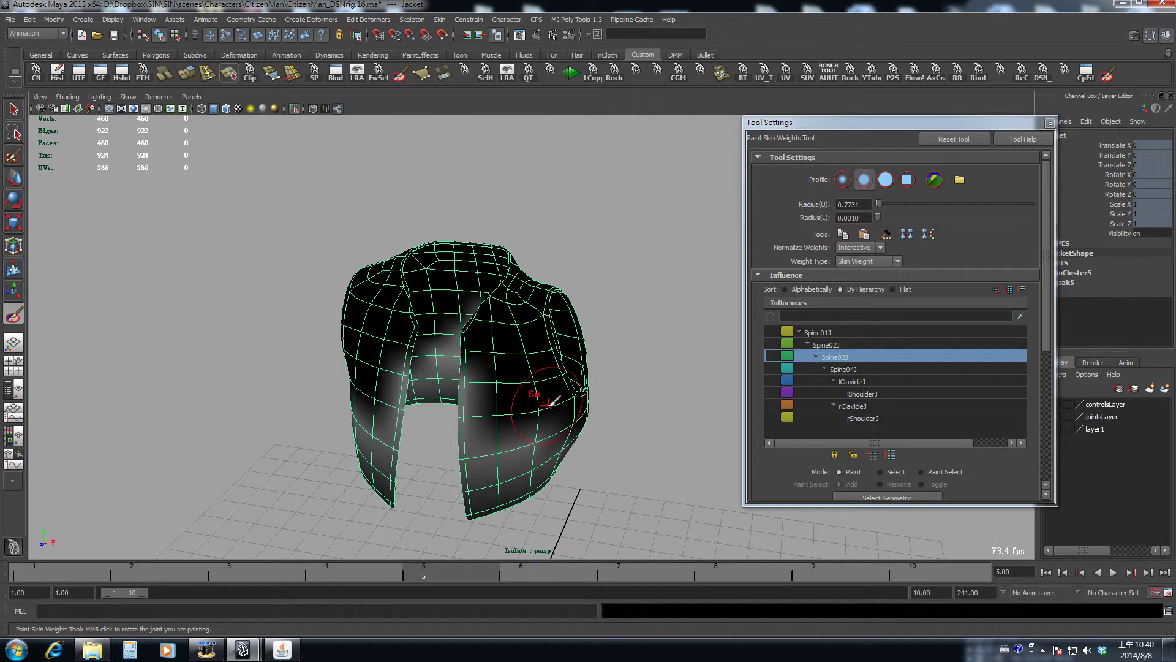
pyautogui.keyDown('alt'); pyautogui.moveTo(267, 325); pyautogui.dragTo(515, 407); pyautogui.keyUp('alt')
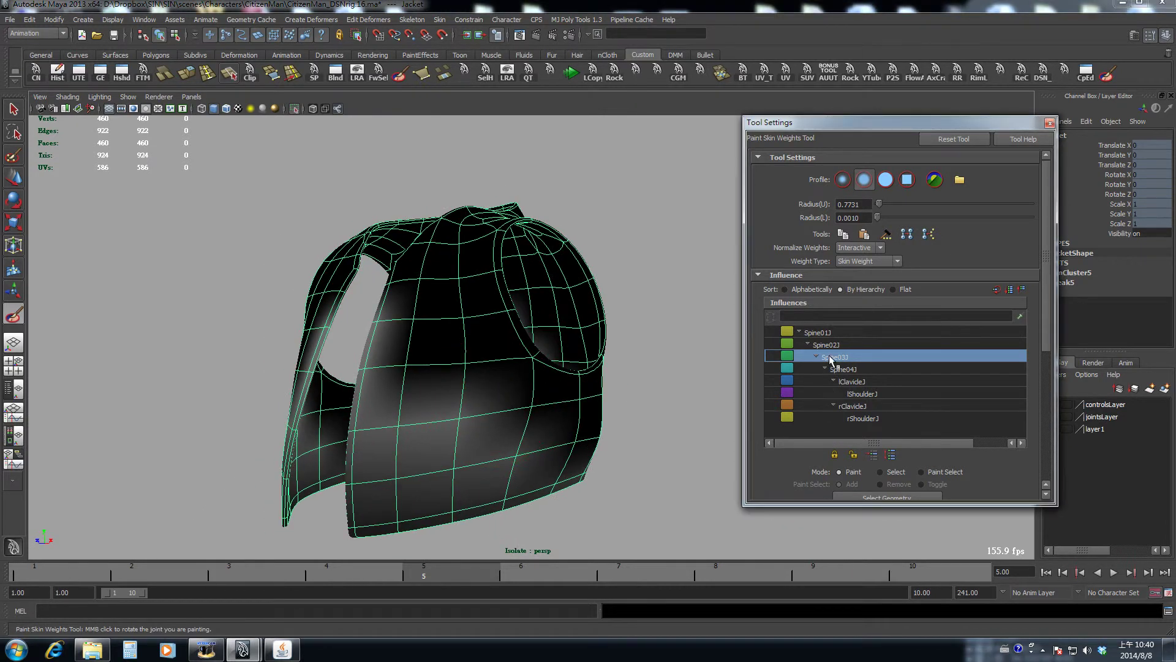
# Step: Enlarge the Paint Skin Weights settings window and set the paint operation to Replace for the Spine03J influence
pyautogui.moveTo(1046, 316); pyautogui.dragTo(1048, 352)
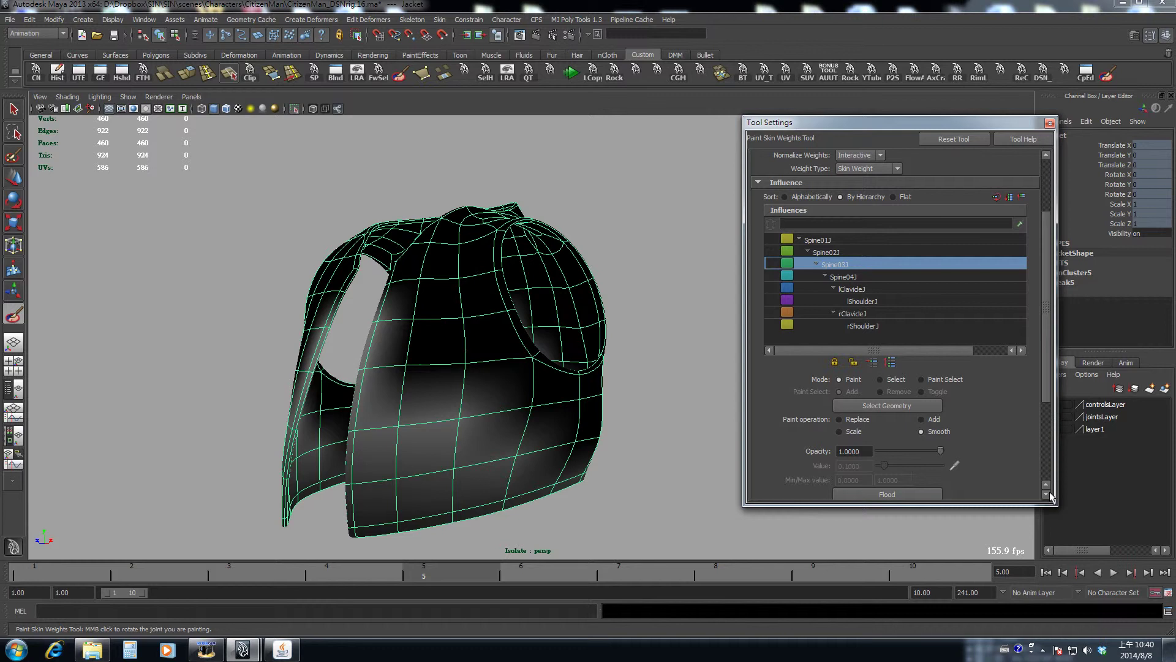
pyautogui.moveTo(1055, 503); pyautogui.dragTo(1054, 603)
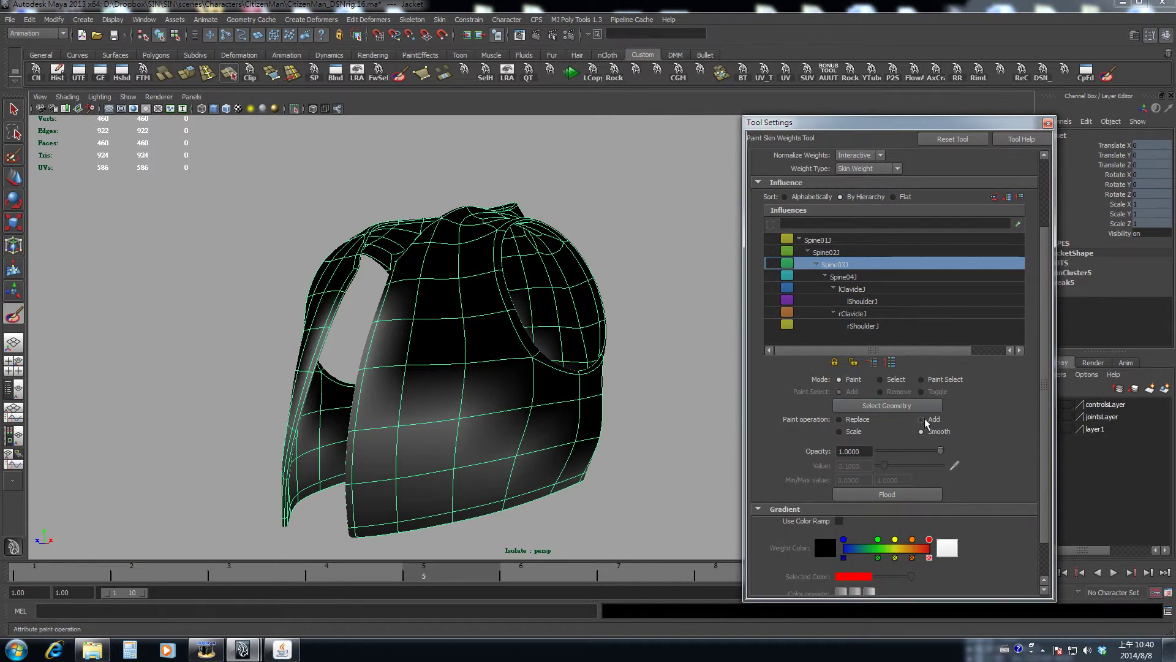
pyautogui.click(923, 418)
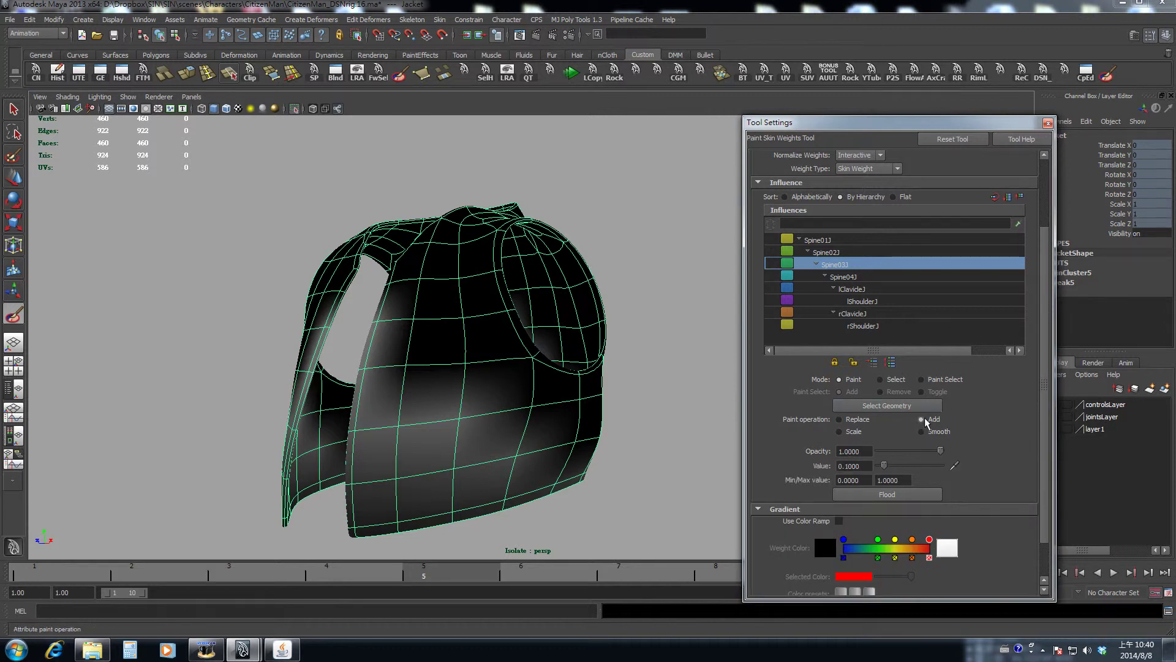
pyautogui.click(857, 420)
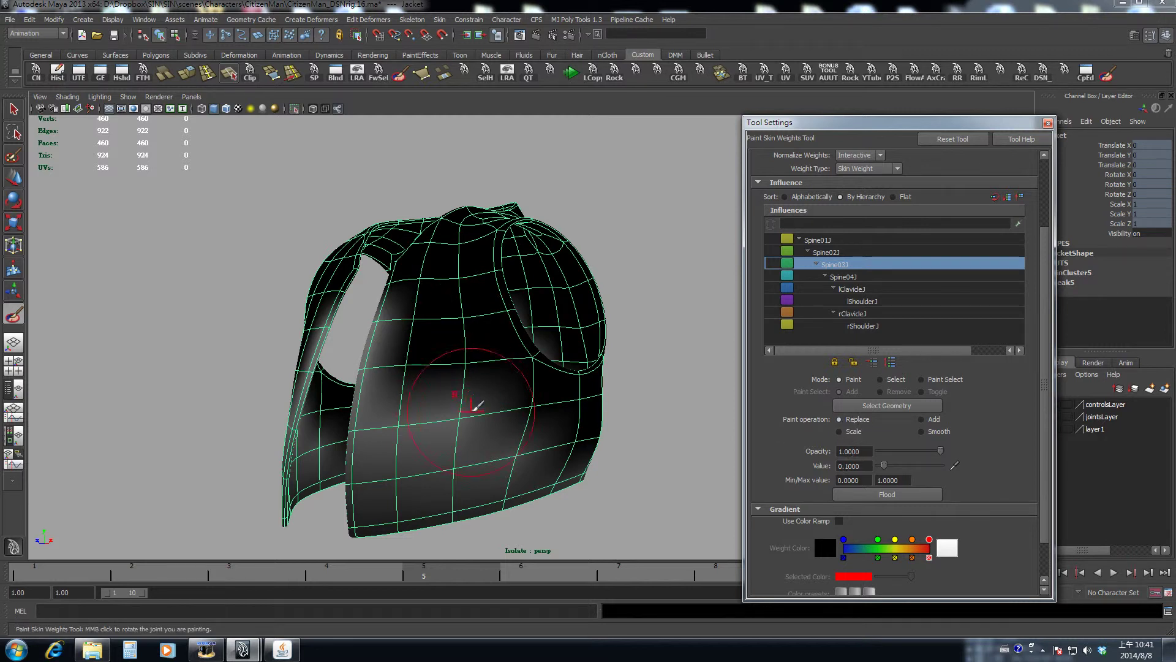
# Step: Set the brush value to 0.5 and replace the Spine03J weights on the jacket's left side below the armhole
pyautogui.doubleClick(859, 466)
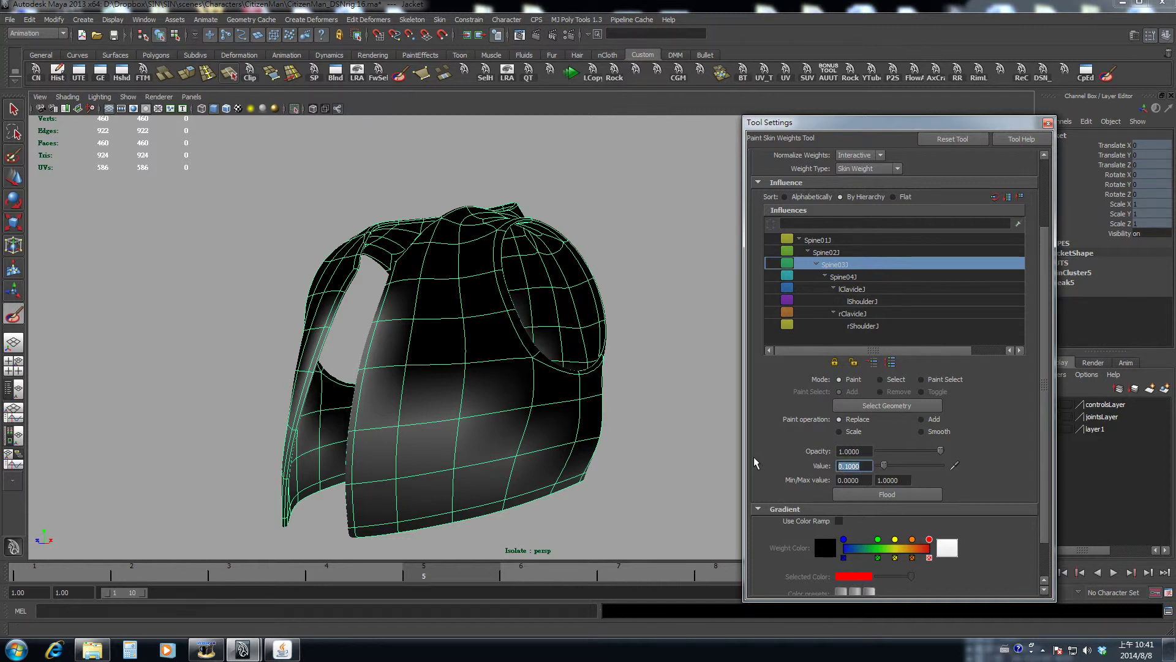
pyautogui.write('.5')
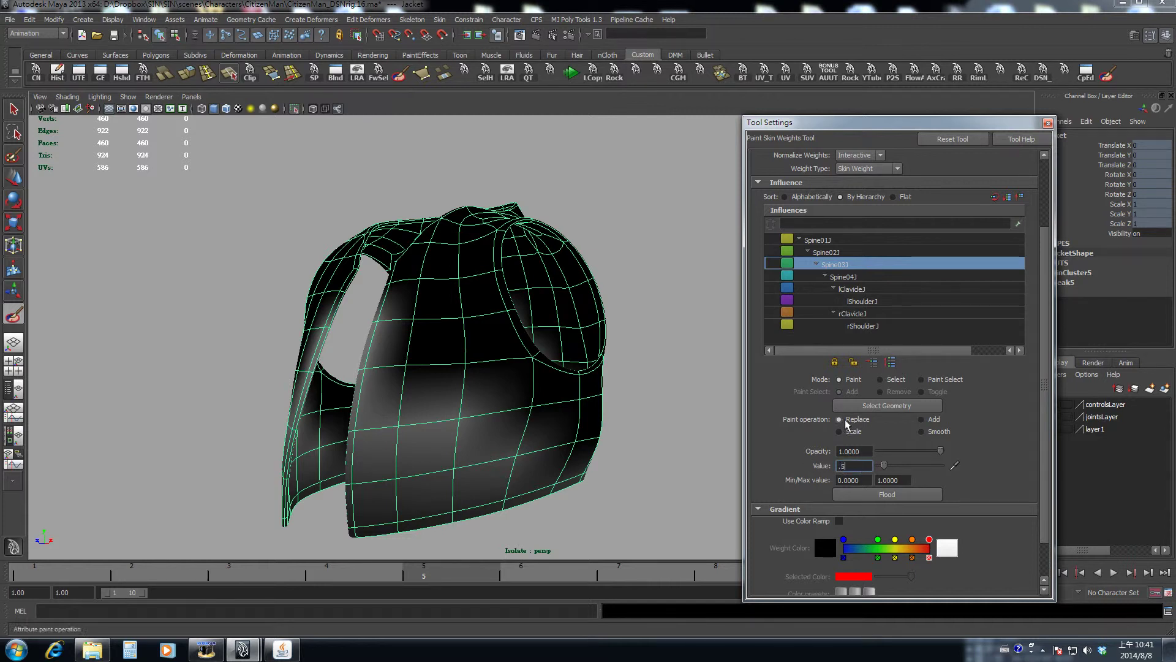
pyautogui.click(460, 405)
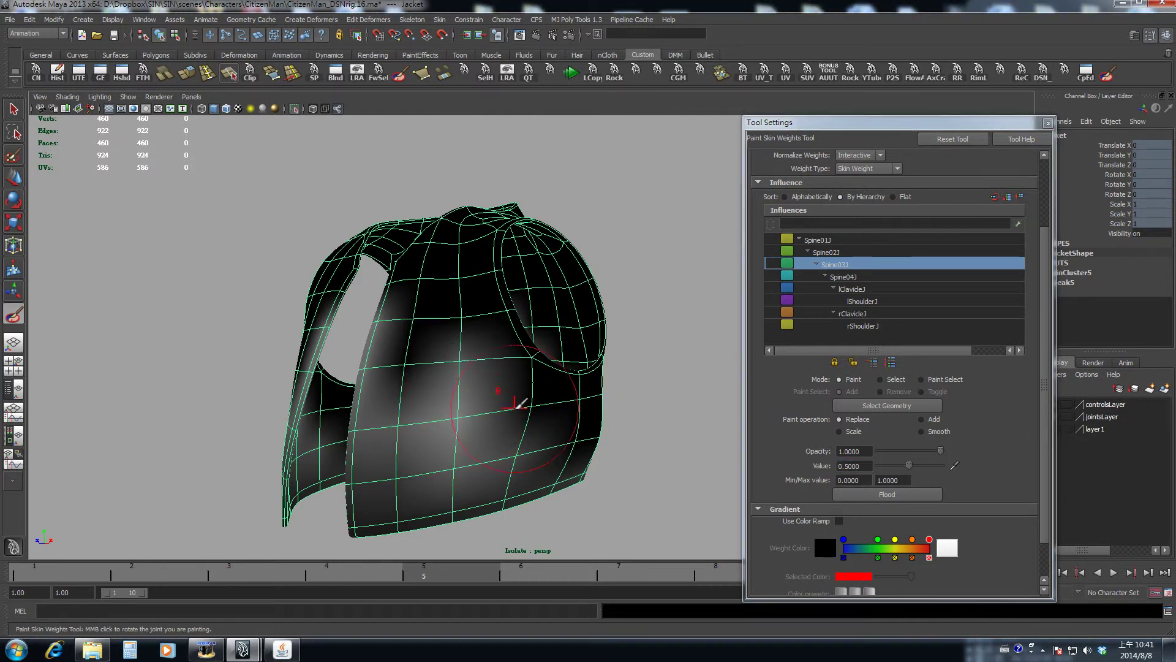
pyautogui.moveTo(451, 407)
pyautogui.keyDown('alt'); pyautogui.mouseDown()
pyautogui.moveTo(520, 397)
pyautogui.moveTo(533, 423)
pyautogui.moveTo(564, 420)
pyautogui.moveTo(527, 432)
pyautogui.moveTo(558, 395)
pyautogui.mouseUp(); pyautogui.keyUp('alt')
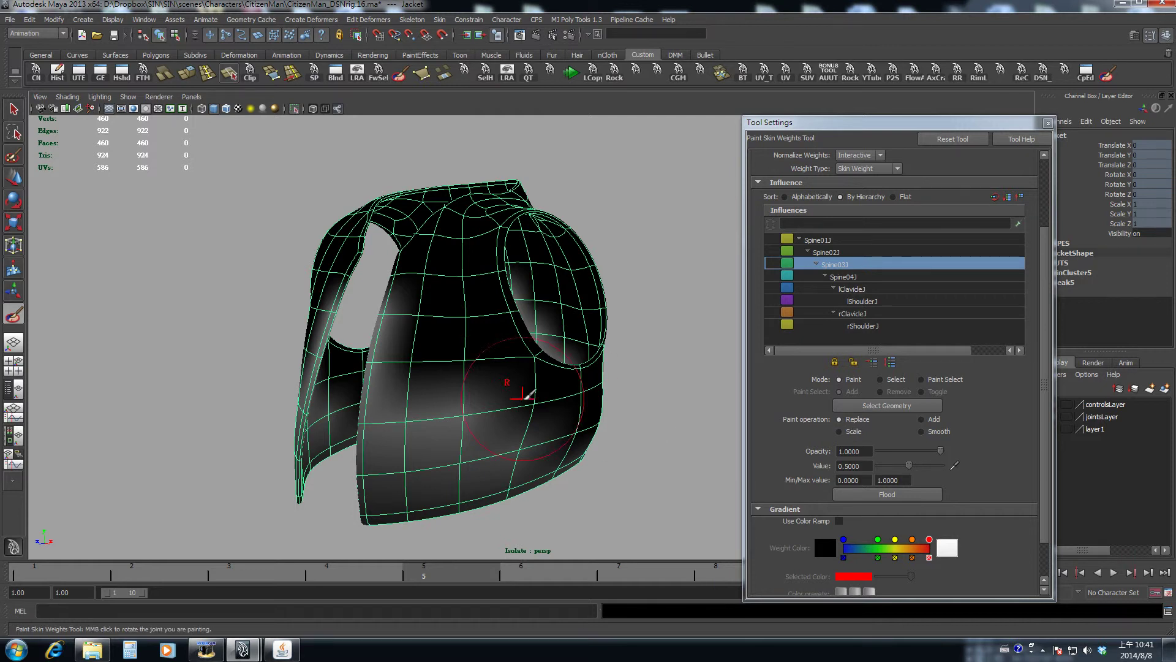
pyautogui.keyDown('alt'); pyautogui.moveTo(524, 388); pyautogui.dragTo(551, 389); pyautogui.keyUp('alt')
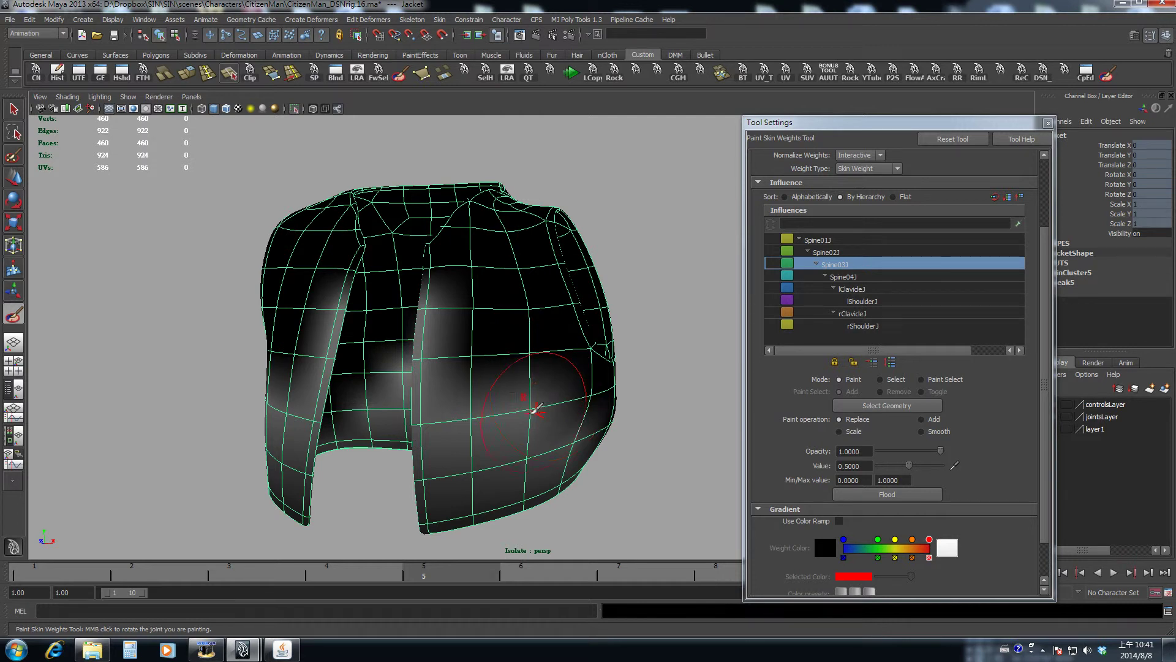
# Step: Select a single vertex on the jacket's left front below the armhole and return to the Paint Skin Weights Tool
pyautogui.moveTo(534, 408); pyautogui.dragTo(495, 408, button='right')
pyautogui.press('q')
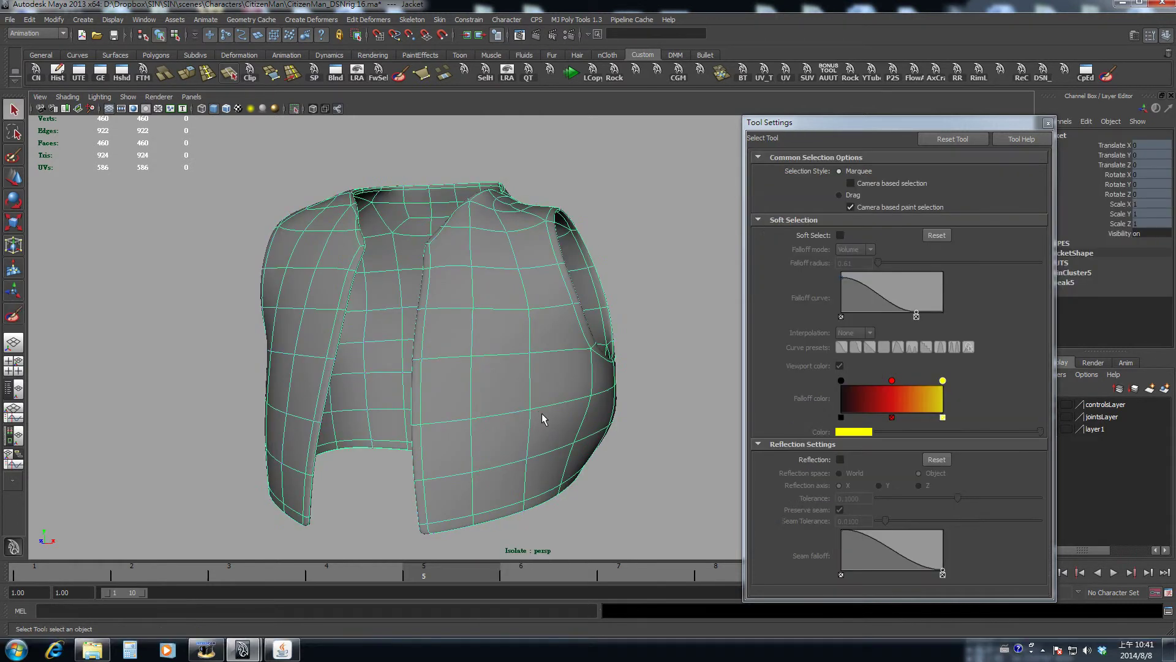
pyautogui.click(530, 409)
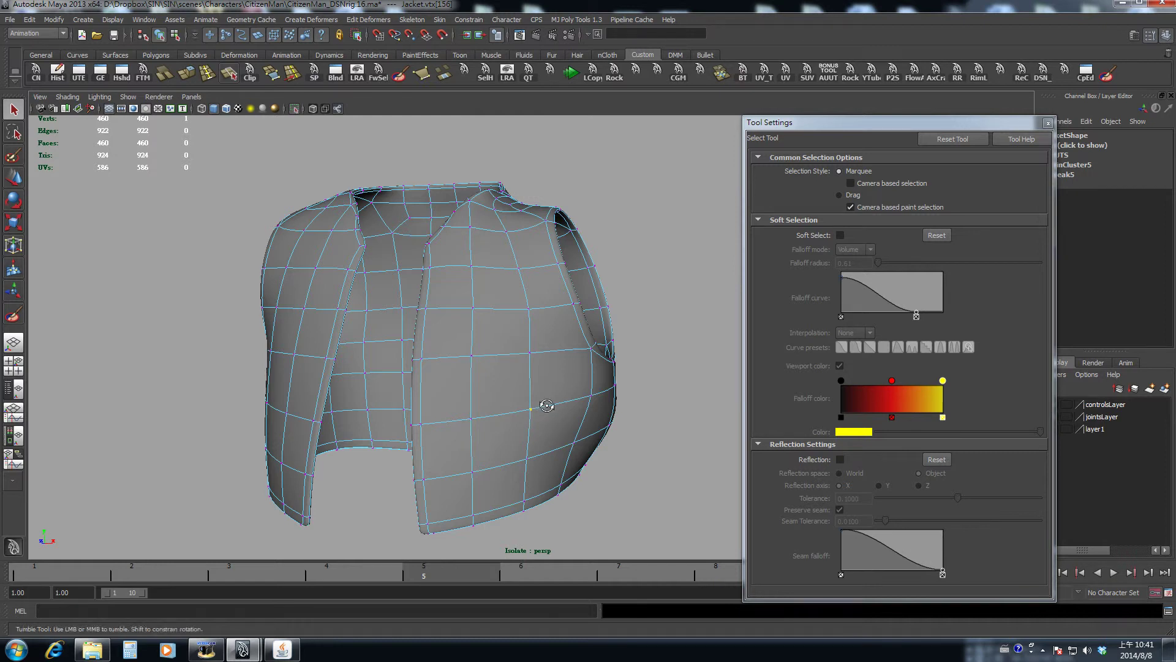
pyautogui.keyDown('alt'); pyautogui.moveTo(544, 411); pyautogui.dragTo(515, 412); pyautogui.keyUp('alt')
pyautogui.press('y')
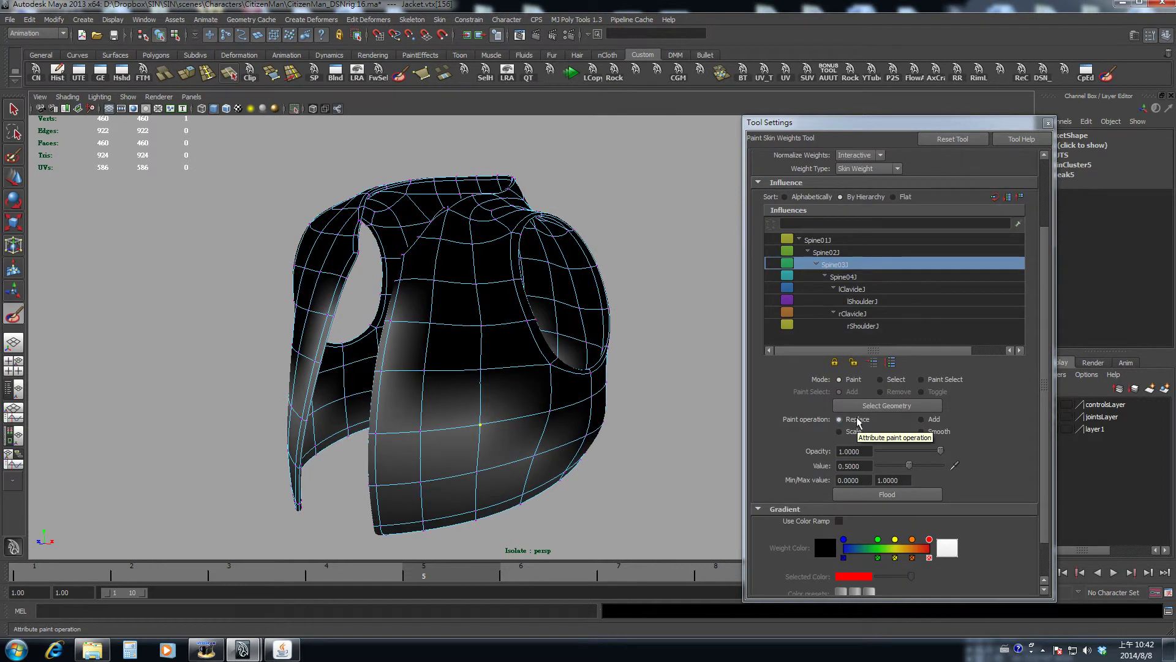
pyautogui.moveTo(490, 422)
pyautogui.keyDown('alt'); pyautogui.mouseDown()
pyautogui.moveTo(525, 407)
pyautogui.moveTo(511, 422)
pyautogui.mouseUp(); pyautogui.keyUp('alt')
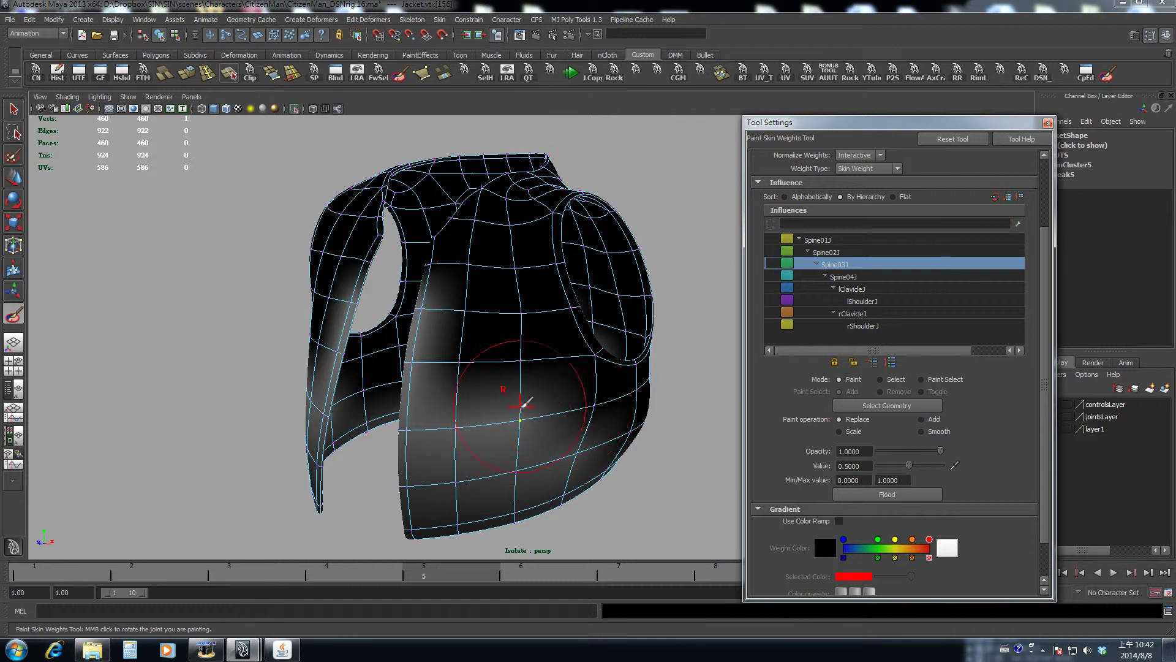
pyautogui.moveTo(517, 343)
pyautogui.keyDown('alt'); pyautogui.mouseDown()
pyautogui.moveTo(559, 407)
pyautogui.moveTo(547, 370)
pyautogui.moveTo(551, 414)
pyautogui.moveTo(514, 381)
pyautogui.mouseUp(); pyautogui.keyUp('alt')
# Step: Examine the Spine02J weights around the jacket's left side, from the armhole to the lower front edge
pyautogui.click(826, 252)
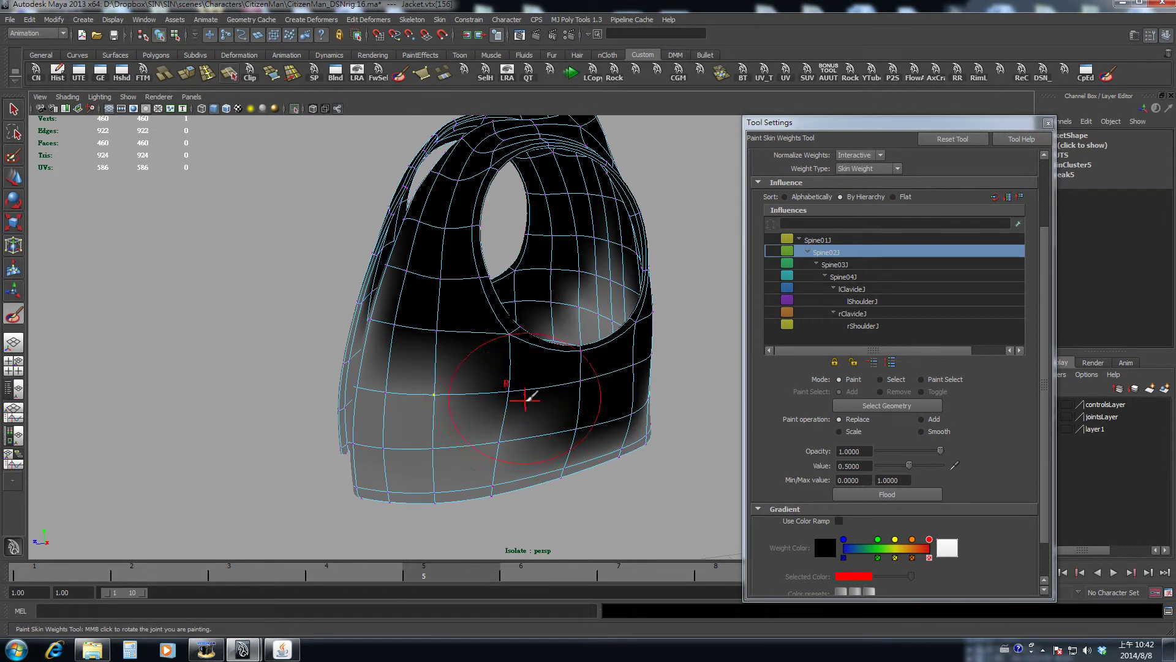
pyautogui.keyDown('alt'); pyautogui.moveTo(472, 348); pyautogui.dragTo(531, 251); pyautogui.keyUp('alt')
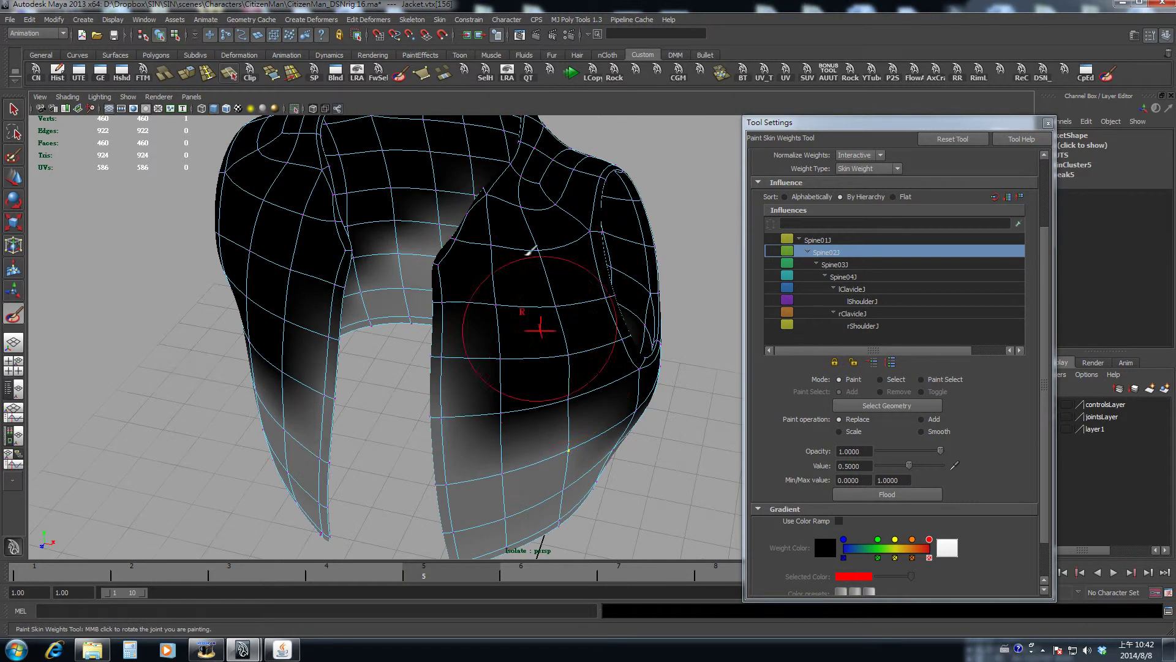
pyautogui.keyDown('alt'); pyautogui.moveTo(552, 420); pyautogui.dragTo(526, 366); pyautogui.keyUp('alt')
pyautogui.keyDown('alt'); pyautogui.moveTo(599, 389); pyautogui.dragTo(524, 392, button='right'); pyautogui.keyUp('alt')
pyautogui.keyDown('alt'); pyautogui.moveTo(551, 373); pyautogui.dragTo(540, 363); pyautogui.keyUp('alt')
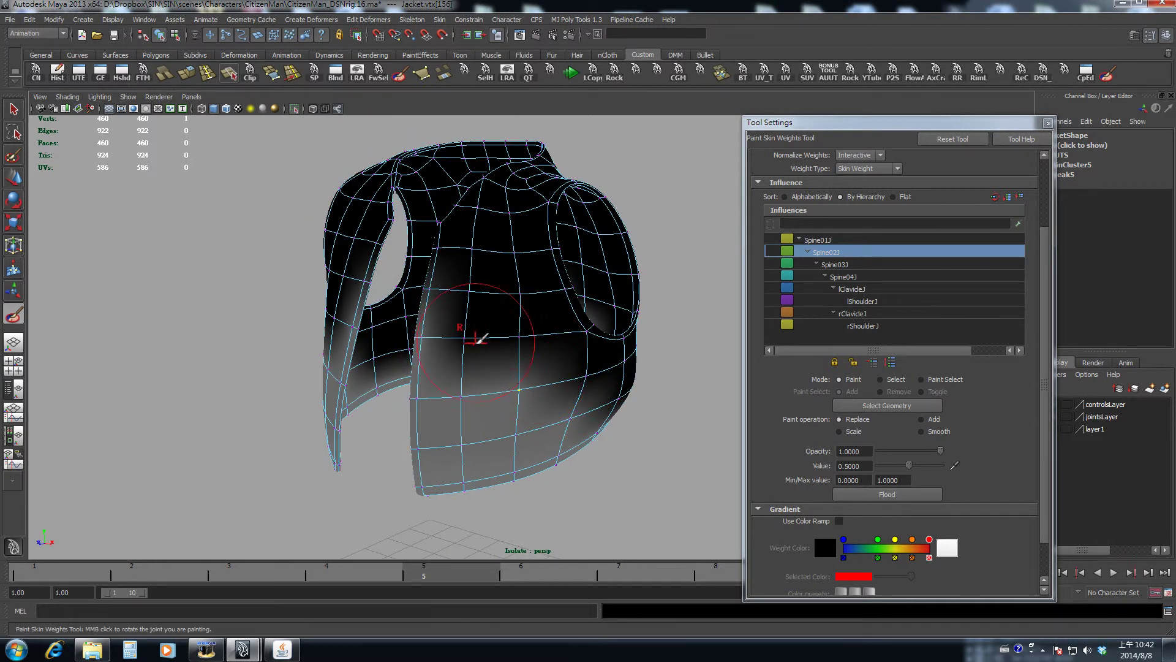
pyautogui.keyDown('alt'); pyautogui.moveTo(509, 384); pyautogui.dragTo(552, 433, button='right'); pyautogui.keyUp('alt')
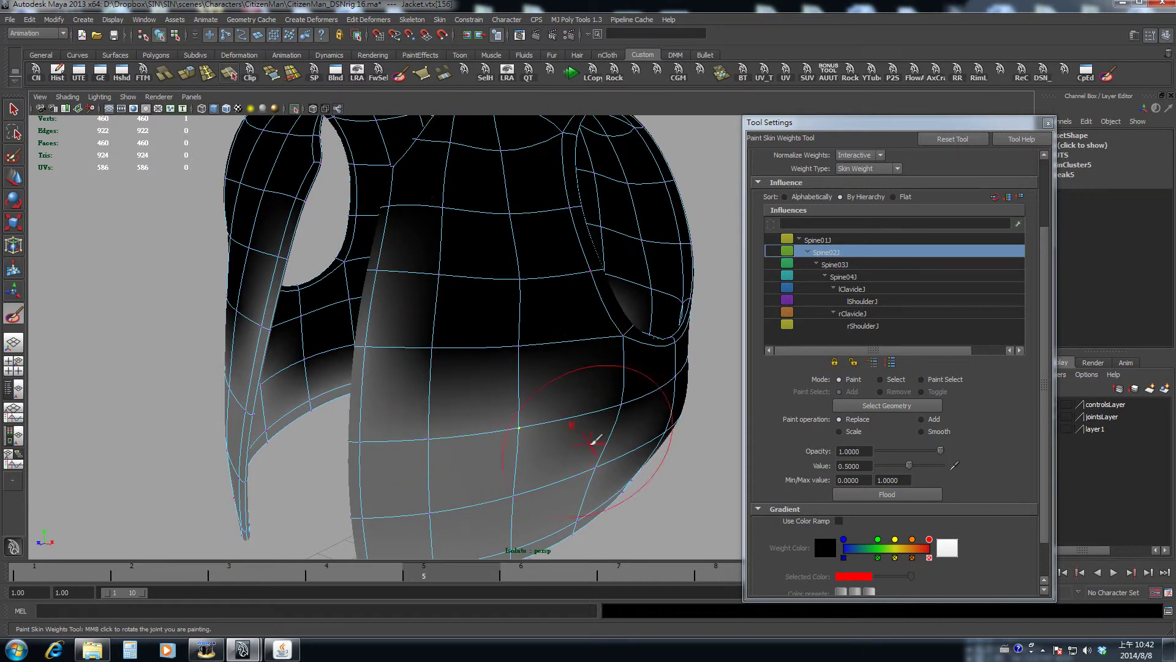
pyautogui.keyDown('alt'); pyautogui.moveTo(551, 433); pyautogui.dragTo(506, 379, button='right'); pyautogui.keyUp('alt')
pyautogui.moveTo(506, 378)
pyautogui.keyDown('alt'); pyautogui.mouseDown()
pyautogui.moveTo(465, 392)
pyautogui.moveTo(501, 395)
pyautogui.mouseUp(); pyautogui.keyUp('alt')
# Step: Switch the paint operation to Add with value 0.1 and add Spine02J weight around the selected vertex
pyautogui.click(933, 420)
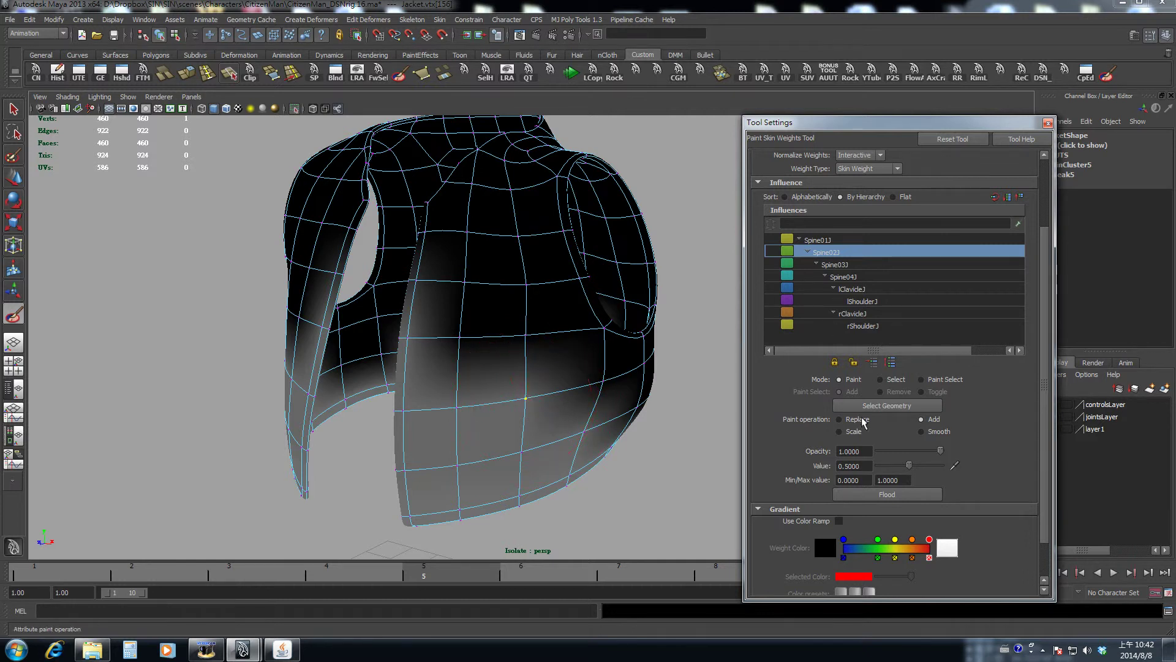
pyautogui.doubleClick(852, 466)
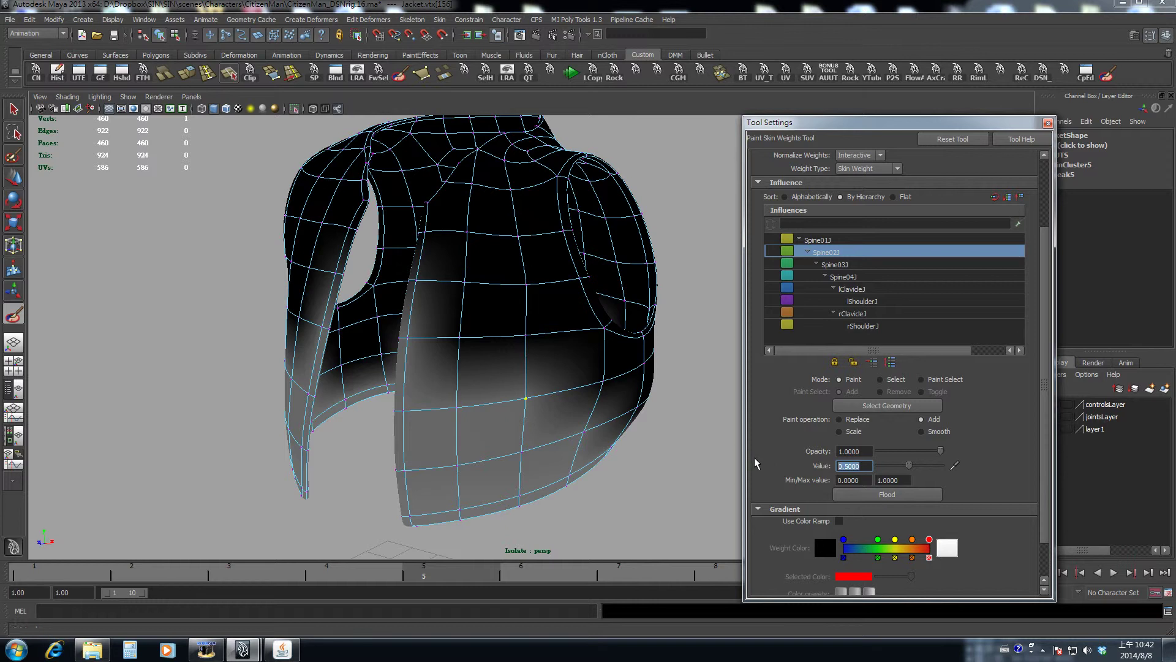
pyautogui.write('0.1')
pyautogui.press('Return')
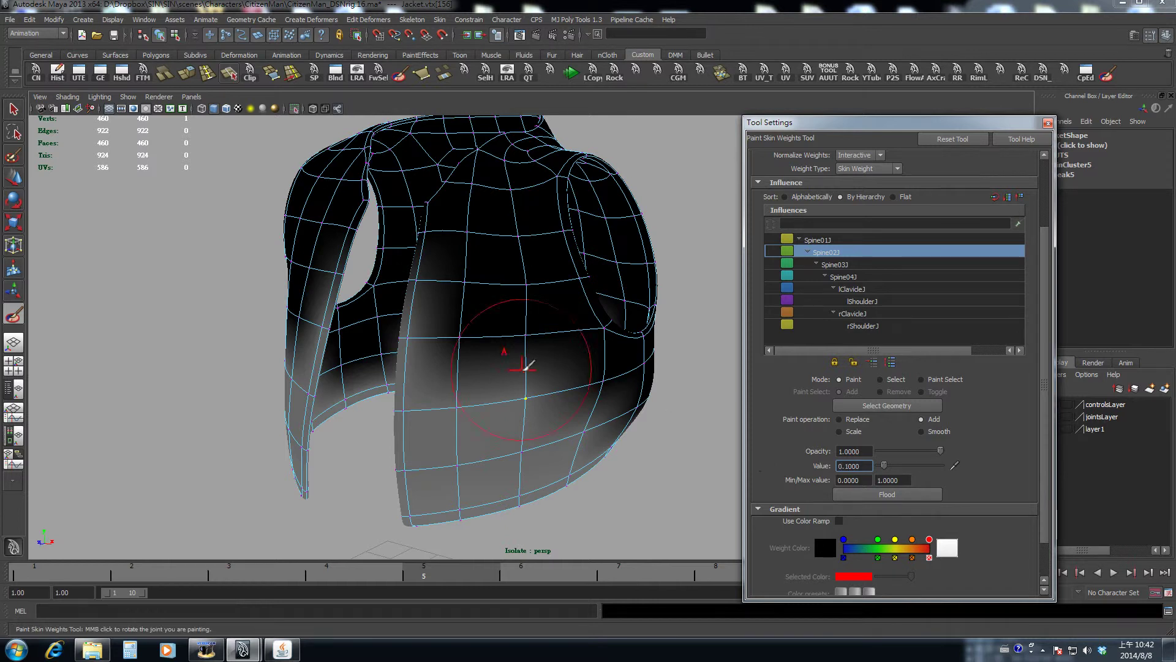
pyautogui.click(538, 399)
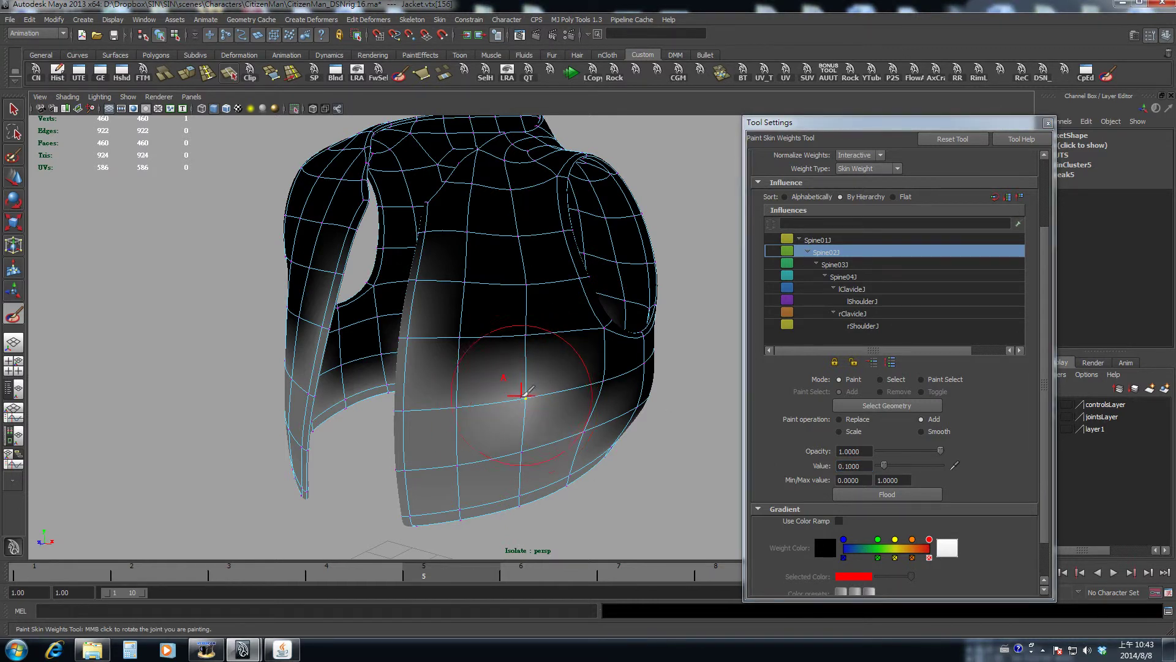
pyautogui.moveTo(514, 392); pyautogui.dragTo(573, 401, button='middle')
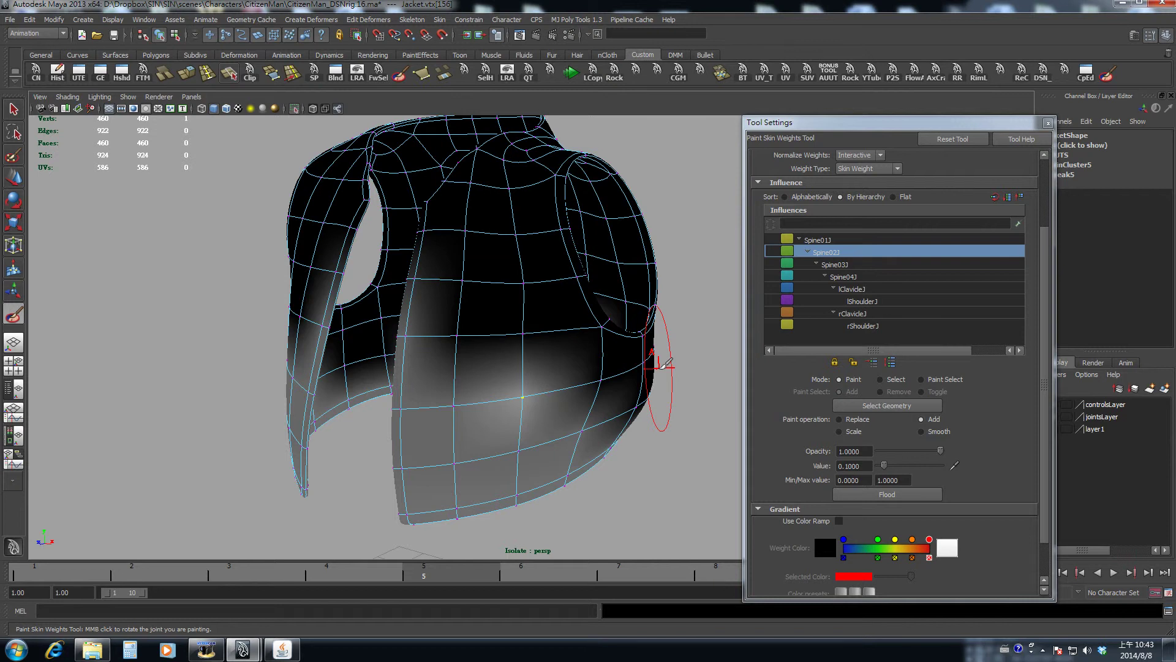
pyautogui.moveTo(472, 402)
pyautogui.keyDown('alt'); pyautogui.mouseDown()
pyautogui.moveTo(554, 398)
pyautogui.moveTo(541, 391)
pyautogui.moveTo(604, 407)
pyautogui.moveTo(571, 405)
pyautogui.moveTo(588, 404)
pyautogui.moveTo(572, 384)
pyautogui.moveTo(564, 394)
pyautogui.mouseUp(); pyautogui.keyUp('alt')
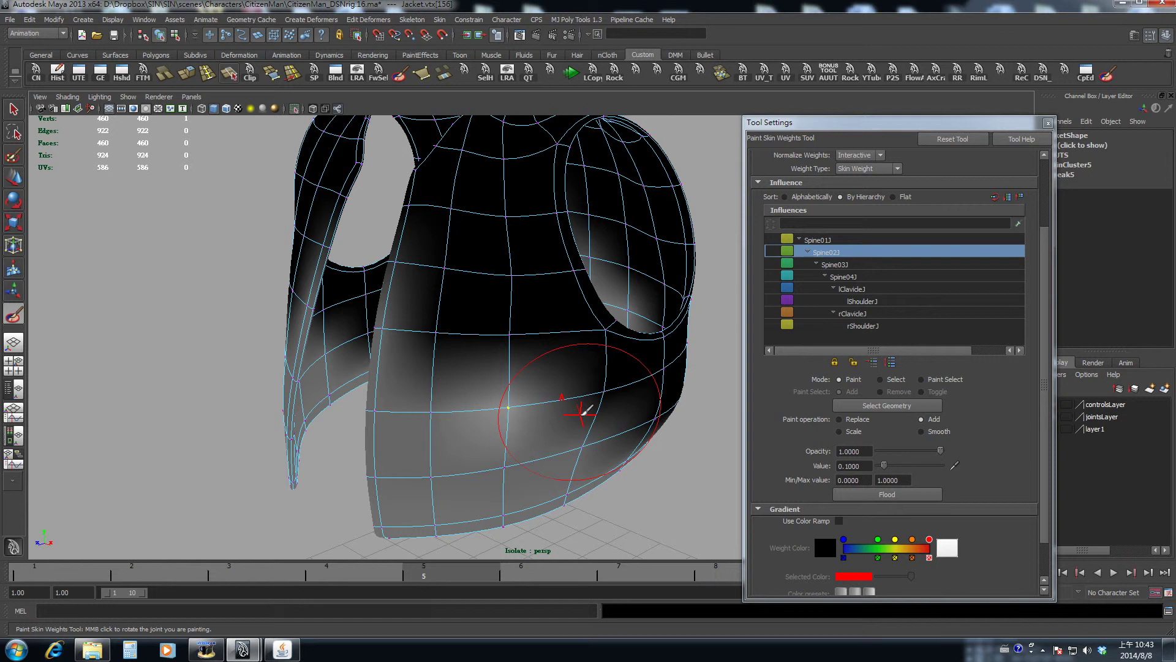
# Step: Resize the brush and smooth the Spine02J weights on the jacket's left side below the armhole
pyautogui.press('b')
pyautogui.moveTo(507, 397); pyautogui.dragTo(491, 408)
pyautogui.moveTo(628, 387)
pyautogui.keyDown('alt'); pyautogui.mouseDown()
pyautogui.moveTo(545, 406)
pyautogui.moveTo(575, 394)
pyautogui.moveTo(554, 399)
pyautogui.moveTo(578, 370)
pyautogui.moveTo(599, 394)
pyautogui.moveTo(553, 388)
pyautogui.moveTo(569, 392)
pyautogui.mouseUp(); pyautogui.keyUp('alt')
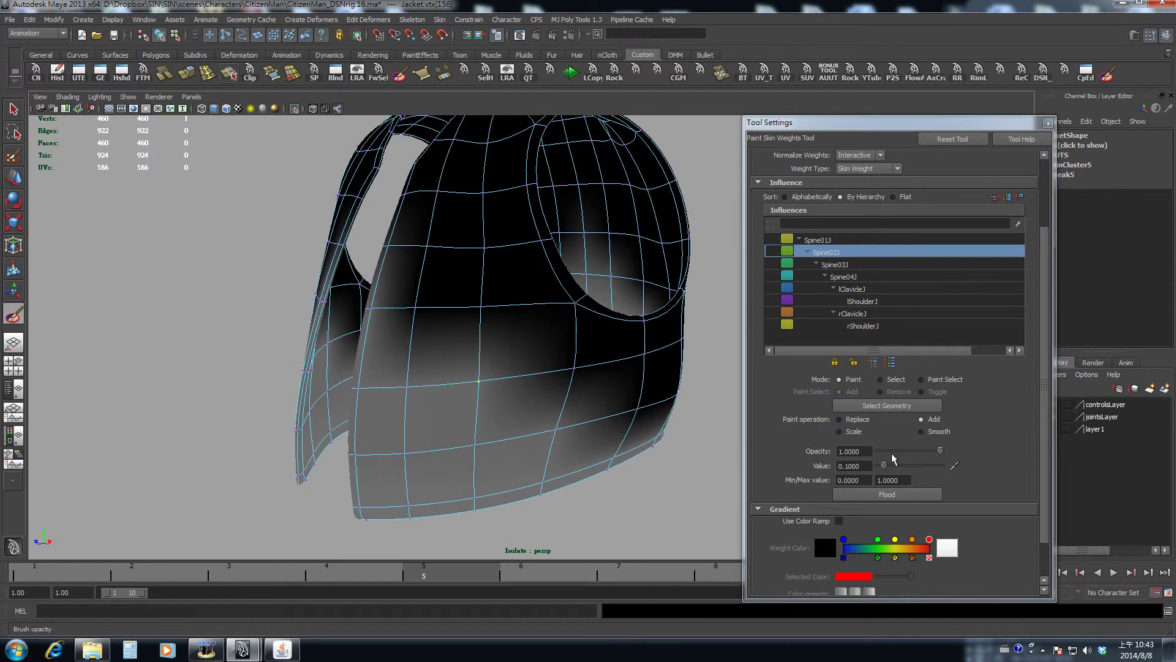
pyautogui.click(921, 431)
pyautogui.moveTo(598, 407)
pyautogui.keyDown('alt'); pyautogui.mouseDown()
pyautogui.moveTo(557, 398)
pyautogui.moveTo(535, 421)
pyautogui.moveTo(516, 419)
pyautogui.moveTo(587, 422)
pyautogui.mouseUp(); pyautogui.keyUp('alt')
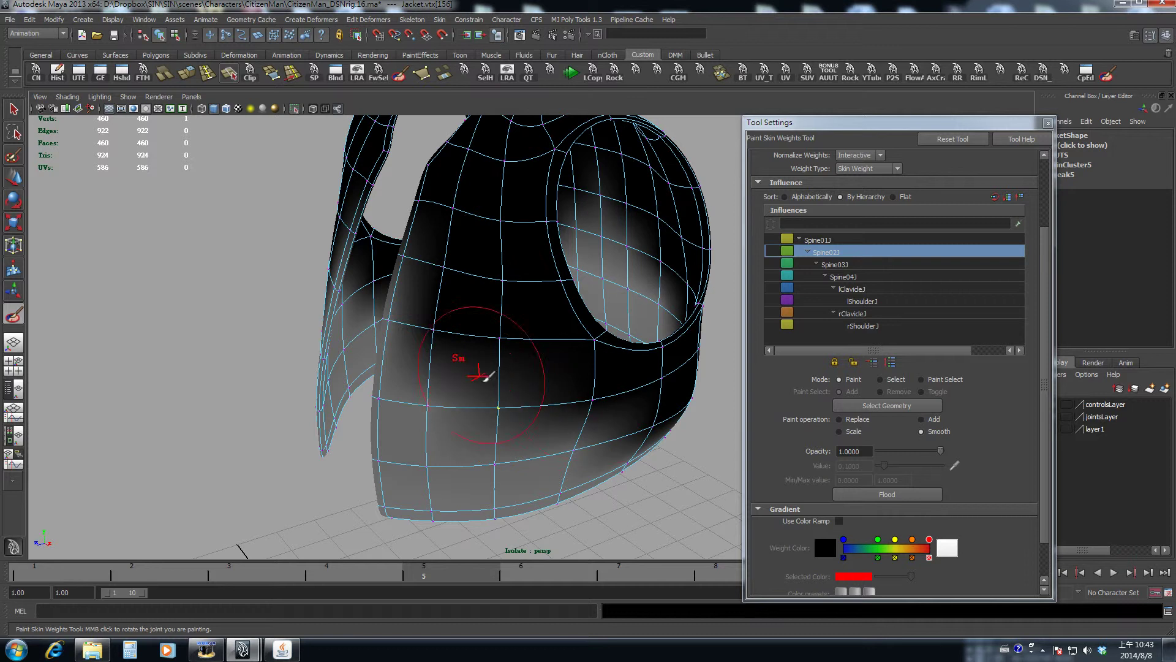
# Step: Return the jacket to object mode and smooth its Spine03J weights below the left armhole
pyautogui.press('q')
pyautogui.moveTo(572, 441)
pyautogui.keyDown('alt'); pyautogui.mouseDown()
pyautogui.moveTo(593, 461)
pyautogui.moveTo(582, 406)
pyautogui.moveTo(537, 387)
pyautogui.moveTo(624, 411)
pyautogui.moveTo(620, 394)
pyautogui.moveTo(598, 380)
pyautogui.moveTo(490, 402)
pyautogui.moveTo(506, 406)
pyautogui.moveTo(756, 296)
pyautogui.mouseUp(); pyautogui.keyUp('alt')
pyautogui.press('y')
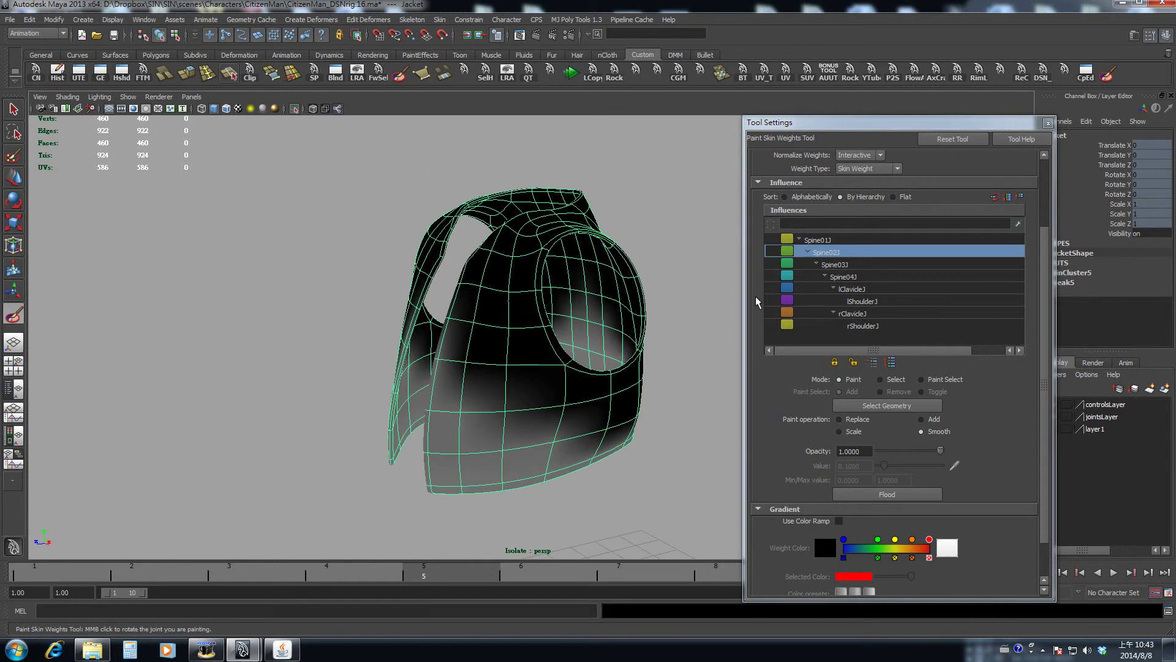
pyautogui.click(834, 265)
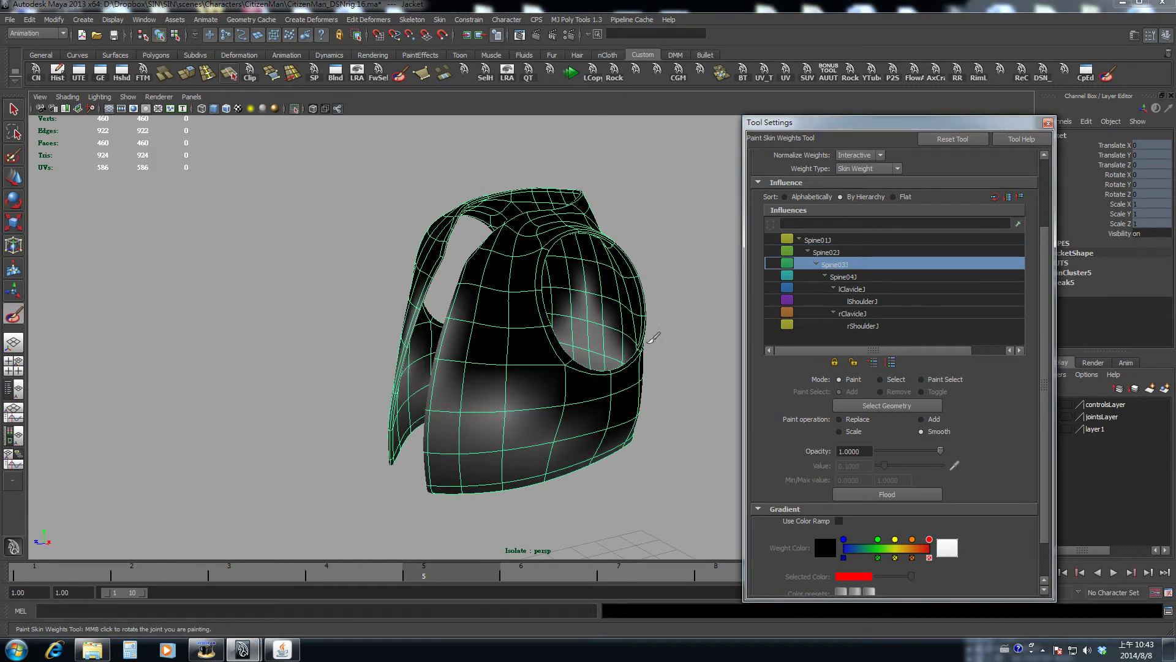
pyautogui.moveTo(653, 338)
pyautogui.keyDown('alt'); pyautogui.mouseDown()
pyautogui.moveTo(608, 394)
pyautogui.moveTo(525, 412)
pyautogui.moveTo(578, 420)
pyautogui.moveTo(605, 443)
pyautogui.moveTo(698, 415)
pyautogui.moveTo(612, 407)
pyautogui.moveTo(591, 450)
pyautogui.moveTo(582, 415)
pyautogui.moveTo(614, 433)
pyautogui.moveTo(622, 394)
pyautogui.moveTo(609, 412)
pyautogui.moveTo(617, 424)
pyautogui.moveTo(690, 407)
pyautogui.moveTo(618, 416)
pyautogui.moveTo(708, 424)
pyautogui.moveTo(711, 412)
pyautogui.moveTo(609, 413)
pyautogui.moveTo(593, 359)
pyautogui.moveTo(581, 419)
pyautogui.moveTo(493, 421)
pyautogui.moveTo(480, 452)
pyautogui.moveTo(586, 432)
pyautogui.mouseUp(); pyautogui.keyUp('alt')
pyautogui.moveTo(495, 439)
pyautogui.keyDown('alt'); pyautogui.mouseDown()
pyautogui.moveTo(523, 421)
pyautogui.moveTo(481, 443)
pyautogui.moveTo(560, 433)
pyautogui.mouseUp(); pyautogui.keyUp('alt')
pyautogui.moveTo(484, 402)
pyautogui.keyDown('alt'); pyautogui.mouseDown()
pyautogui.moveTo(539, 400)
pyautogui.moveTo(488, 415)
pyautogui.moveTo(503, 435)
pyautogui.mouseUp(); pyautogui.keyUp('alt')
# Step: Add Spine03J weight at 0.1 across the jacket's left side under the armhole and smooth the result
pyautogui.click(921, 419)
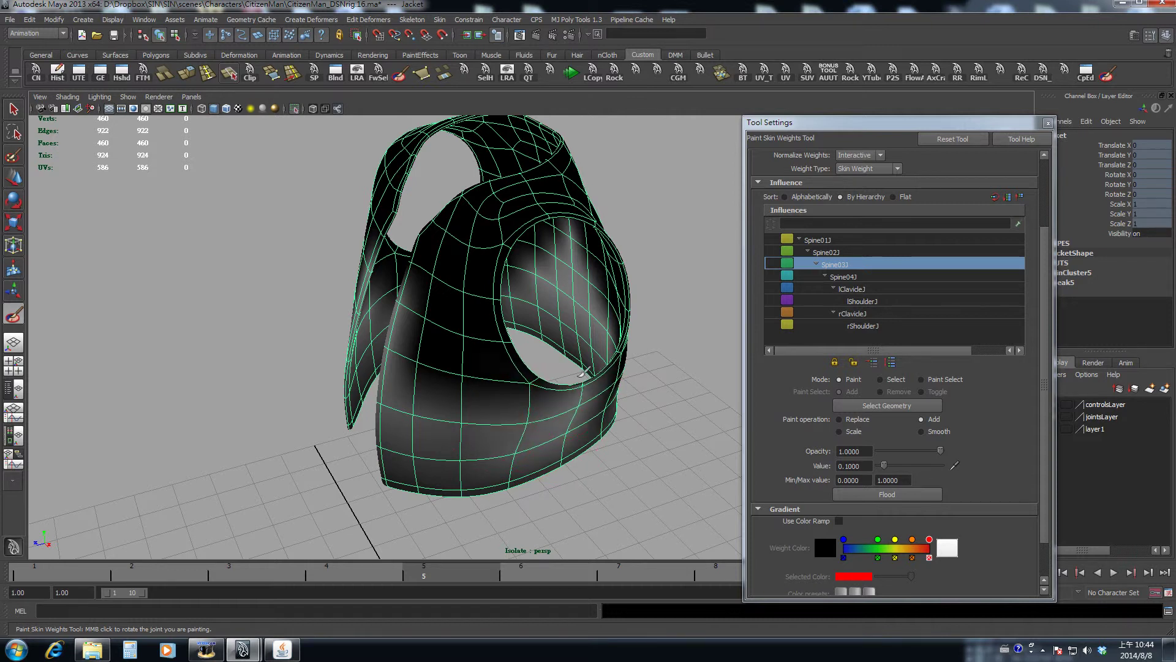
pyautogui.keyDown('alt'); pyautogui.moveTo(584, 372); pyautogui.dragTo(564, 399); pyautogui.keyUp('alt')
pyautogui.keyDown('alt'); pyautogui.moveTo(420, 407); pyautogui.dragTo(525, 395); pyautogui.keyUp('alt')
pyautogui.click(933, 431)
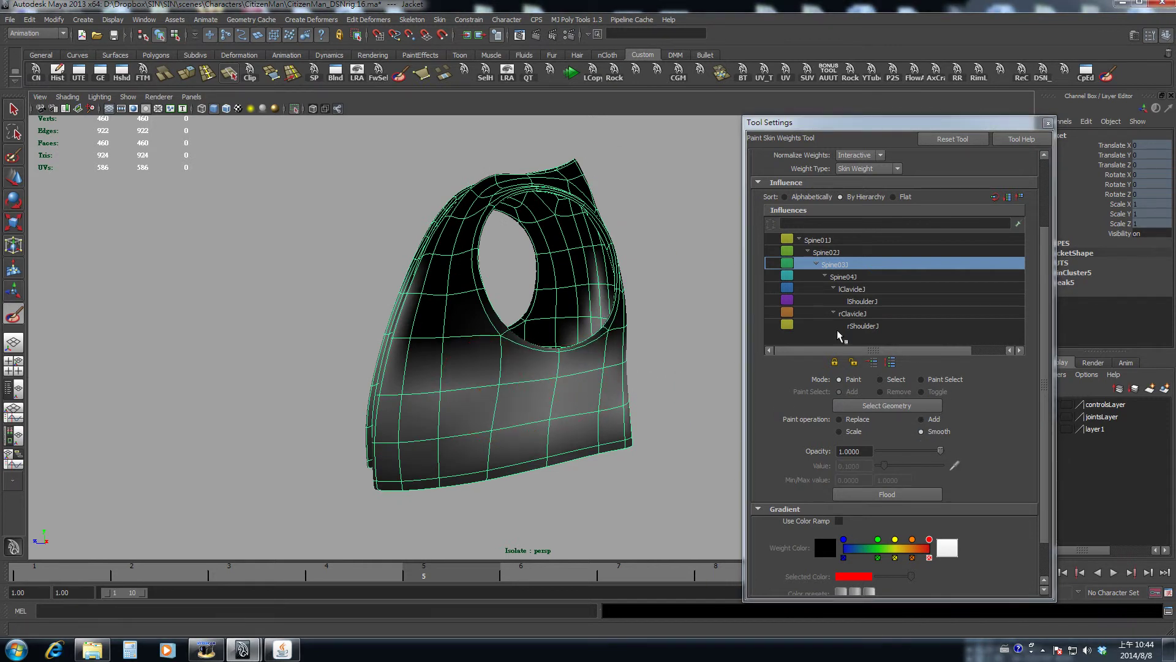
# Step: Add Spine04J weight at 0.1 to the jacket around the underside of the left armhole
pyautogui.click(844, 277)
pyautogui.keyDown('alt'); pyautogui.moveTo(588, 380); pyautogui.dragTo(525, 424); pyautogui.keyUp('alt')
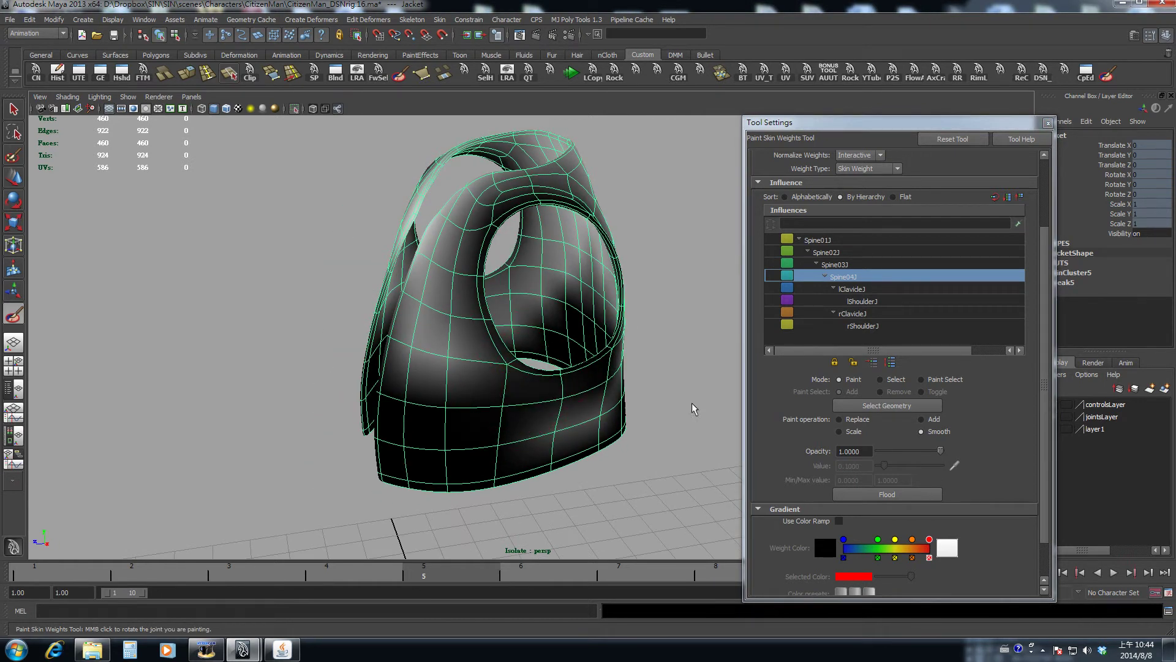
pyautogui.click(921, 419)
pyautogui.moveTo(588, 374)
pyautogui.keyDown('alt'); pyautogui.mouseDown()
pyautogui.moveTo(543, 383)
pyautogui.moveTo(554, 375)
pyautogui.mouseUp(); pyautogui.keyUp('alt')
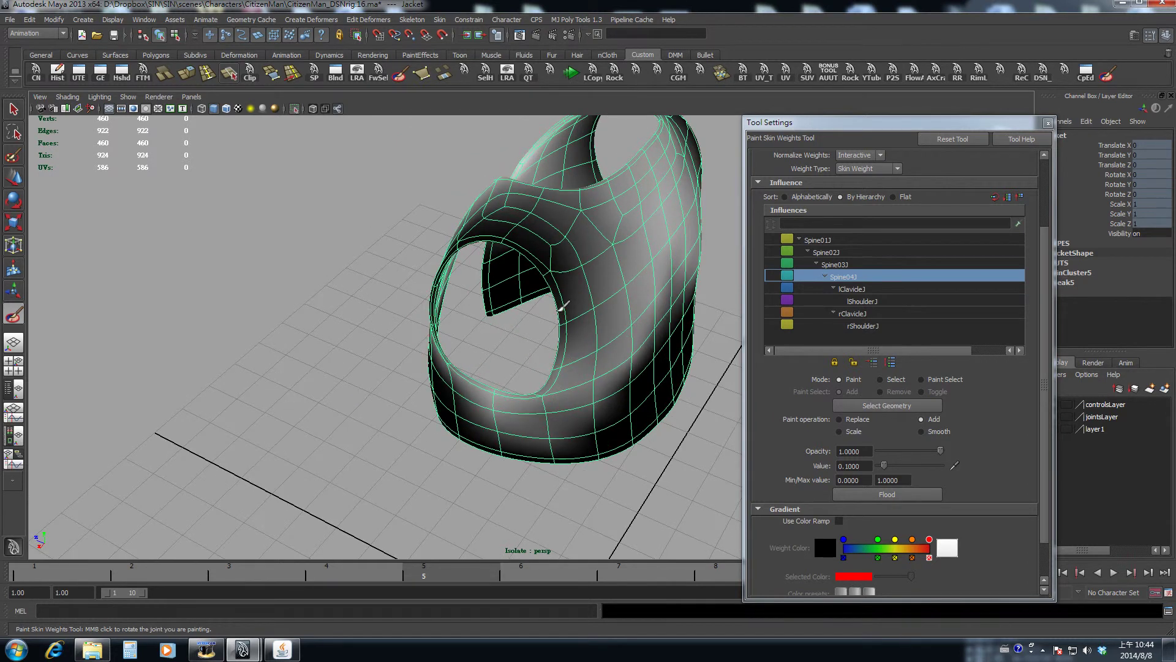
pyautogui.moveTo(562, 305)
pyautogui.keyDown('alt'); pyautogui.mouseDown()
pyautogui.moveTo(552, 349)
pyautogui.moveTo(551, 307)
pyautogui.moveTo(538, 414)
pyautogui.moveTo(593, 407)
pyautogui.moveTo(528, 394)
pyautogui.moveTo(554, 390)
pyautogui.moveTo(498, 401)
pyautogui.mouseUp(); pyautogui.keyUp('alt')
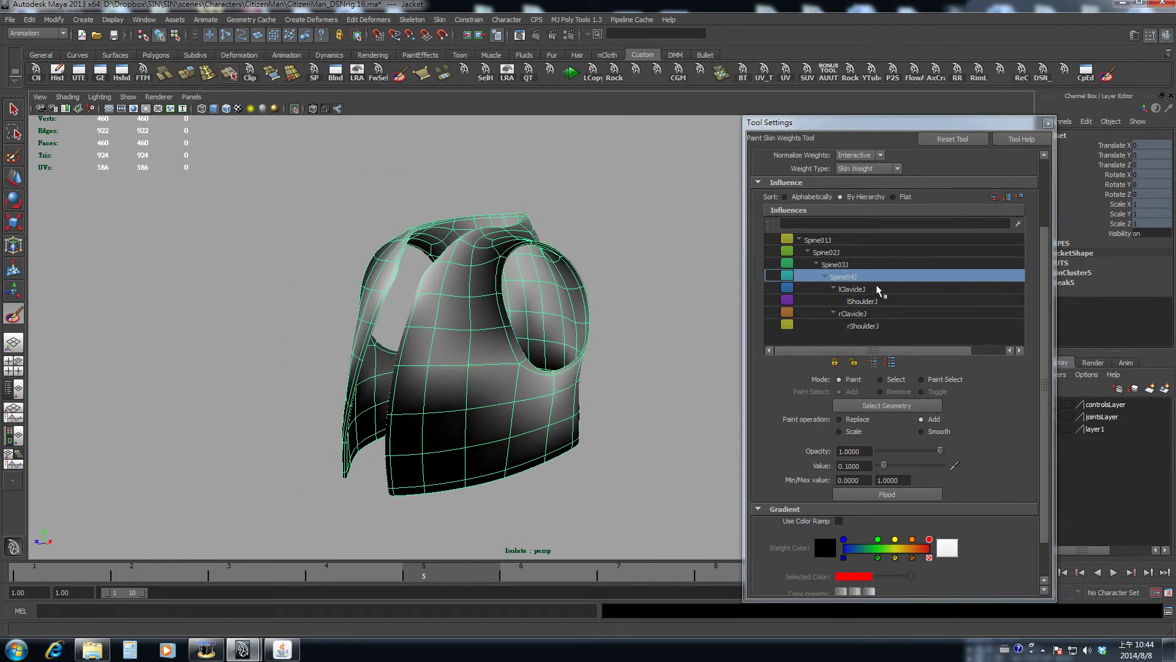
# Step: Add Spine02J weight at 0.1 along the jacket's lower left side and blend it with the Smooth operation
pyautogui.click(854, 252)
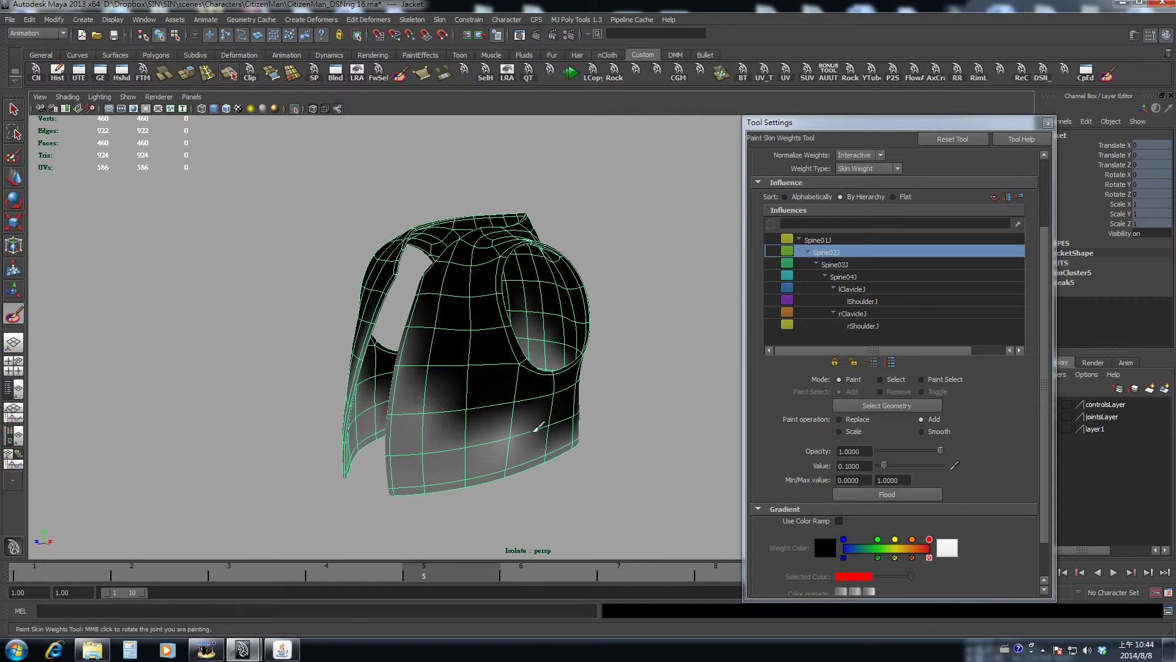
pyautogui.keyDown('alt'); pyautogui.moveTo(535, 409); pyautogui.dragTo(502, 412); pyautogui.keyUp('alt')
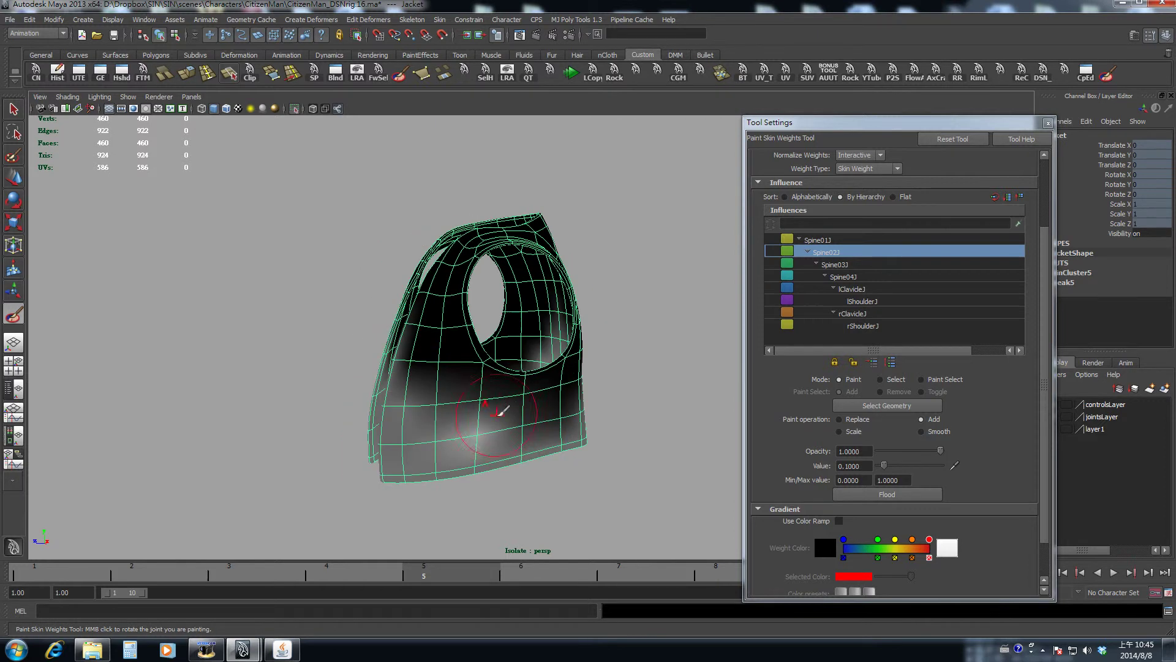
pyautogui.keyDown('alt'); pyautogui.moveTo(426, 397); pyautogui.dragTo(459, 406); pyautogui.keyUp('alt')
pyautogui.keyDown('alt'); pyautogui.moveTo(460, 406); pyautogui.dragTo(476, 423, button='right'); pyautogui.keyUp('alt')
pyautogui.moveTo(458, 443)
pyautogui.mouseDown()
pyautogui.moveTo(550, 446)
pyautogui.moveTo(494, 433)
pyautogui.moveTo(593, 430)
pyautogui.moveTo(493, 428)
pyautogui.mouseUp()
pyautogui.click(921, 431)
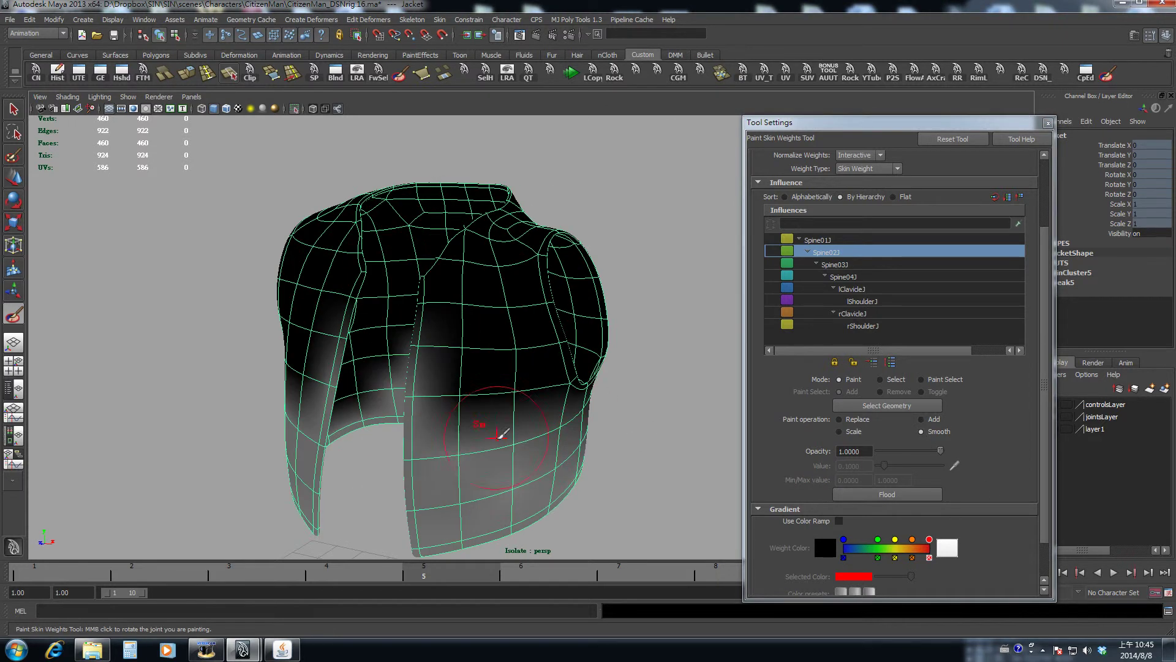
# Step: Run through the left arm animation to check how the isolated jacket deforms
pyautogui.keyDown('alt'); pyautogui.moveTo(504, 472); pyautogui.dragTo(407, 433, button='right'); pyautogui.keyUp('alt')
pyautogui.keyDown('alt'); pyautogui.moveTo(437, 441); pyautogui.dragTo(444, 438); pyautogui.keyUp('alt')
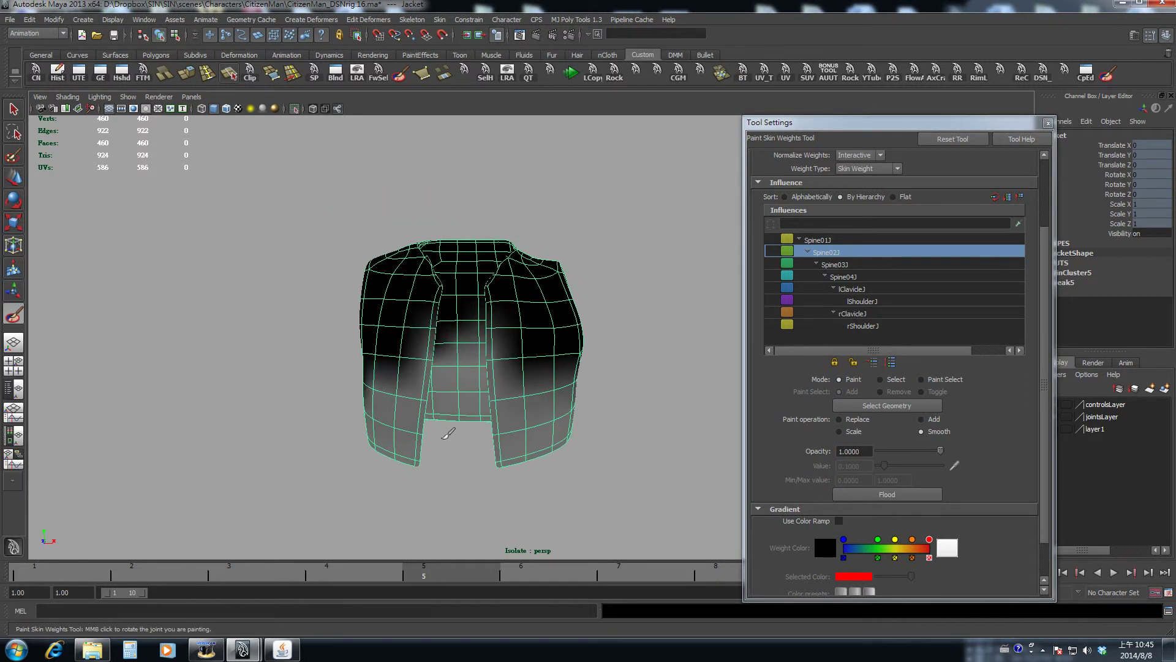
pyautogui.moveTo(416, 572); pyautogui.dragTo(1122, 614)
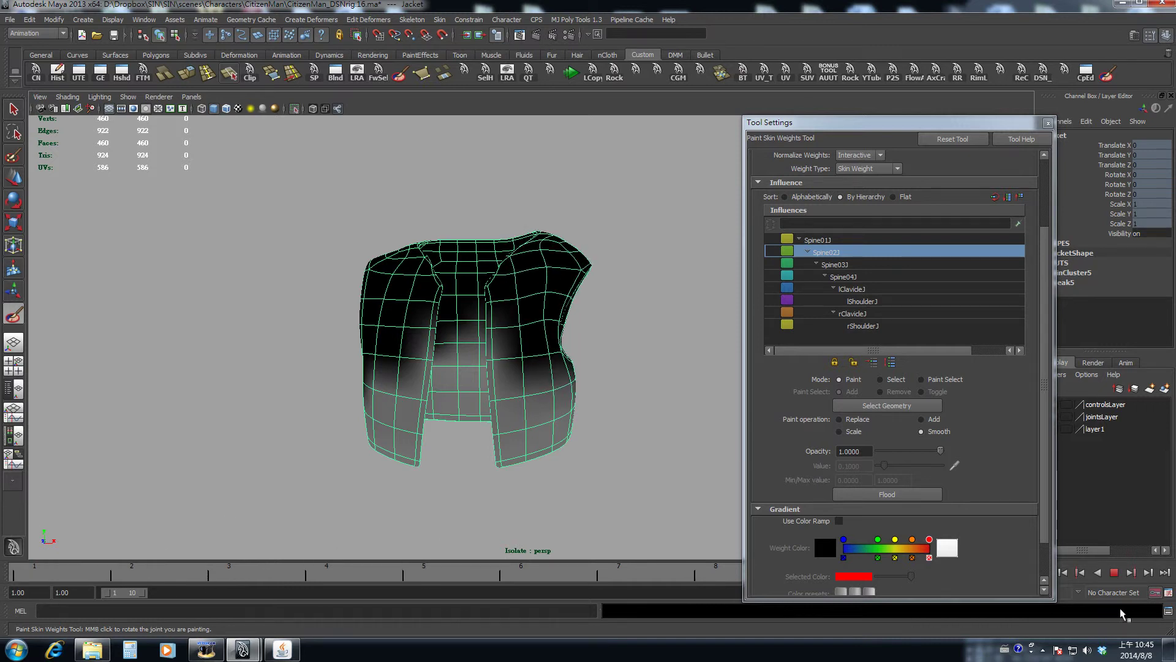
pyautogui.moveTo(469, 575); pyautogui.dragTo(714, 563)
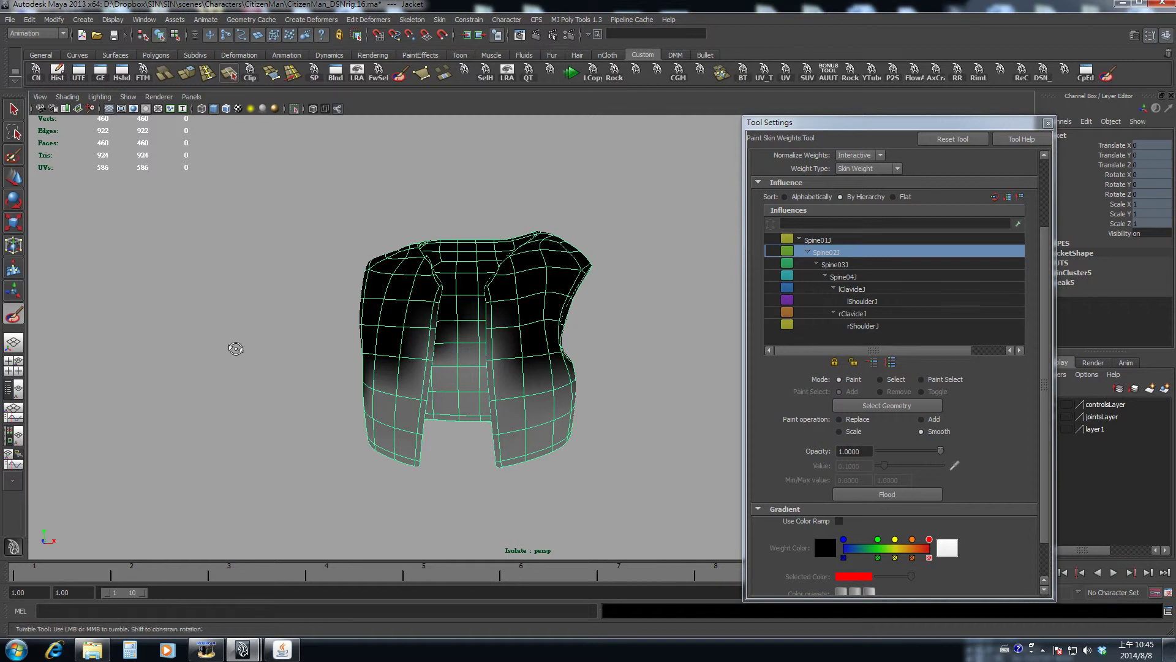
# Step: Turn off isolation to show the whole character and play the arm motion with the jacket on the body
pyautogui.moveTo(217, 351)
pyautogui.keyDown('alt'); pyautogui.mouseDown()
pyautogui.moveTo(436, 391)
pyautogui.moveTo(525, 383)
pyautogui.moveTo(499, 337)
pyautogui.moveTo(532, 328)
pyautogui.moveTo(520, 325)
pyautogui.moveTo(535, 343)
pyautogui.mouseUp(); pyautogui.keyUp('alt')
pyautogui.click(294, 109)
pyautogui.hotkey('alt', 'v')
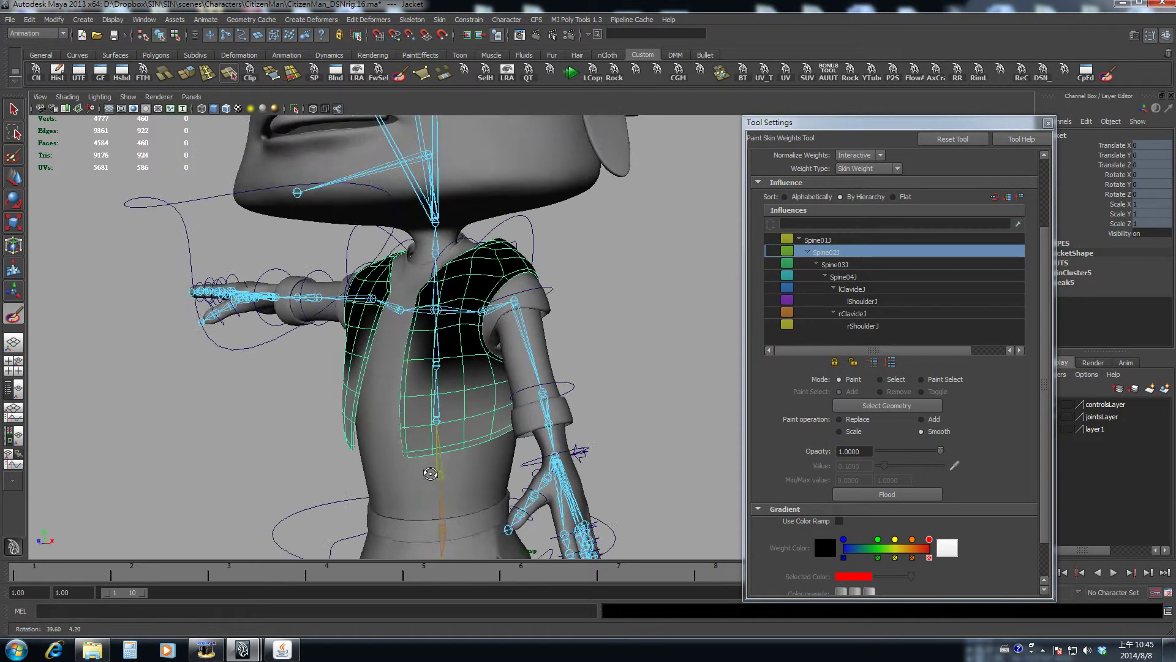
# Step: Isolate the jacket and examine the lClavicleJ and lShoulderJ weights around the left armhole
pyautogui.scroll(5, 439, 381)
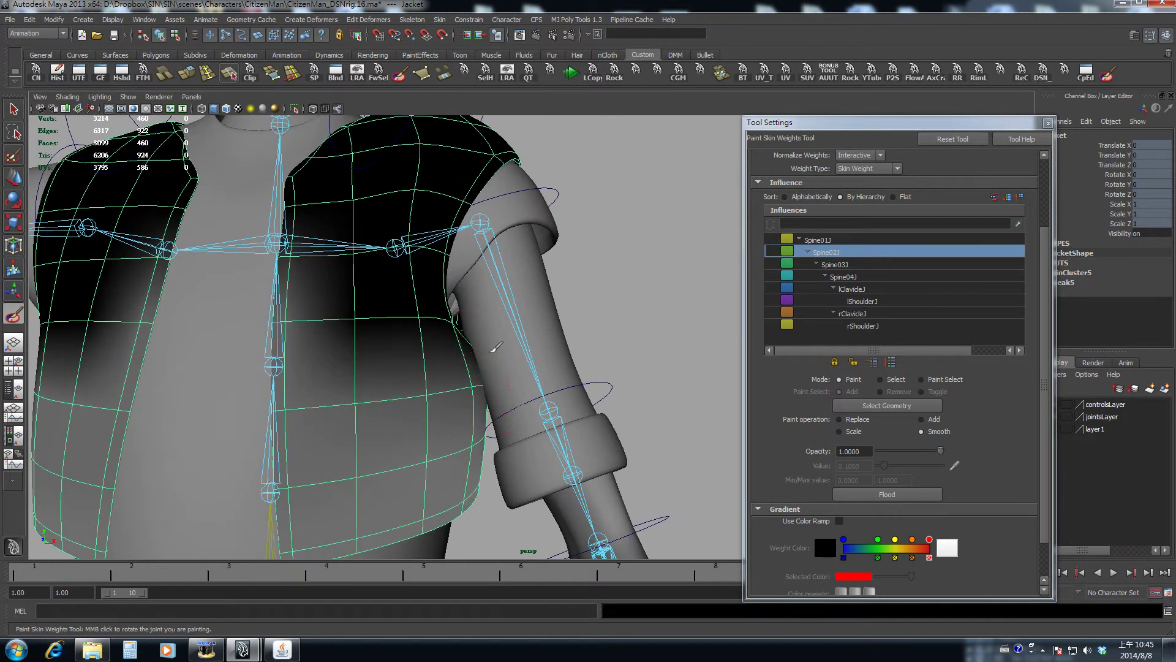
pyautogui.click(294, 109)
pyautogui.keyDown('alt'); pyautogui.moveTo(469, 276); pyautogui.dragTo(377, 288); pyautogui.keyUp('alt')
pyautogui.keyDown('alt'); pyautogui.moveTo(501, 367); pyautogui.dragTo(494, 356); pyautogui.keyUp('alt')
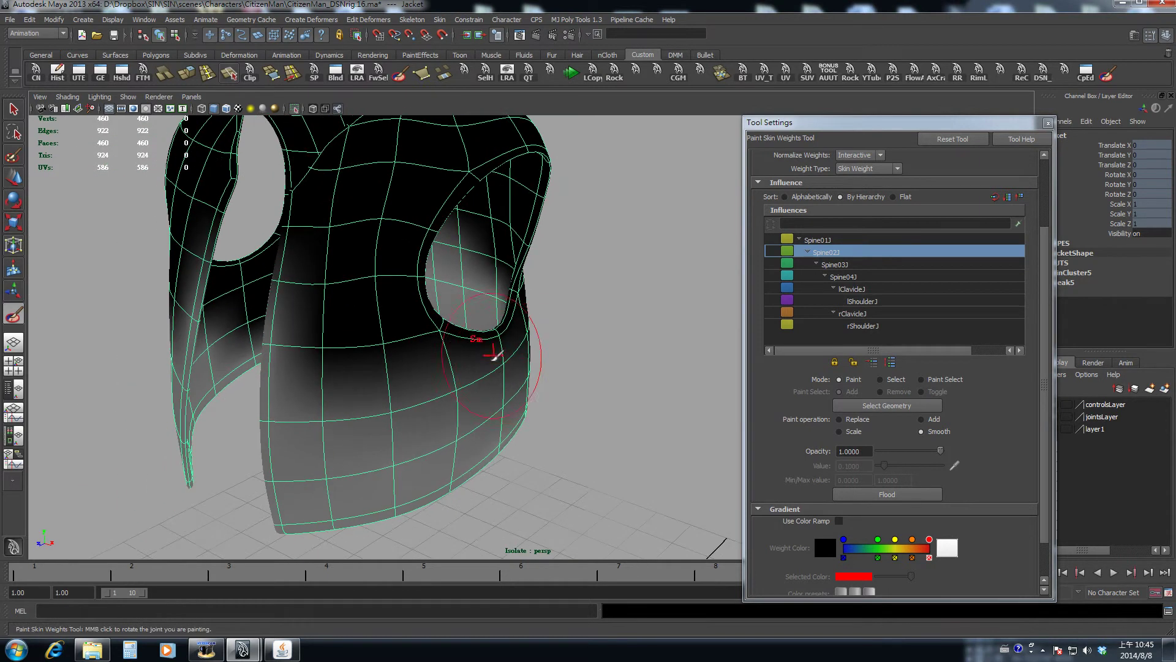
pyautogui.click(853, 289)
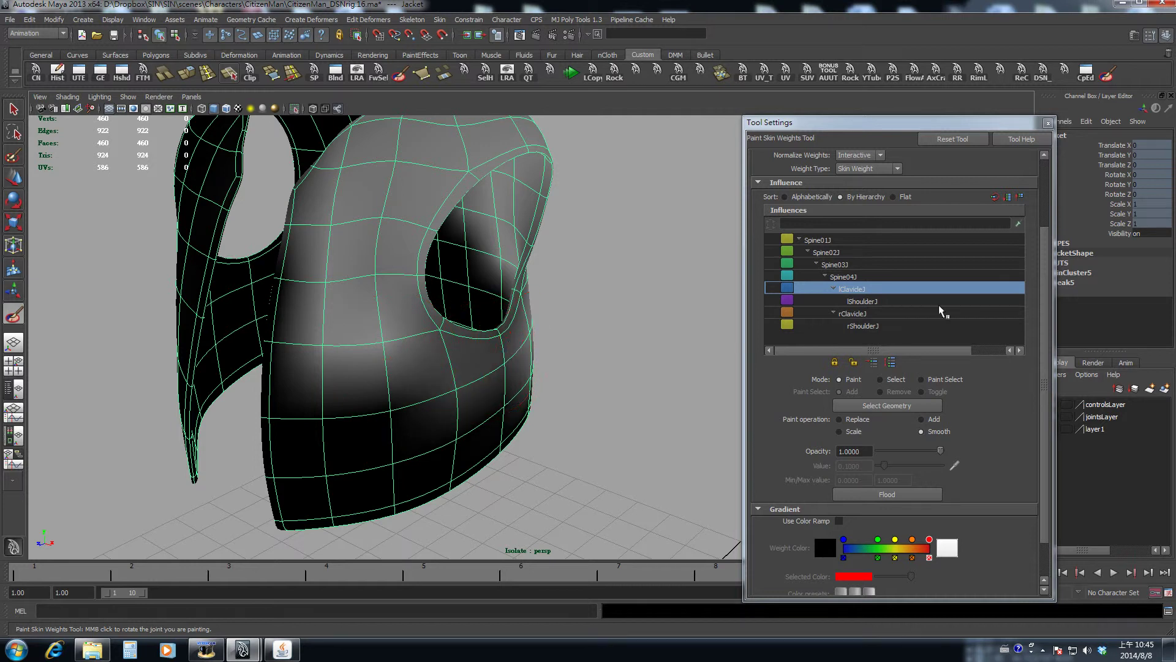
pyautogui.click(862, 301)
pyautogui.moveTo(539, 329)
pyautogui.keyDown('alt'); pyautogui.mouseDown()
pyautogui.moveTo(475, 331)
pyautogui.moveTo(520, 336)
pyautogui.moveTo(504, 348)
pyautogui.moveTo(683, 348)
pyautogui.moveTo(515, 362)
pyautogui.mouseUp(); pyautogui.keyUp('alt')
pyautogui.keyDown('alt'); pyautogui.moveTo(515, 362); pyautogui.dragTo(473, 410, button='right'); pyautogui.keyUp('alt')
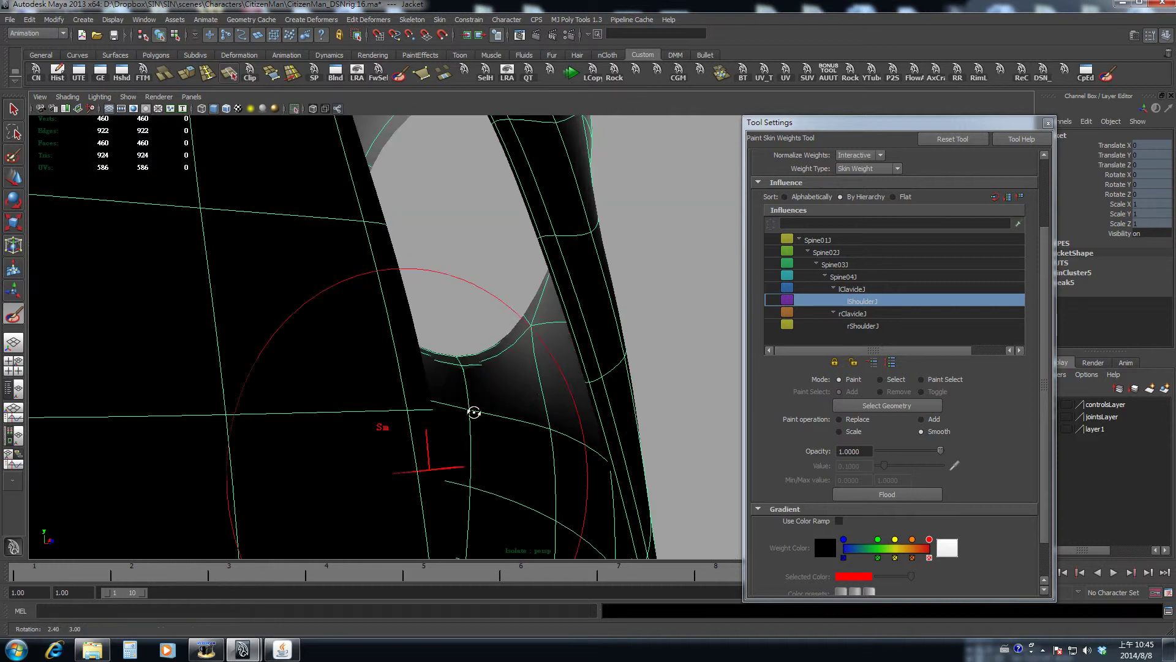
# Step: Add lShoulderJ weight at 0.05 around the underside of the jacket's left armhole with a resized brush
pyautogui.keyDown('alt'); pyautogui.moveTo(477, 364); pyautogui.dragTo(460, 360, button='right'); pyautogui.keyUp('alt')
pyautogui.moveTo(460, 360)
pyautogui.keyDown('alt'); pyautogui.mouseDown()
pyautogui.moveTo(480, 386)
pyautogui.moveTo(452, 401)
pyautogui.moveTo(422, 358)
pyautogui.moveTo(432, 383)
pyautogui.mouseUp(); pyautogui.keyUp('alt')
pyautogui.press('b')
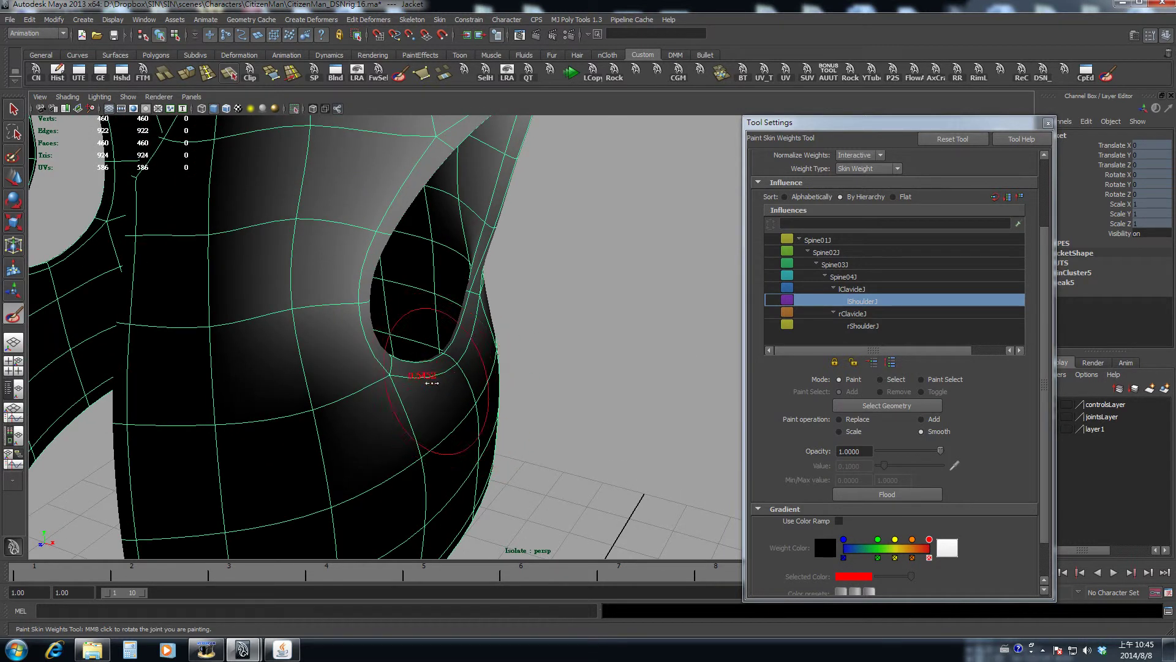
pyautogui.click(921, 419)
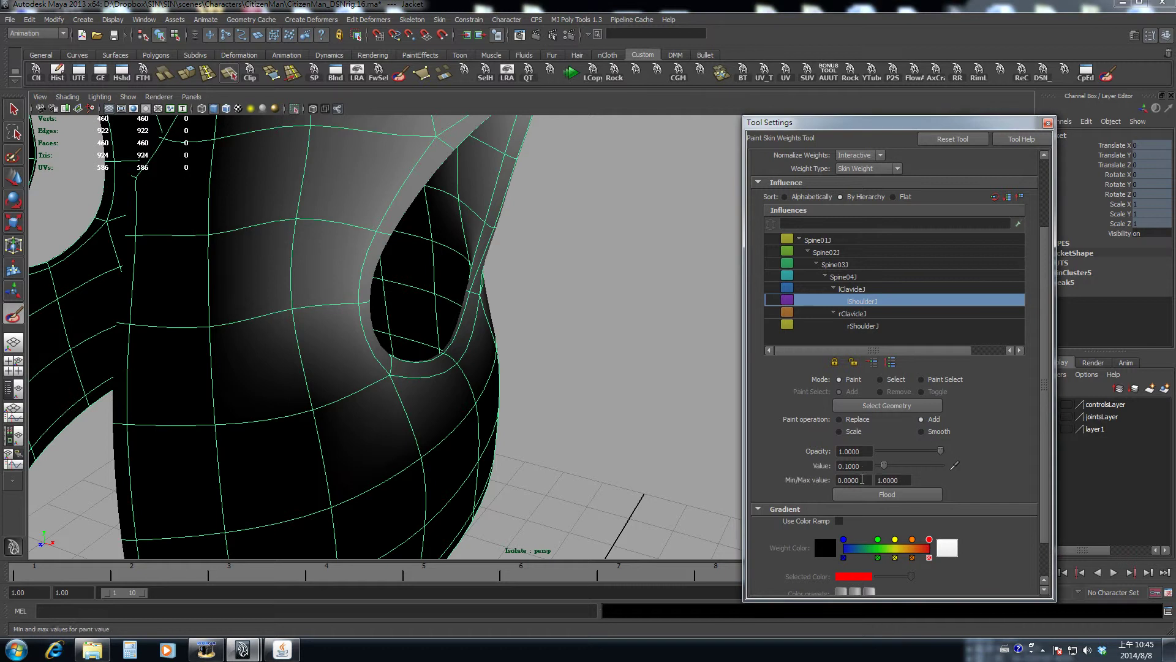
pyautogui.press('Return')
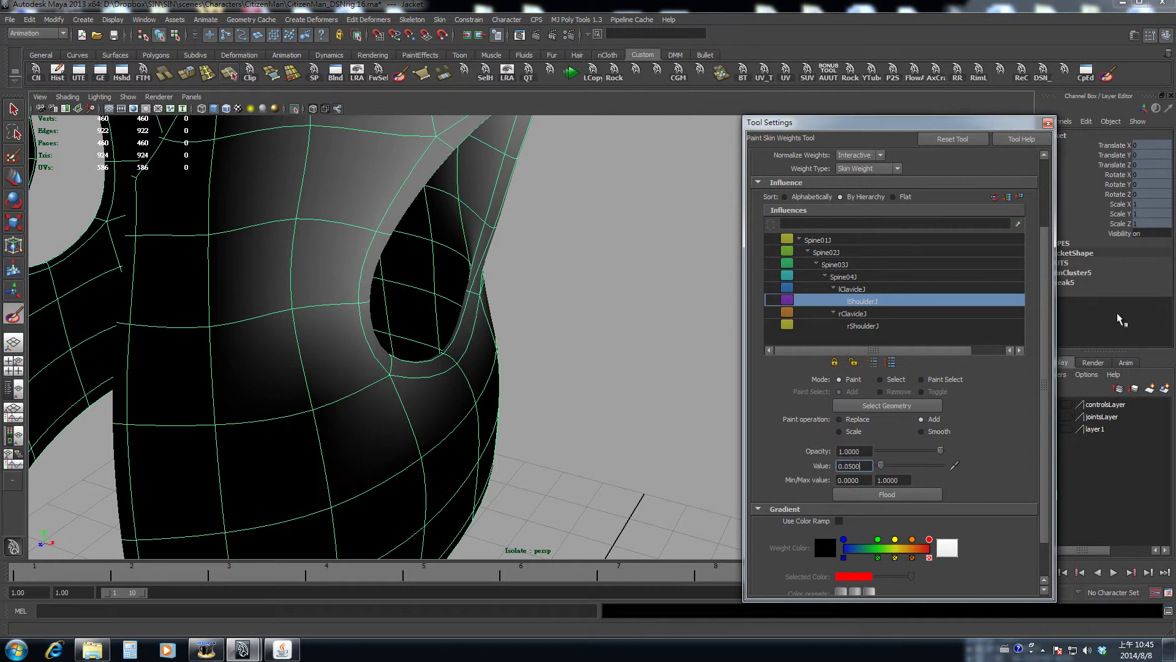
pyautogui.moveTo(554, 375)
pyautogui.keyDown('alt'); pyautogui.mouseDown()
pyautogui.moveTo(479, 405)
pyautogui.moveTo(524, 302)
pyautogui.moveTo(520, 407)
pyautogui.moveTo(631, 340)
pyautogui.mouseUp(); pyautogui.keyUp('alt')
pyautogui.keyDown('alt'); pyautogui.moveTo(667, 277); pyautogui.dragTo(649, 300); pyautogui.keyUp('alt')
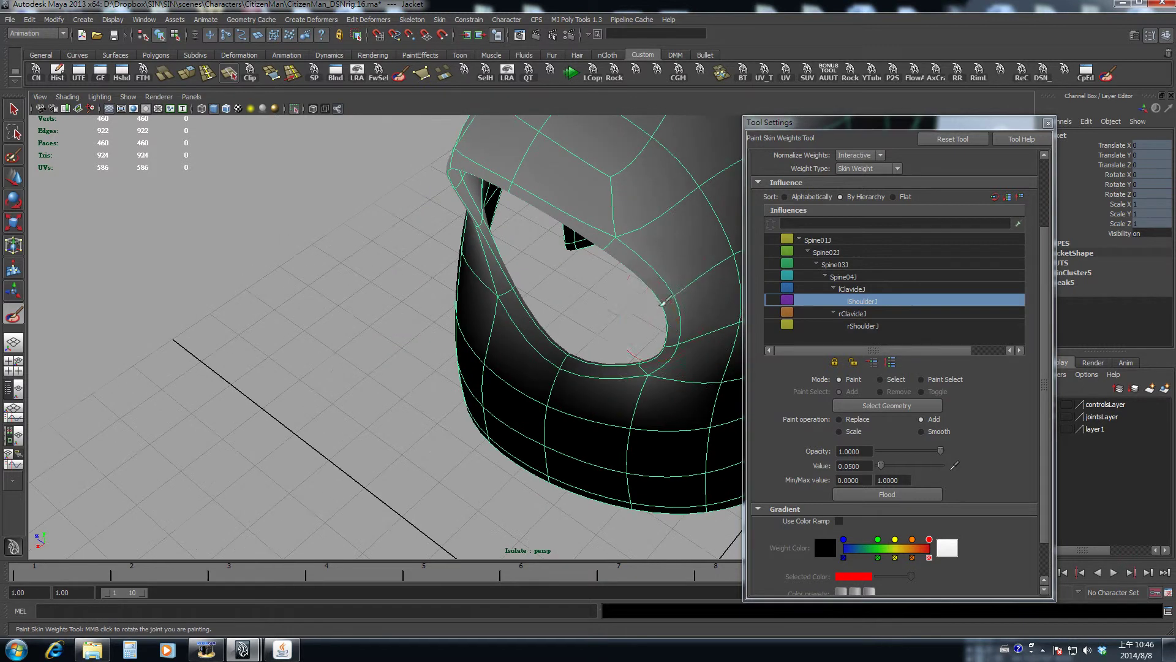
pyautogui.moveTo(666, 354)
pyautogui.keyDown('alt'); pyautogui.mouseDown()
pyautogui.moveTo(664, 343)
pyautogui.moveTo(604, 367)
pyautogui.moveTo(515, 355)
pyautogui.moveTo(582, 333)
pyautogui.moveTo(520, 329)
pyautogui.moveTo(475, 343)
pyautogui.mouseUp(); pyautogui.keyUp('alt')
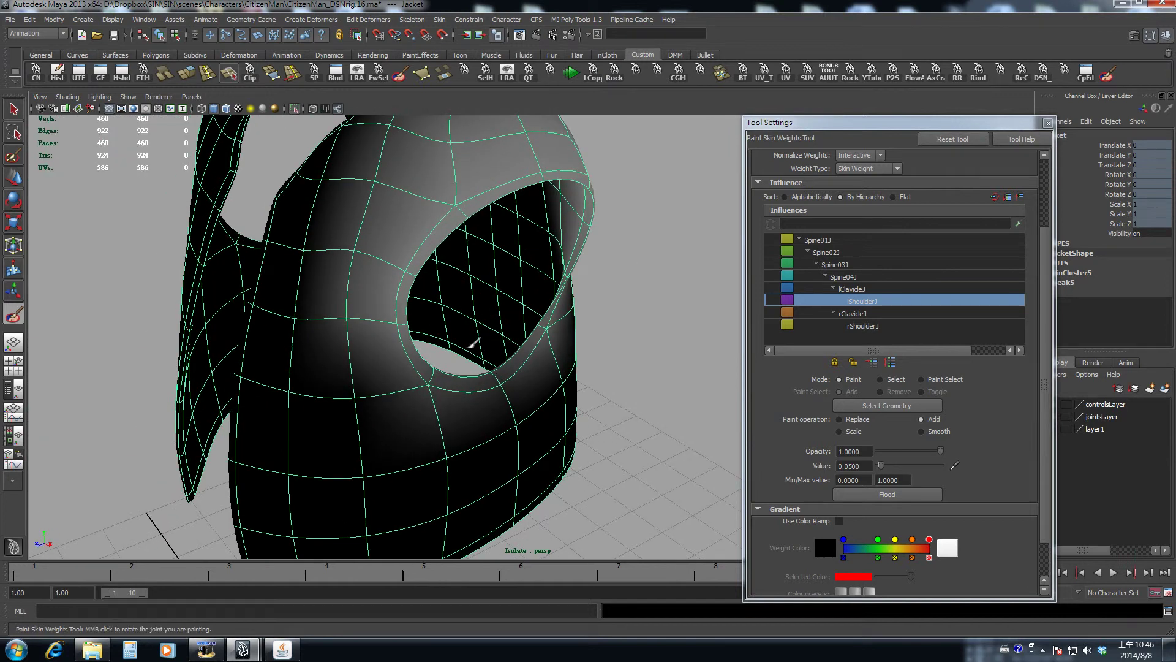
# Step: Compare the Spine04J and Spine03J influences below the left armhole and undo the last two changes
pyautogui.click(859, 277)
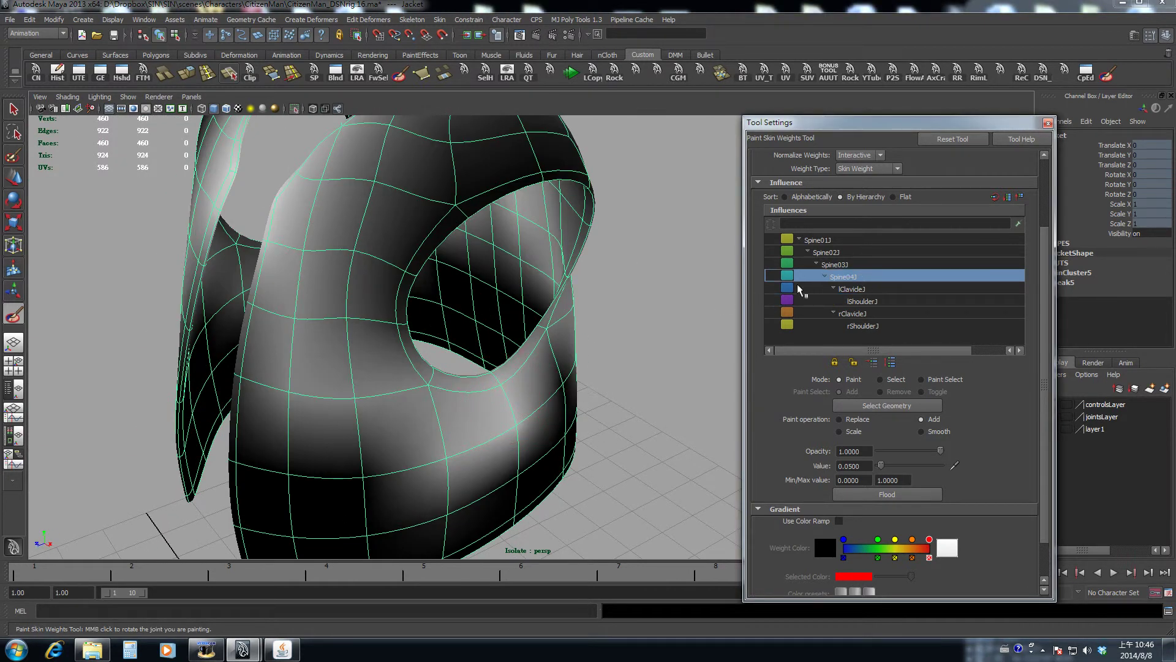
pyautogui.click(834, 265)
pyautogui.moveTo(508, 392)
pyautogui.keyDown('alt'); pyautogui.mouseDown()
pyautogui.moveTo(375, 384)
pyautogui.moveTo(488, 386)
pyautogui.mouseUp(); pyautogui.keyUp('alt')
pyautogui.hotkey('ctrl', 'z')
pyautogui.hotkey('ctrl', 'z')
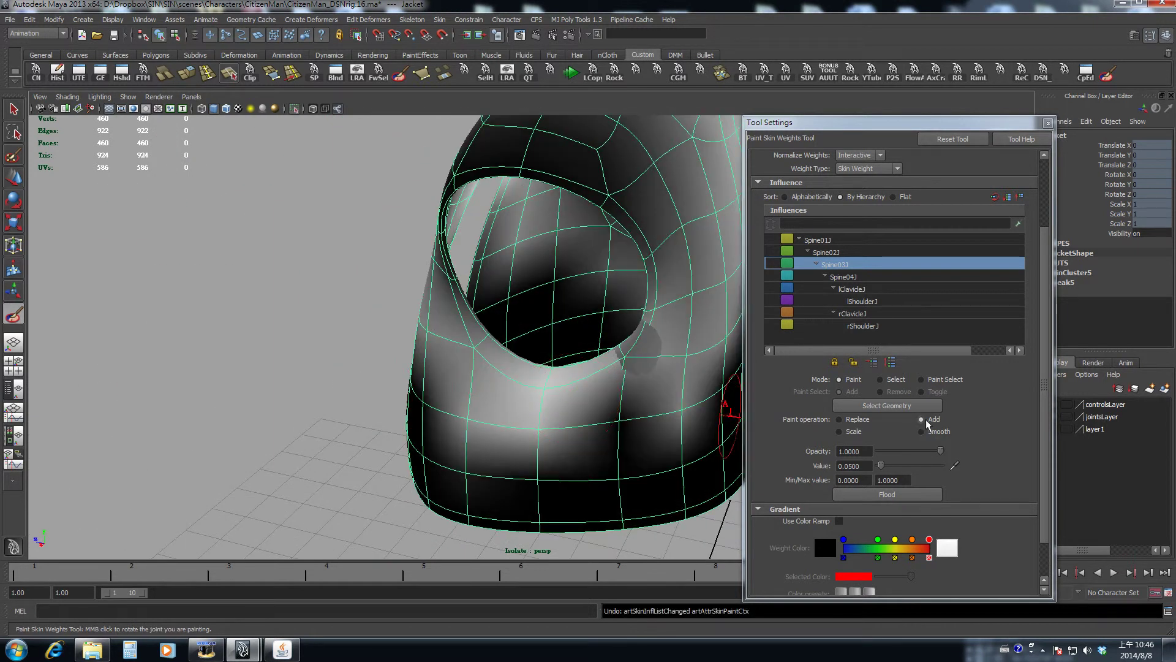
# Step: Switch to the Smooth operation and blend the spine and lShoulderJ weights along the left armhole's lower rear edge
pyautogui.click(921, 432)
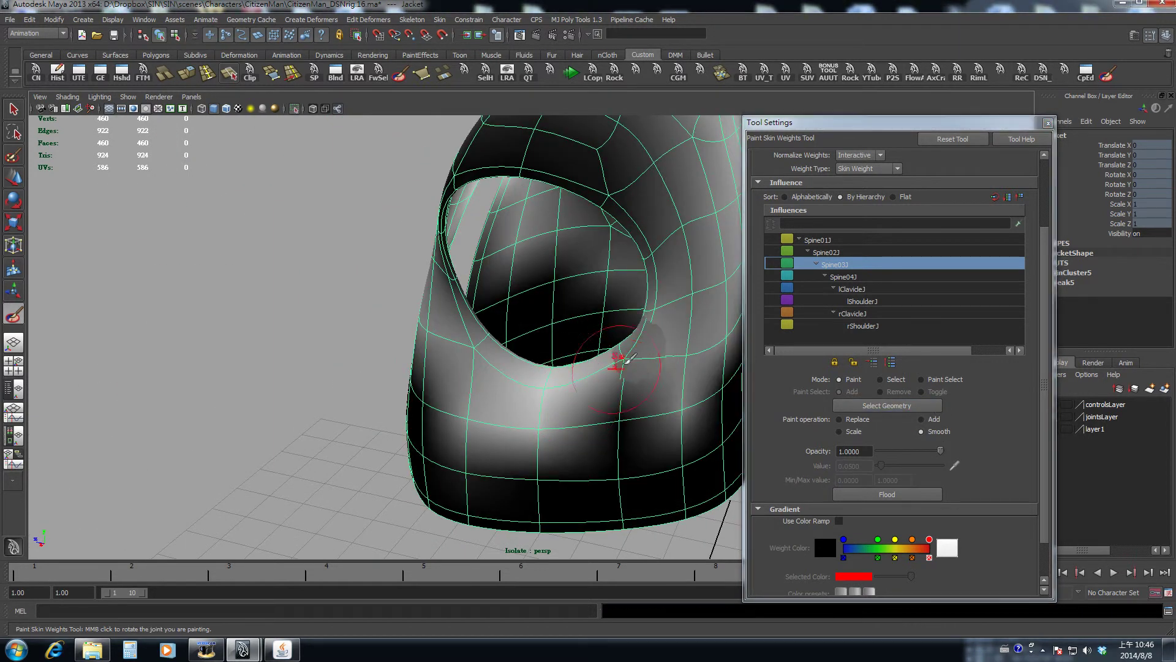
pyautogui.moveTo(618, 361)
pyautogui.keyDown('alt'); pyautogui.mouseDown()
pyautogui.moveTo(468, 354)
pyautogui.moveTo(506, 357)
pyautogui.moveTo(451, 375)
pyautogui.moveTo(467, 385)
pyautogui.moveTo(449, 354)
pyautogui.moveTo(574, 399)
pyautogui.mouseUp(); pyautogui.keyUp('alt')
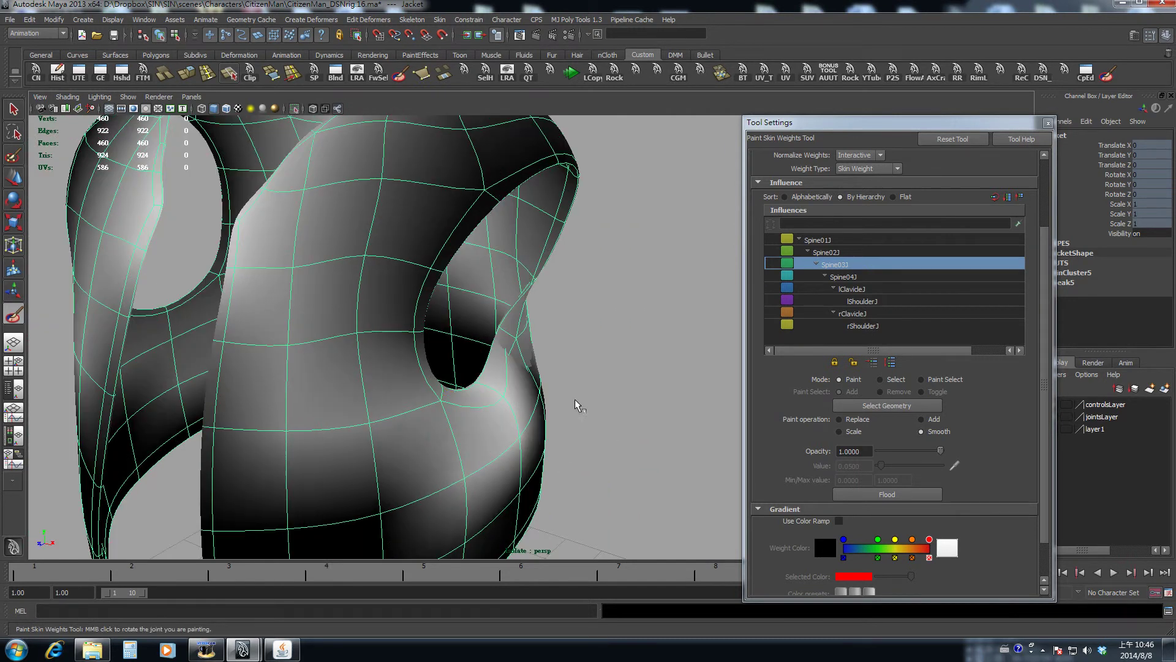
pyautogui.click(849, 276)
pyautogui.keyDown('alt'); pyautogui.moveTo(566, 334); pyautogui.dragTo(612, 354); pyautogui.keyUp('alt')
pyautogui.click(839, 253)
pyautogui.click(842, 278)
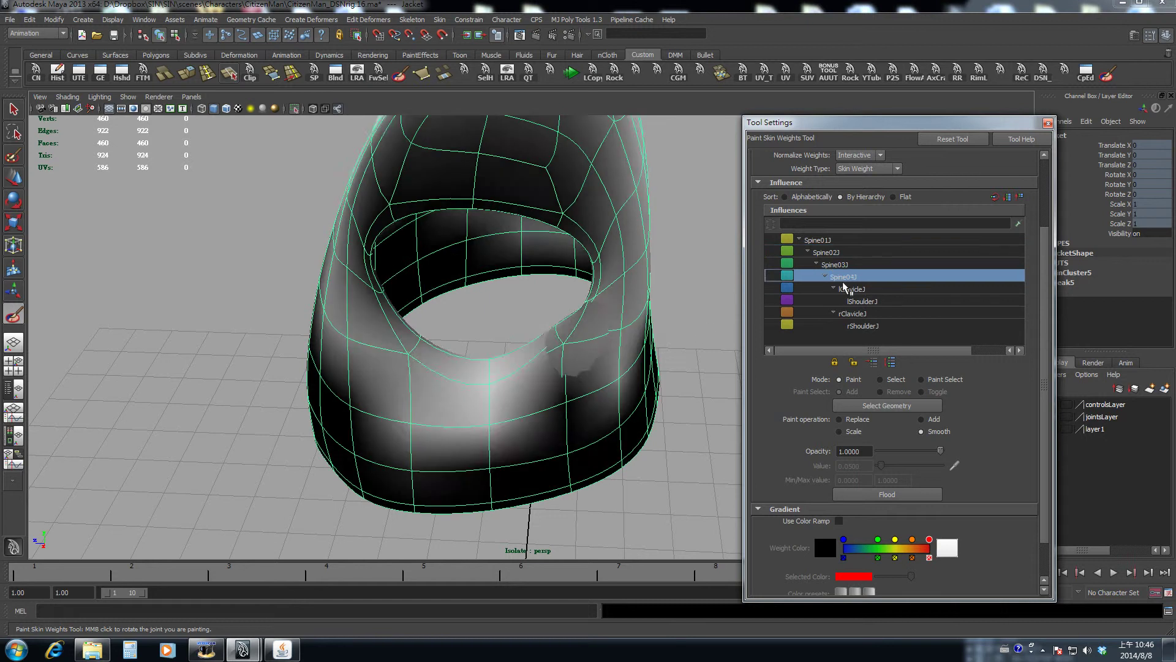
pyautogui.click(843, 287)
pyautogui.click(844, 277)
pyautogui.keyDown('alt'); pyautogui.moveTo(509, 392); pyautogui.dragTo(544, 409); pyautogui.keyUp('alt')
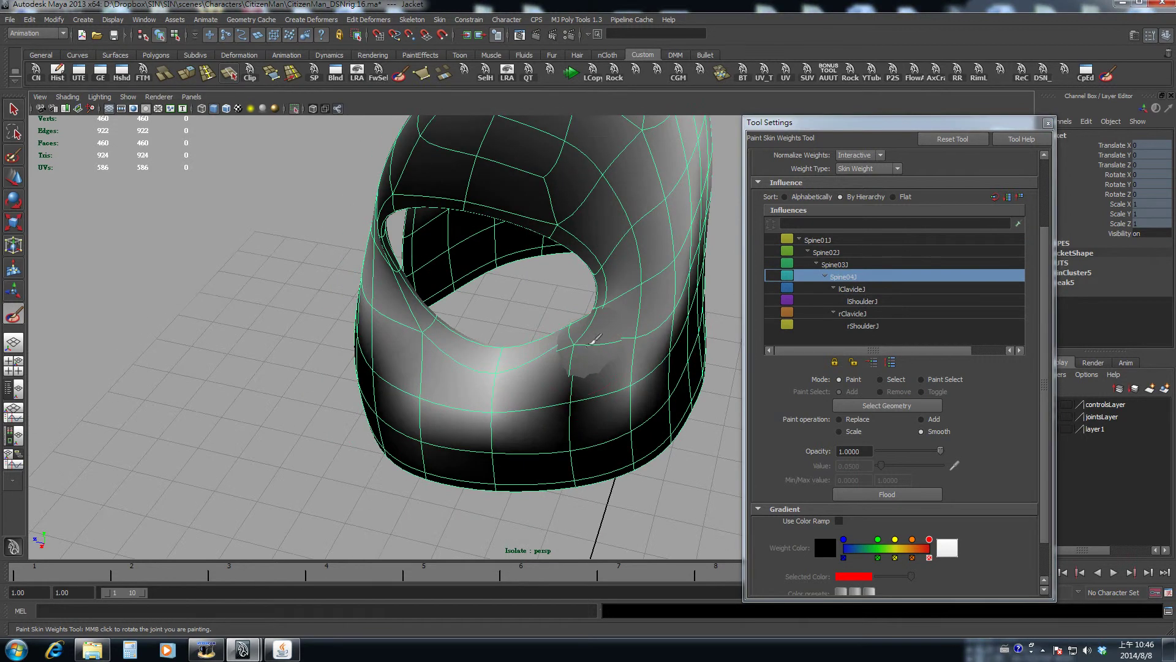
pyautogui.click(854, 300)
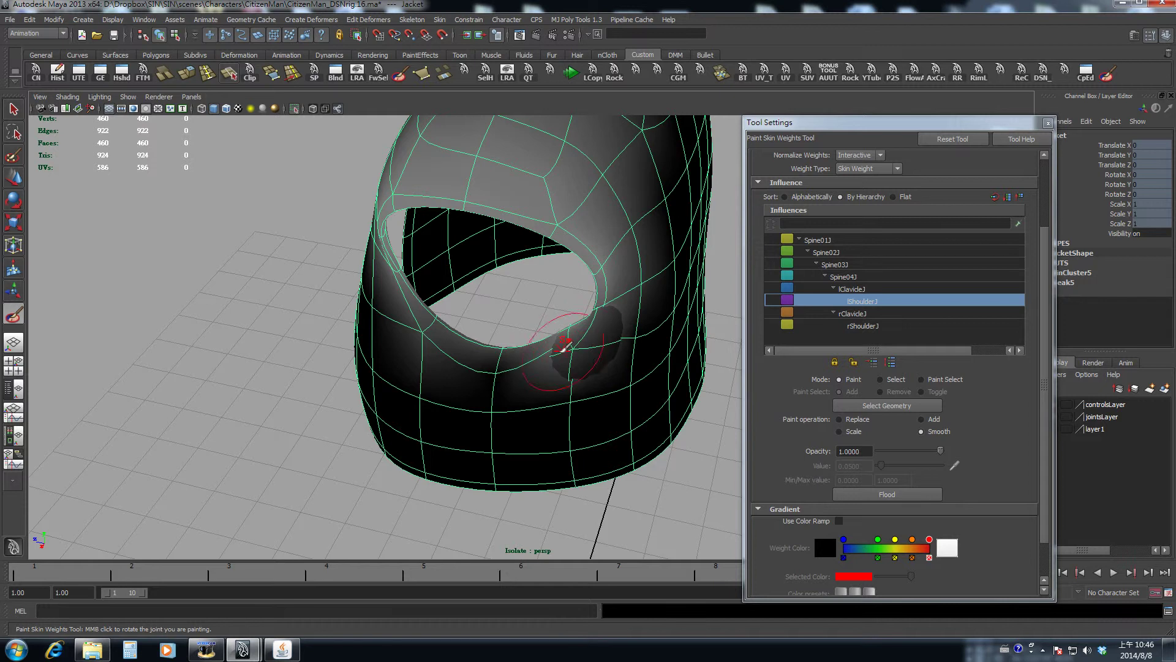
pyautogui.moveTo(563, 346)
pyautogui.keyDown('alt'); pyautogui.mouseDown()
pyautogui.moveTo(517, 360)
pyautogui.moveTo(525, 333)
pyautogui.moveTo(539, 398)
pyautogui.moveTo(599, 370)
pyautogui.moveTo(551, 368)
pyautogui.moveTo(559, 341)
pyautogui.moveTo(608, 374)
pyautogui.mouseUp(); pyautogui.keyUp('alt')
# Step: Leave weight painting and compare the jacket's smoothed and unsmoothed display around the left armhole, ending unsmoothed
pyautogui.press('q')
pyautogui.press('1')
pyautogui.press('3')
pyautogui.press('1')
pyautogui.press('3')
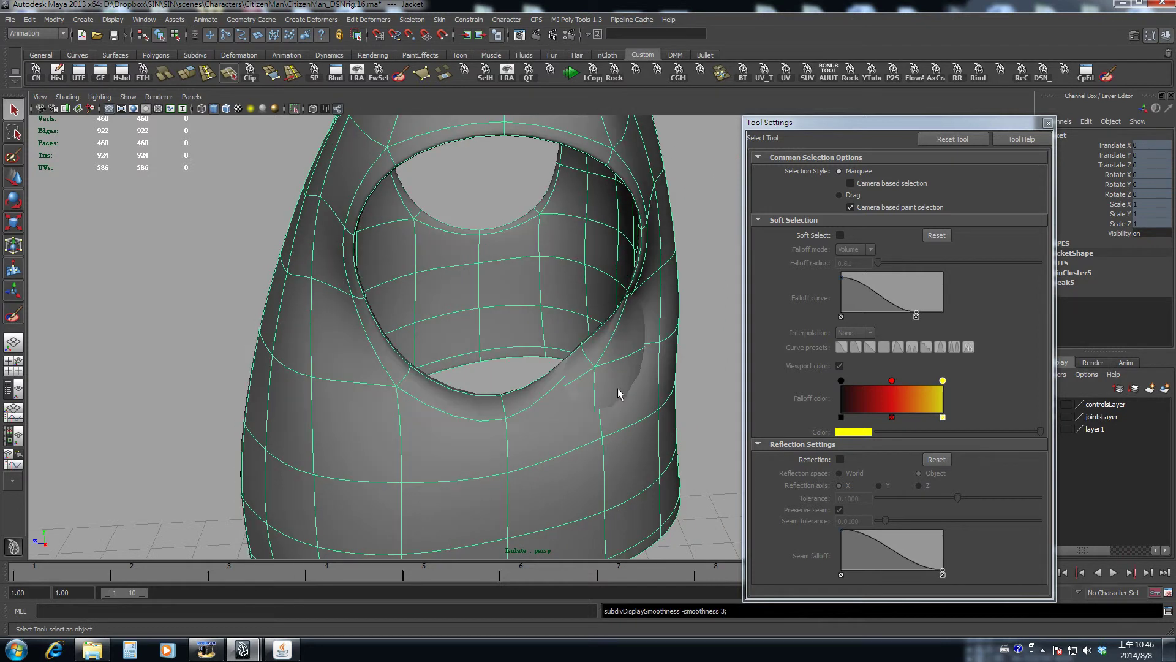
pyautogui.press('1')
pyautogui.keyDown('alt'); pyautogui.moveTo(608, 392); pyautogui.dragTo(552, 430); pyautogui.keyUp('alt')
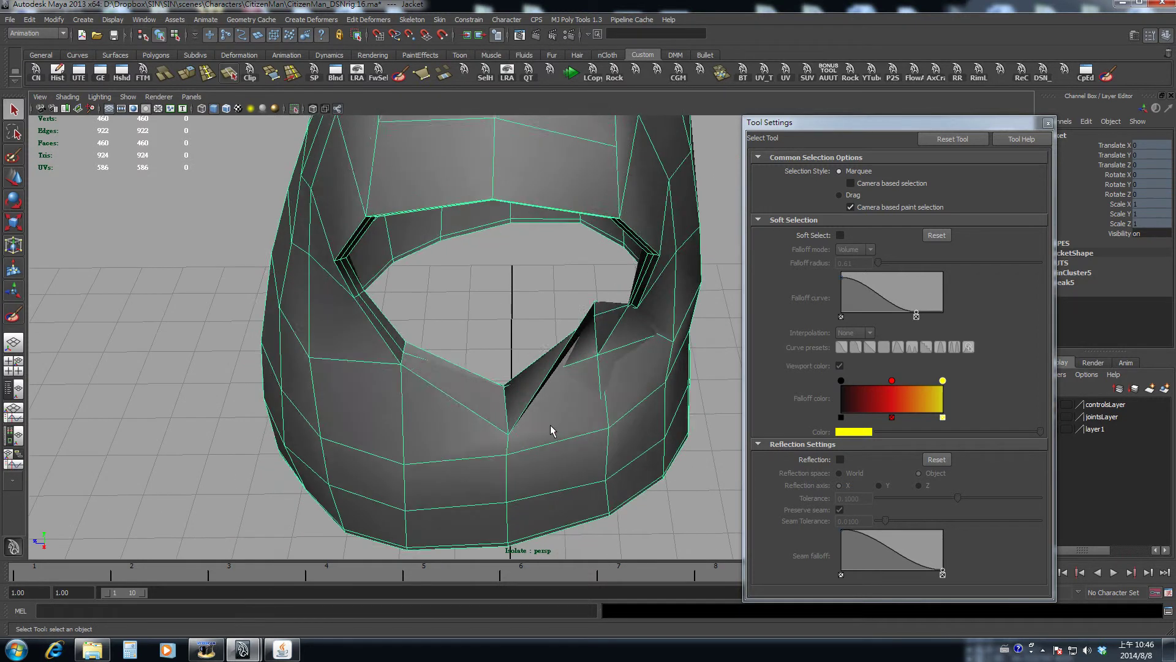
pyautogui.press('3')
pyautogui.press('1')
# Step: Select the vertex poking out of the armhole's lower rear rim and open its smooth skin weights in the Component Editor
pyautogui.keyDown('alt'); pyautogui.moveTo(597, 367); pyautogui.dragTo(537, 366); pyautogui.keyUp('alt')
pyautogui.moveTo(537, 366); pyautogui.dragTo(485, 366, button='right')
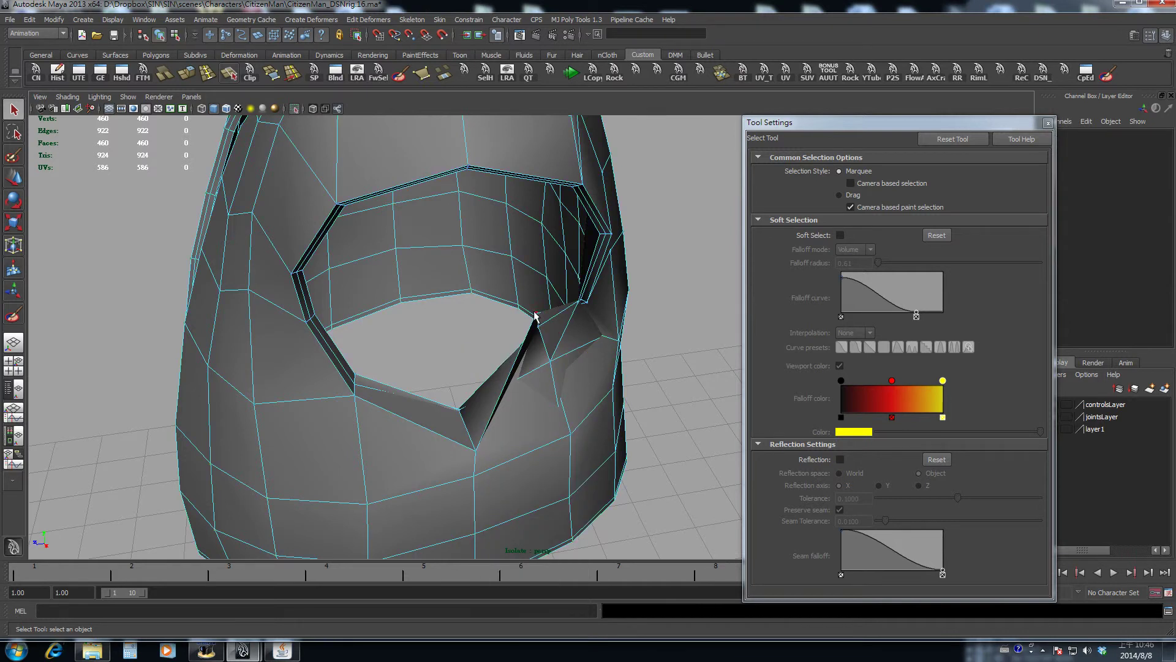
pyautogui.click(535, 317)
pyautogui.keyDown('alt'); pyautogui.moveTo(534, 317); pyautogui.dragTo(538, 384); pyautogui.keyUp('alt')
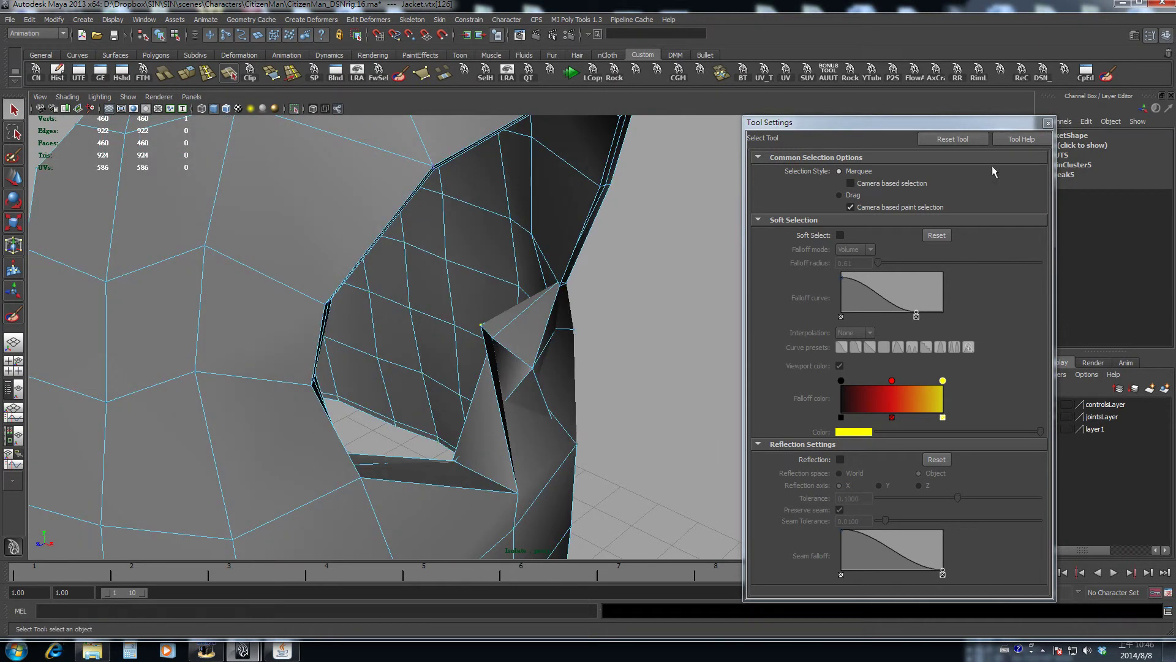
pyautogui.click(1085, 73)
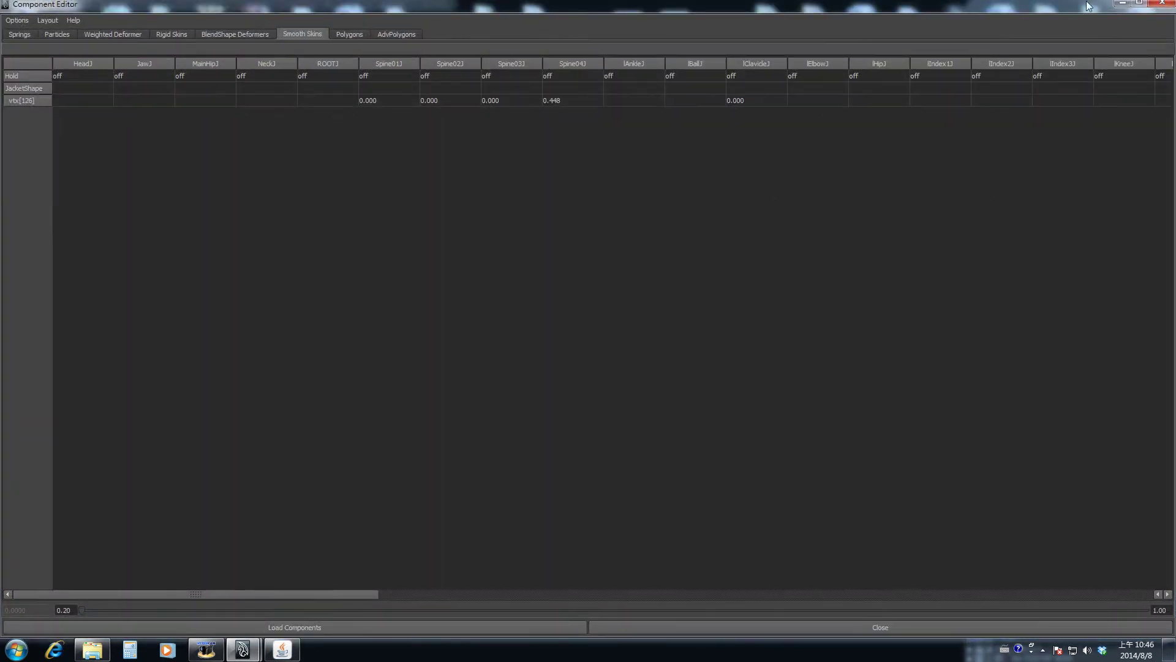
# Step: Shrink the Component Editor to sit beside the jacket and hide the joints with zero weight
pyautogui.moveTo(1087, 6); pyautogui.dragTo(985, 71)
pyautogui.moveTo(1130, 66); pyautogui.dragTo(583, 180)
pyautogui.moveTo(439, 191); pyautogui.dragTo(1074, 100)
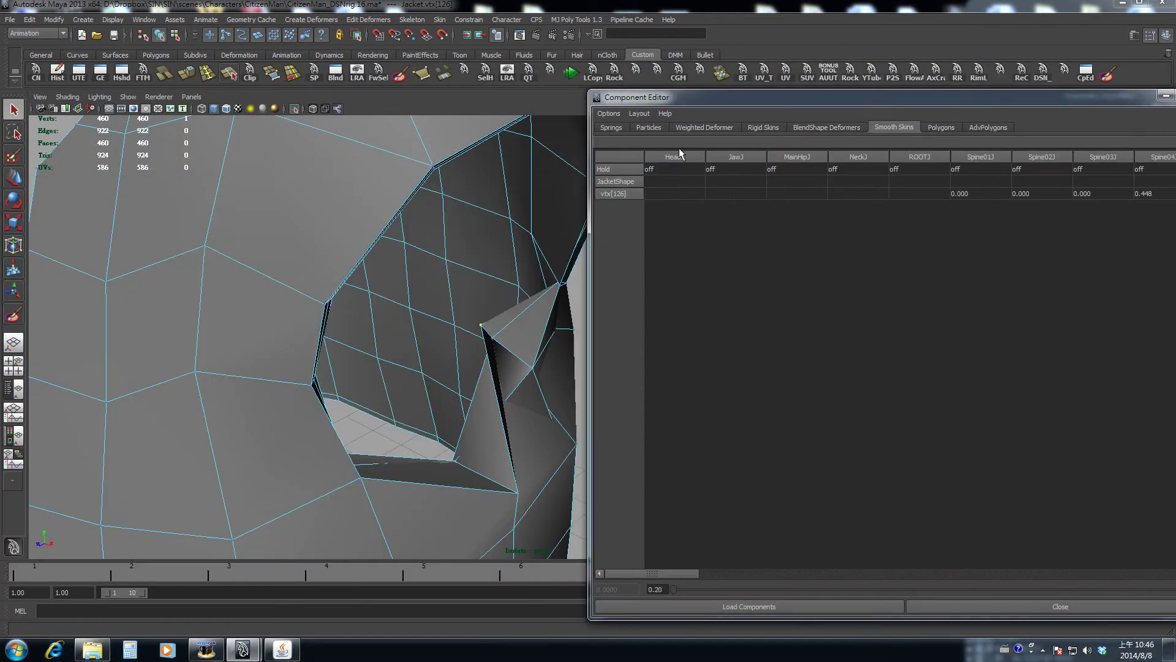
pyautogui.click(611, 114)
pyautogui.click(618, 142)
pyautogui.keyDown('alt'); pyautogui.moveTo(476, 255); pyautogui.dragTo(422, 267, button='middle'); pyautogui.keyUp('alt')
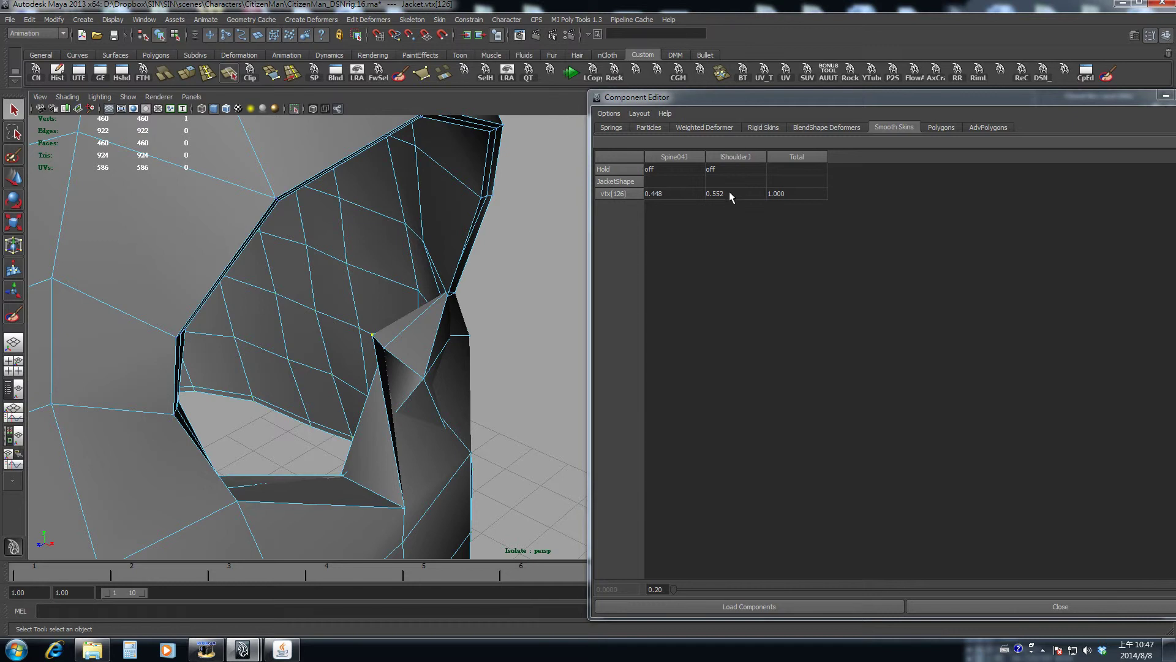
# Step: Set the lShoulderJ weight of the selected armhole vertex to 0.2
pyautogui.click(729, 194)
pyautogui.write('.')
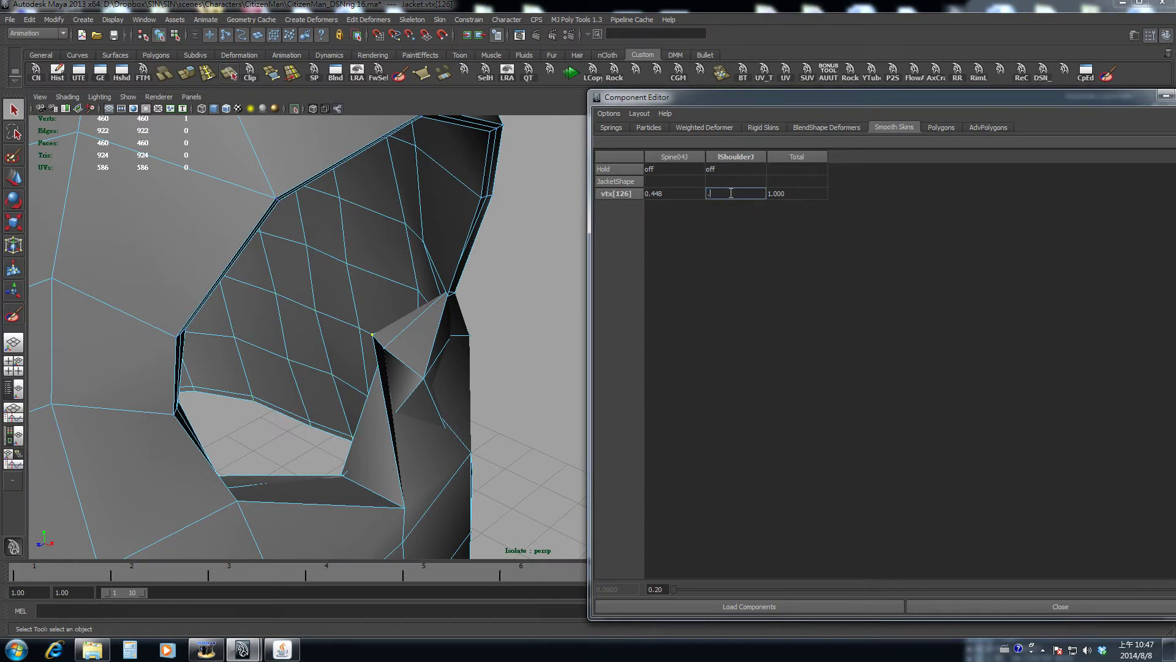
pyautogui.write('2')
pyautogui.press('Return')
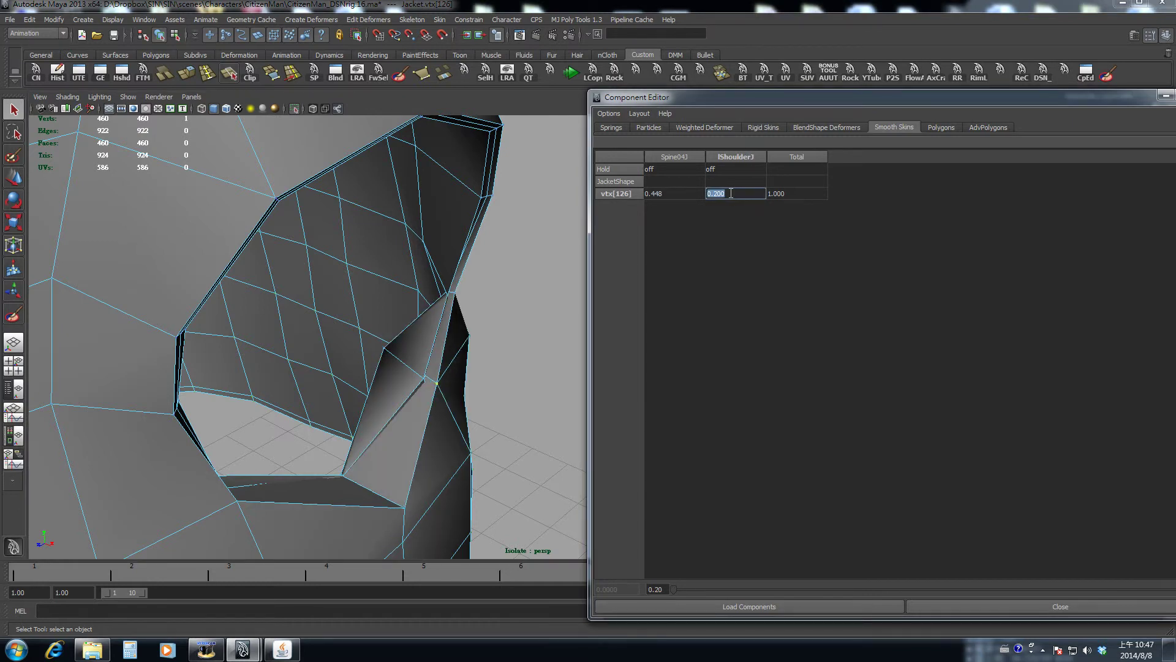
pyautogui.keyDown('alt'); pyautogui.moveTo(437, 432); pyautogui.dragTo(407, 389); pyautogui.keyUp('alt')
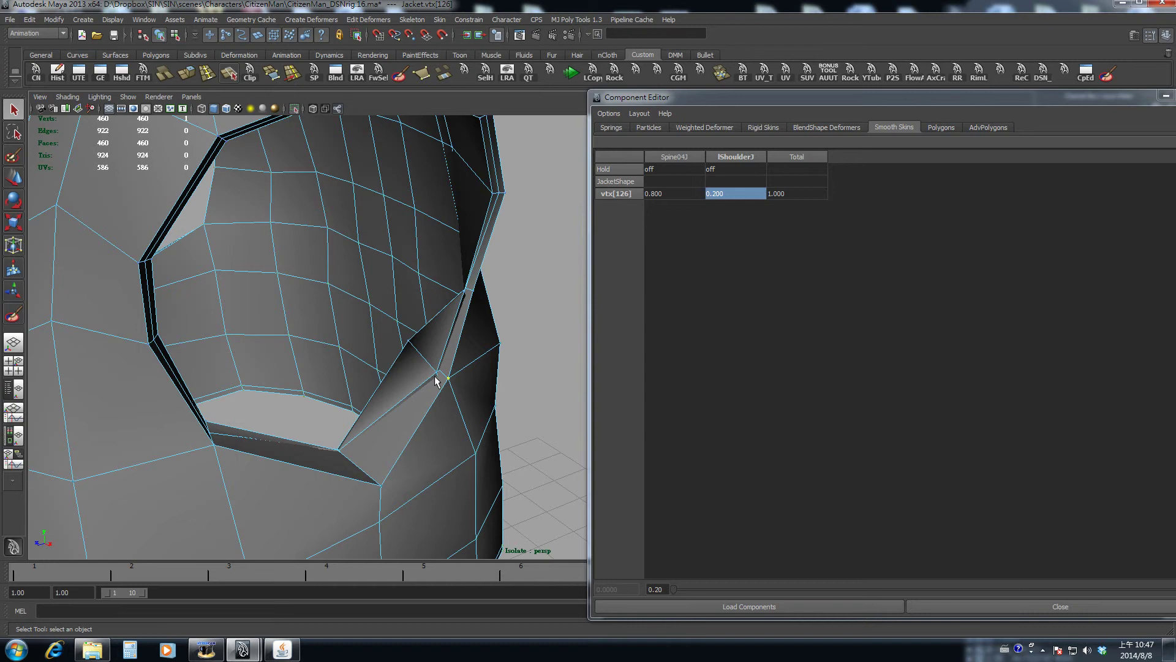
# Step: Select the neighbouring stray vertex on the inner armhole rim and set its lShoulderJ weight to 0.2
pyautogui.click(407, 341)
pyautogui.keyDown('alt'); pyautogui.moveTo(407, 341); pyautogui.dragTo(468, 367); pyautogui.keyUp('alt')
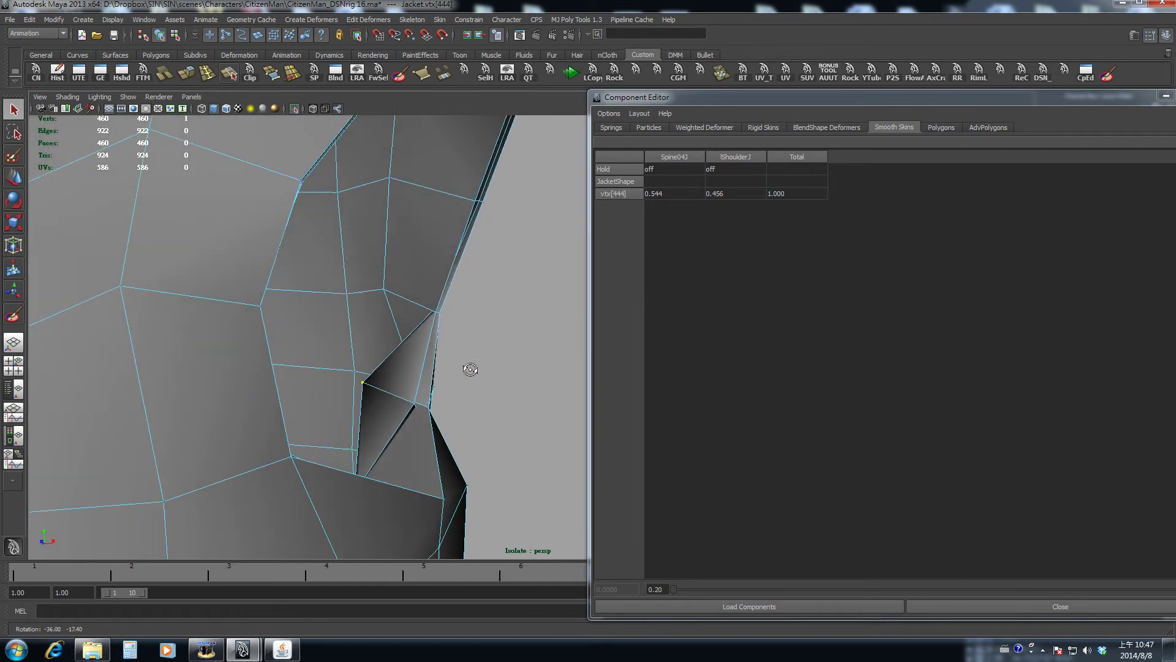
pyautogui.doubleClick(723, 195)
pyautogui.write('.2')
pyautogui.press('Return')
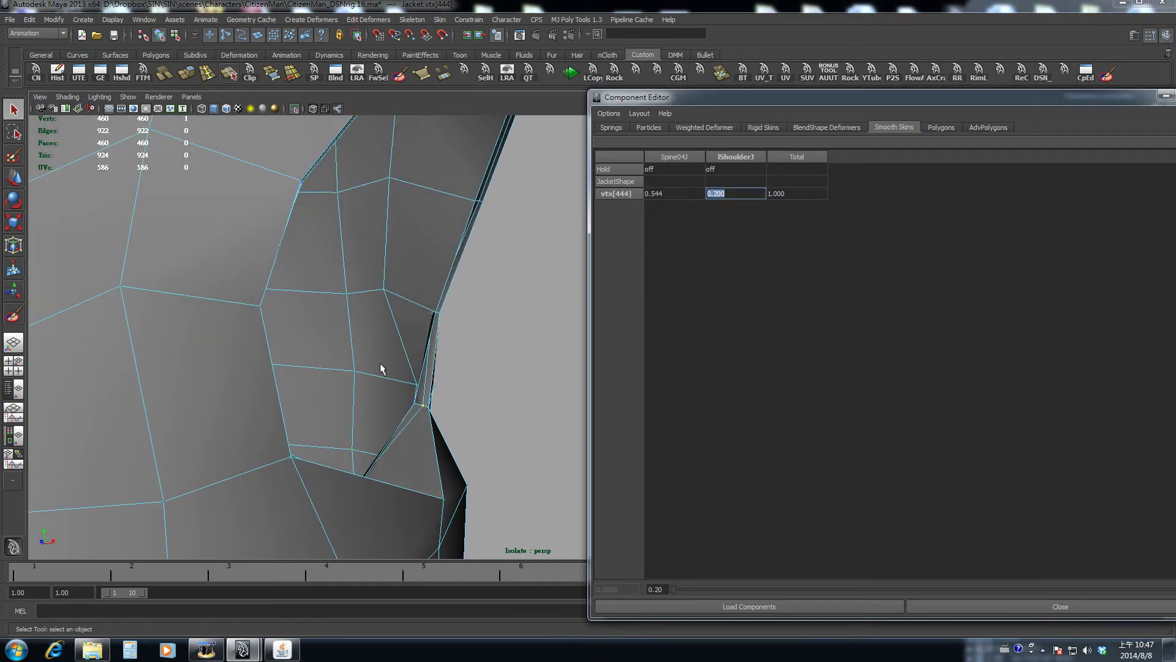
pyautogui.moveTo(360, 390)
pyautogui.keyDown('alt'); pyautogui.mouseDown()
pyautogui.moveTo(408, 430)
pyautogui.moveTo(433, 399)
pyautogui.moveTo(378, 405)
pyautogui.mouseUp(); pyautogui.keyUp('alt')
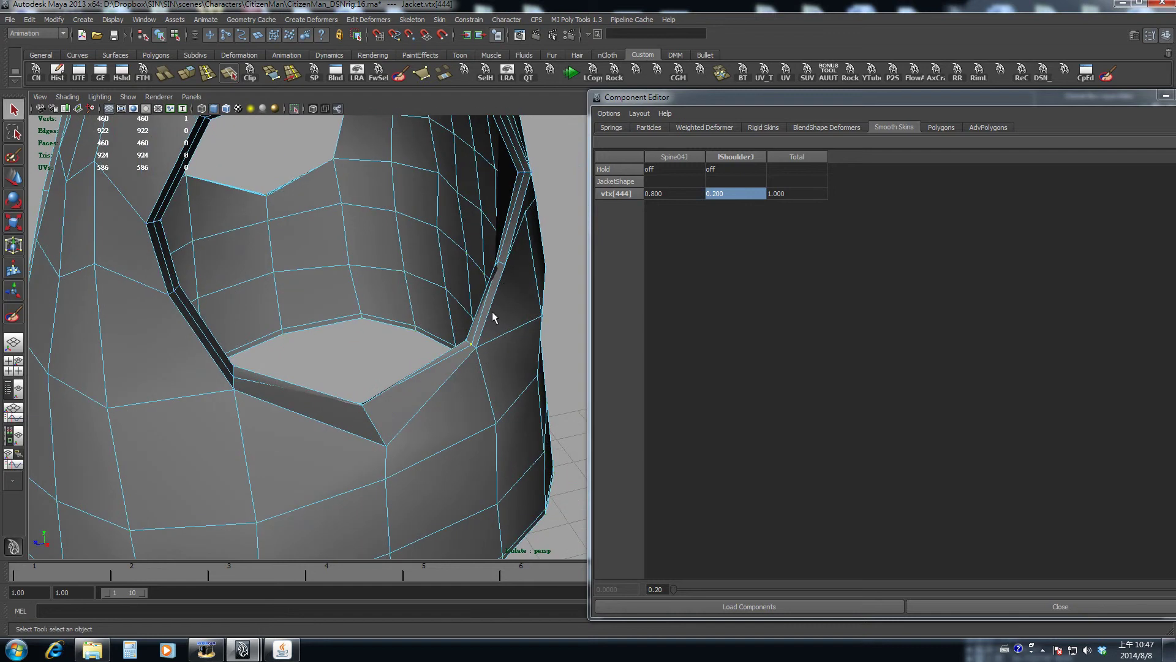
pyautogui.keyDown('alt'); pyautogui.moveTo(491, 321); pyautogui.dragTo(489, 294); pyautogui.keyUp('alt')
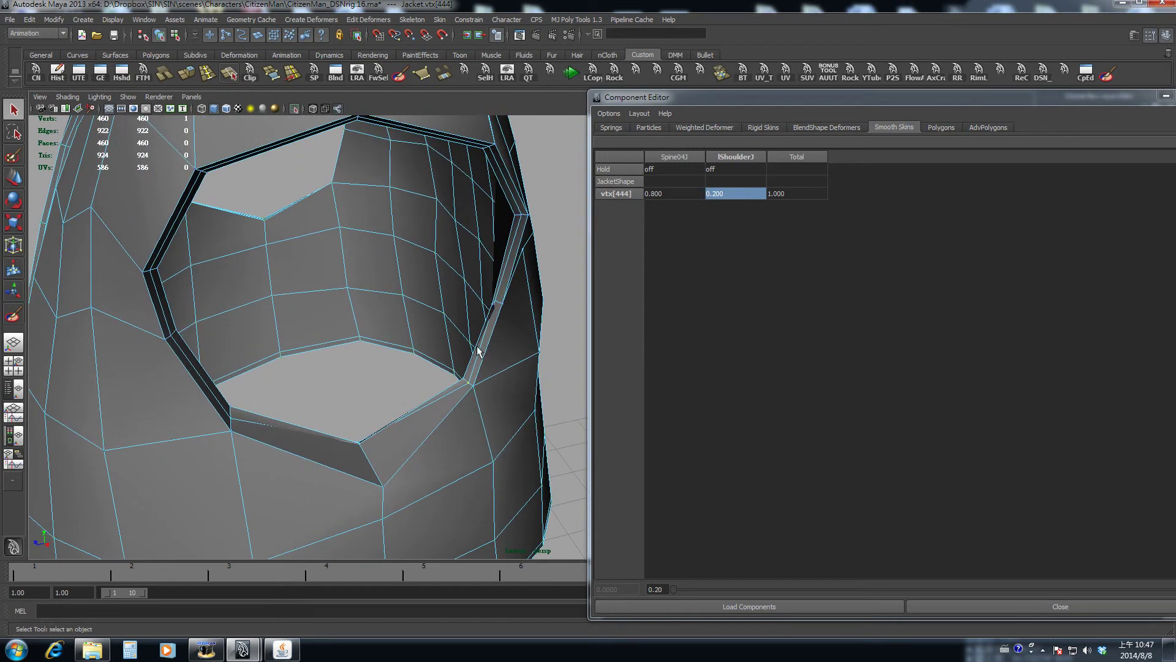
# Step: Select the stray inner vertex partway up the armhole's rear rim, using the wireframe display to reach it
pyautogui.click(471, 281)
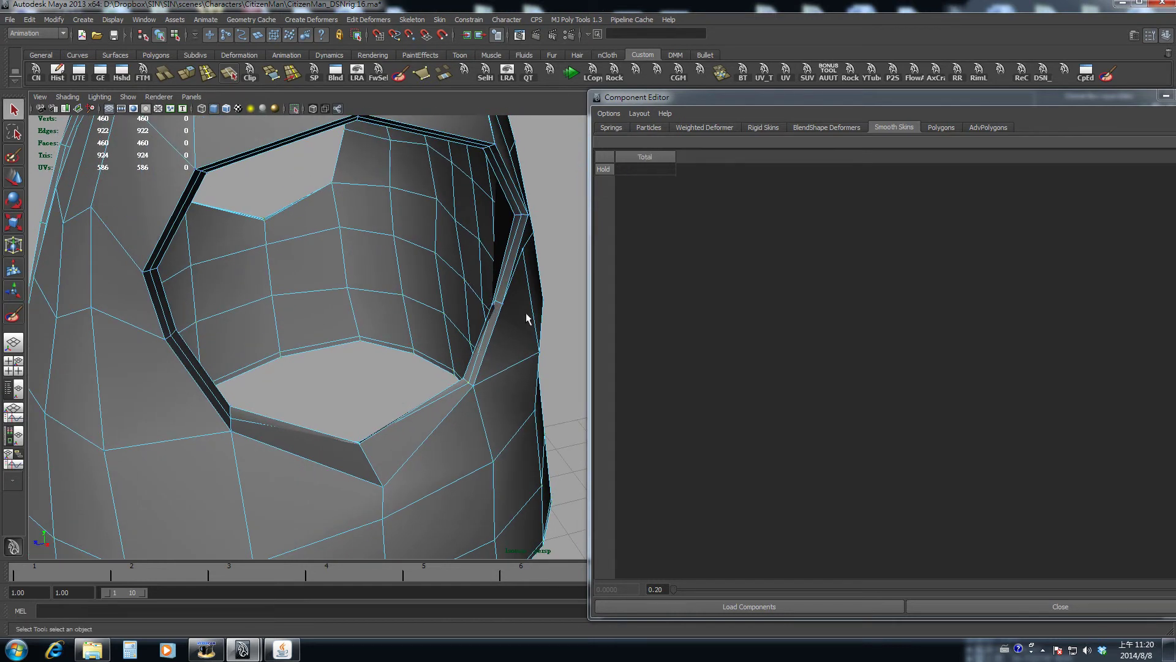
pyautogui.keyDown('alt'); pyautogui.moveTo(481, 423); pyautogui.dragTo(512, 335); pyautogui.keyUp('alt')
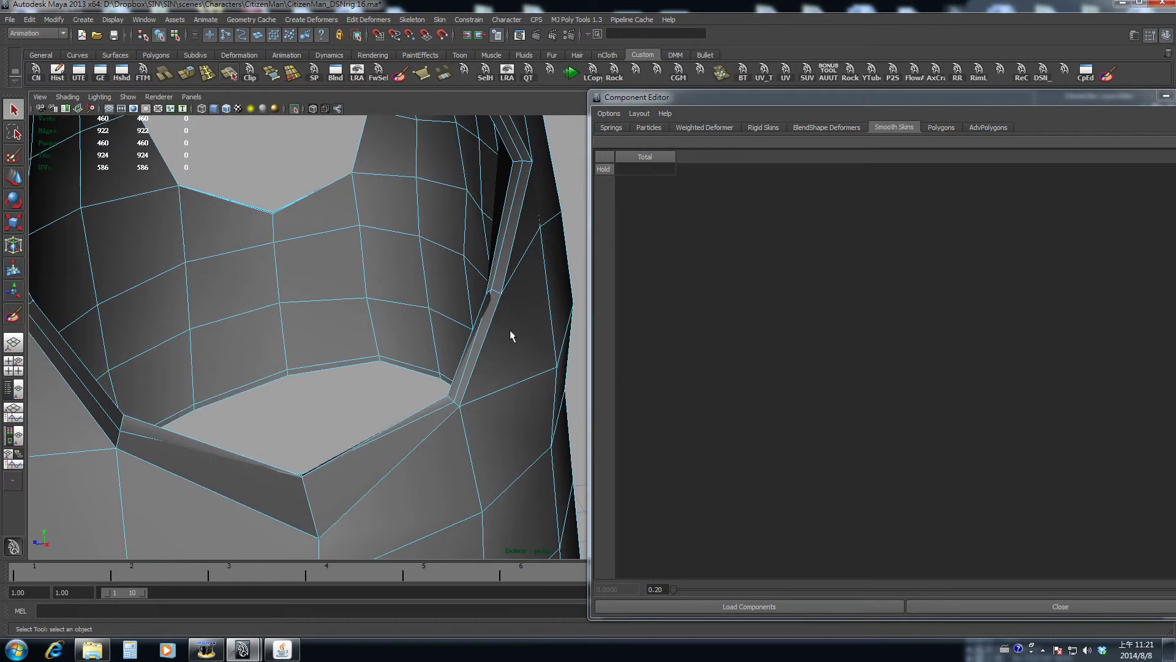
pyautogui.click(486, 295)
pyautogui.press('f')
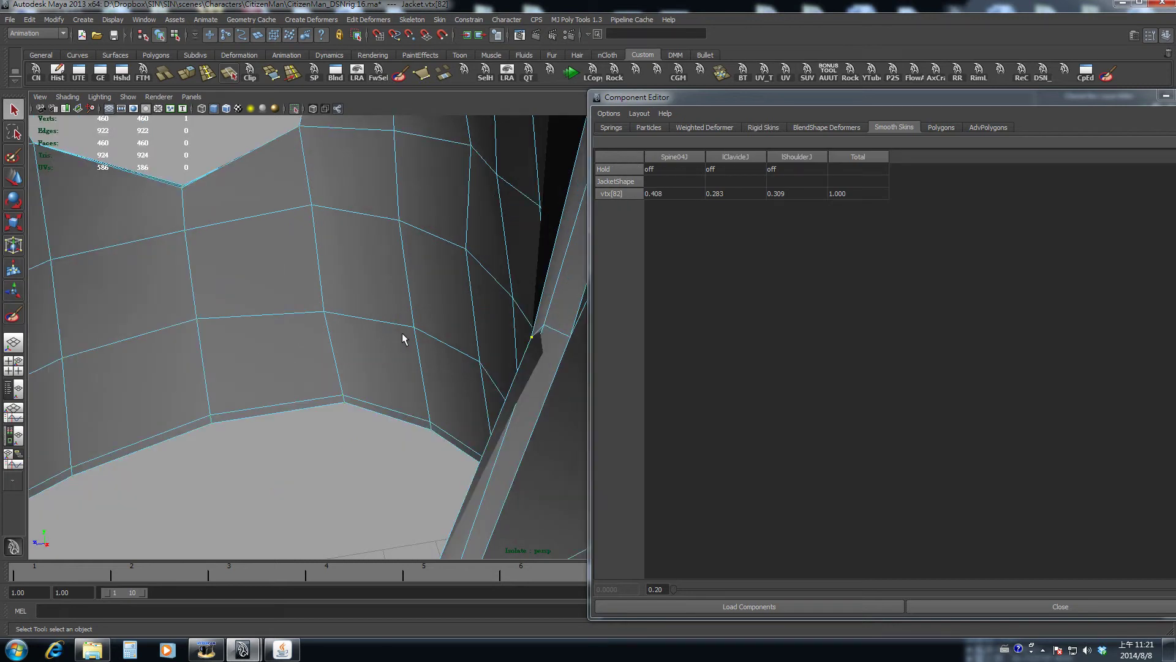
pyautogui.keyDown('alt'); pyautogui.moveTo(404, 336); pyautogui.dragTo(500, 344); pyautogui.keyUp('alt')
pyautogui.keyDown('alt'); pyautogui.moveTo(499, 343); pyautogui.dragTo(468, 335, button='middle'); pyautogui.keyUp('alt')
pyautogui.press('4')
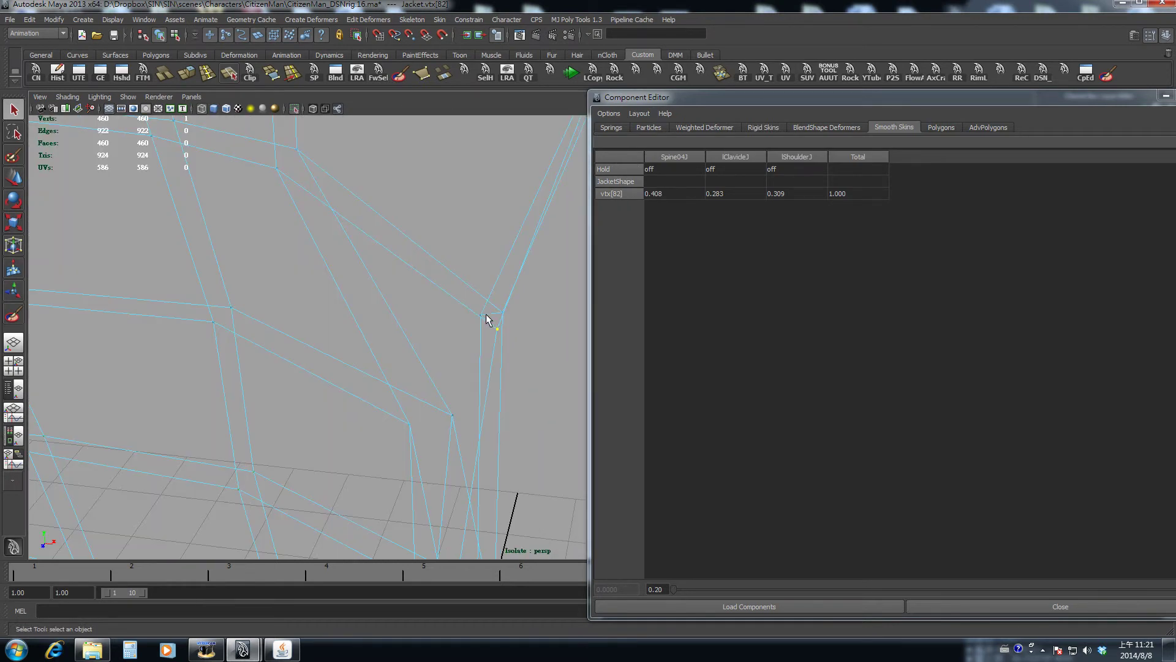
pyautogui.click(482, 314)
pyautogui.press('5')
pyautogui.moveTo(498, 387)
pyautogui.keyDown('alt'); pyautogui.mouseDown()
pyautogui.moveTo(461, 352)
pyautogui.moveTo(470, 341)
pyautogui.moveTo(452, 349)
pyautogui.moveTo(441, 309)
pyautogui.mouseUp(); pyautogui.keyUp('alt')
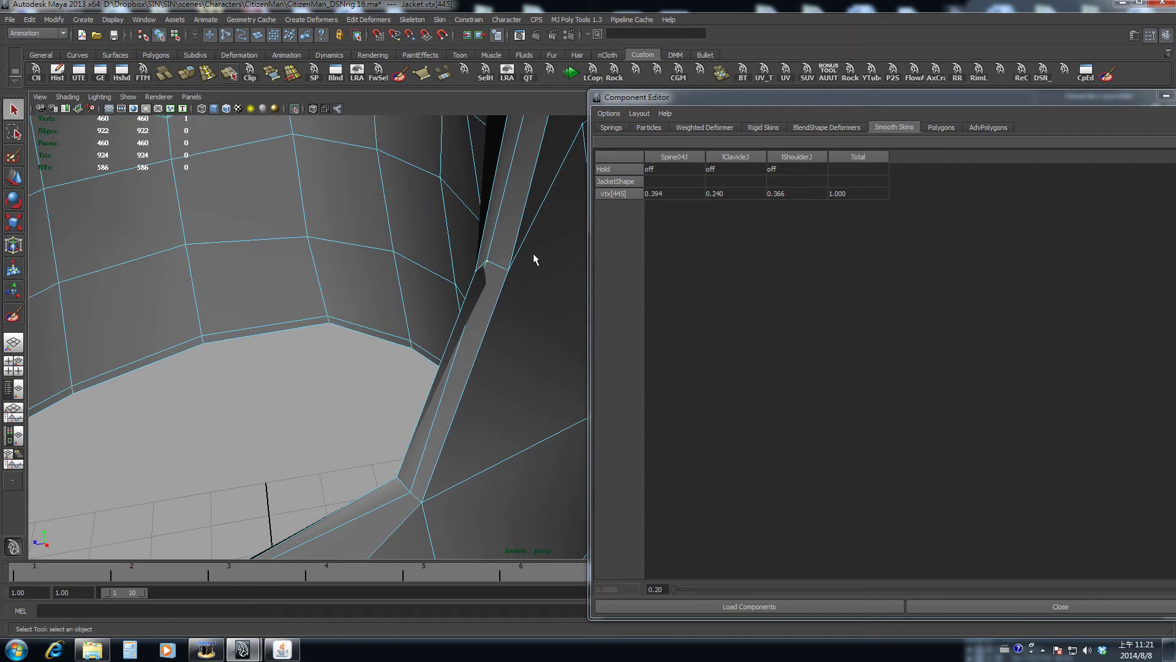
# Step: Try an lShoulderJ weight of 0.2 on the selected rim vertex, and settle on 0.3
pyautogui.keyDown('alt'); pyautogui.moveTo(533, 254); pyautogui.dragTo(263, 284); pyautogui.keyUp('alt')
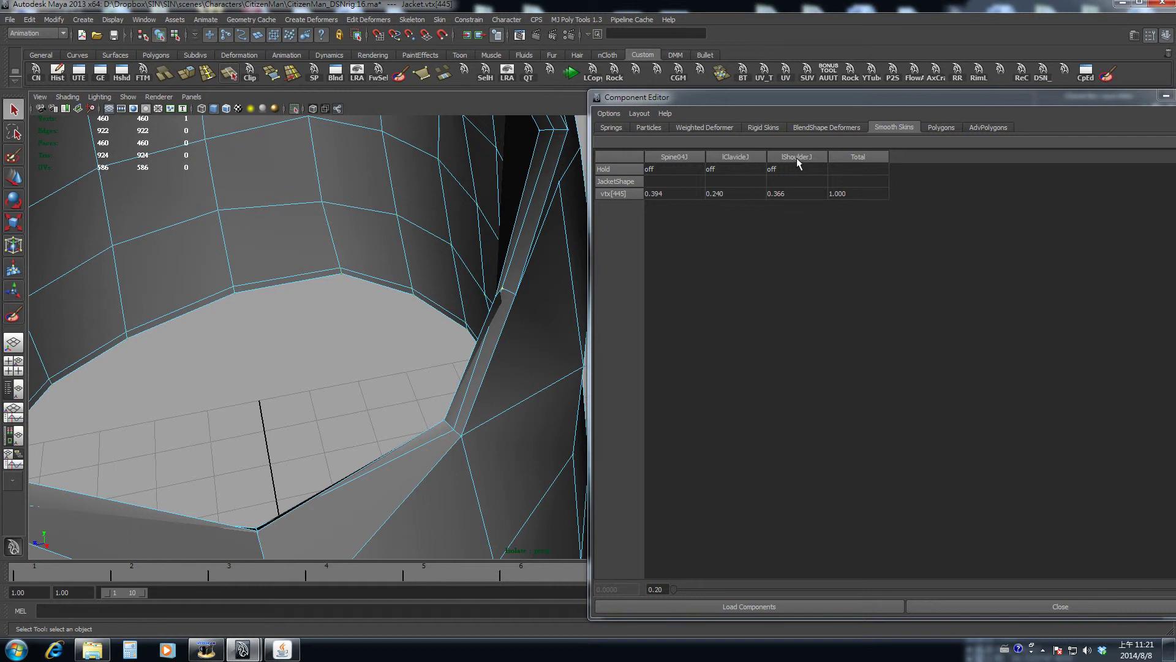
pyautogui.keyDown('alt'); pyautogui.moveTo(516, 283); pyautogui.dragTo(405, 264); pyautogui.keyUp('alt')
pyautogui.keyDown('alt'); pyautogui.moveTo(406, 332); pyautogui.dragTo(408, 315); pyautogui.keyUp('alt')
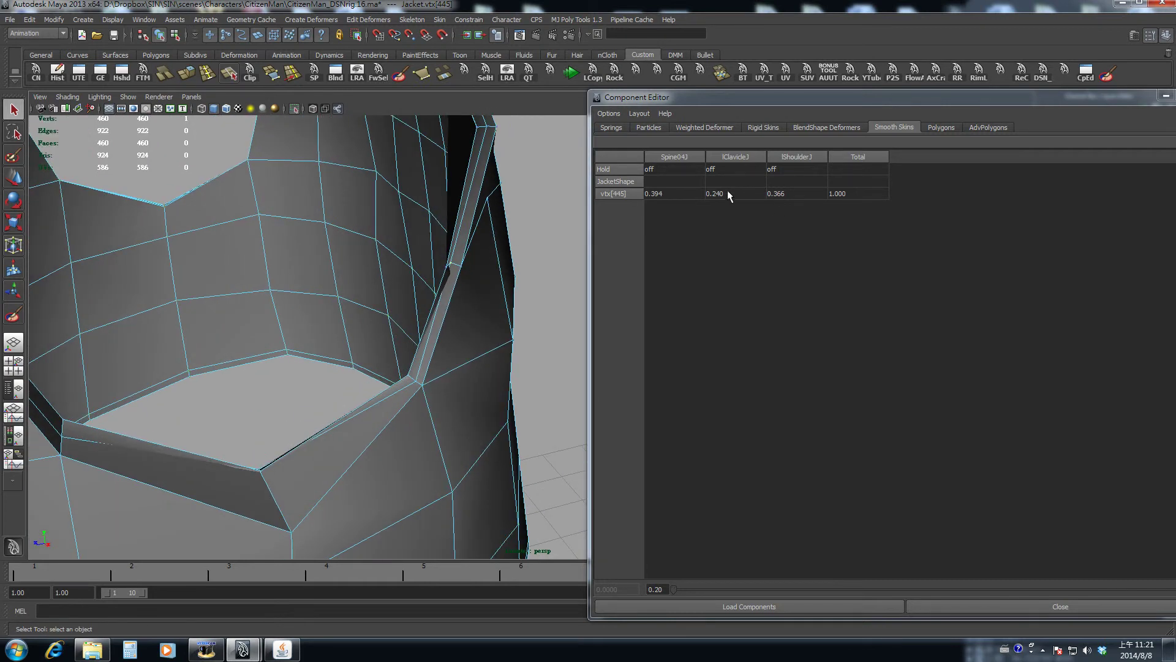
pyautogui.click(781, 192)
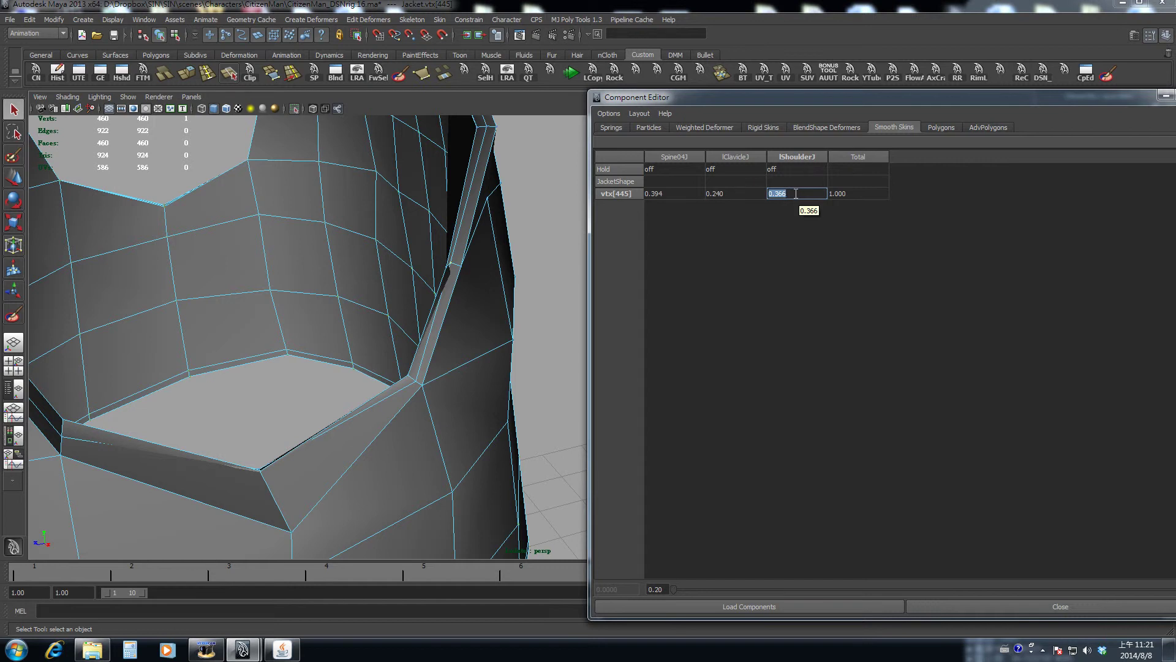
pyautogui.write('0.2')
pyautogui.press('Return')
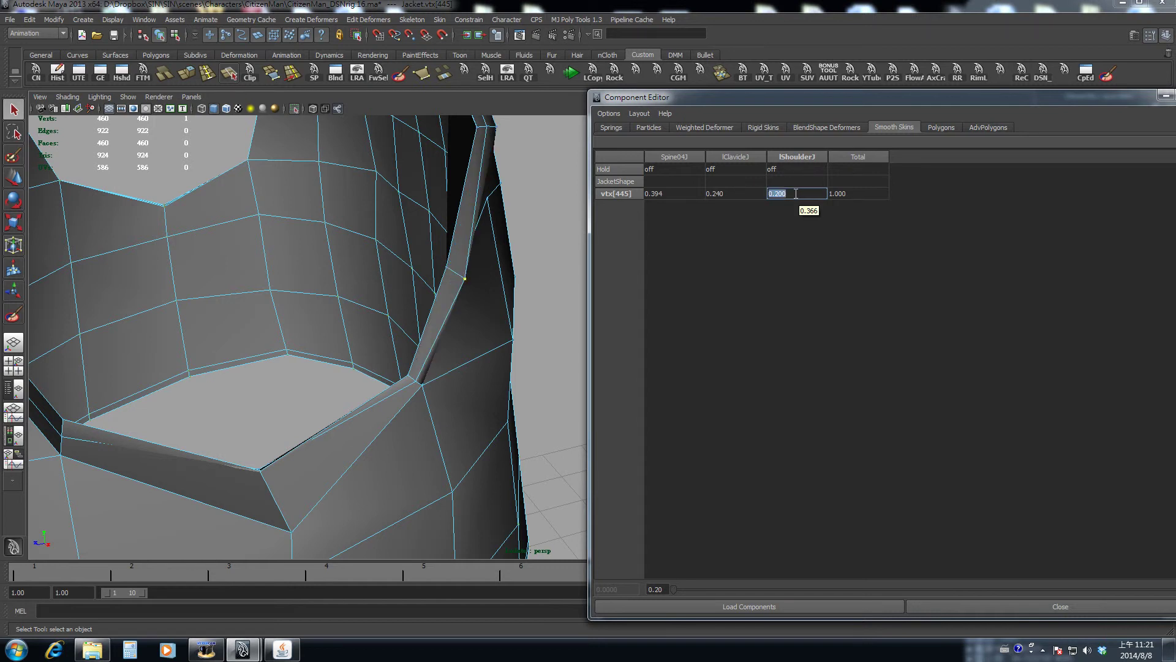
pyautogui.write('0.3')
pyautogui.press('Return')
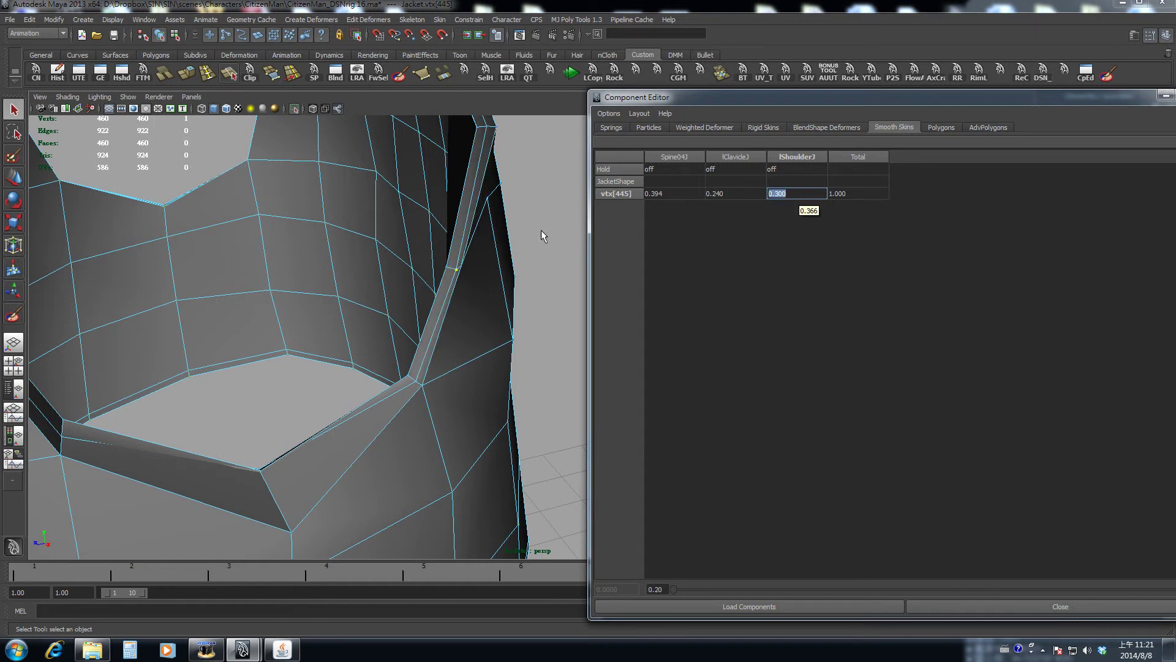
# Step: Select the overlapping vertex at the lower corner of the armhole rim
pyautogui.keyDown('alt'); pyautogui.moveTo(542, 235); pyautogui.dragTo(477, 324); pyautogui.keyUp('alt')
pyautogui.moveTo(394, 427)
pyautogui.keyDown('alt'); pyautogui.mouseDown()
pyautogui.moveTo(402, 414)
pyautogui.moveTo(345, 407)
pyautogui.moveTo(437, 421)
pyautogui.mouseUp(); pyautogui.keyUp('alt')
pyautogui.click(341, 409)
pyautogui.scroll(5, 341, 410)
pyautogui.click(520, 340)
pyautogui.press('5')
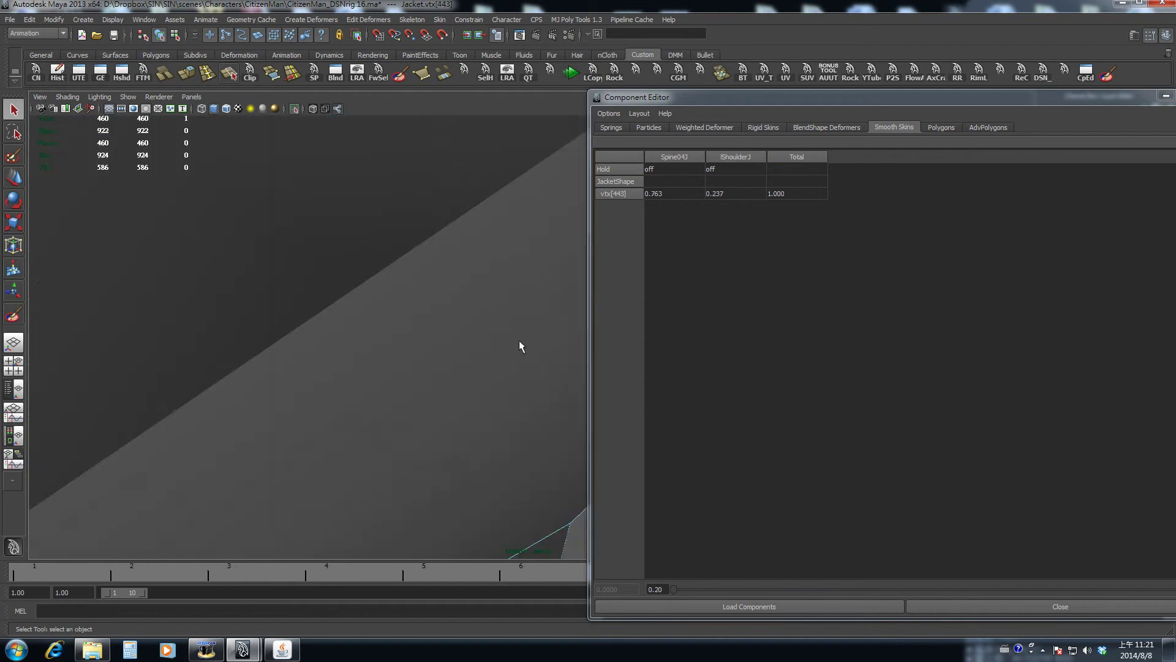
pyautogui.keyDown('alt'); pyautogui.moveTo(519, 340); pyautogui.dragTo(417, 355); pyautogui.keyUp('alt')
pyautogui.keyDown('alt'); pyautogui.moveTo(491, 350); pyautogui.dragTo(374, 330, button='middle'); pyautogui.keyUp('alt')
pyautogui.keyDown('alt'); pyautogui.moveTo(374, 329); pyautogui.dragTo(395, 313); pyautogui.keyUp('alt')
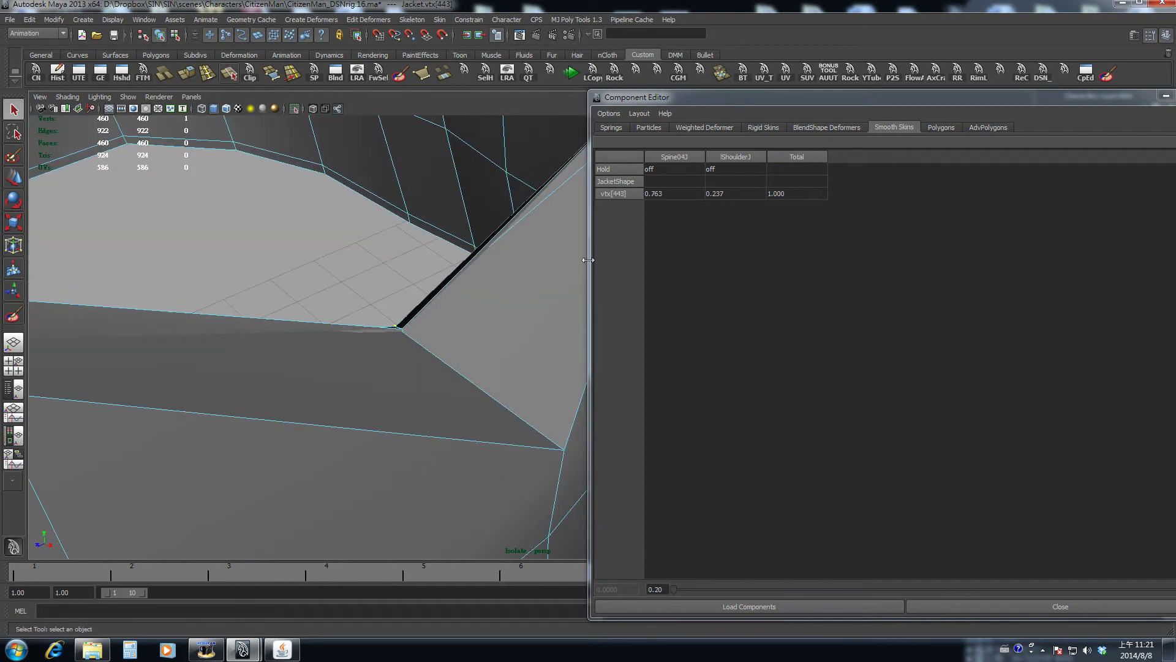
# Step: Try an lShoulderJ weight of 0.3 on the lower corner vertex, and settle on 0.1
pyautogui.click(729, 193)
pyautogui.click(729, 193)
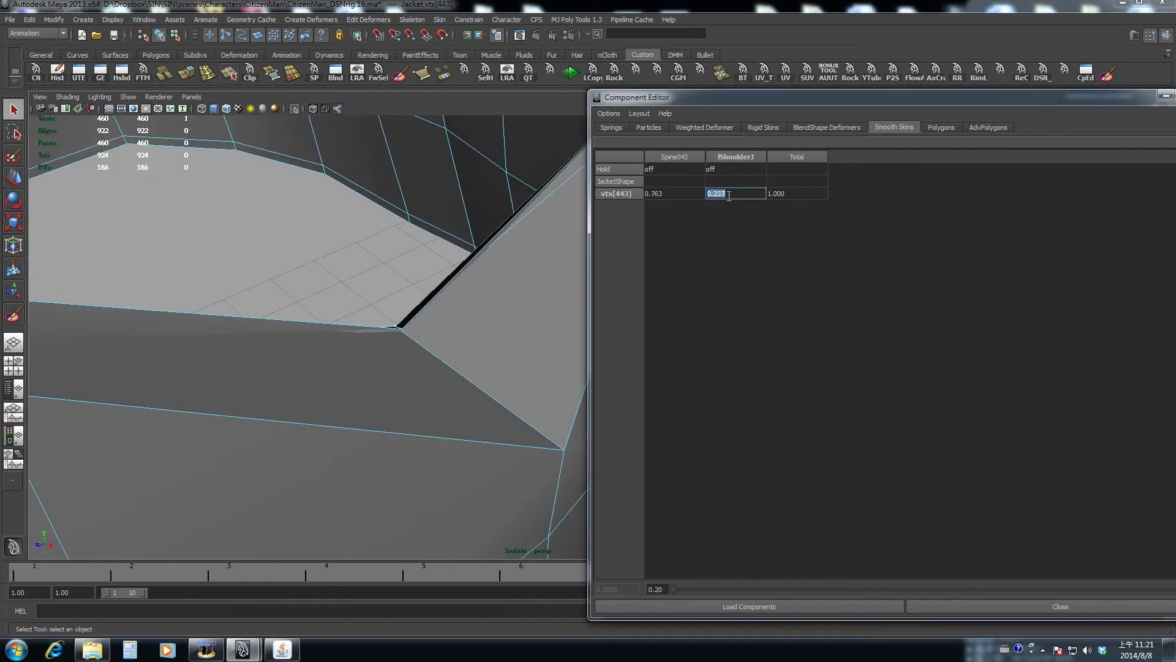
pyautogui.keyDown('alt'); pyautogui.moveTo(431, 257); pyautogui.dragTo(412, 250); pyautogui.keyUp('alt')
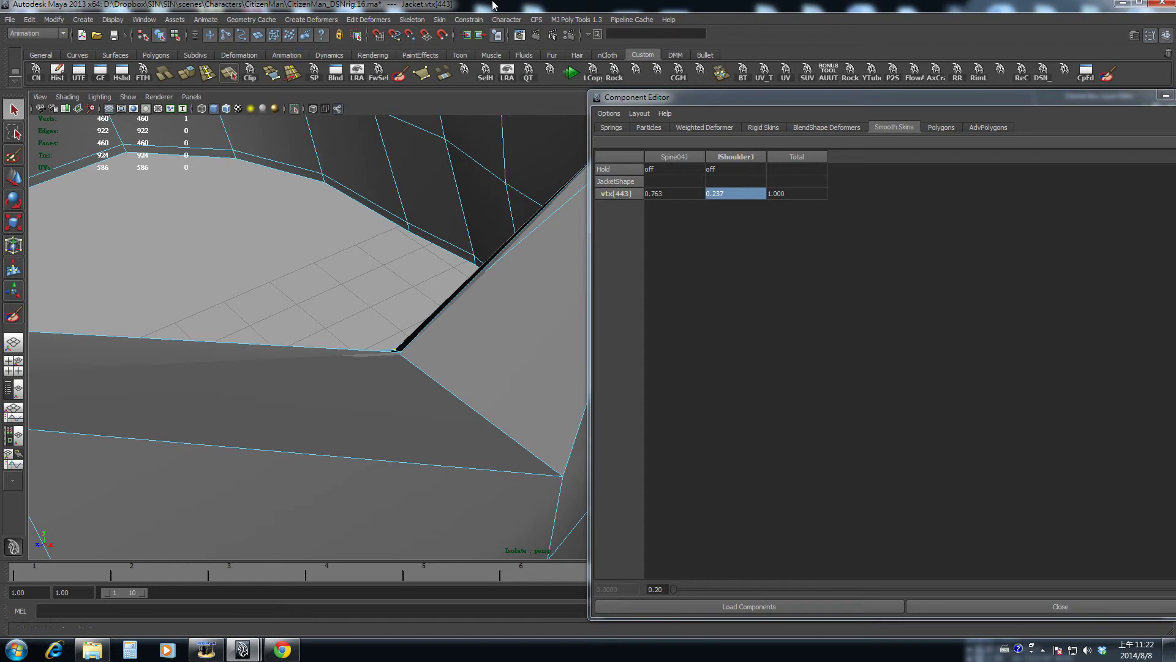
pyautogui.click(736, 193)
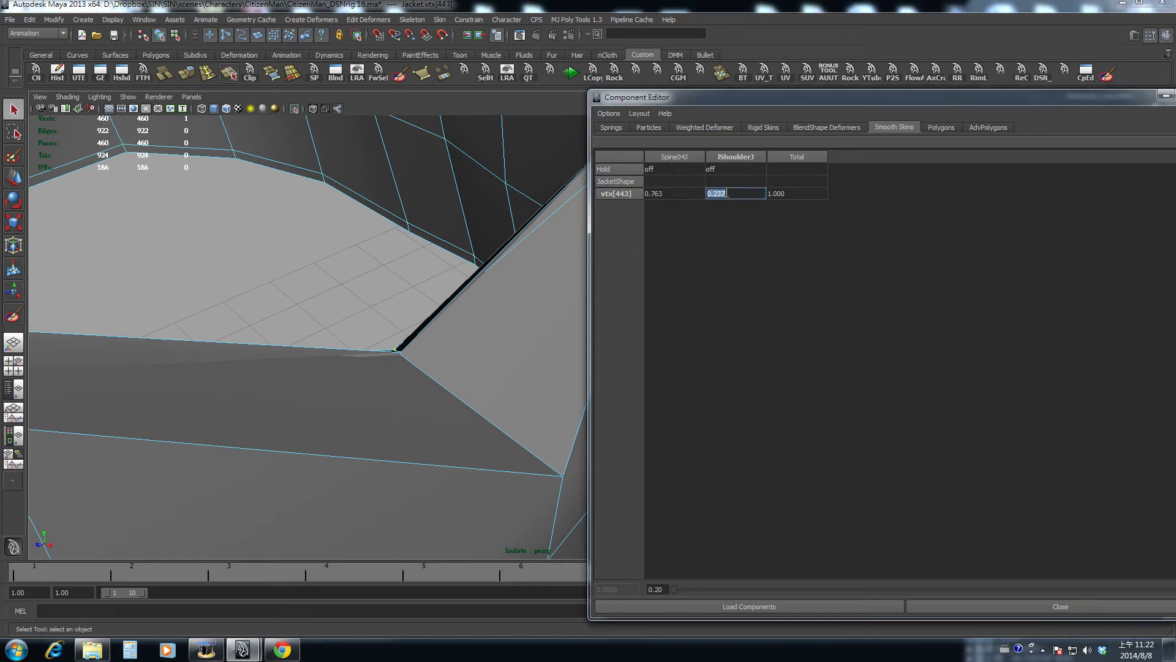
pyautogui.write('0.3')
pyautogui.press('Return')
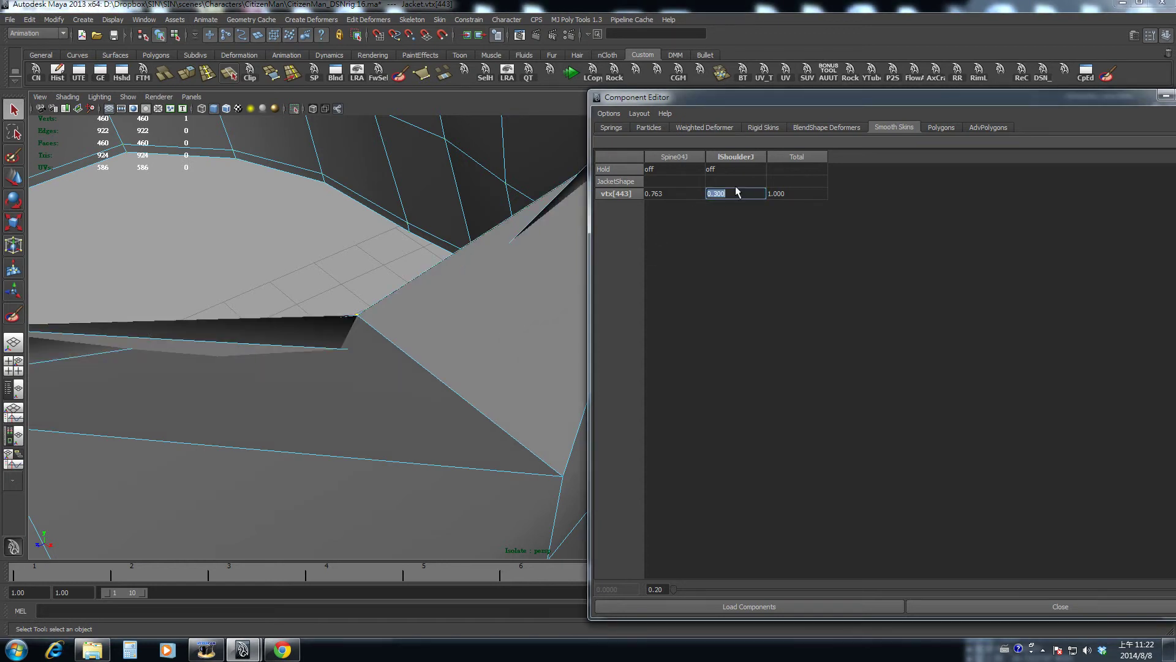
pyautogui.write('.')
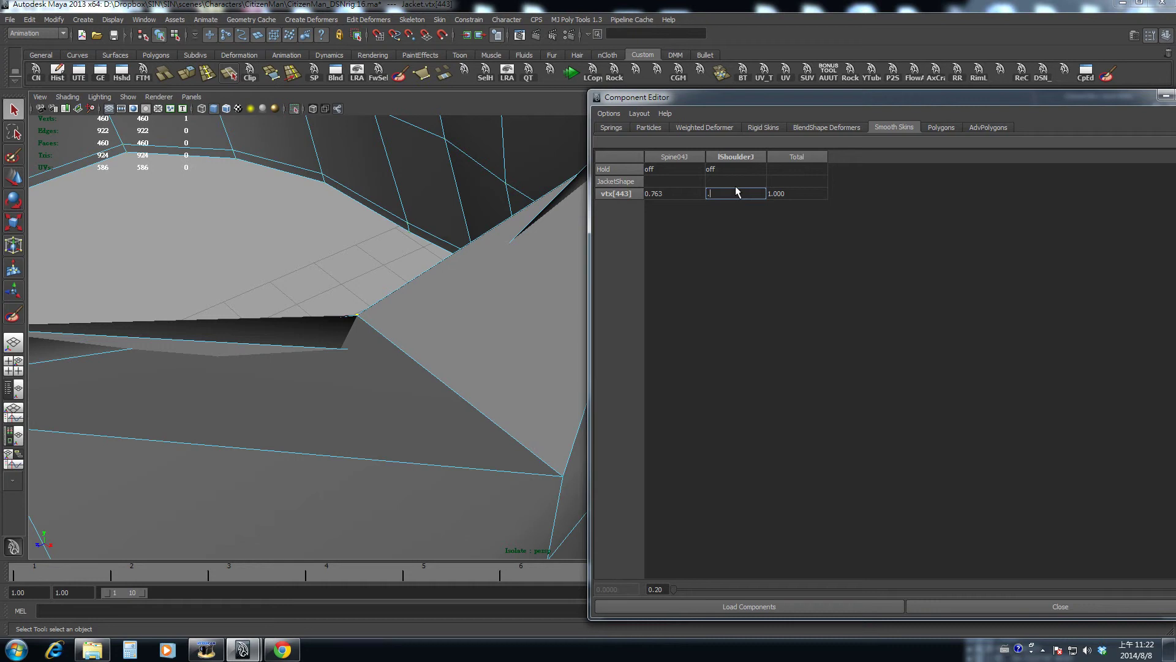
pyautogui.write('1')
pyautogui.press('Return')
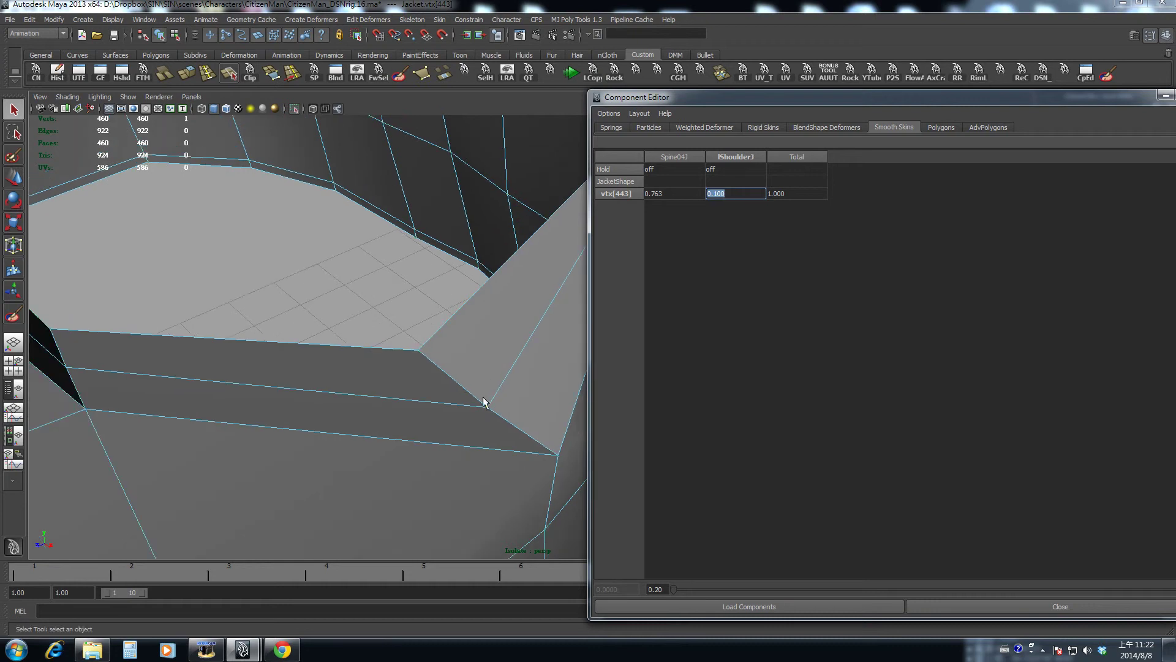
# Step: Turn on smooth mesh preview for the jacket and select the bulging outer vertex at the bottom of the armhole
pyautogui.keyDown('alt'); pyautogui.moveTo(485, 403); pyautogui.dragTo(447, 382, button='middle'); pyautogui.keyUp('alt')
pyautogui.keyDown('alt'); pyautogui.moveTo(447, 382); pyautogui.dragTo(339, 369, button='right'); pyautogui.keyUp('alt')
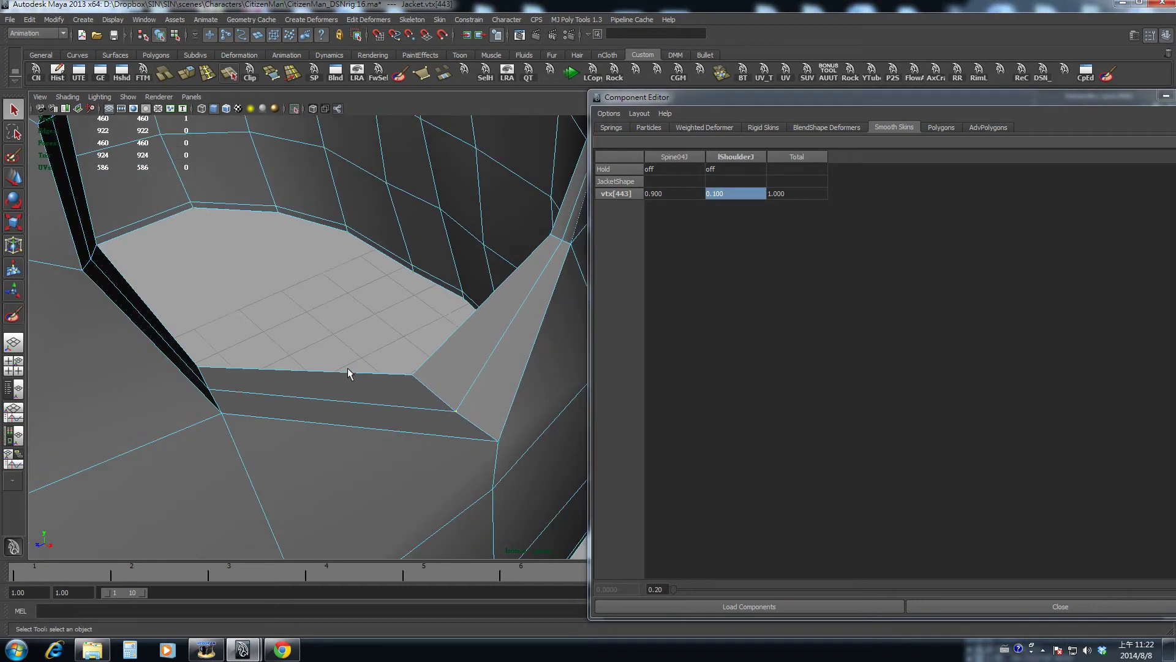
pyautogui.press('3')
pyautogui.scroll(-3, 354, 359)
pyautogui.keyDown('alt'); pyautogui.moveTo(386, 360); pyautogui.dragTo(464, 362, button='middle'); pyautogui.keyUp('alt')
pyautogui.moveTo(464, 362)
pyautogui.keyDown('alt'); pyautogui.mouseDown()
pyautogui.moveTo(394, 325)
pyautogui.moveTo(486, 331)
pyautogui.moveTo(305, 331)
pyautogui.moveTo(409, 329)
pyautogui.moveTo(392, 334)
pyautogui.moveTo(429, 343)
pyautogui.moveTo(464, 388)
pyautogui.moveTo(431, 334)
pyautogui.moveTo(476, 333)
pyautogui.moveTo(441, 333)
pyautogui.moveTo(501, 351)
pyautogui.moveTo(492, 329)
pyautogui.moveTo(512, 326)
pyautogui.moveTo(468, 342)
pyautogui.mouseUp(); pyautogui.keyUp('alt')
pyautogui.click(433, 343)
# Step: Set the Spine04J weight of the selected vertex at the armhole's bottom to 0.9
pyautogui.click(671, 191)
pyautogui.doubleClick(669, 196)
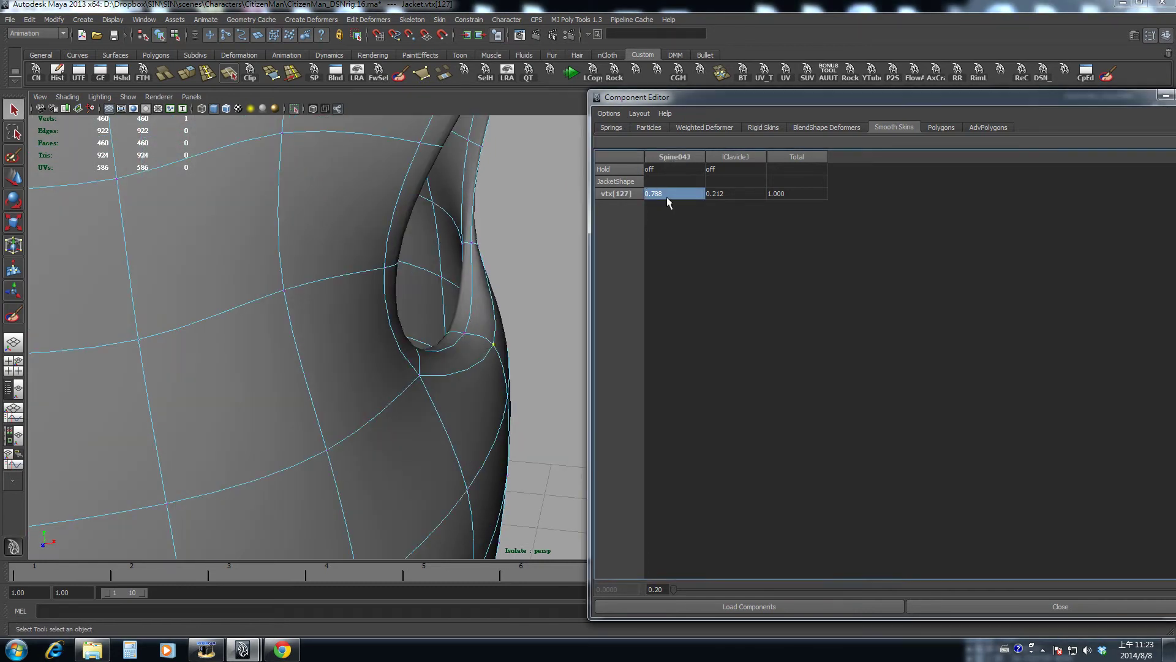
pyautogui.write('0.8')
pyautogui.press('Return')
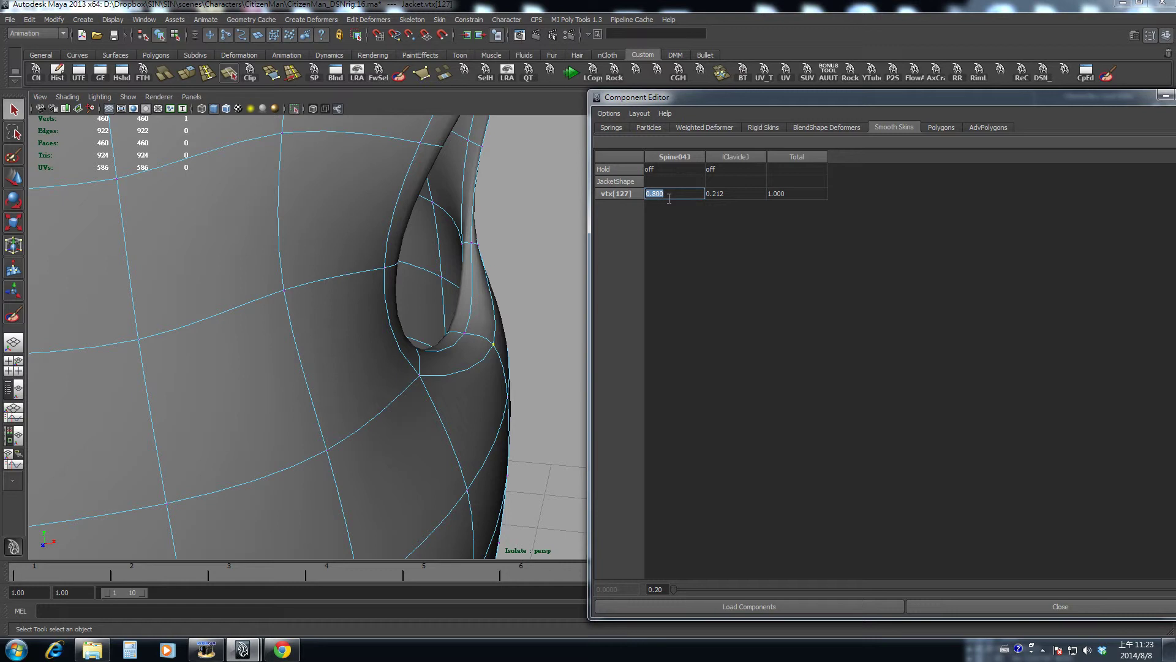
pyautogui.write('0.9')
pyautogui.press('Return')
pyautogui.click(732, 194)
pyautogui.keyDown('alt'); pyautogui.moveTo(546, 277); pyautogui.dragTo(493, 234, button='middle'); pyautogui.keyUp('alt')
pyautogui.keyDown('alt'); pyautogui.moveTo(494, 233); pyautogui.dragTo(468, 285); pyautogui.keyUp('alt')
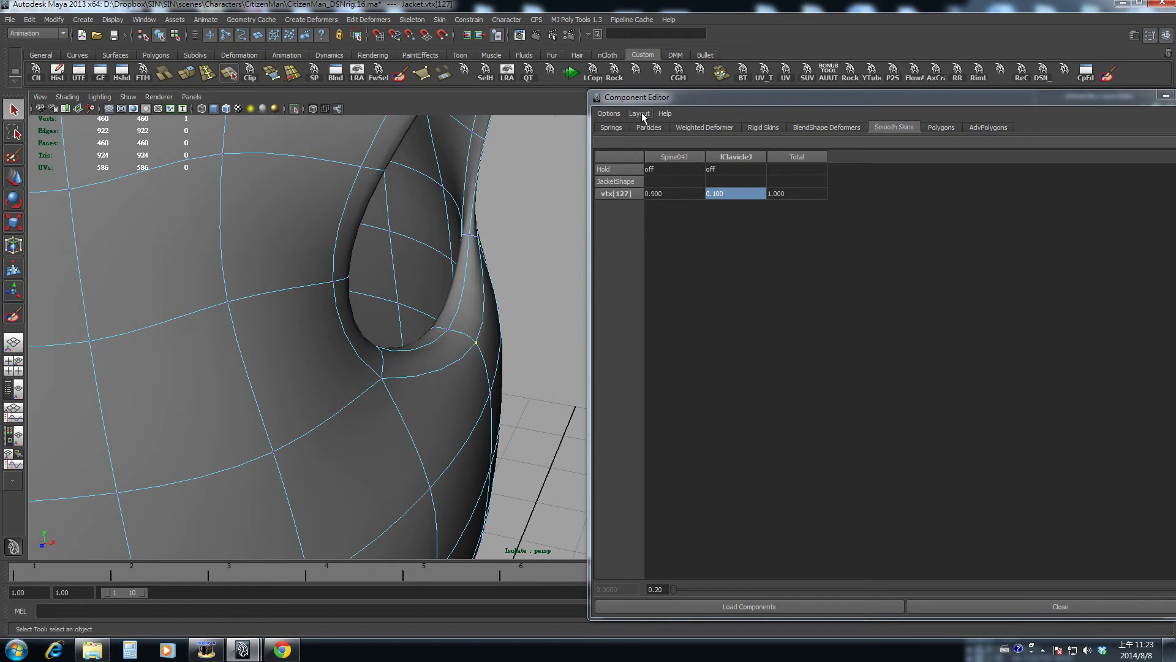
# Step: Show the zero-weight joint columns in the Component Editor and set the vertex's lShoulderJ weight to 0.1
pyautogui.click(616, 114)
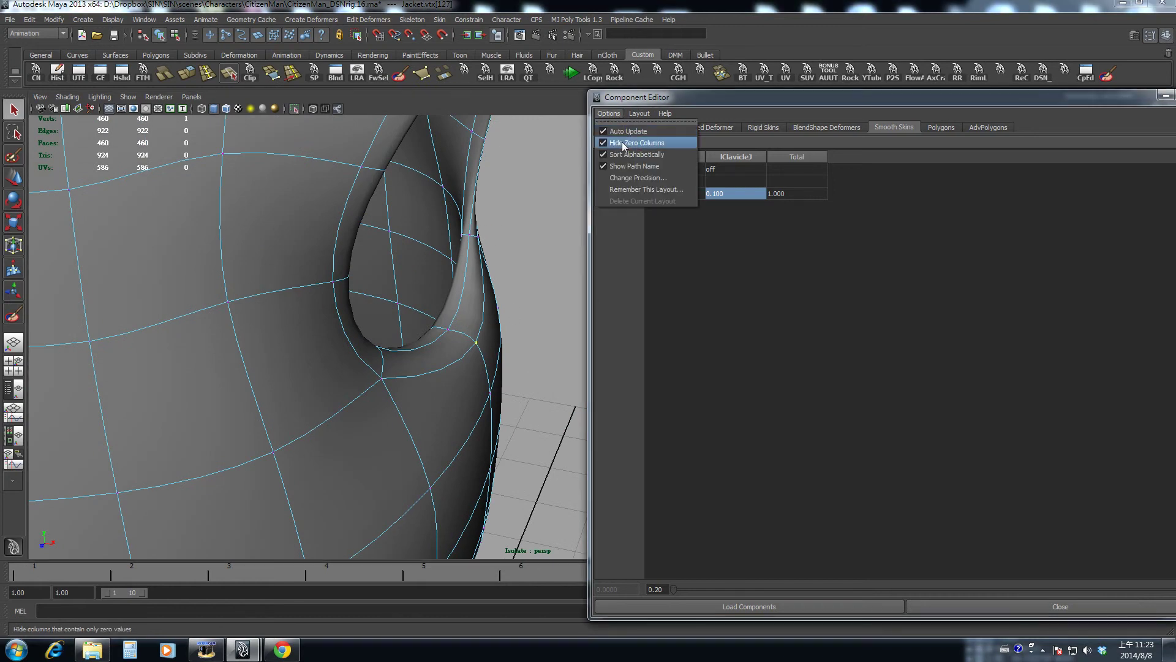
pyautogui.click(619, 145)
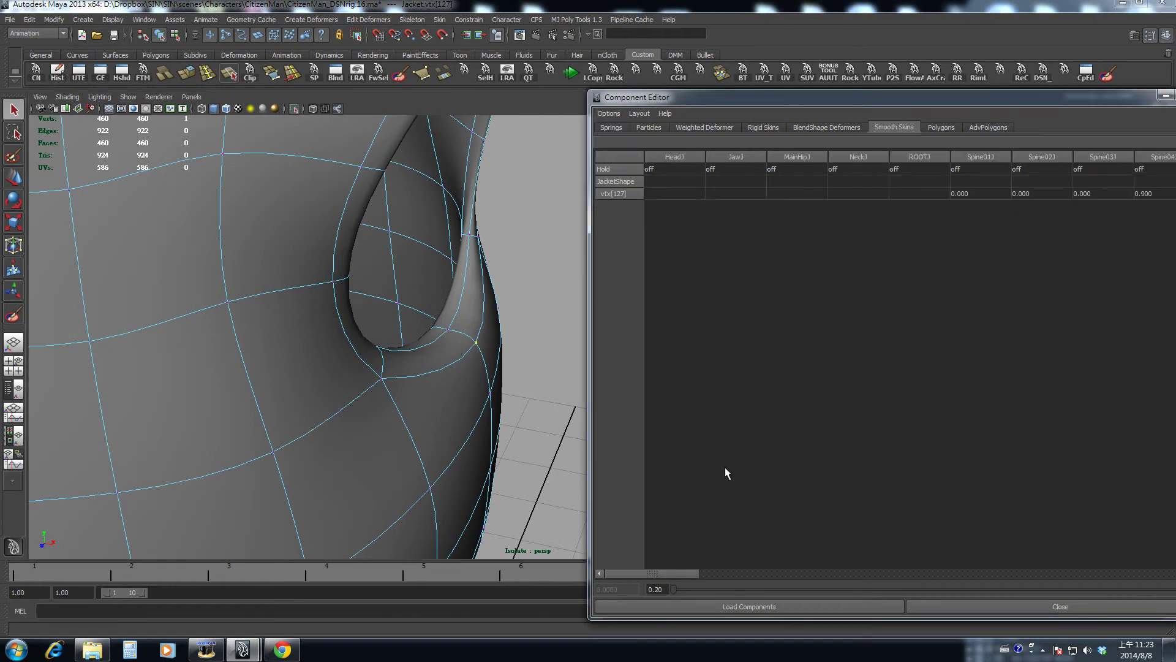
pyautogui.moveTo(625, 572); pyautogui.dragTo(878, 592)
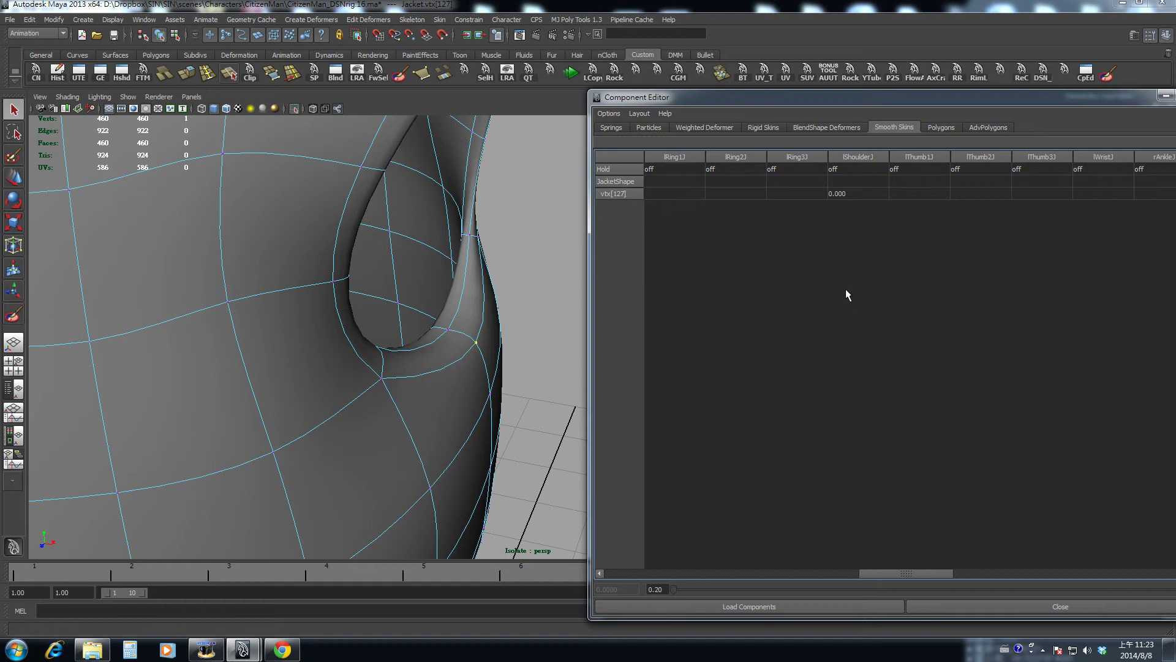
pyautogui.click(846, 194)
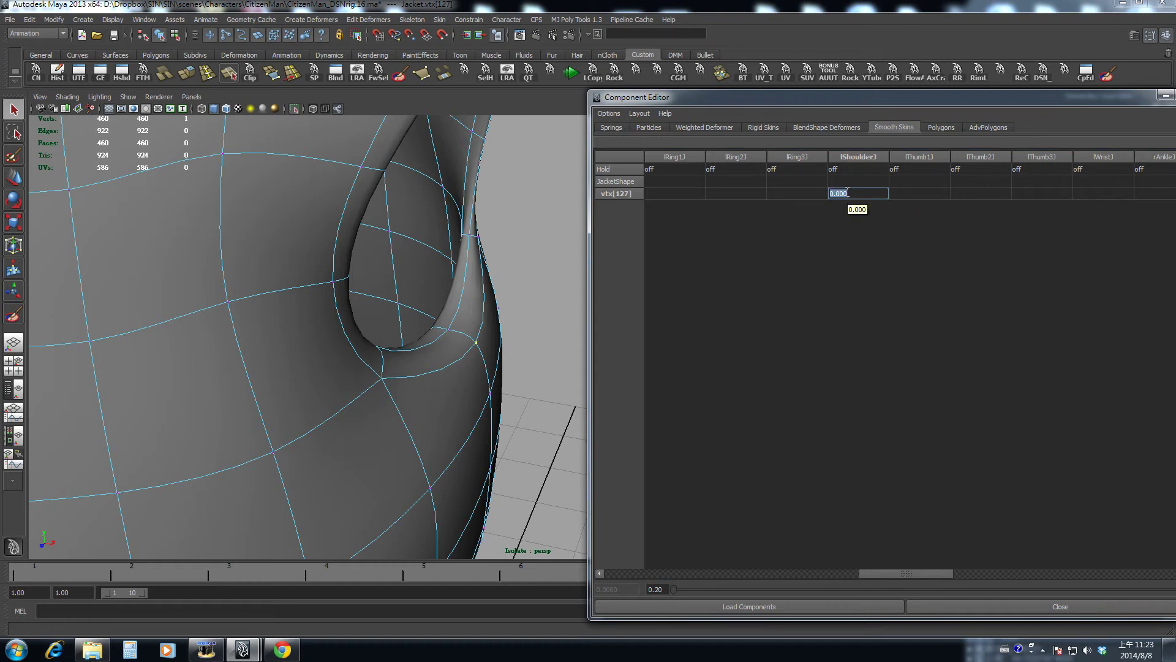
pyautogui.write('.1')
pyautogui.press('Return')
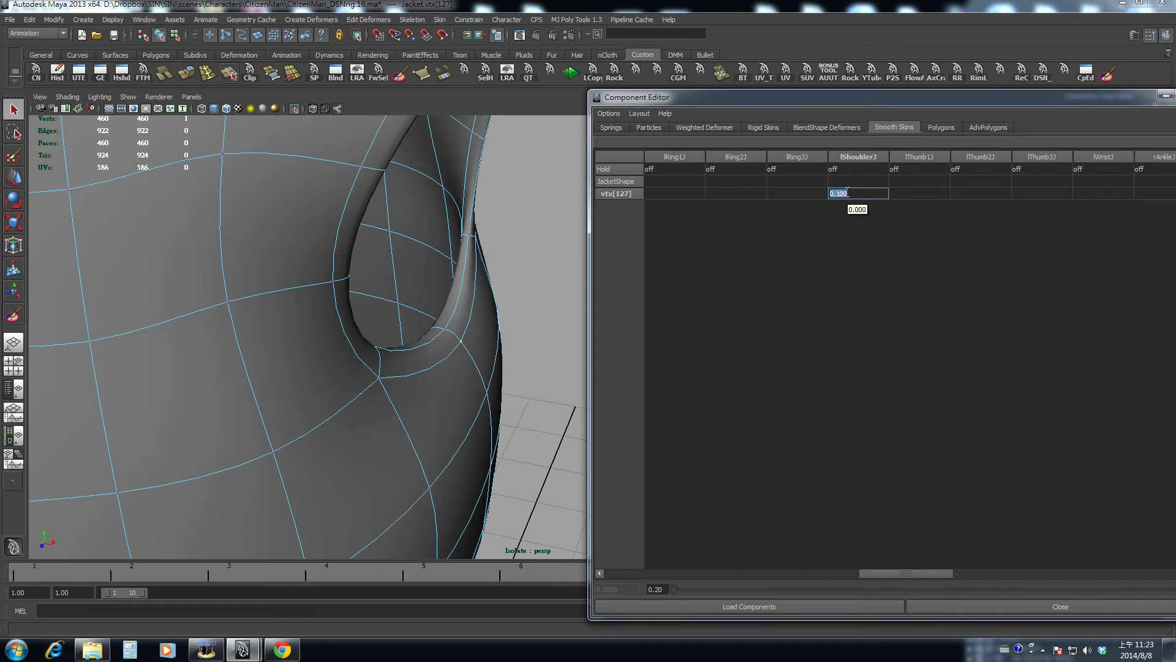
# Step: Try an lShoulderJ weight of 0.2 on the same vertex, and settle on 0.15
pyautogui.keyDown('alt'); pyautogui.moveTo(392, 362); pyautogui.dragTo(447, 358); pyautogui.keyUp('alt')
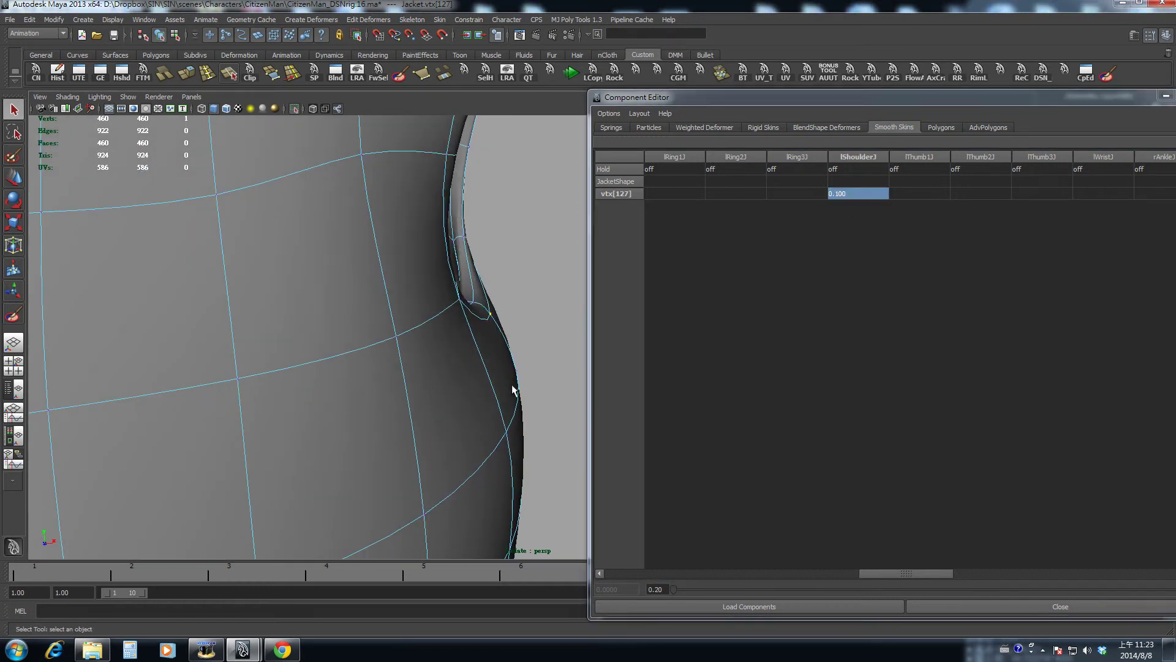
pyautogui.keyDown('alt'); pyautogui.moveTo(514, 390); pyautogui.dragTo(534, 372); pyautogui.keyUp('alt')
pyautogui.click(851, 194)
pyautogui.write('.2')
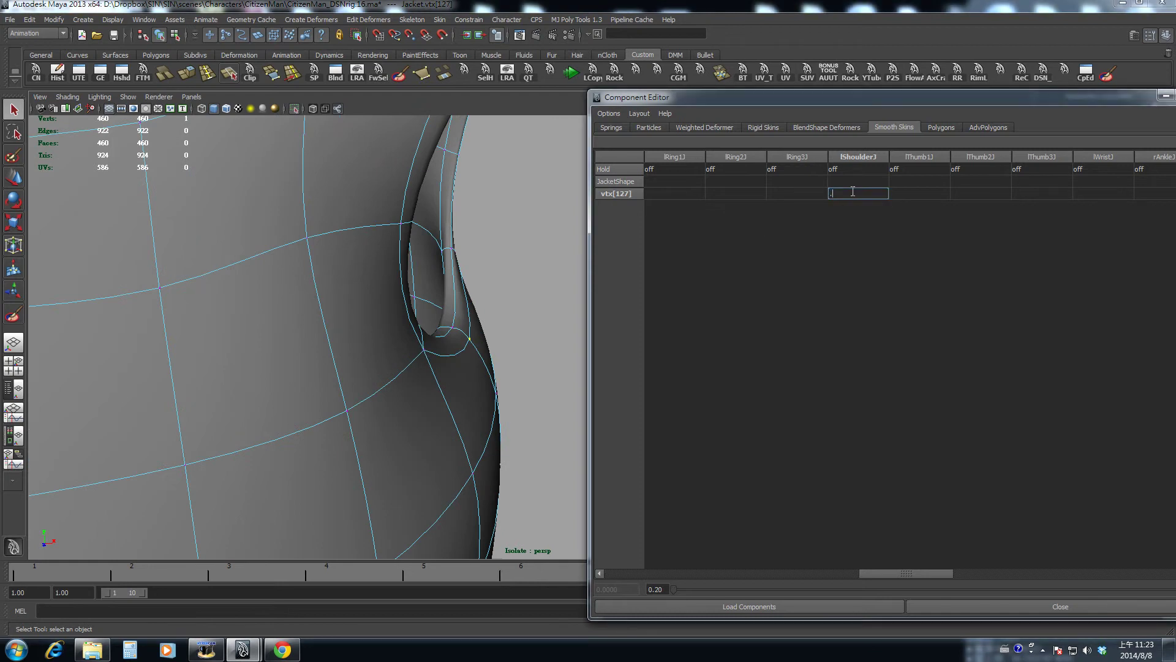
pyautogui.press('Return')
pyautogui.write('.')
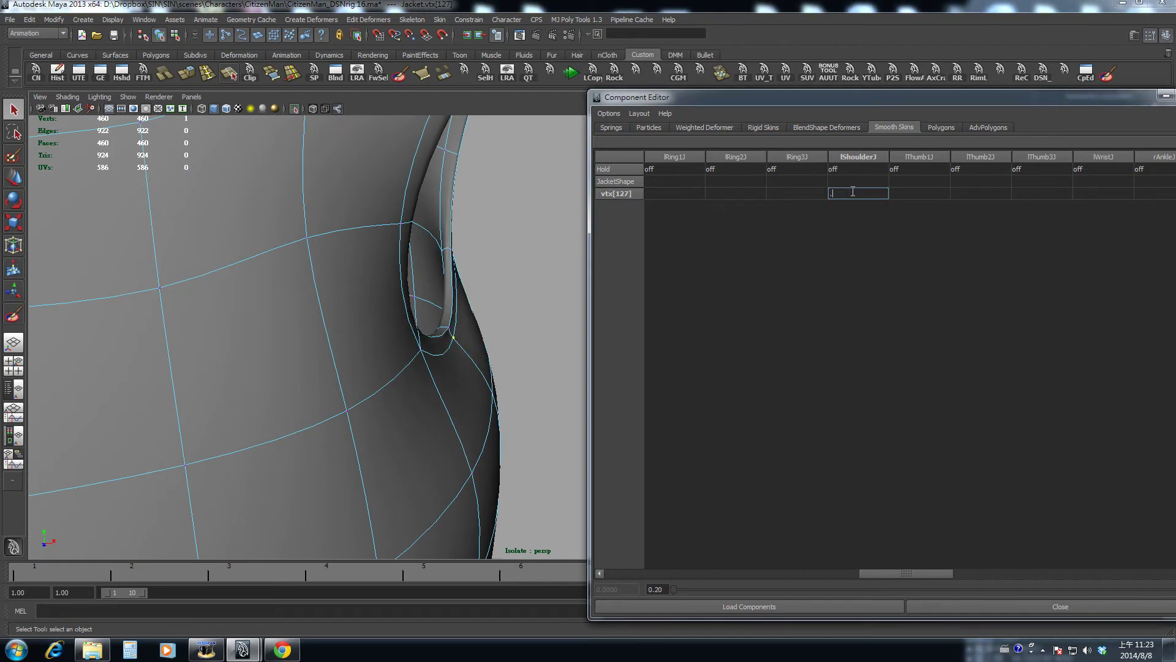
pyautogui.write('15')
pyautogui.press('Return')
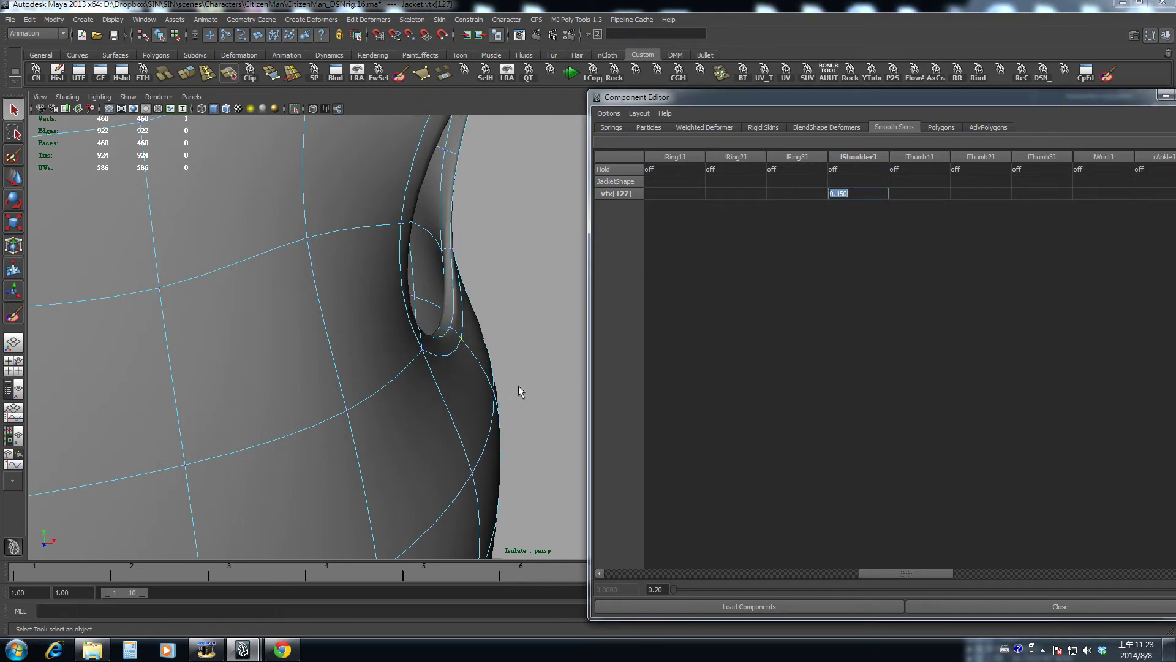
# Step: Select the outer jacket vertex one row below the armhole's bottom and set its lShoulderJ weight to 0.1
pyautogui.keyDown('alt'); pyautogui.moveTo(519, 391); pyautogui.dragTo(499, 357); pyautogui.keyUp('alt')
pyautogui.click(487, 365)
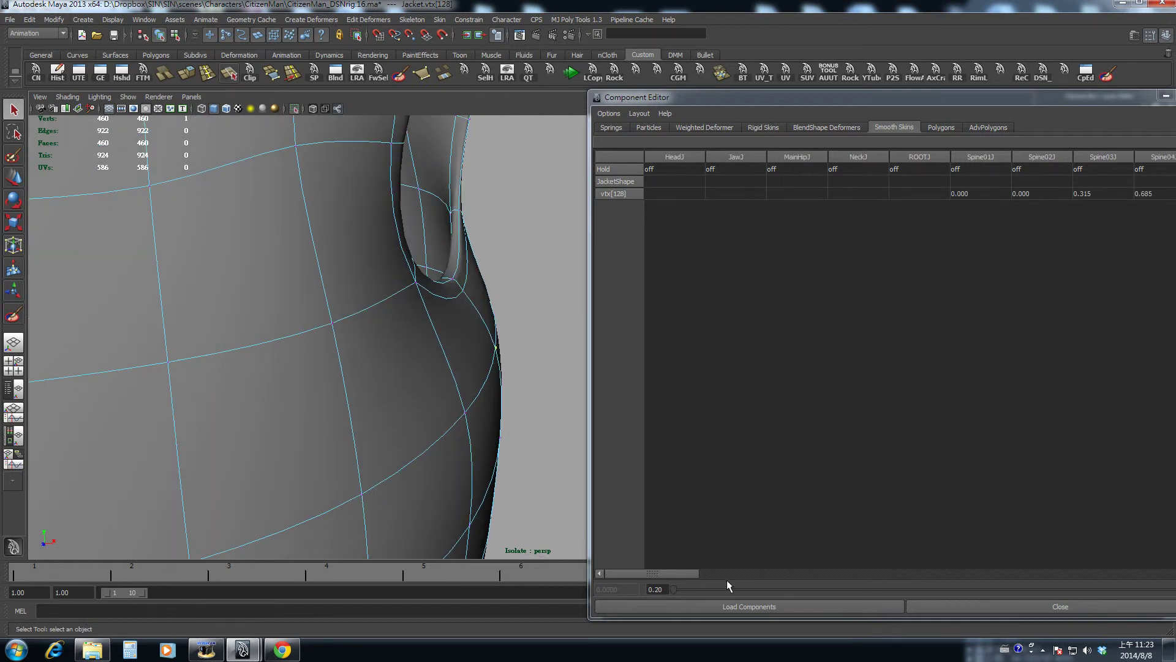
pyautogui.click(712, 573)
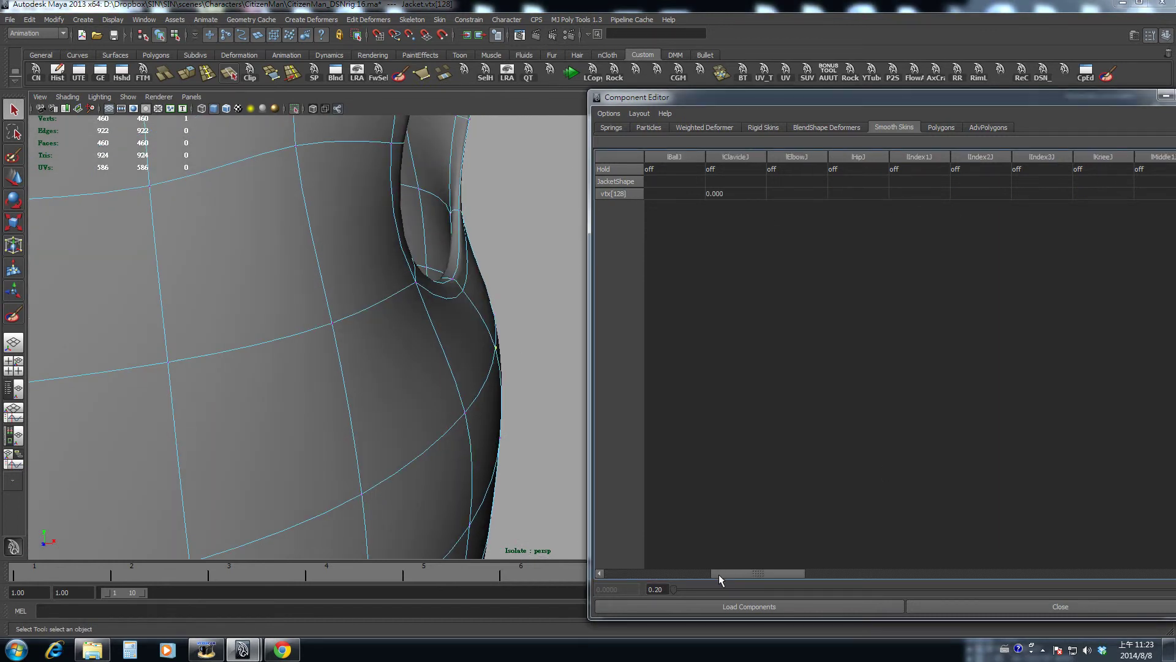
pyautogui.moveTo(724, 574); pyautogui.dragTo(830, 575)
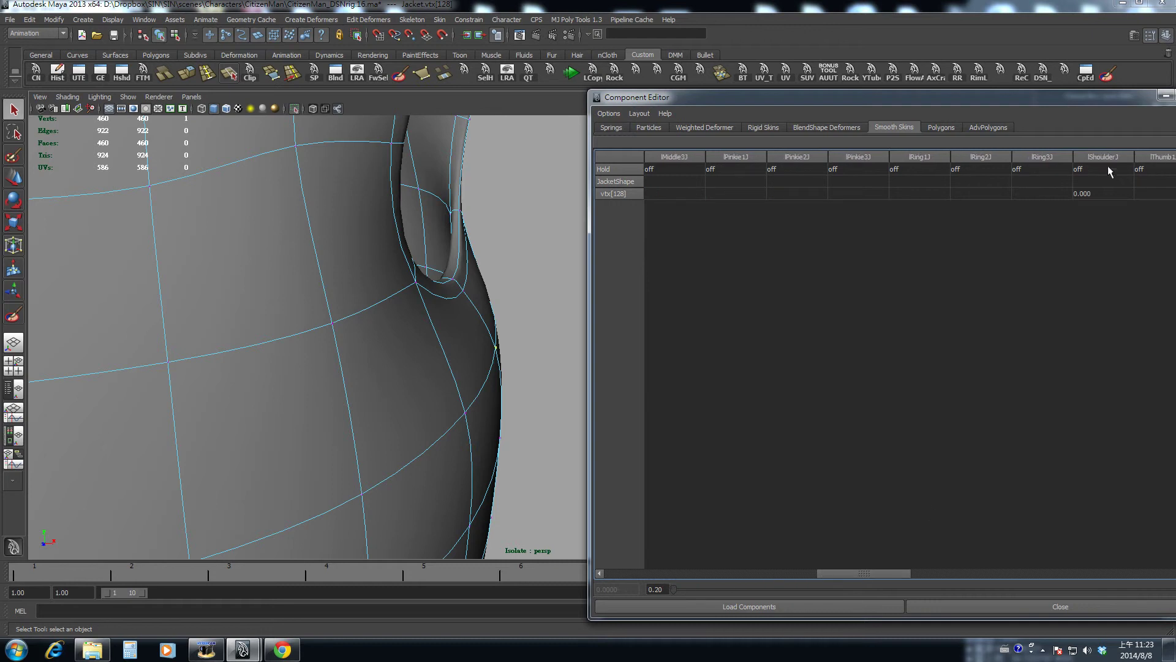
pyautogui.click(1089, 194)
pyautogui.write('0.1')
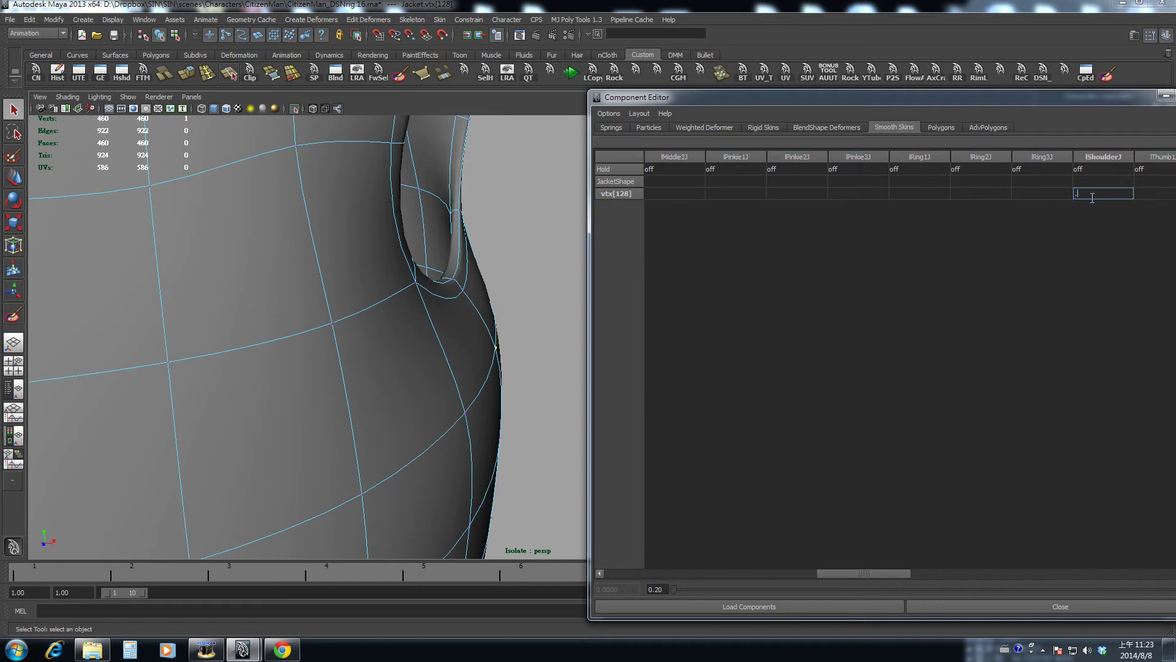
pyautogui.press('Return')
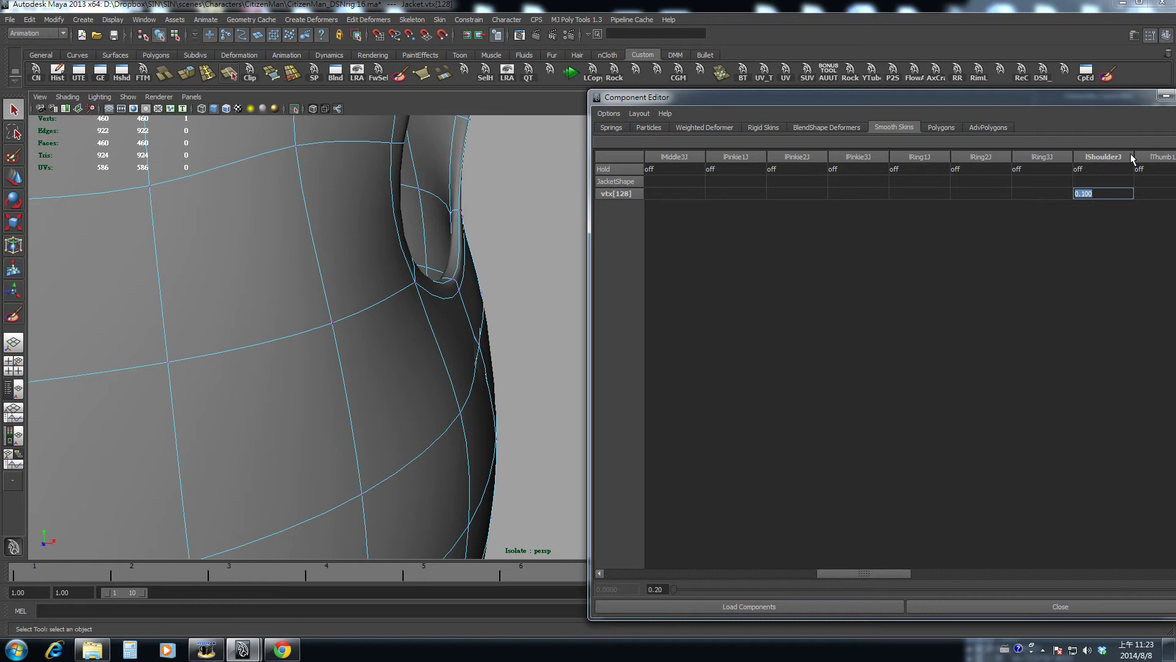
# Step: Try lShoulderJ weights of 0.15 and 0.2 on the vertex below the armhole, and settle on 0.05
pyautogui.write('0.15')
pyautogui.press('Return')
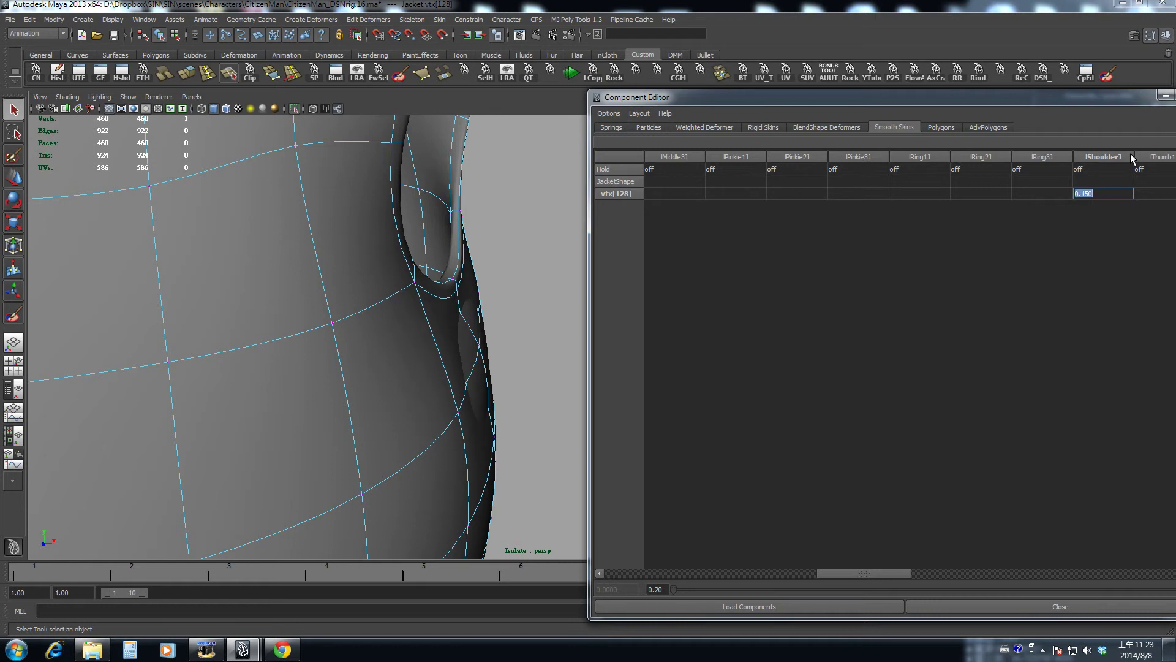
pyautogui.write('.2')
pyautogui.press('Return')
pyautogui.write('.')
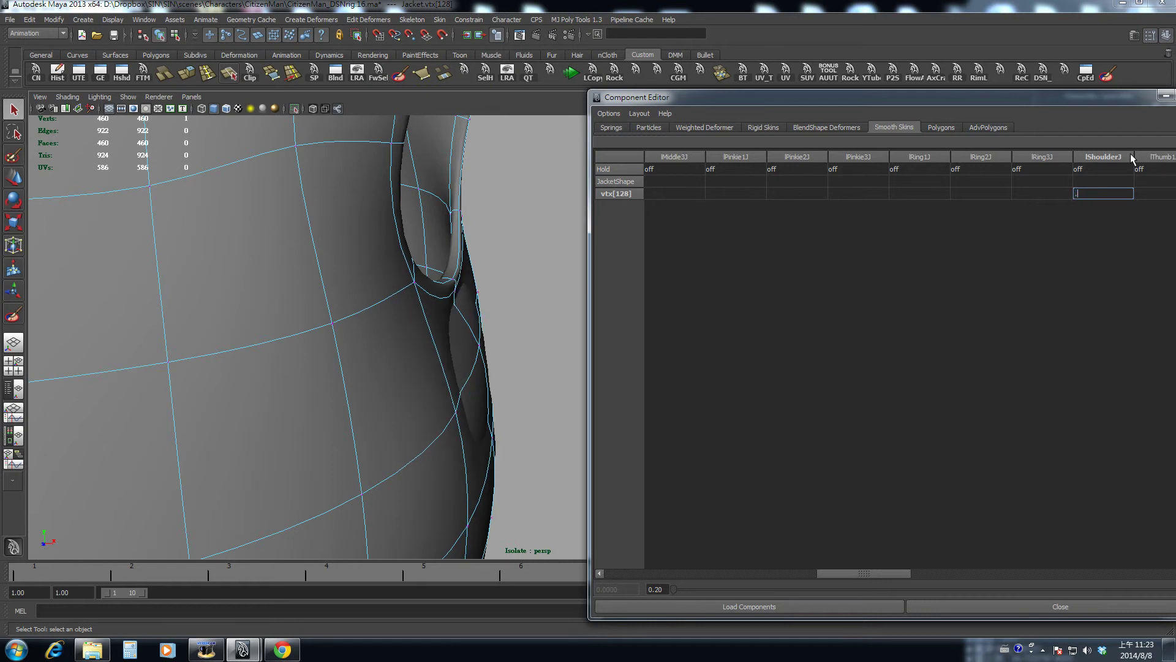
pyautogui.write('05')
pyautogui.press('Return')
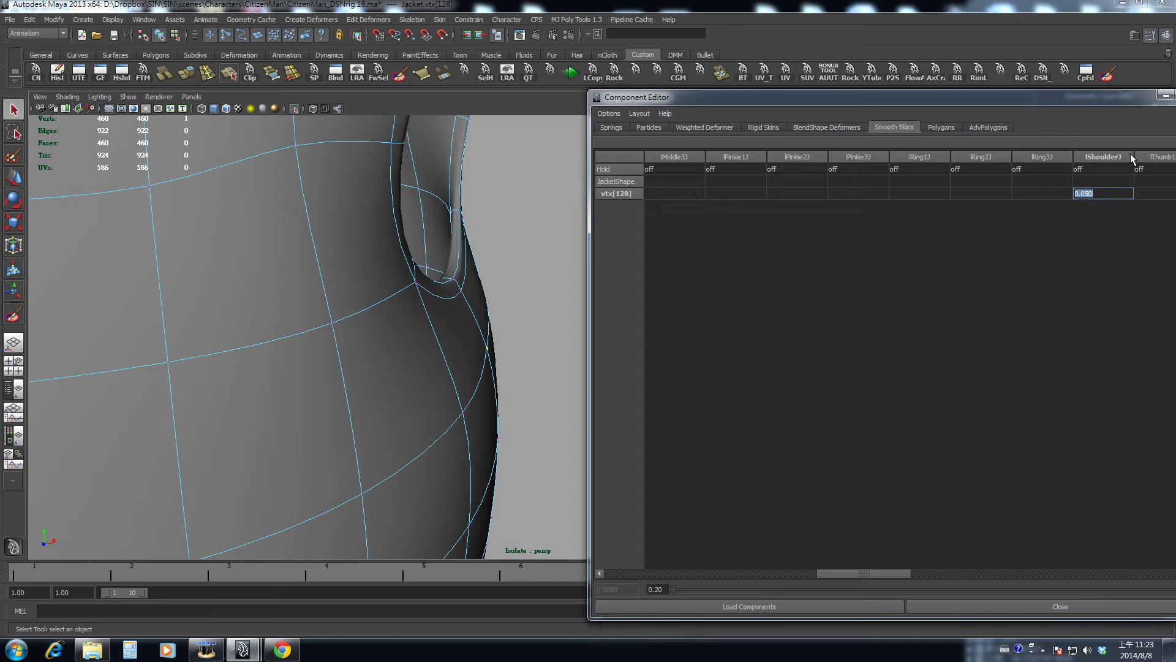
# Step: Add the matching inner-layer vertex to the selection in wireframe and set the lShoulderJ weight of both to 0.05
pyautogui.press('4')
pyautogui.moveTo(472, 362)
pyautogui.keyDown('alt'); pyautogui.mouseDown()
pyautogui.moveTo(486, 355)
pyautogui.moveTo(422, 383)
pyautogui.moveTo(441, 325)
pyautogui.moveTo(444, 343)
pyautogui.moveTo(414, 350)
pyautogui.mouseUp(); pyautogui.keyUp('alt')
pyautogui.keyDown('shift'); pyautogui.click(451, 357); pyautogui.keyUp('shift')
pyautogui.click(736, 571)
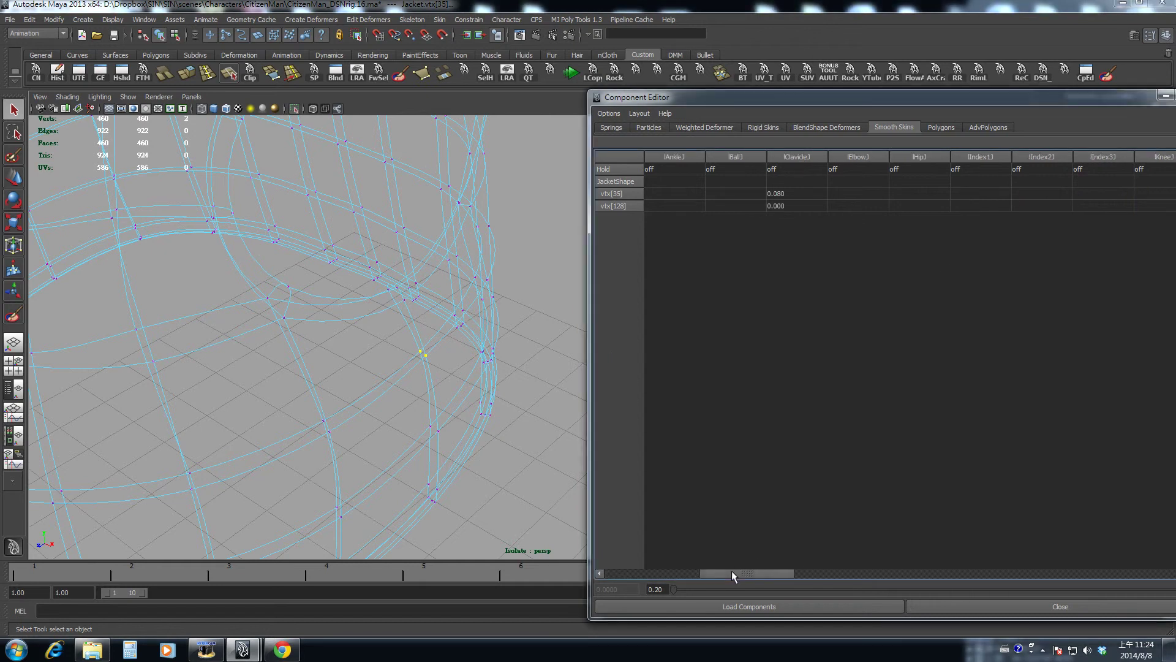
pyautogui.moveTo(731, 571); pyautogui.dragTo(864, 582)
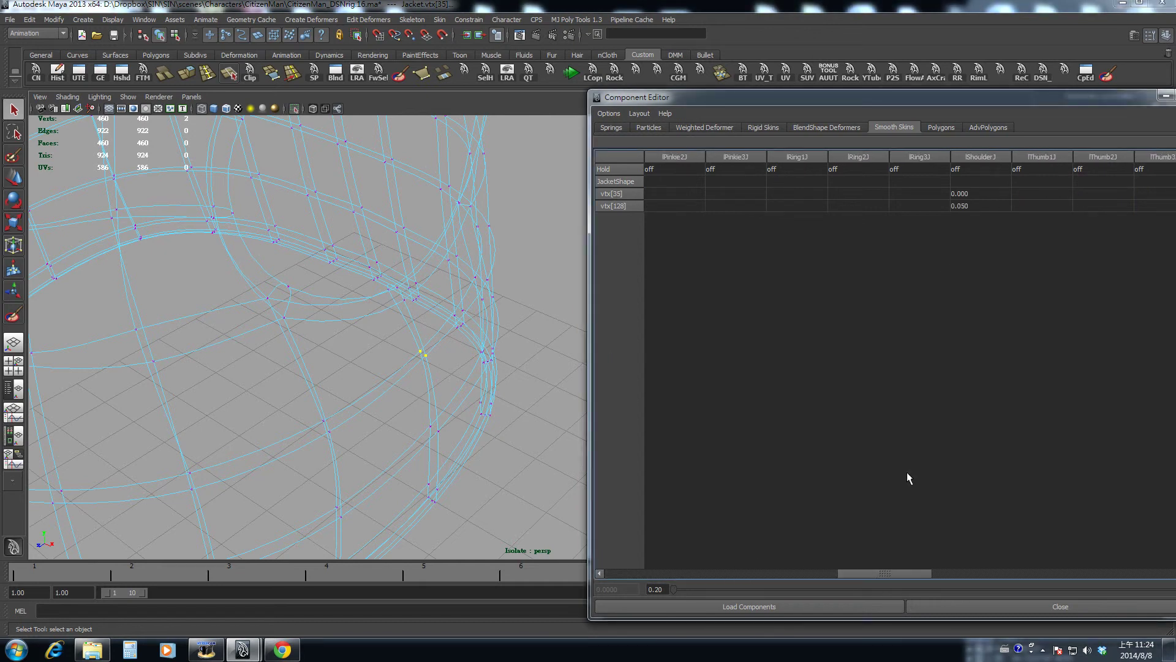
pyautogui.moveTo(970, 195); pyautogui.dragTo(972, 205)
pyautogui.write('.05')
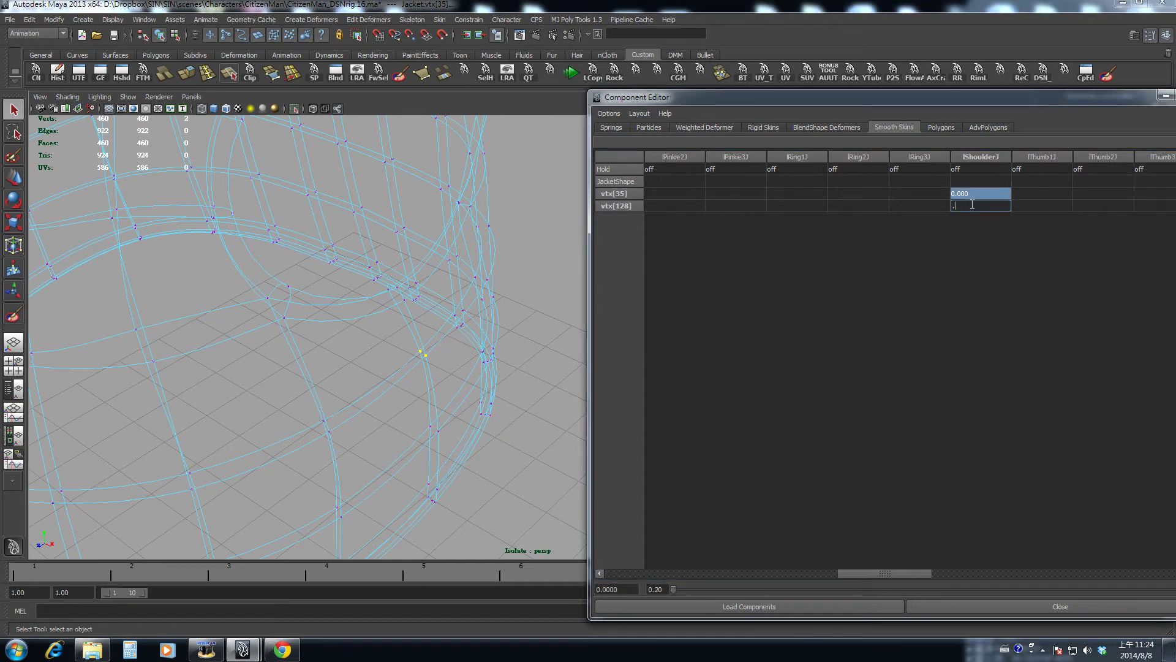
pyautogui.press('Return')
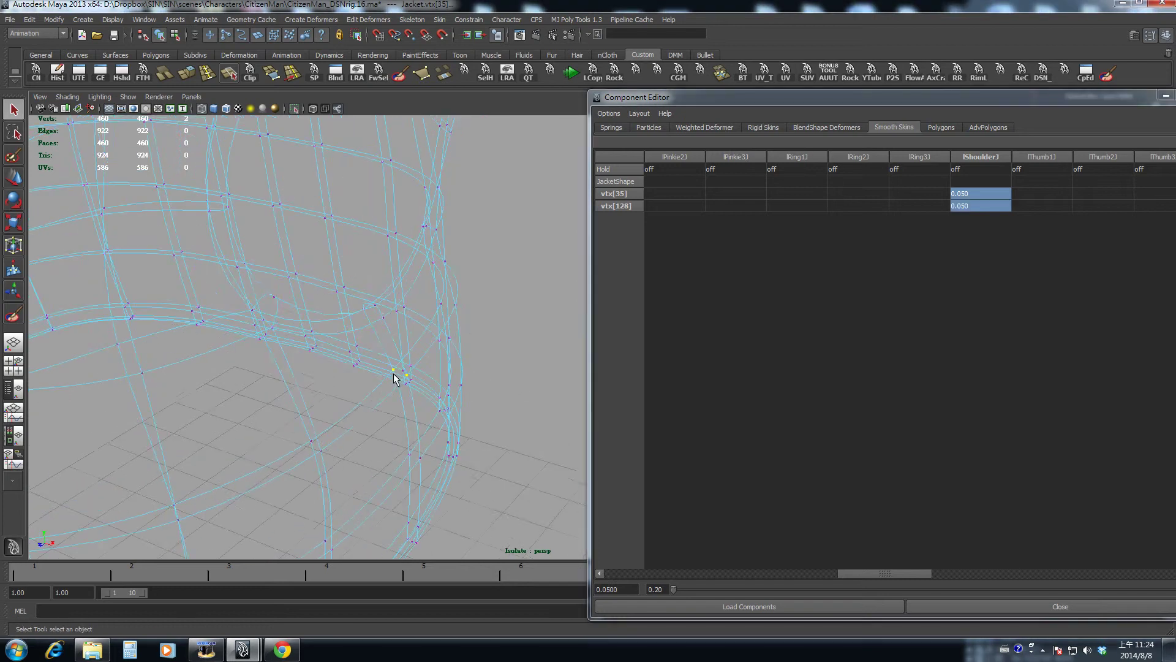
# Step: Select the outer and inner vertices further down the jacket's side in wireframe and bring up their lShoulderJ weights
pyautogui.press('5')
pyautogui.moveTo(407, 388)
pyautogui.keyDown('alt'); pyautogui.mouseDown()
pyautogui.moveTo(433, 388)
pyautogui.moveTo(372, 369)
pyautogui.moveTo(411, 410)
pyautogui.mouseUp(); pyautogui.keyUp('alt')
pyautogui.press('4')
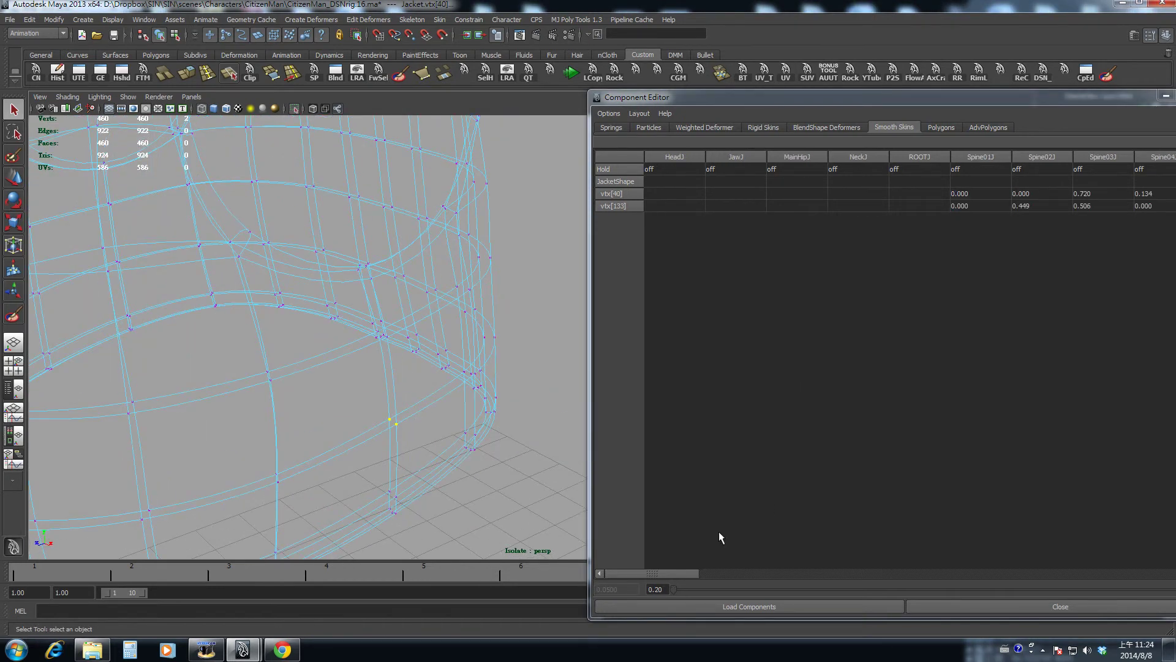
pyautogui.moveTo(681, 568); pyautogui.dragTo(867, 576)
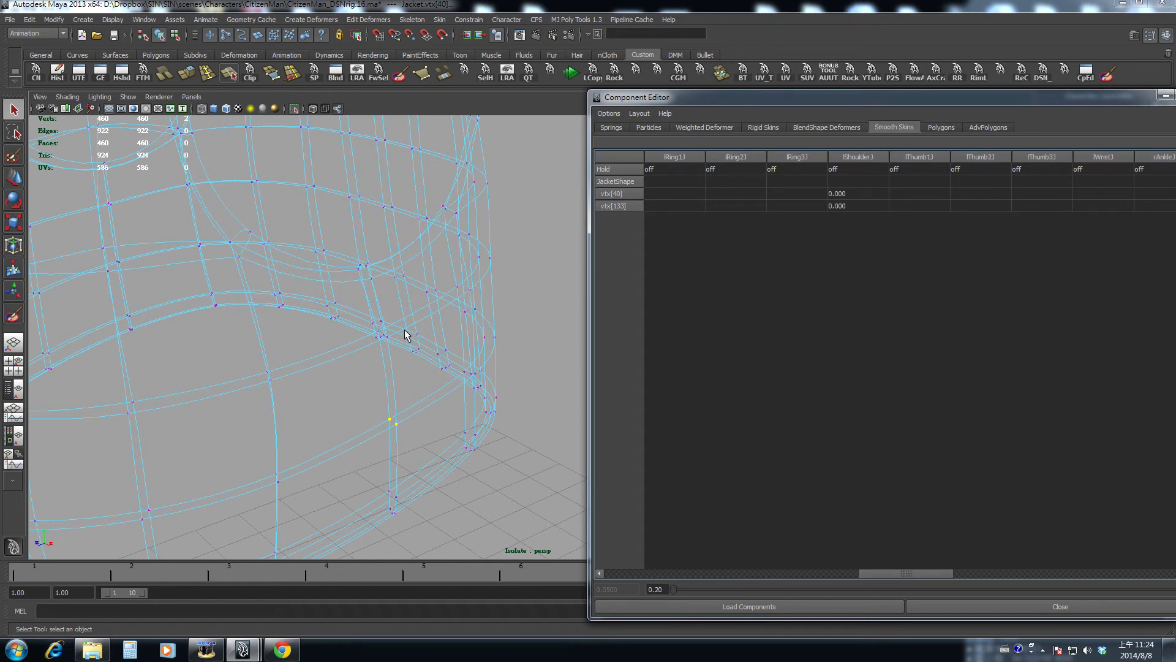
# Step: Check the shaded jacket from the front while scrubbing the arm animation back to frame 1
pyautogui.keyDown('alt'); pyautogui.moveTo(406, 331); pyautogui.dragTo(491, 325); pyautogui.keyUp('alt')
pyautogui.press('5')
pyautogui.keyDown('alt'); pyautogui.moveTo(492, 334); pyautogui.dragTo(261, 343, button='right'); pyautogui.keyUp('alt')
pyautogui.keyDown('alt'); pyautogui.moveTo(261, 343); pyautogui.dragTo(379, 341); pyautogui.keyUp('alt')
pyautogui.click(408, 574)
pyautogui.moveTo(408, 572); pyautogui.dragTo(3, 559)
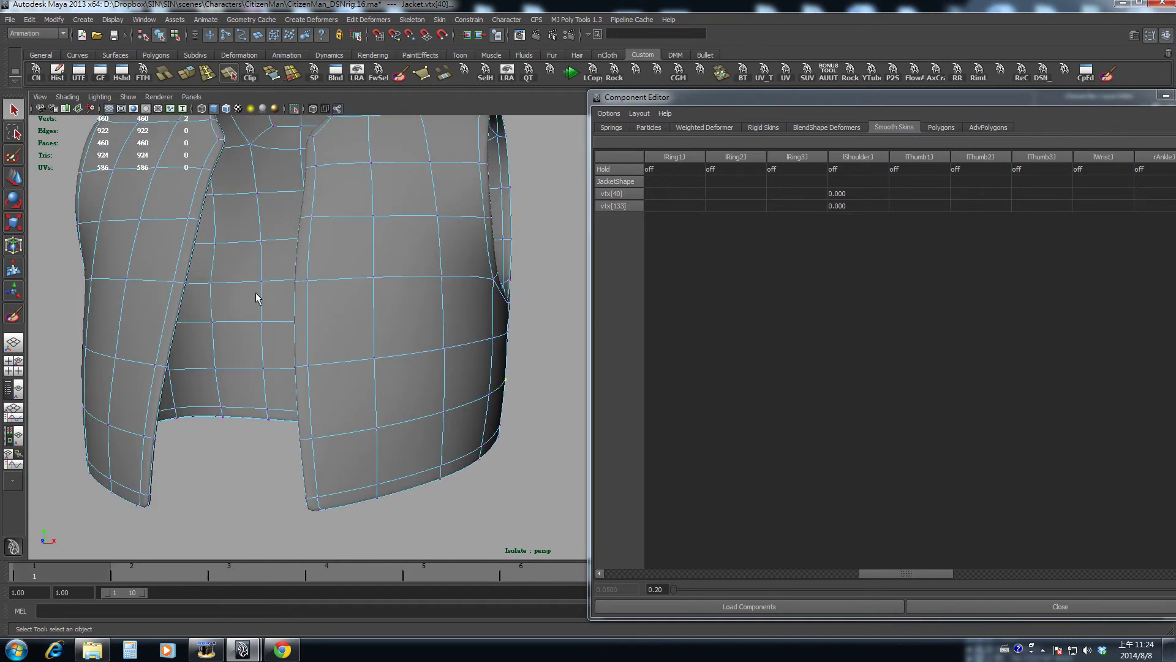
# Step: Show the whole character again and scrub to frame 5 to check the jacket's armhole with the arm raised
pyautogui.hotkey('shift', 'i')
pyautogui.keyDown('alt'); pyautogui.moveTo(384, 306); pyautogui.dragTo(369, 343, button='middle'); pyautogui.keyUp('alt')
pyautogui.moveTo(385, 575); pyautogui.dragTo(421, 573)
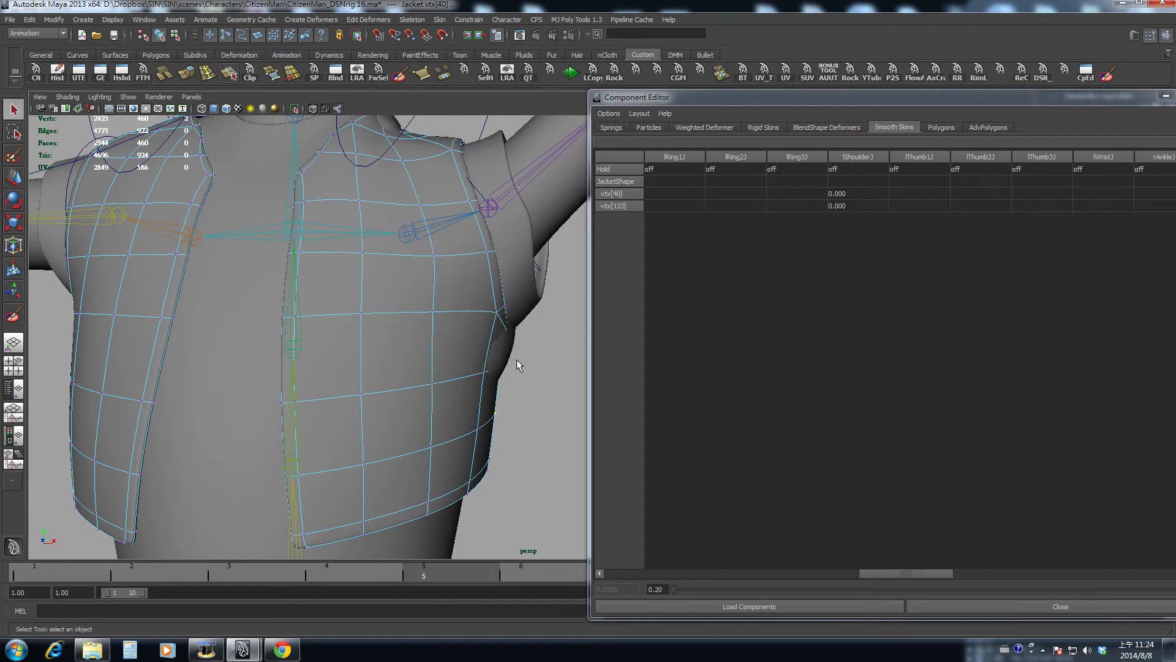
pyautogui.keyDown('alt'); pyautogui.moveTo(512, 357); pyautogui.dragTo(478, 340); pyautogui.keyUp('alt')
# Step: Select the whole jacket and scrub the arm animation to check how it deforms with the left arm lowered
pyautogui.click(502, 349)
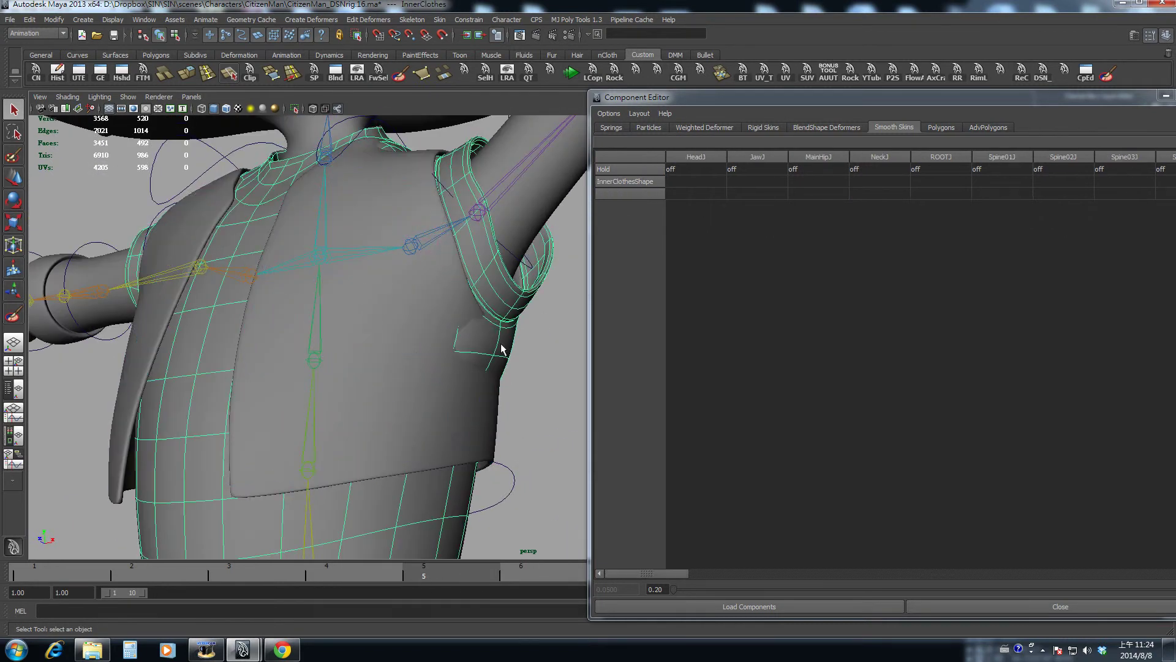
pyautogui.click(408, 393)
pyautogui.keyDown('alt'); pyautogui.moveTo(409, 395); pyautogui.dragTo(483, 421); pyautogui.keyUp('alt')
pyautogui.keyDown('alt'); pyautogui.moveTo(483, 421); pyautogui.dragTo(446, 414, button='right'); pyautogui.keyUp('alt')
pyautogui.hotkey('shift', 'i')
pyautogui.hotkey('ctrl', '1')
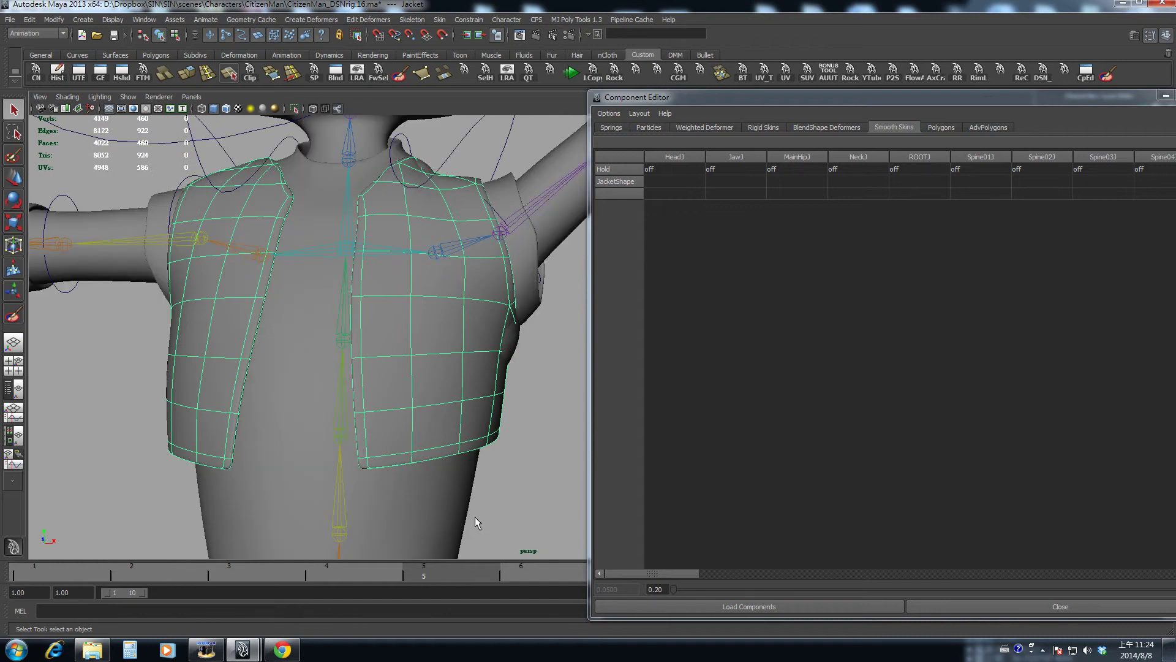
pyautogui.moveTo(438, 567); pyautogui.dragTo(771, 639)
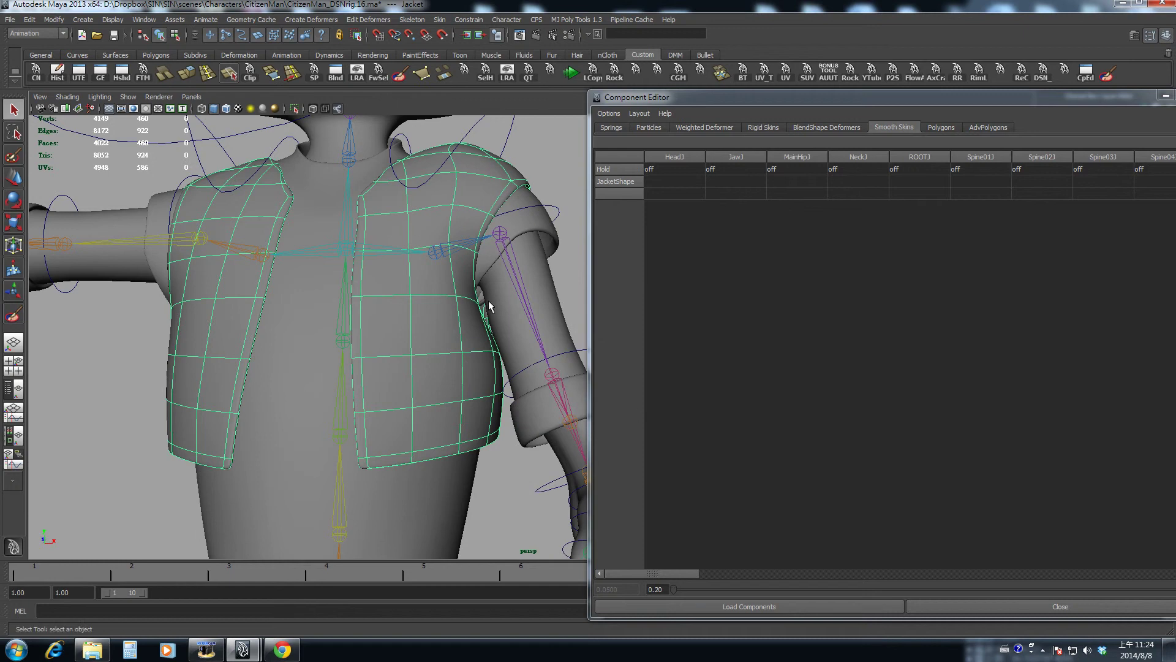
# Step: Select the three outer, rim and inner jacket vertices at the front lower corner of the left armhole
pyautogui.keyDown('alt'); pyautogui.moveTo(487, 300); pyautogui.dragTo(364, 370); pyautogui.keyUp('alt')
pyautogui.keyDown('alt'); pyautogui.moveTo(439, 380); pyautogui.dragTo(433, 386); pyautogui.keyUp('alt')
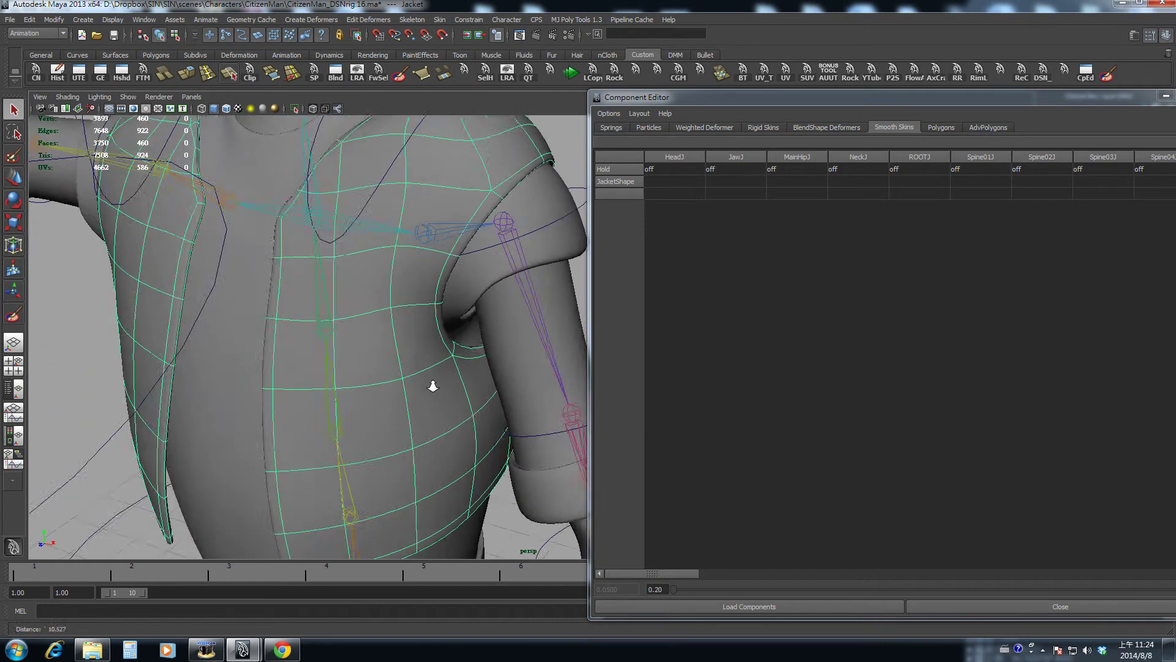
pyautogui.moveTo(433, 386)
pyautogui.keyDown('alt'); pyautogui.mouseDown(button='right')
pyautogui.moveTo(439, 400)
pyautogui.moveTo(412, 392)
pyautogui.mouseUp(button='right'); pyautogui.keyUp('alt')
pyautogui.click(421, 365)
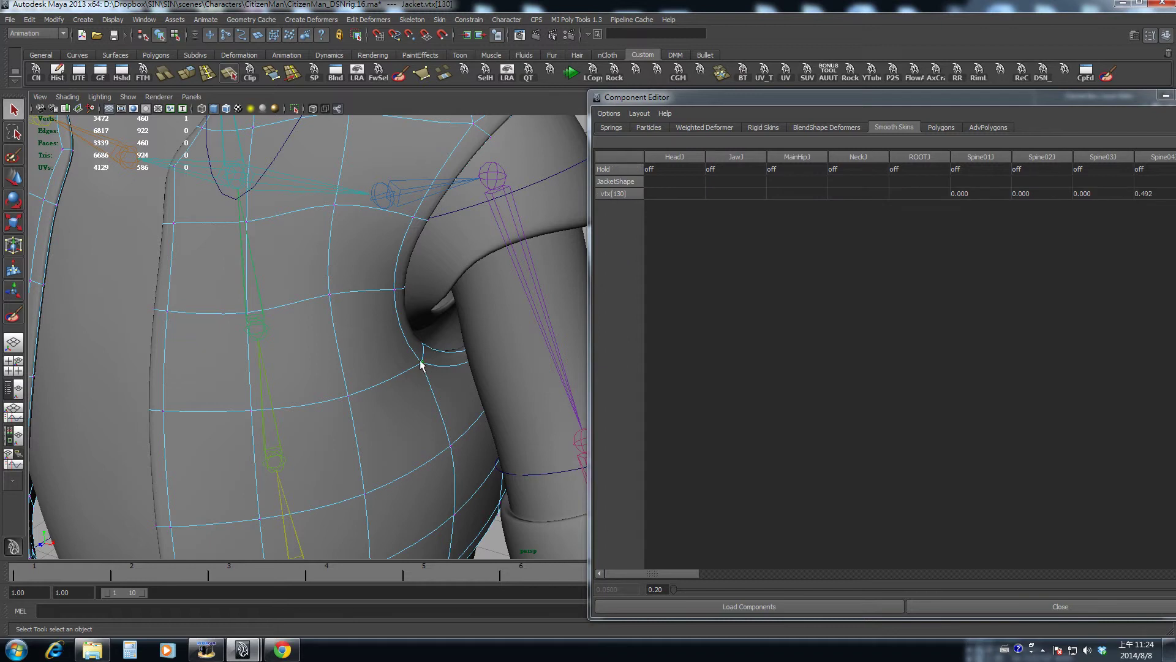
pyautogui.keyDown('shift'); pyautogui.click(421, 366); pyautogui.keyUp('shift')
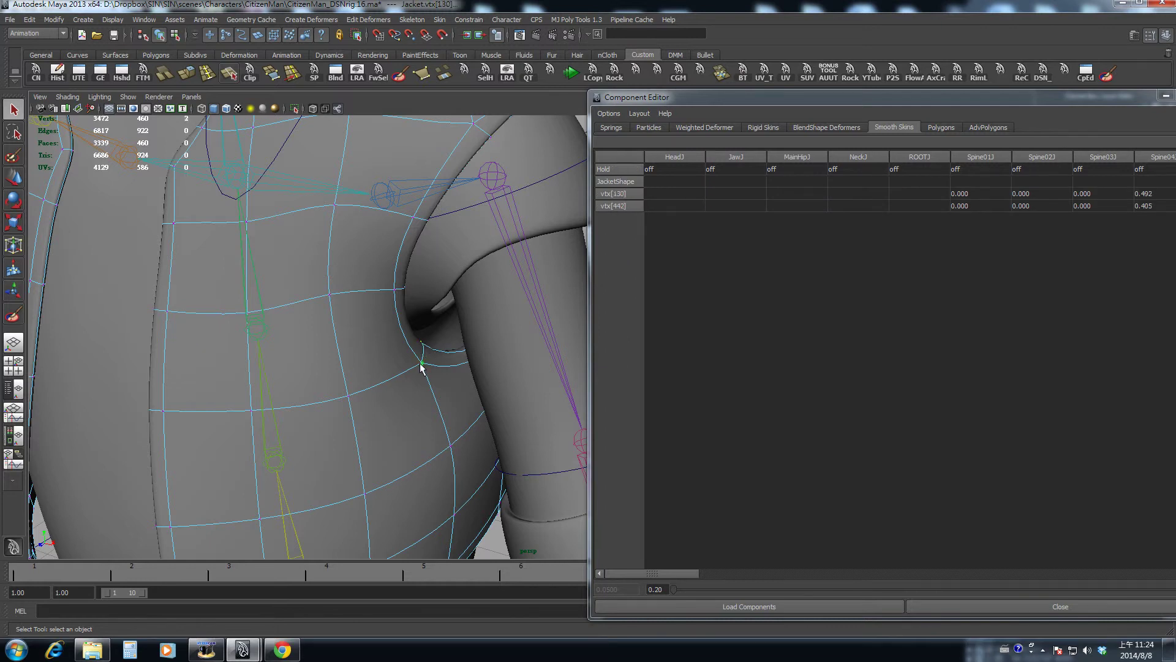
pyautogui.press('4')
pyautogui.keyDown('shift'); pyautogui.click(412, 376); pyautogui.keyUp('shift')
pyautogui.press('5')
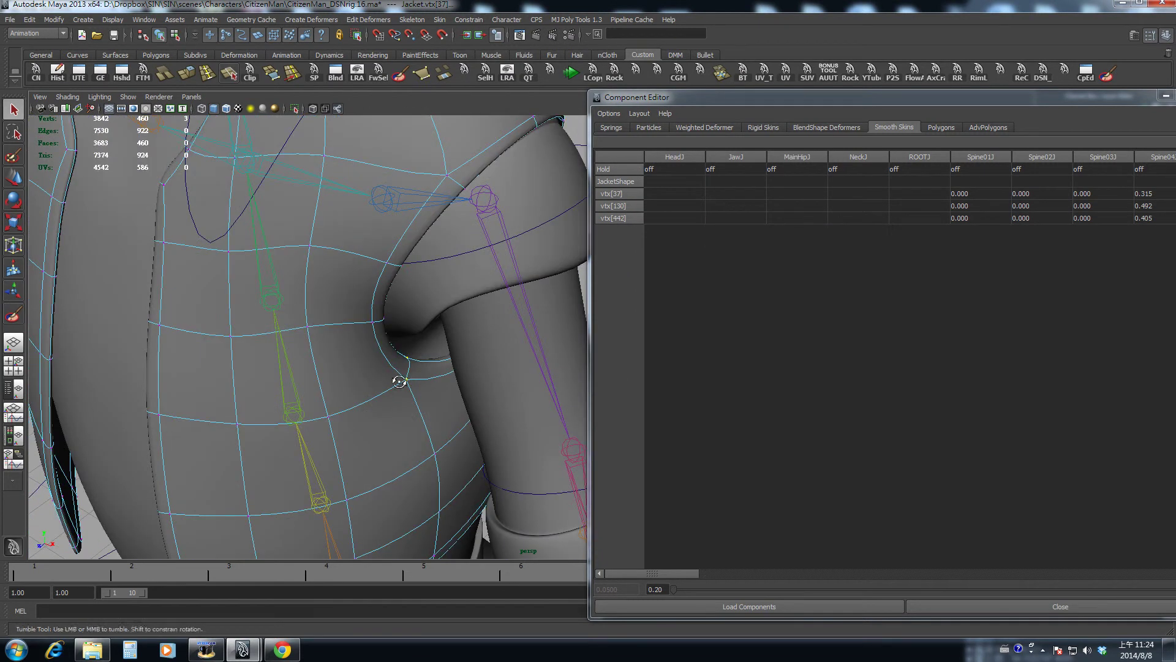
# Step: Inspect the selected armhole vertices through the meshes in X-ray display, and restore the opaque display
pyautogui.click(311, 108)
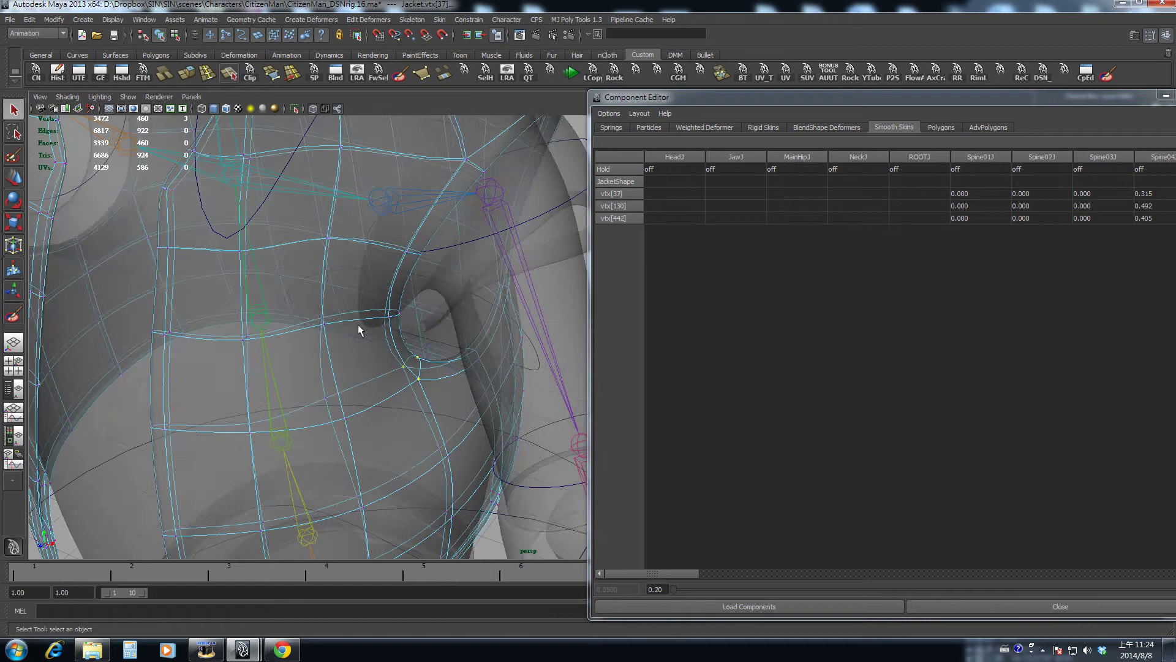
pyautogui.moveTo(360, 326)
pyautogui.keyDown('alt'); pyautogui.mouseDown()
pyautogui.moveTo(336, 335)
pyautogui.moveTo(347, 314)
pyautogui.moveTo(373, 338)
pyautogui.mouseUp(); pyautogui.keyUp('alt')
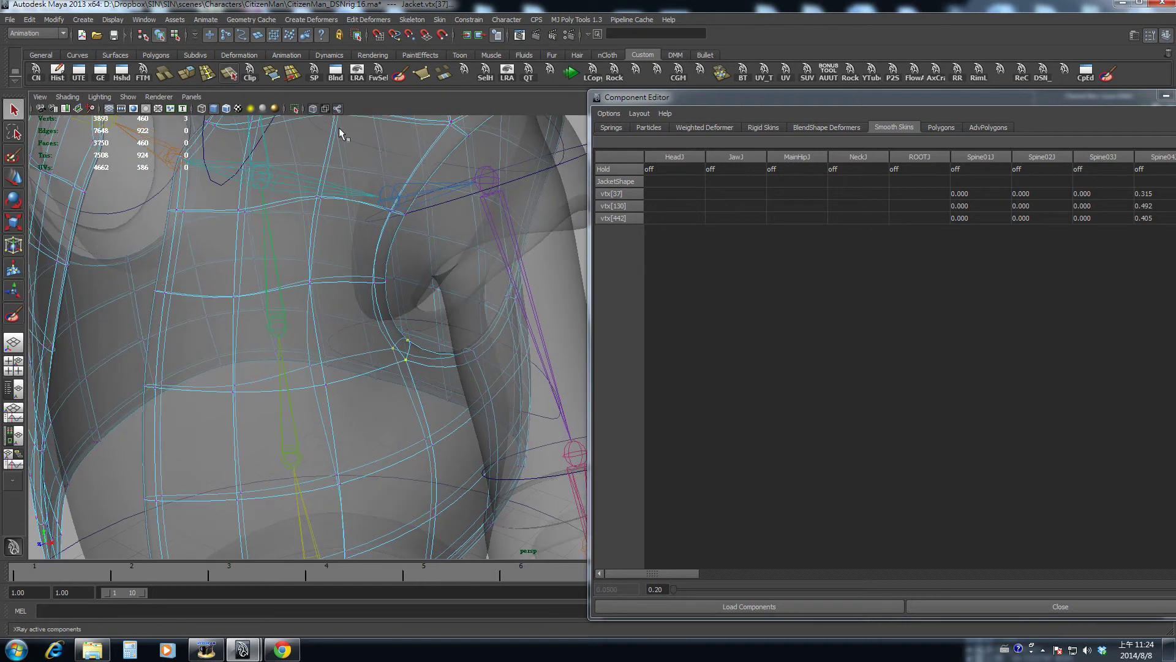
pyautogui.click(315, 109)
pyautogui.keyDown('alt'); pyautogui.moveTo(360, 286); pyautogui.dragTo(530, 238); pyautogui.keyUp('alt')
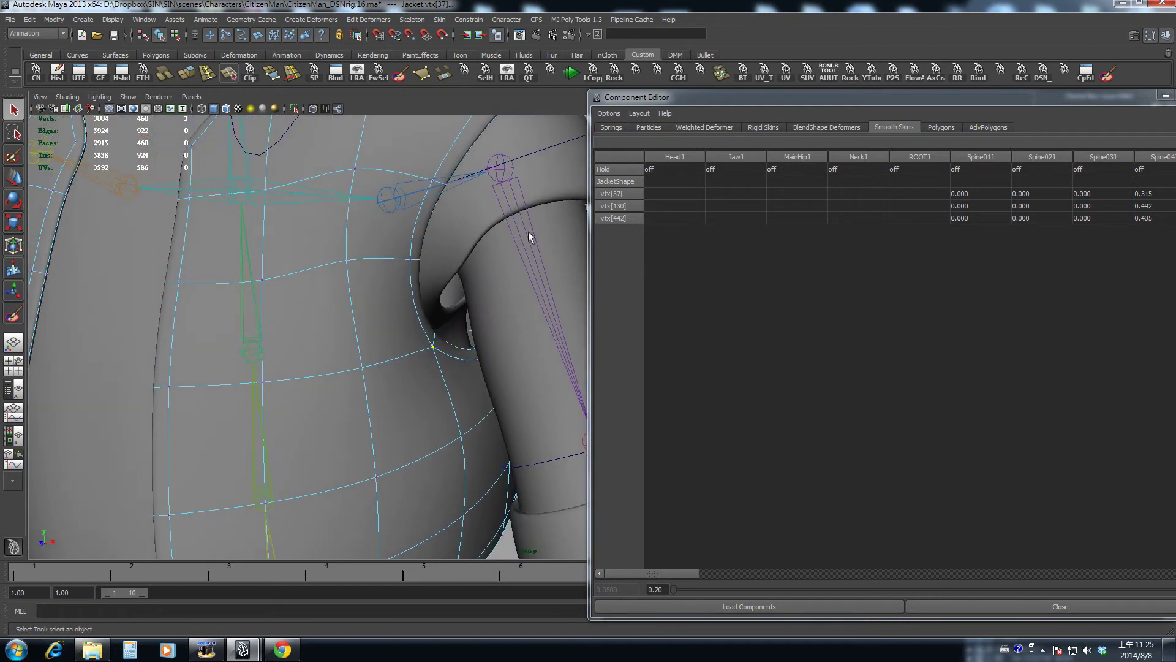
# Step: Set the lShoulderJ weight of the three selected vertices at the armhole's front lower corner to 0.1
pyautogui.click(722, 573)
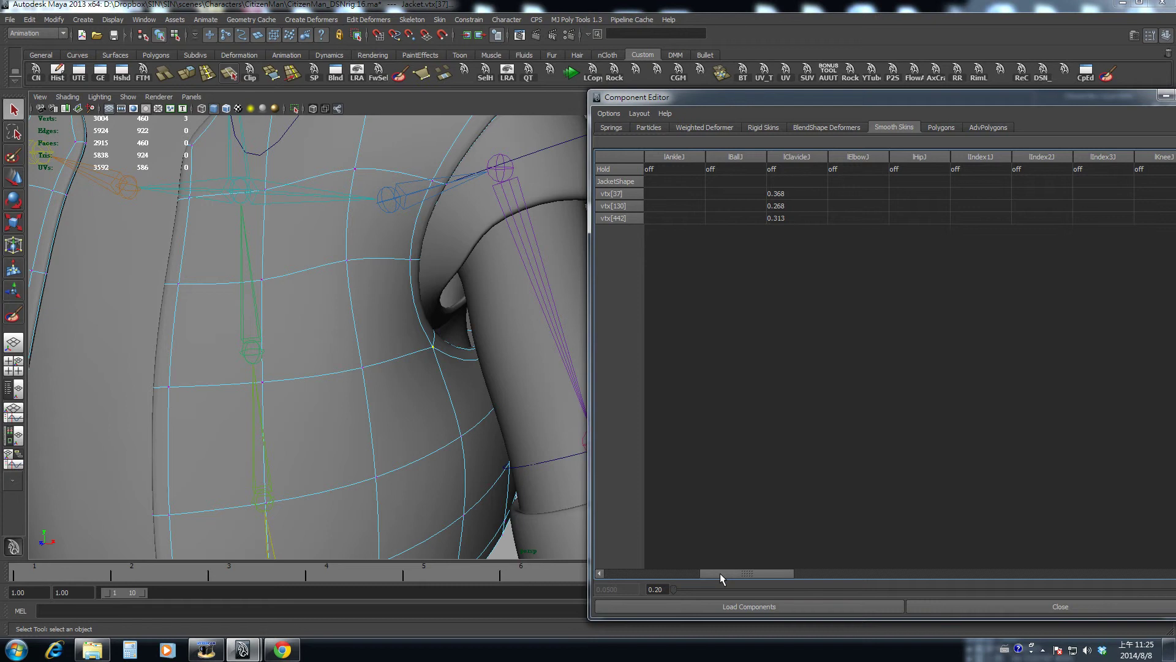
pyautogui.moveTo(720, 572); pyautogui.dragTo(872, 578)
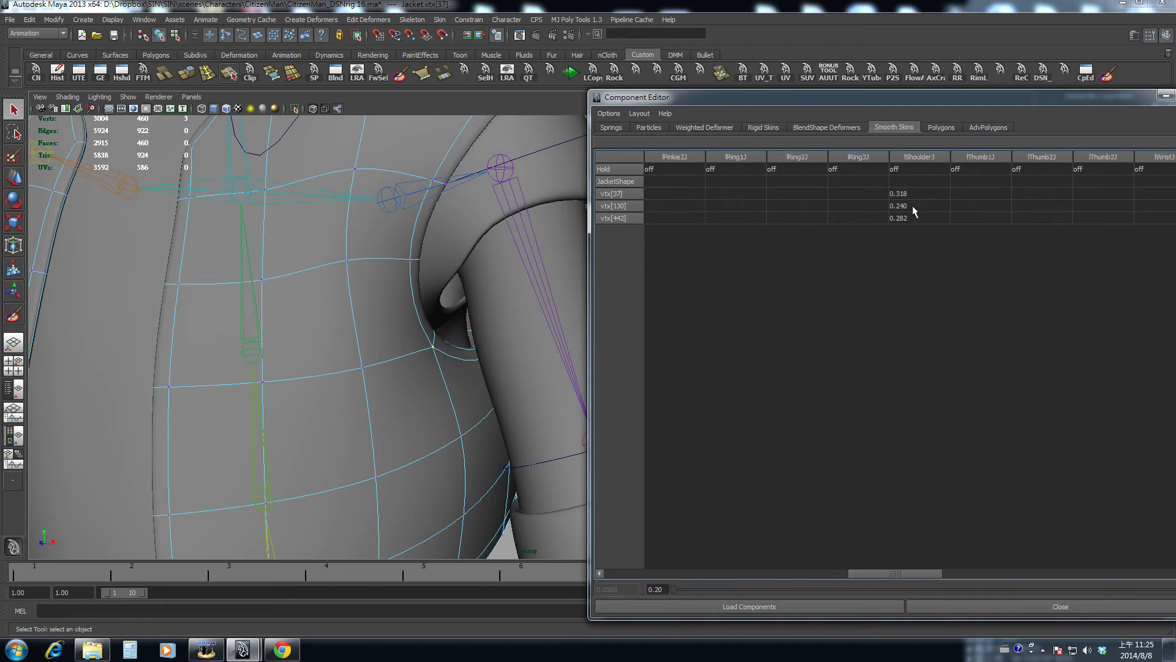
pyautogui.moveTo(906, 192); pyautogui.dragTo(914, 220)
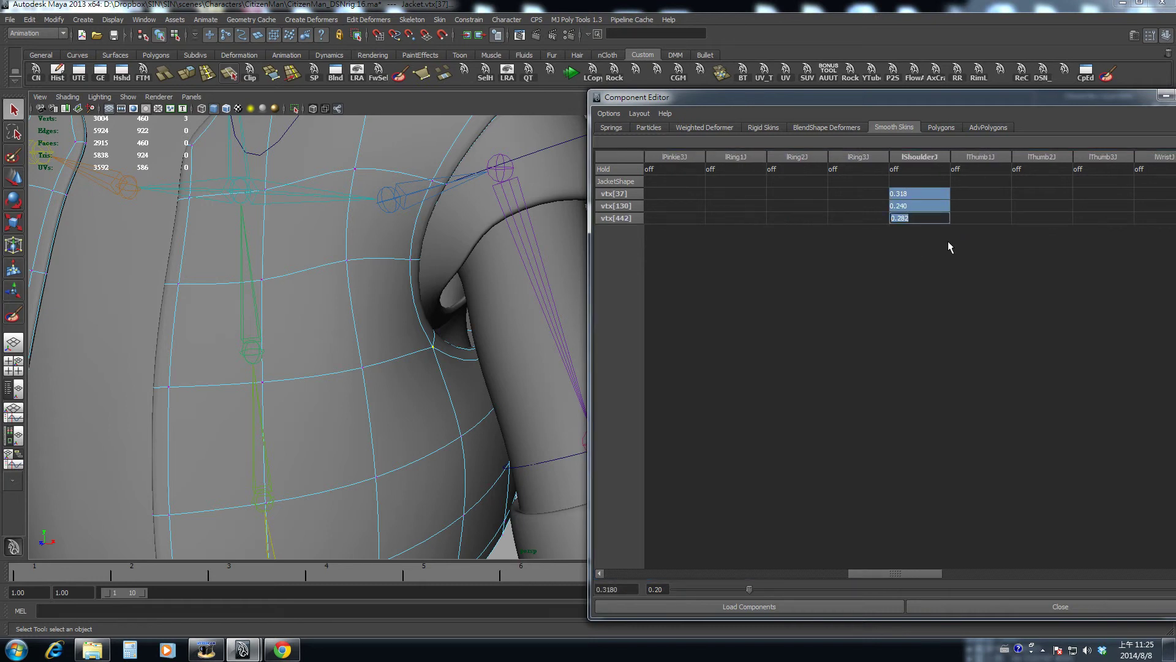
pyautogui.write('0.1')
pyautogui.press('Return')
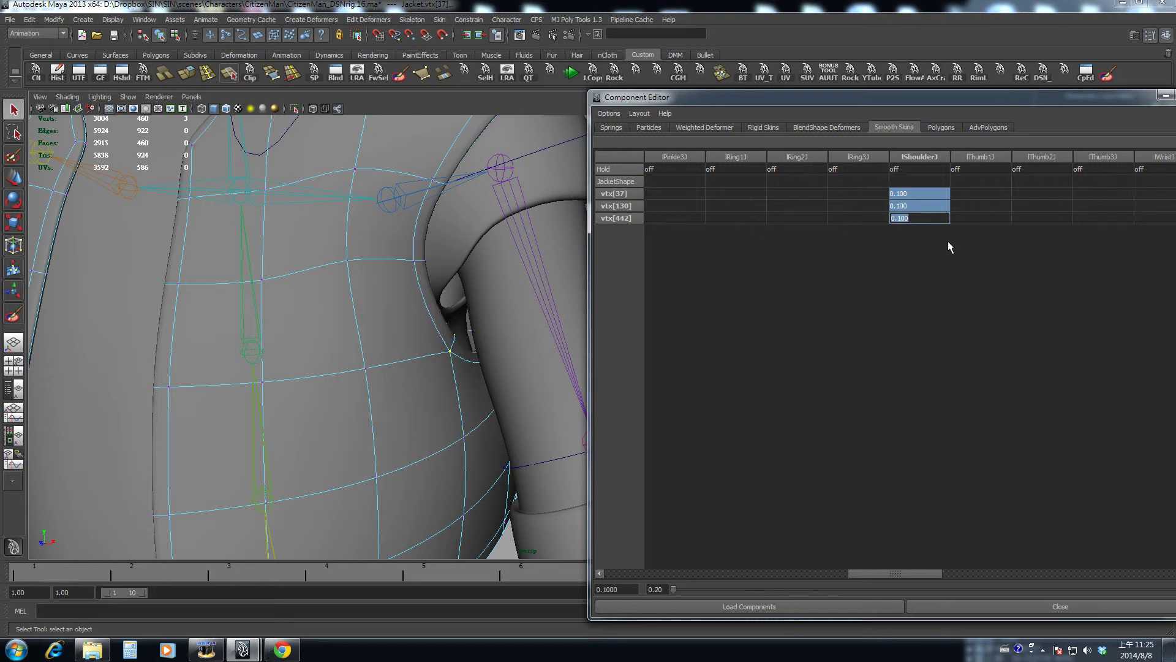
# Step: Select the three outer, rim and inner jacket vertices one row higher on the armhole's front edge
pyautogui.keyDown('alt'); pyautogui.moveTo(517, 315); pyautogui.dragTo(490, 307); pyautogui.keyUp('alt')
pyautogui.keyDown('alt'); pyautogui.moveTo(489, 307); pyautogui.dragTo(328, 288, button='right'); pyautogui.keyUp('alt')
pyautogui.keyDown('alt'); pyautogui.moveTo(328, 289); pyautogui.dragTo(388, 262); pyautogui.keyUp('alt')
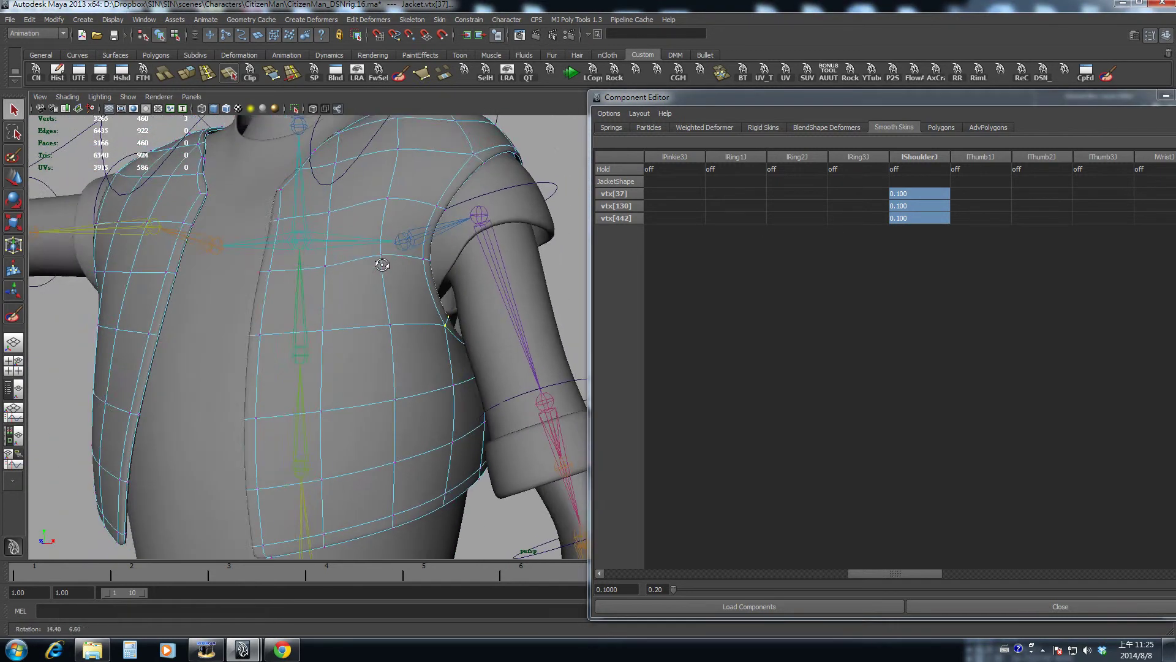
pyautogui.keyDown('alt'); pyautogui.moveTo(388, 263); pyautogui.dragTo(394, 279, button='right'); pyautogui.keyUp('alt')
pyautogui.click(381, 250)
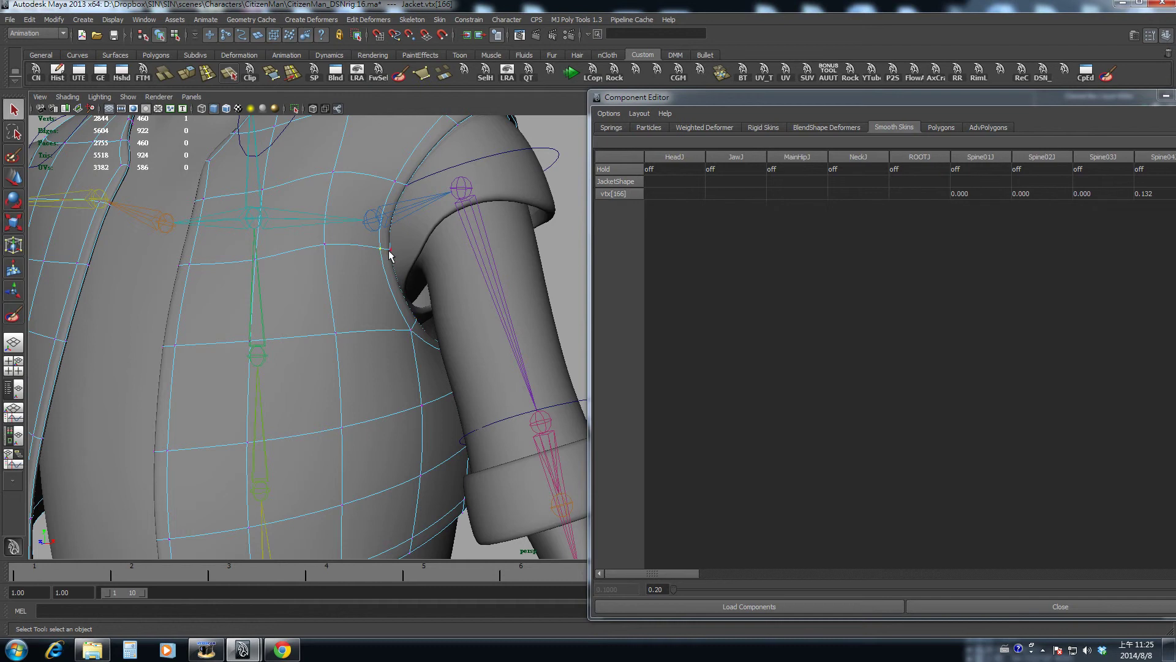
pyautogui.keyDown('shift'); pyautogui.click(390, 251); pyautogui.keyUp('shift')
pyautogui.press('4')
pyautogui.keyDown('alt'); pyautogui.moveTo(429, 275); pyautogui.dragTo(499, 289, button='right'); pyautogui.keyUp('alt')
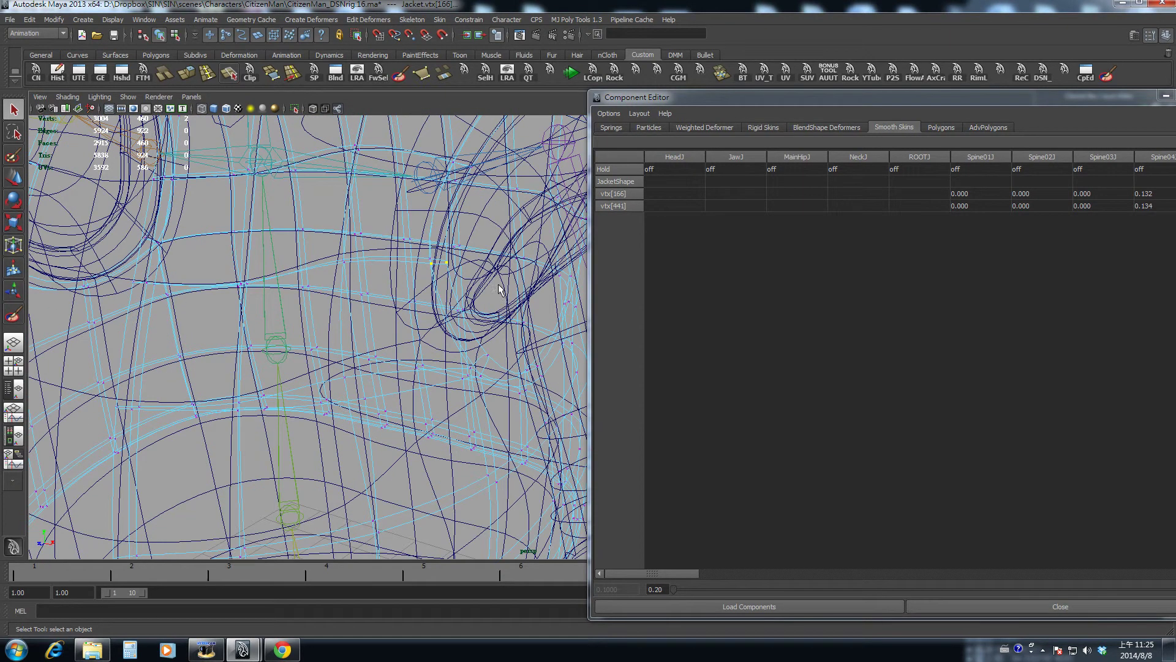
pyautogui.keyDown('shift'); pyautogui.click(431, 262); pyautogui.keyUp('shift')
pyautogui.press('5')
pyautogui.moveTo(432, 263)
pyautogui.keyDown('alt'); pyautogui.mouseDown(button='right')
pyautogui.moveTo(446, 312)
pyautogui.moveTo(427, 571)
pyautogui.mouseUp(button='right'); pyautogui.keyUp('alt')
# Step: Set the lShoulderJ weight of the three selected vertices on the left armhole's front edge to 0.1
pyautogui.moveTo(428, 567)
pyautogui.mouseDown()
pyautogui.moveTo(855, 569)
pyautogui.moveTo(464, 552)
pyautogui.moveTo(717, 582)
pyautogui.moveTo(0, 512)
pyautogui.moveTo(674, 429)
pyautogui.moveTo(831, 377)
pyautogui.mouseUp()
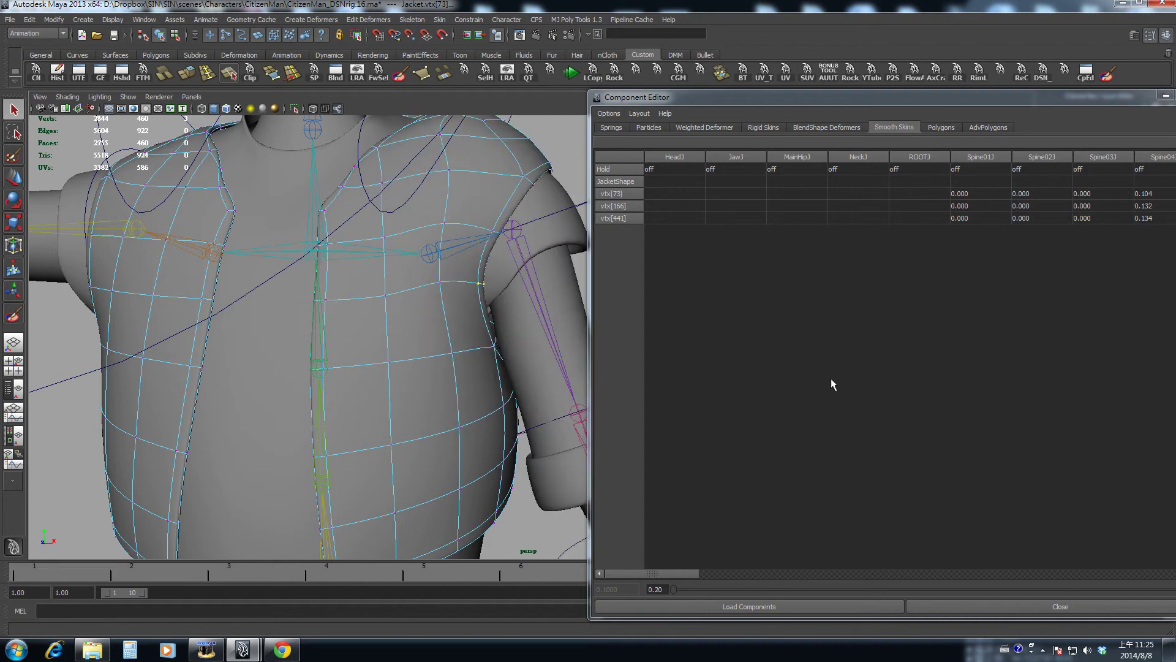
pyautogui.moveTo(707, 571); pyautogui.dragTo(879, 576)
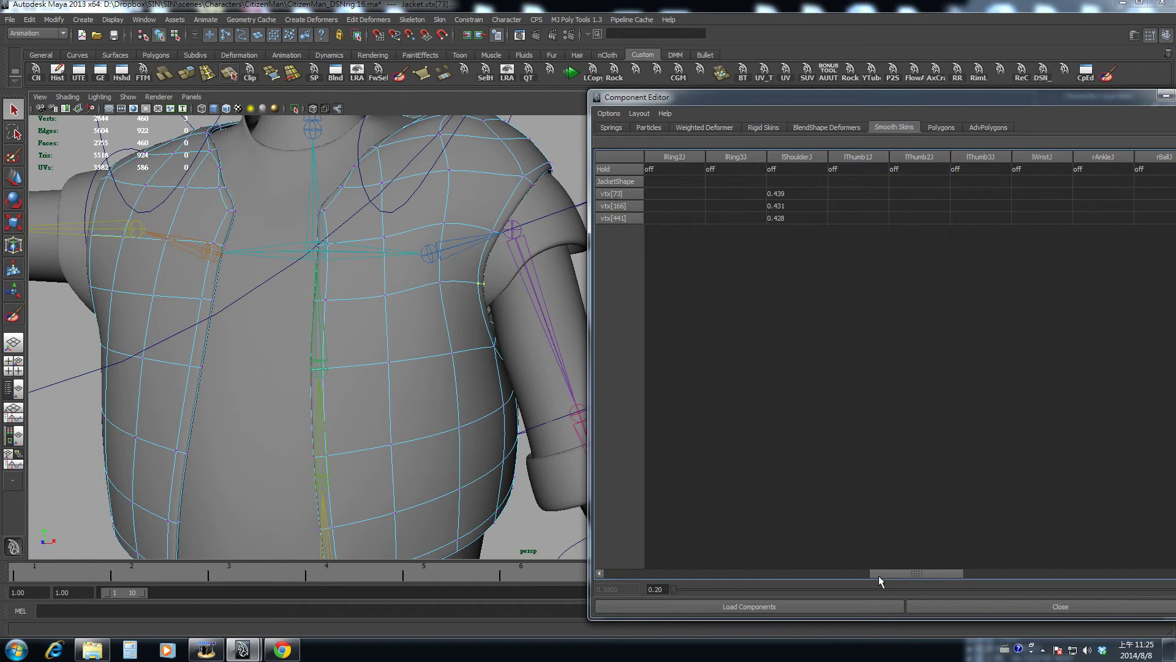
pyautogui.moveTo(785, 194); pyautogui.dragTo(784, 216)
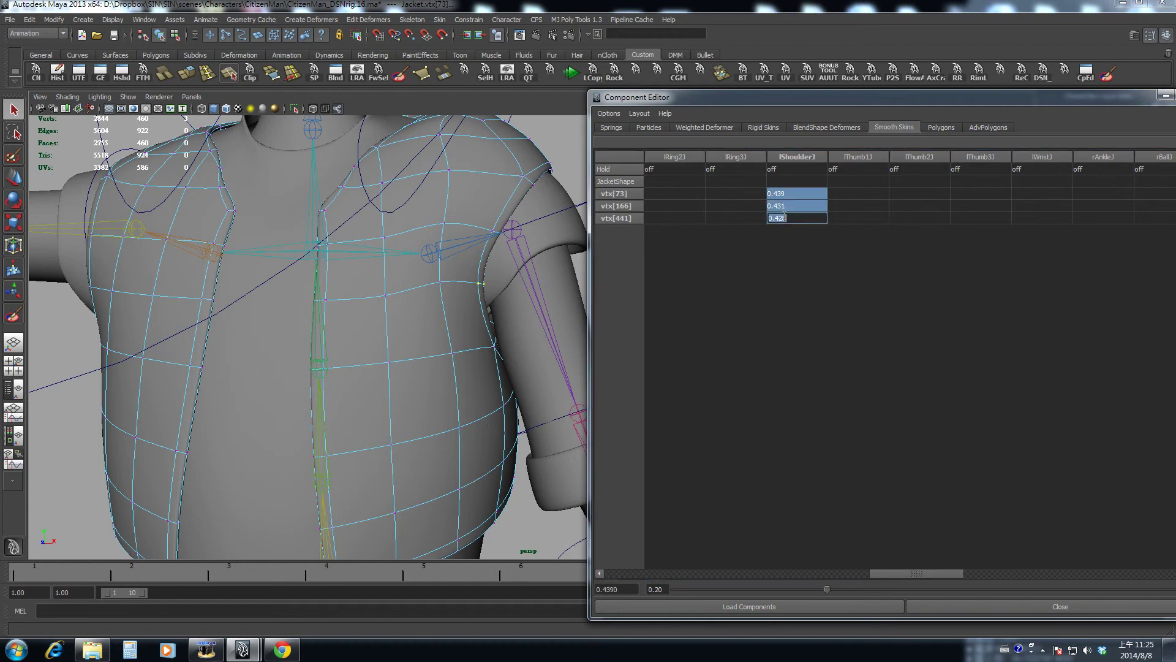
pyautogui.write('.1')
pyautogui.press('Return')
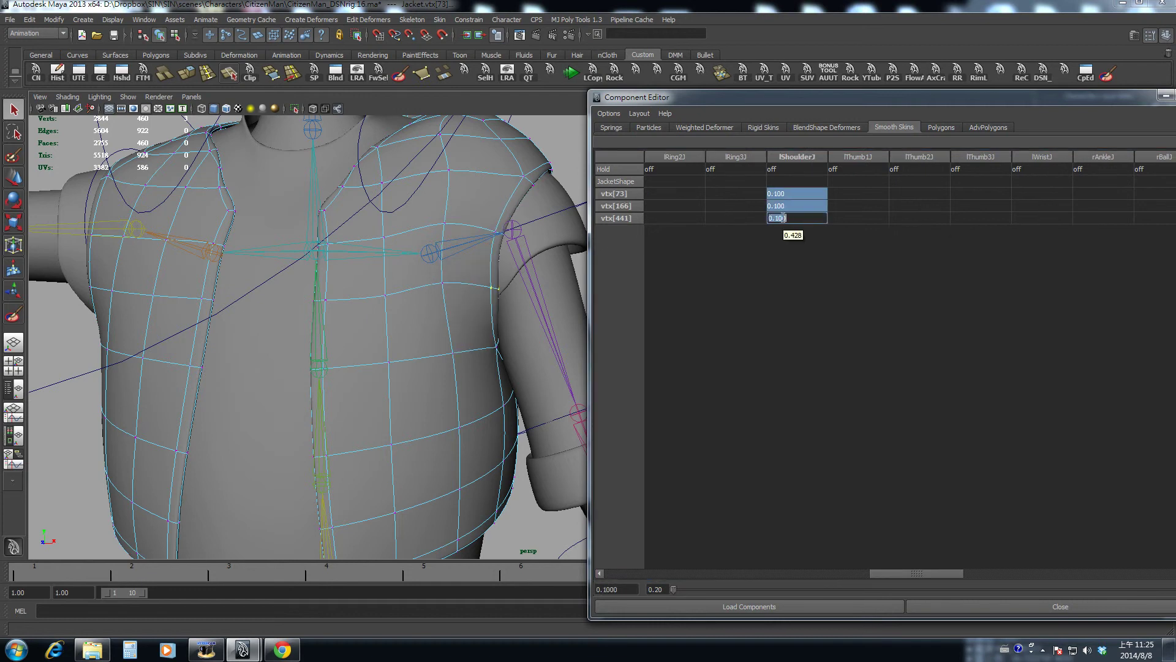
# Step: Select the outer, rim and inner jacket vertices in the next row up the left armhole's front edge
pyautogui.moveTo(470, 286)
pyautogui.keyDown('alt'); pyautogui.mouseDown()
pyautogui.moveTo(433, 283)
pyautogui.moveTo(486, 295)
pyautogui.mouseUp(); pyautogui.keyUp('alt')
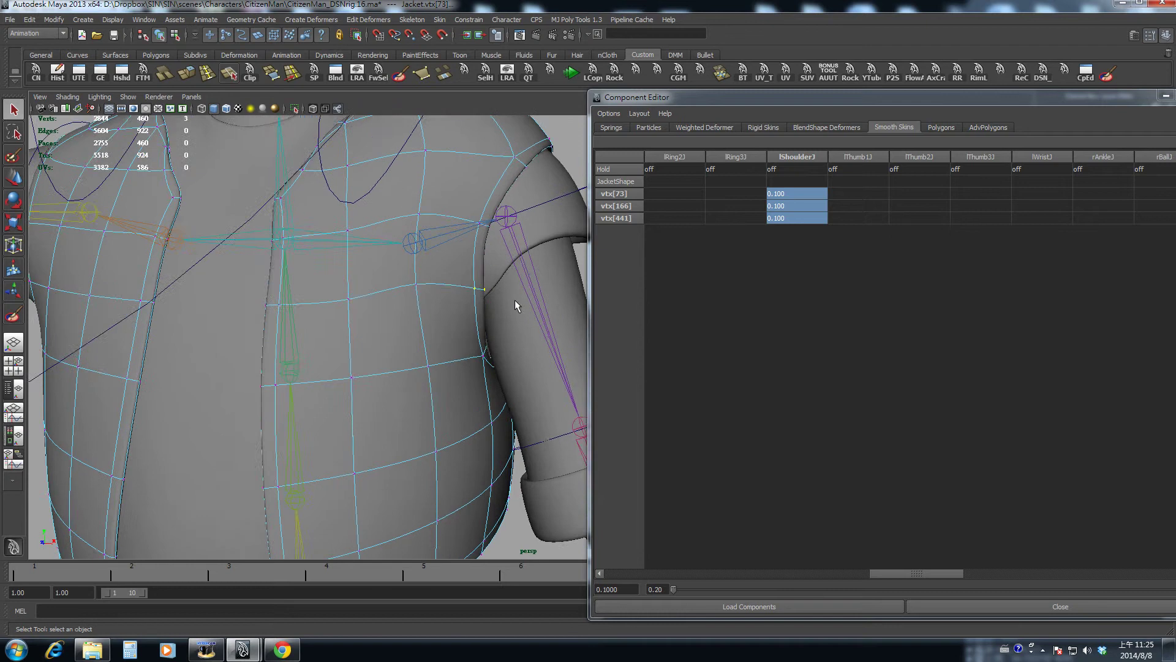
pyautogui.press('4')
pyautogui.keyDown('alt'); pyautogui.moveTo(472, 247); pyautogui.dragTo(458, 300); pyautogui.keyUp('alt')
pyautogui.click(463, 257)
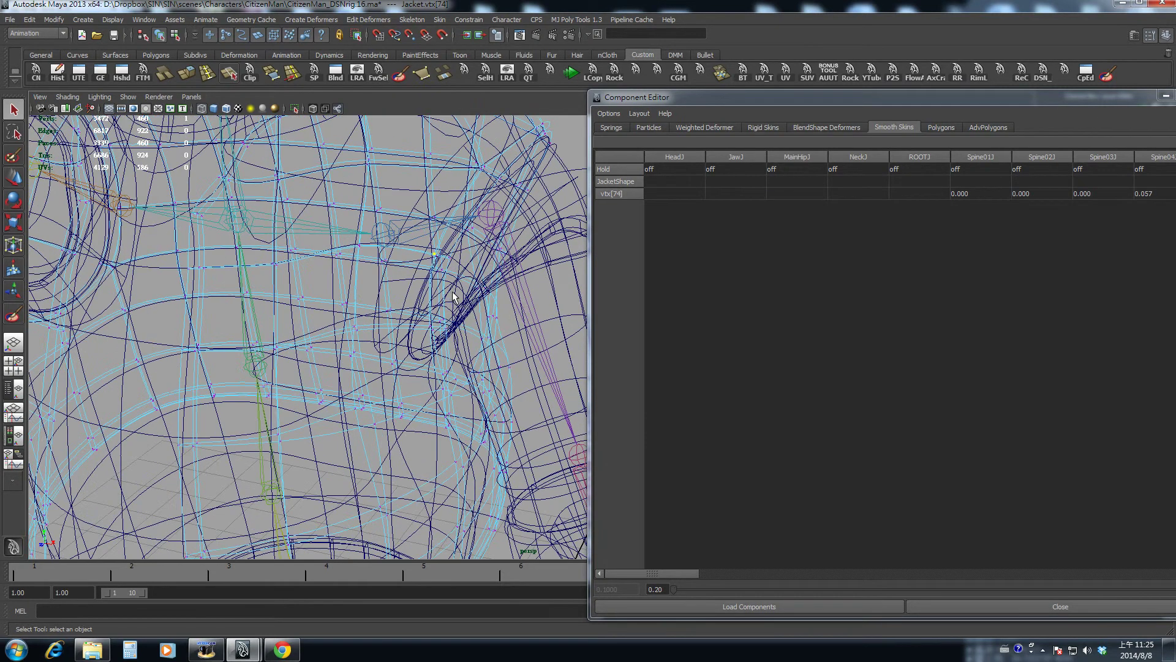
pyautogui.press('5')
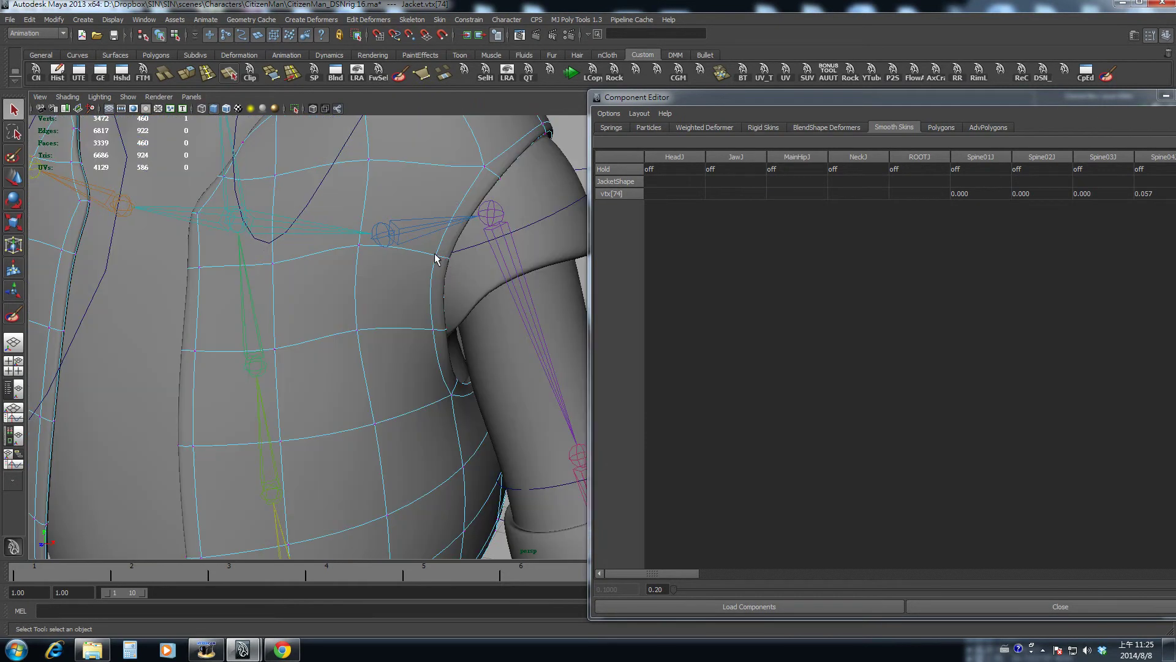
pyautogui.moveTo(435, 258)
pyautogui.keyDown('alt'); pyautogui.mouseDown()
pyautogui.moveTo(449, 257)
pyautogui.moveTo(415, 263)
pyautogui.moveTo(505, 334)
pyautogui.mouseUp(); pyautogui.keyUp('alt')
pyautogui.click(437, 240)
pyautogui.press('4')
pyautogui.keyDown('shift'); pyautogui.click(417, 265); pyautogui.keyUp('shift')
pyautogui.press('5')
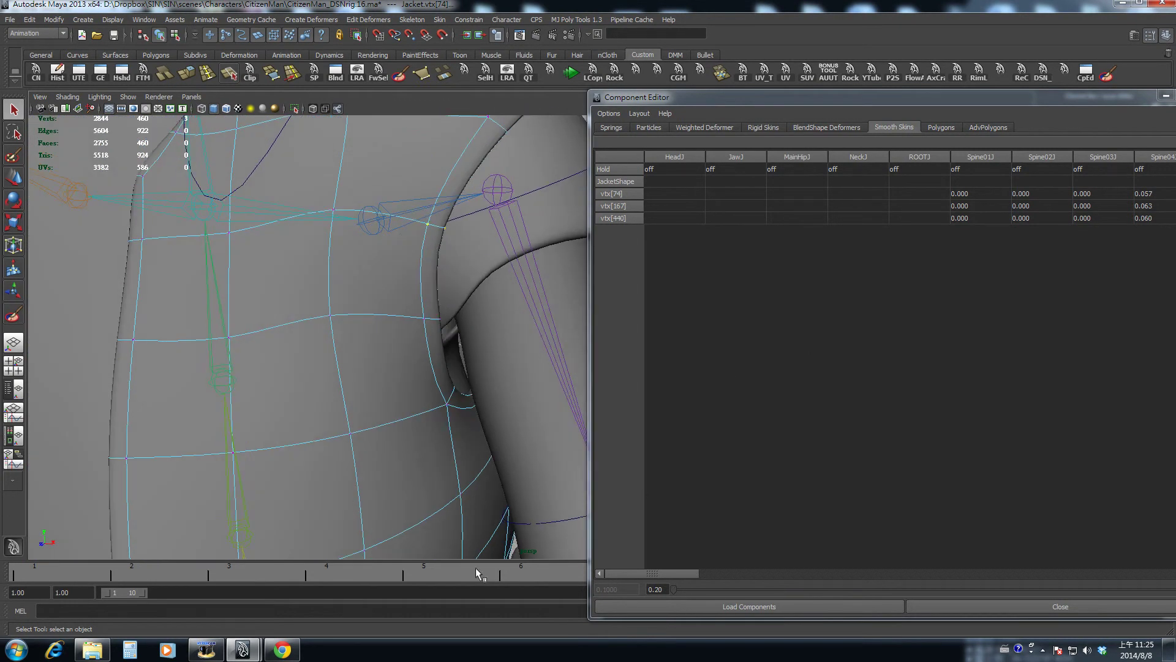
# Step: Set the lShoulderJ weight of the three vertices in this higher front armhole row to 0.1
pyautogui.moveTo(655, 570); pyautogui.dragTo(891, 583)
pyautogui.moveTo(967, 193); pyautogui.dragTo(968, 218)
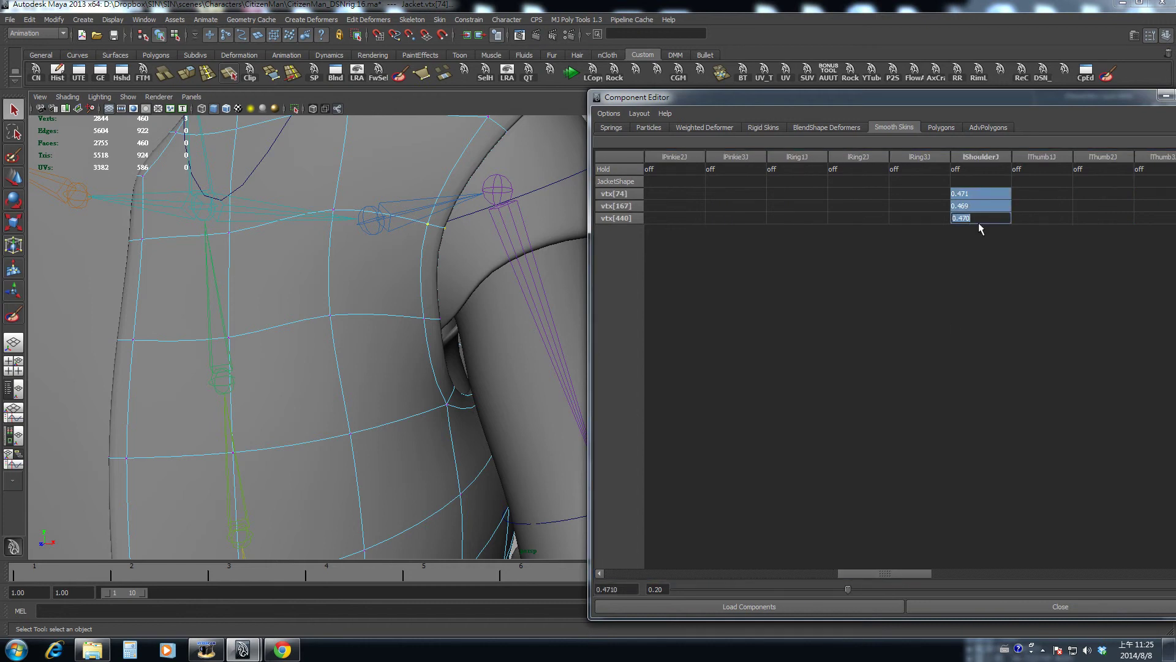
pyautogui.write('.1')
pyautogui.press('Return')
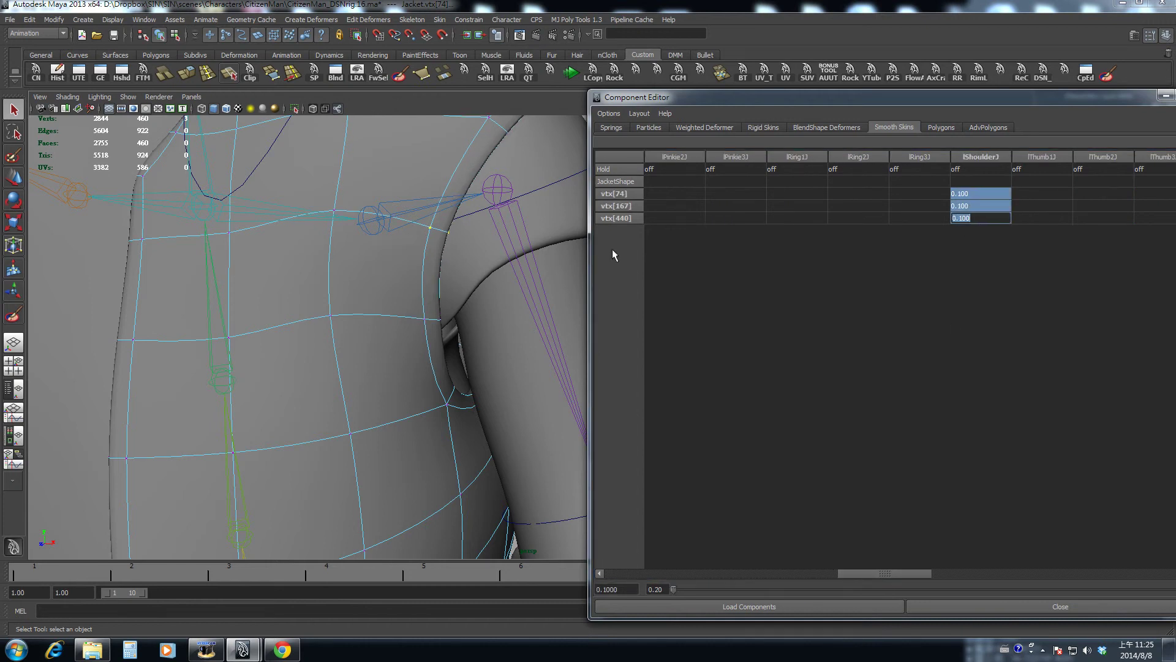
# Step: Check how the jacket's left shoulder and armhole deform by scrubbing the animation between the raised-arm and lowered-arm poses
pyautogui.keyDown('alt'); pyautogui.moveTo(545, 263); pyautogui.dragTo(440, 339, button='middle'); pyautogui.keyUp('alt')
pyautogui.keyDown('alt'); pyautogui.moveTo(346, 313); pyautogui.dragTo(404, 257); pyautogui.keyUp('alt')
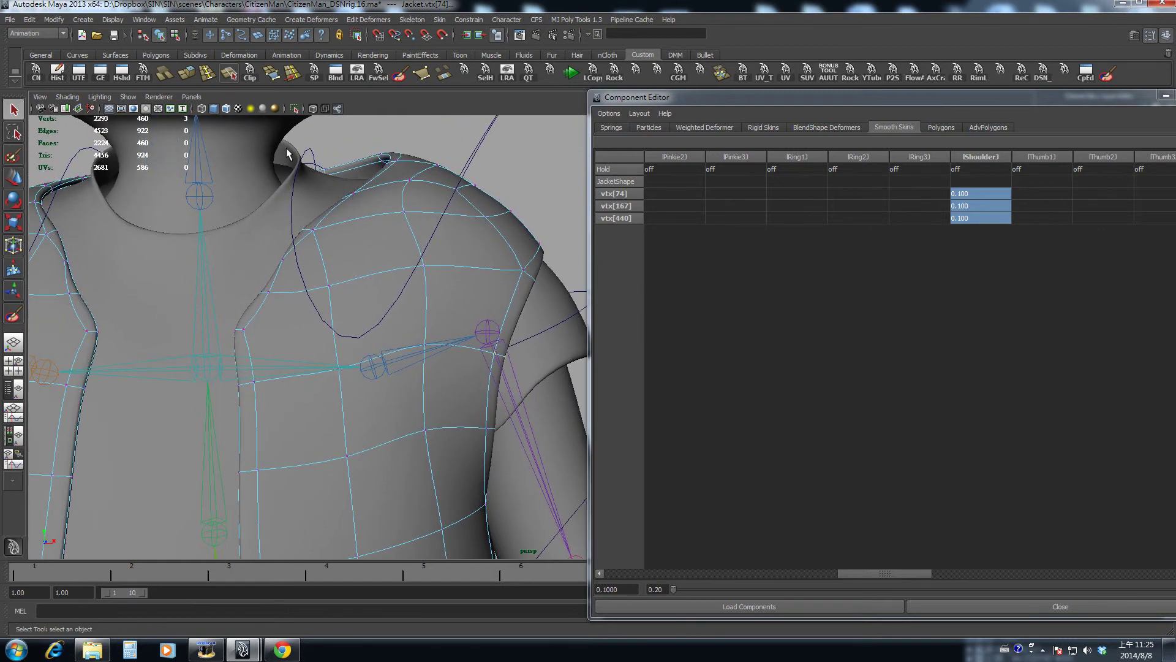
pyautogui.moveTo(406, 574); pyautogui.dragTo(441, 569)
pyautogui.moveTo(613, 593); pyautogui.dragTo(1, 532)
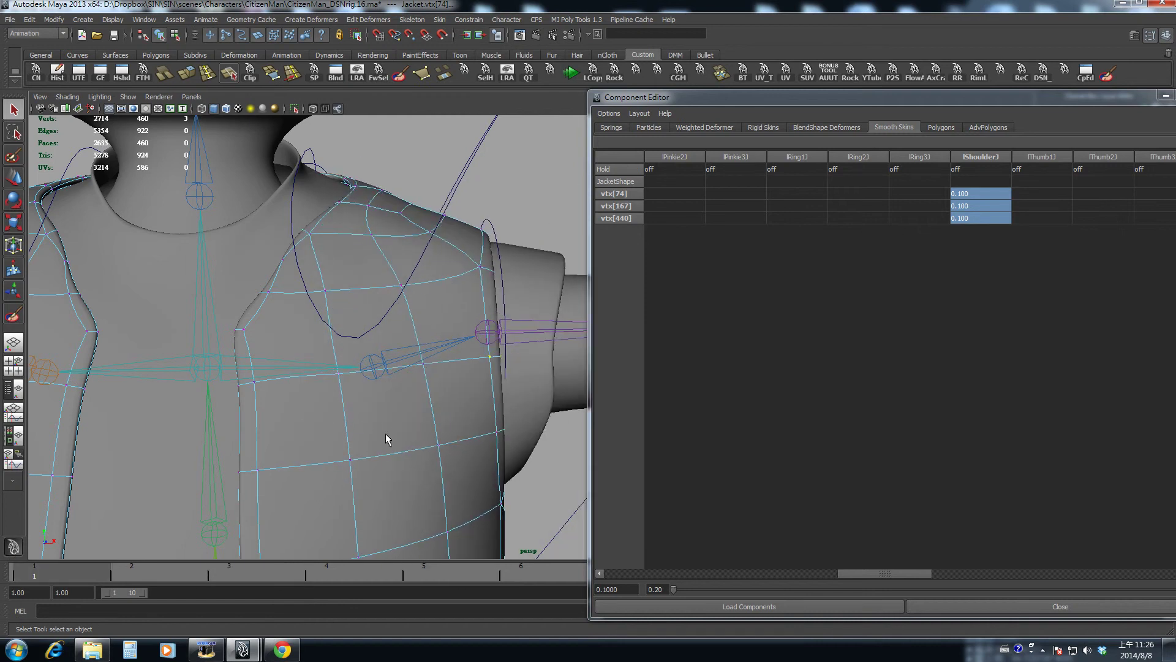
pyautogui.keyDown('alt'); pyautogui.moveTo(385, 433); pyautogui.dragTo(447, 412, button='right'); pyautogui.keyUp('alt')
pyautogui.keyDown('alt'); pyautogui.moveTo(447, 412); pyautogui.dragTo(441, 402, button='middle'); pyautogui.keyUp('alt')
pyautogui.moveTo(263, 571); pyautogui.dragTo(915, 606)
# Step: Isolate the jacket in the viewport and select the outer vertex at the left armhole's front lower corner
pyautogui.press('F8')
pyautogui.hotkey('ctrl', '1')
pyautogui.keyDown('alt'); pyautogui.moveTo(431, 433); pyautogui.dragTo(510, 411); pyautogui.keyUp('alt')
pyautogui.moveTo(509, 411); pyautogui.dragTo(475, 415, button='right')
pyautogui.click(491, 406)
pyautogui.keyDown('alt'); pyautogui.moveTo(512, 414); pyautogui.dragTo(526, 384); pyautogui.keyUp('alt')
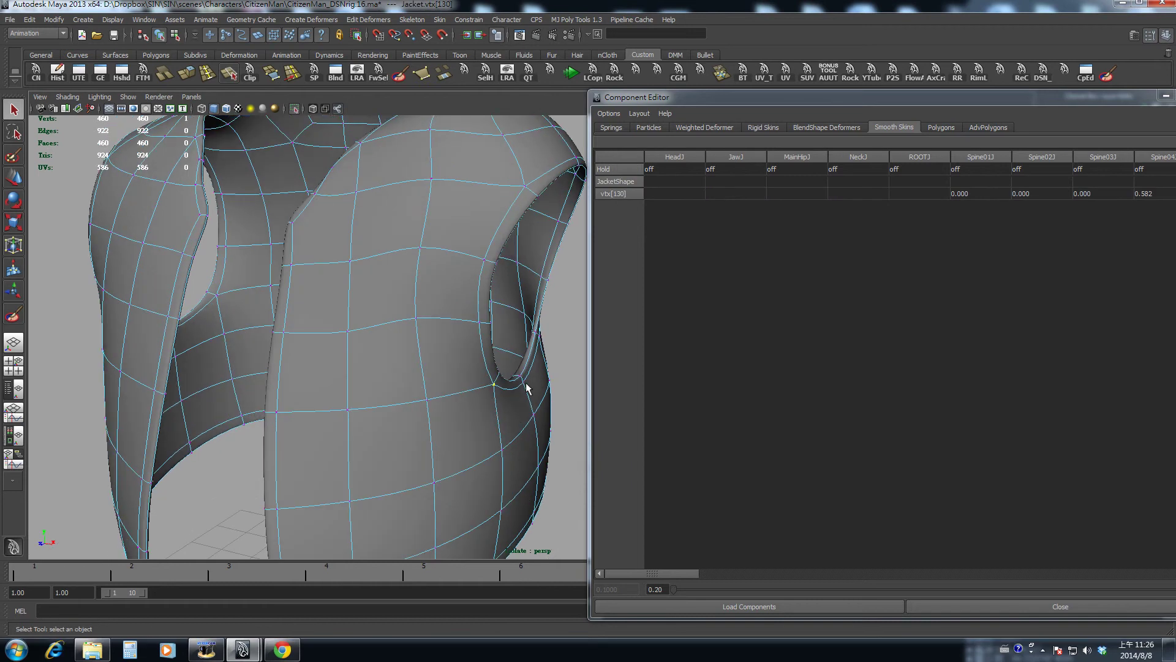
# Step: Set the lShoulderJ weight of the outer vertex at the very bottom of the left armhole to 0.1
pyautogui.keyDown('alt'); pyautogui.moveTo(529, 396); pyautogui.dragTo(516, 393, button='right'); pyautogui.keyUp('alt')
pyautogui.keyDown('alt'); pyautogui.moveTo(515, 394); pyautogui.dragTo(534, 407); pyautogui.keyUp('alt')
pyautogui.click(719, 572)
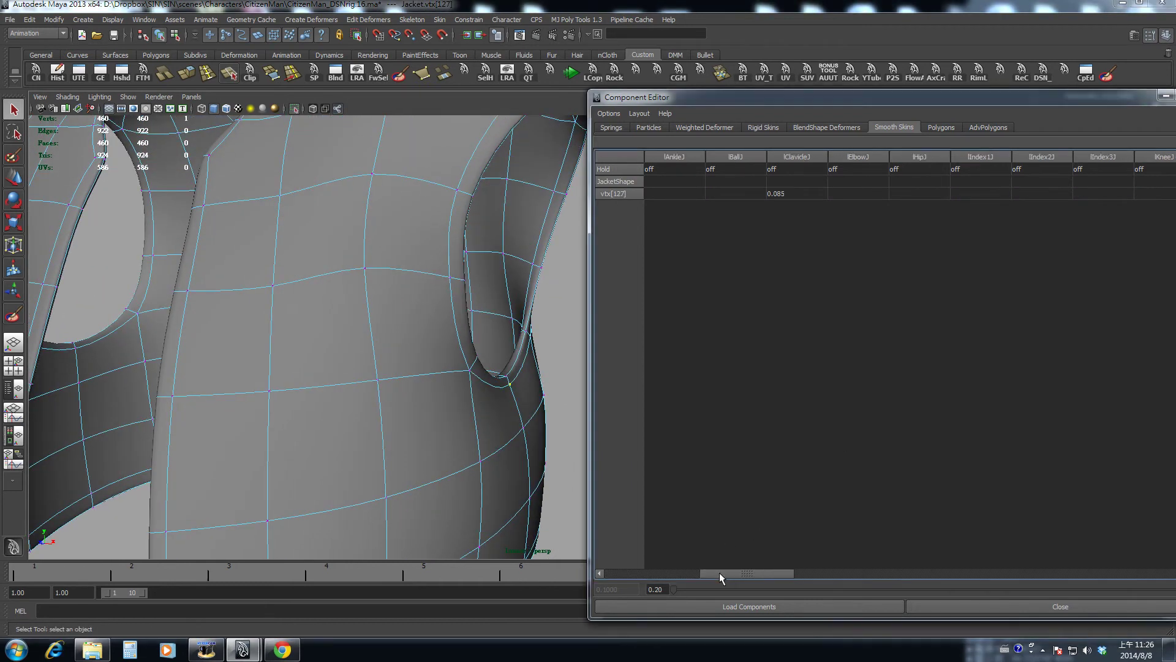
pyautogui.moveTo(719, 572); pyautogui.dragTo(1146, 576)
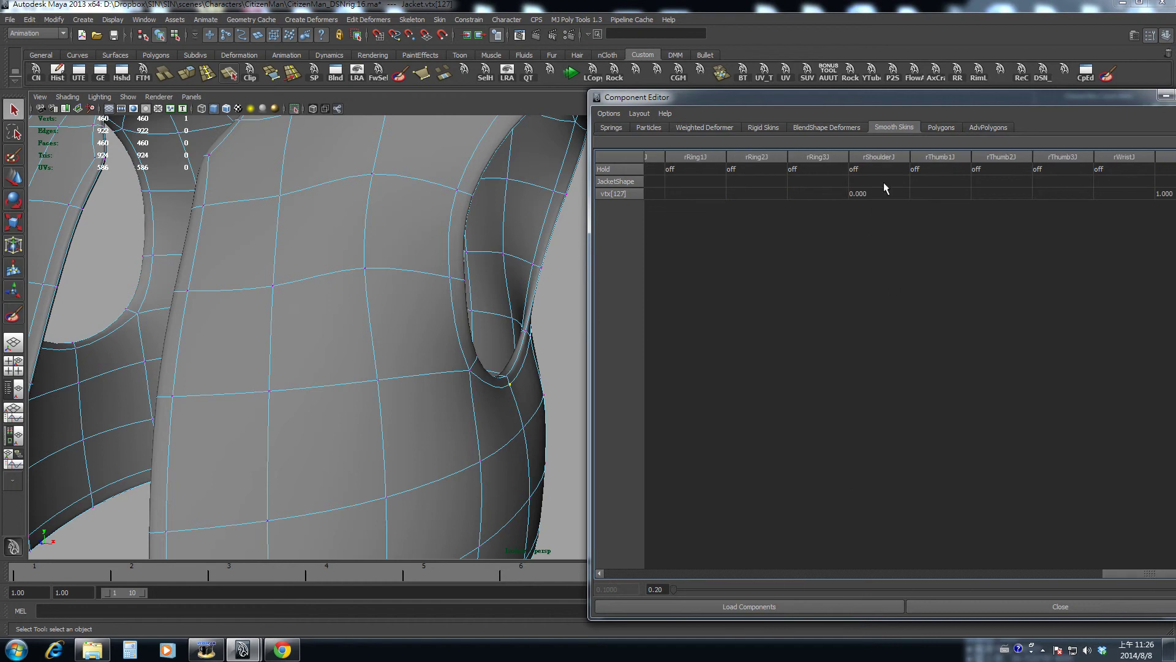
pyautogui.click(946, 572)
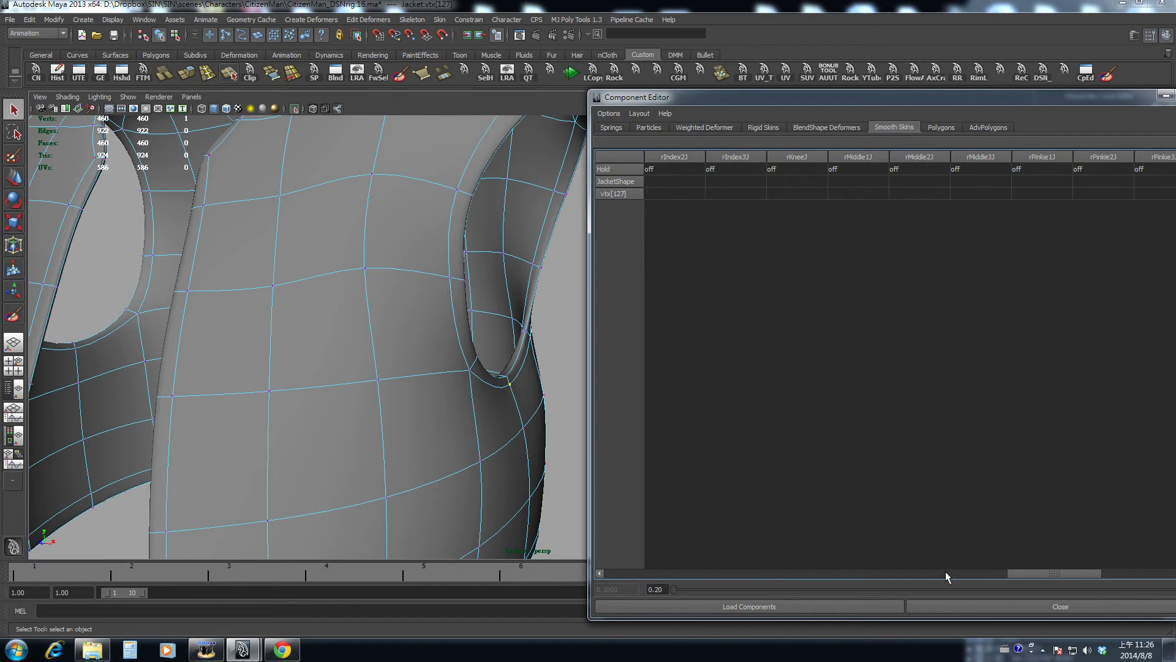
pyautogui.moveTo(945, 573); pyautogui.dragTo(880, 572)
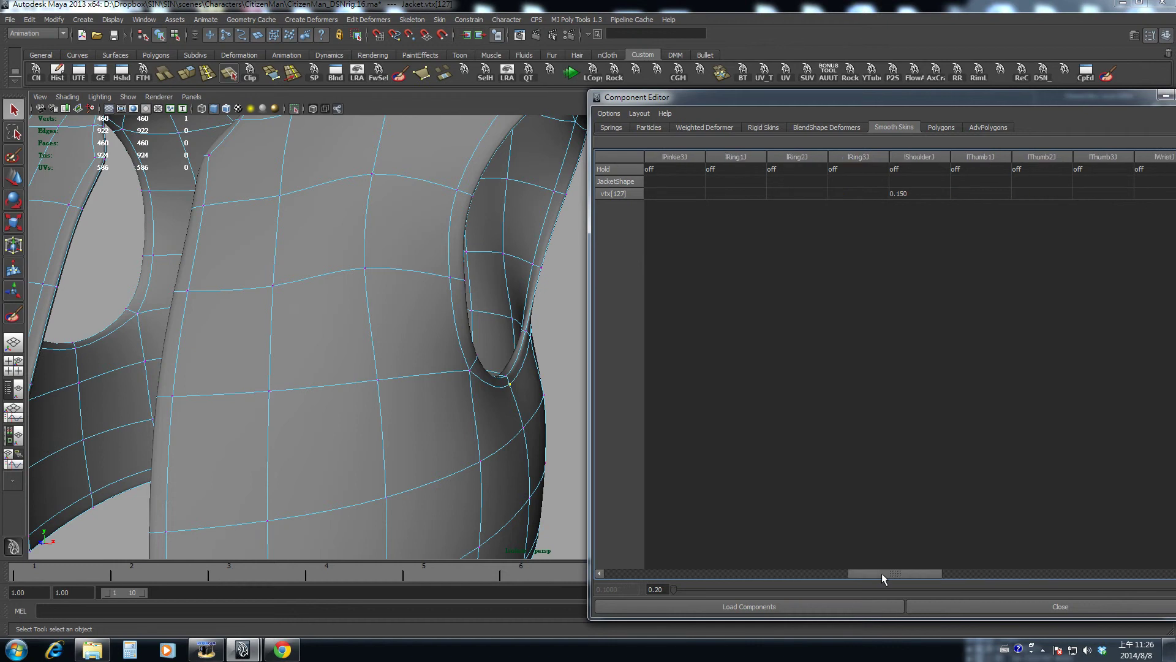
pyautogui.click(913, 194)
pyautogui.click(913, 194)
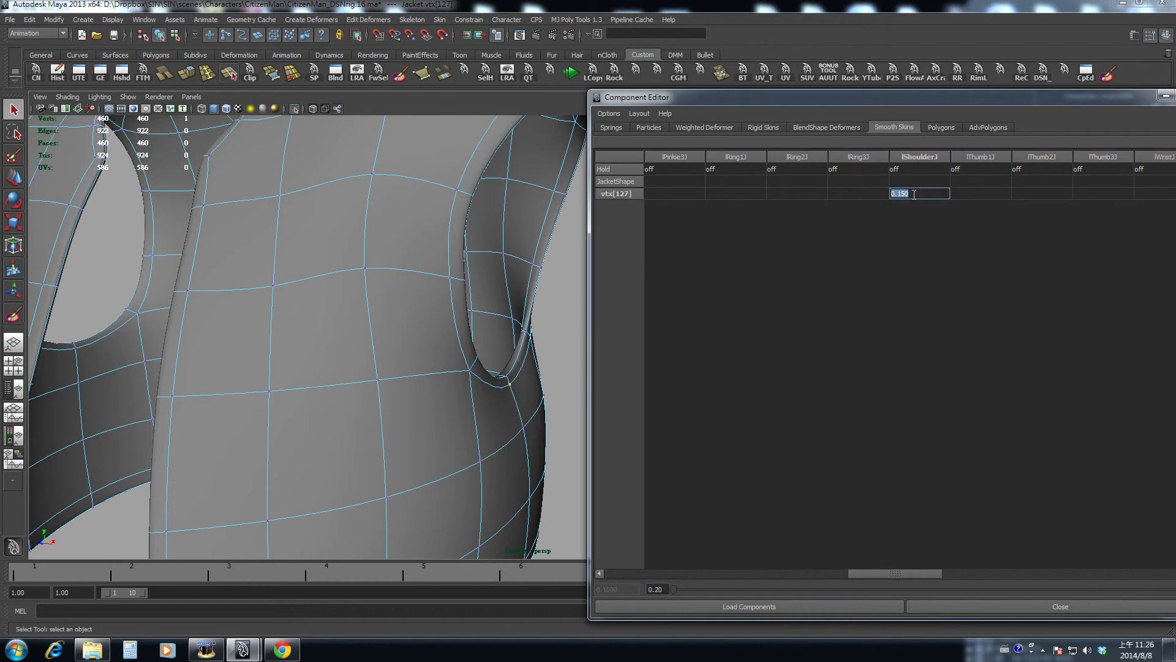
pyautogui.write('.1')
pyautogui.press('Return')
# Step: Set the lShoulderJ weight of the outer vertex at the left armhole's back lower corner to 0.15
pyautogui.keyDown('alt'); pyautogui.moveTo(496, 196); pyautogui.dragTo(471, 322); pyautogui.keyUp('alt')
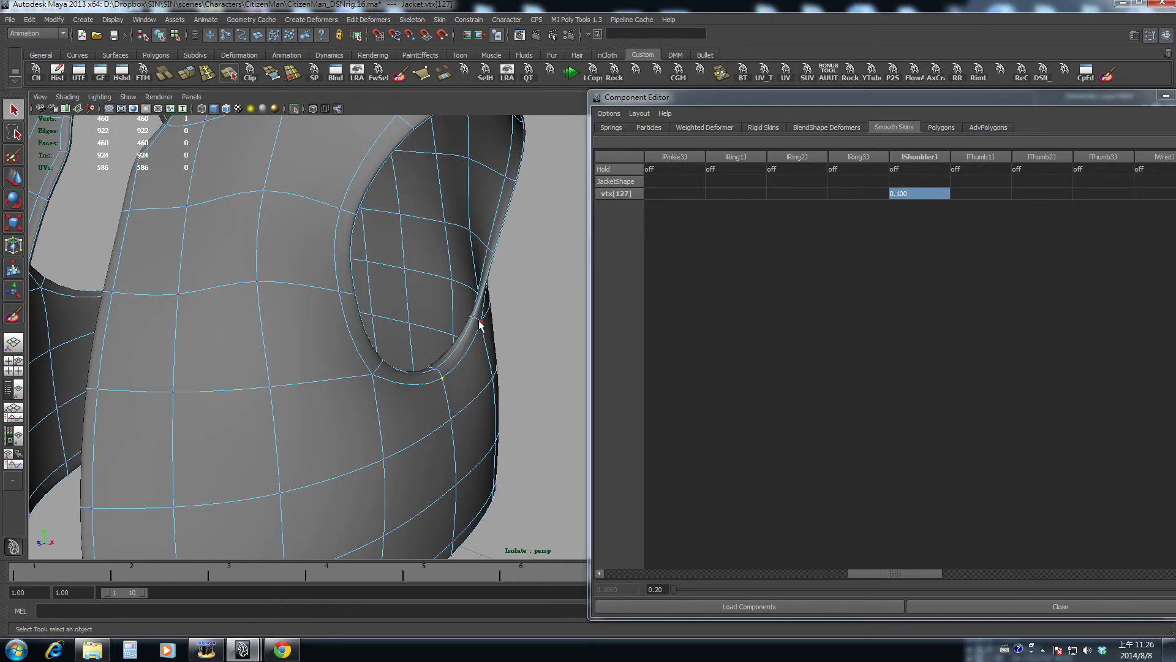
pyautogui.click(481, 321)
pyautogui.moveTo(718, 574); pyautogui.dragTo(857, 579)
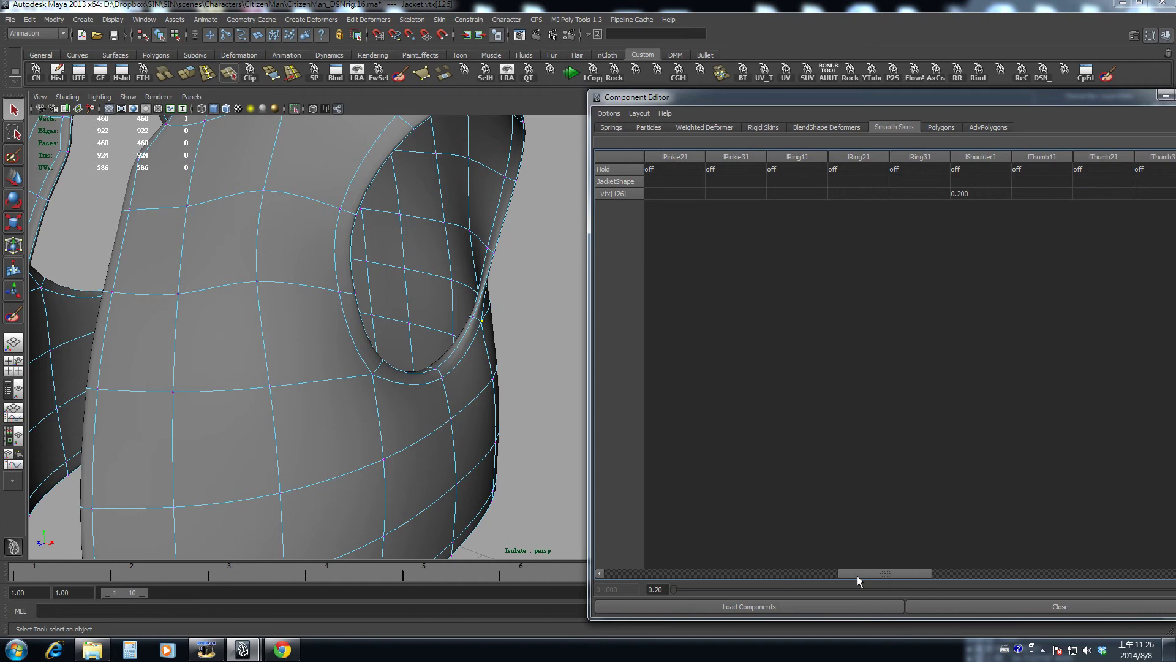
pyautogui.doubleClick(974, 194)
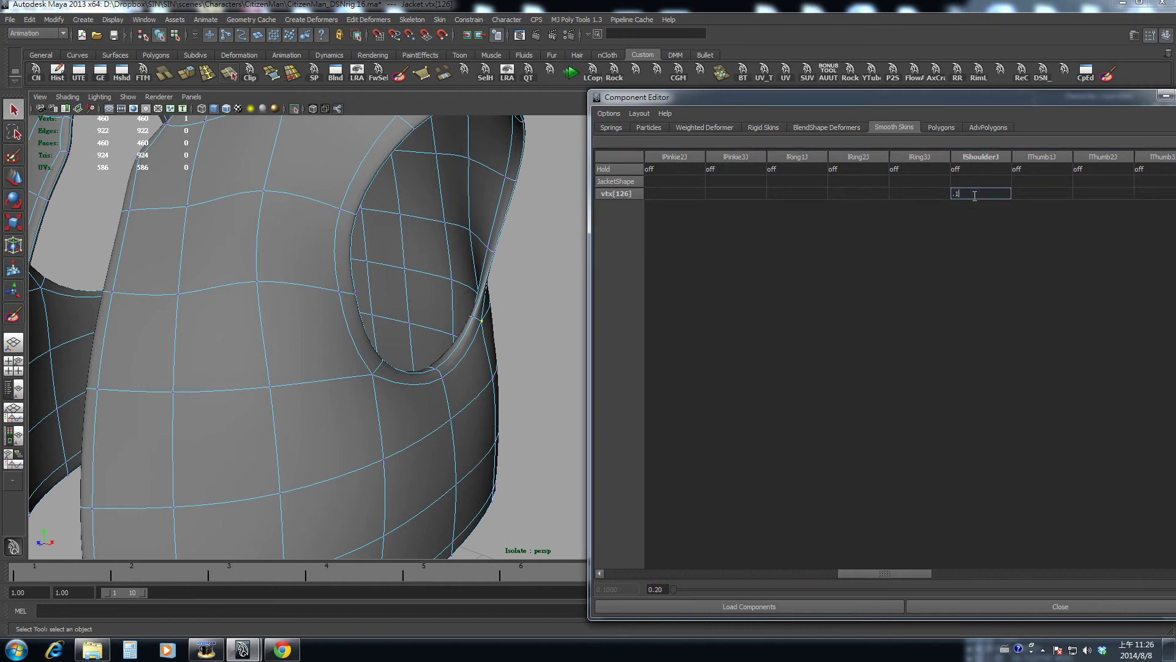
pyautogui.write('.1')
pyautogui.press('Return')
pyautogui.write('.15')
pyautogui.press('Return')
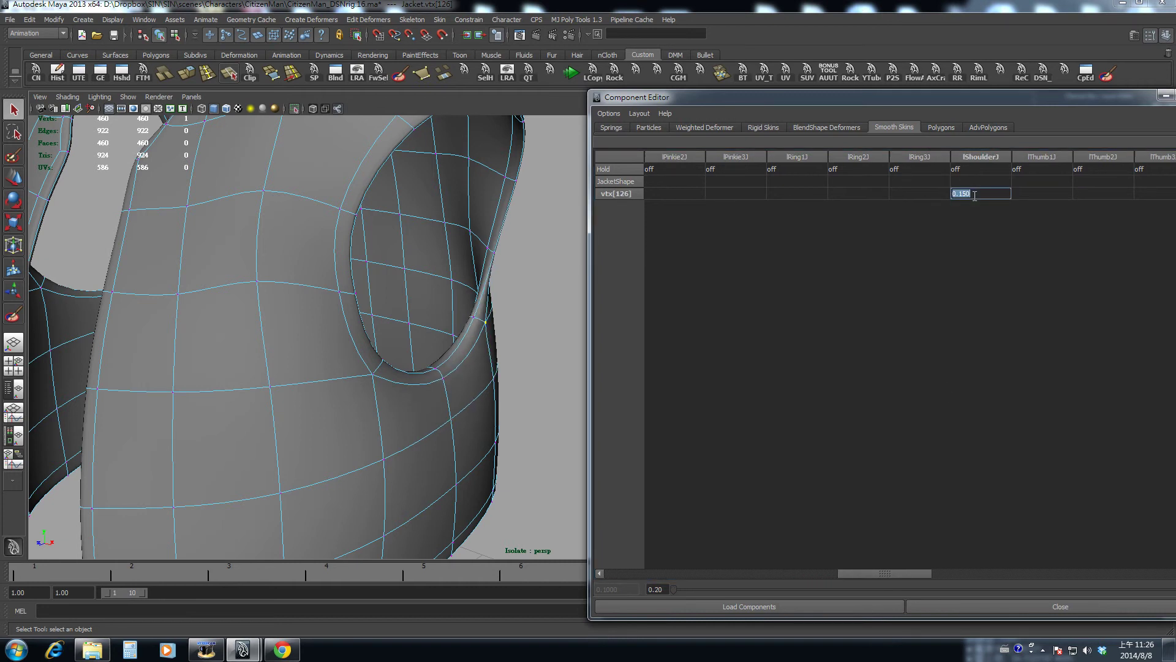
# Step: Set the lShoulderJ weight of the next outer vertex up the left armhole's back edge to 0.1
pyautogui.keyDown('alt'); pyautogui.moveTo(496, 293); pyautogui.dragTo(438, 310); pyautogui.keyUp('alt')
pyautogui.click(474, 291)
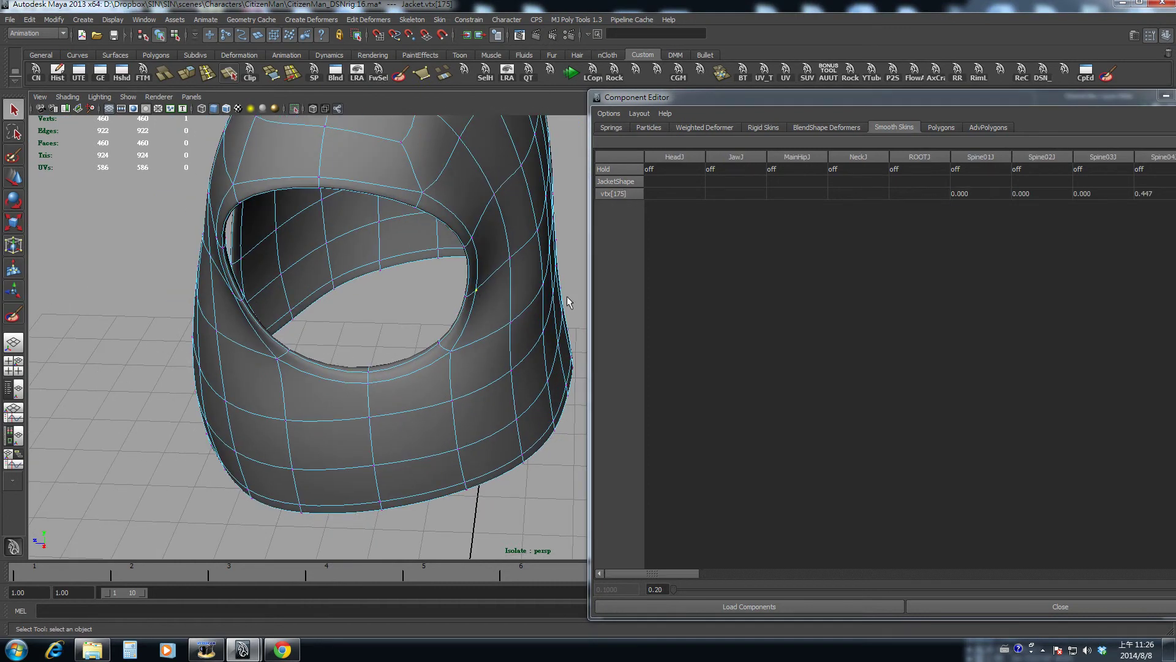
pyautogui.moveTo(732, 576); pyautogui.dragTo(895, 576)
pyautogui.click(845, 191)
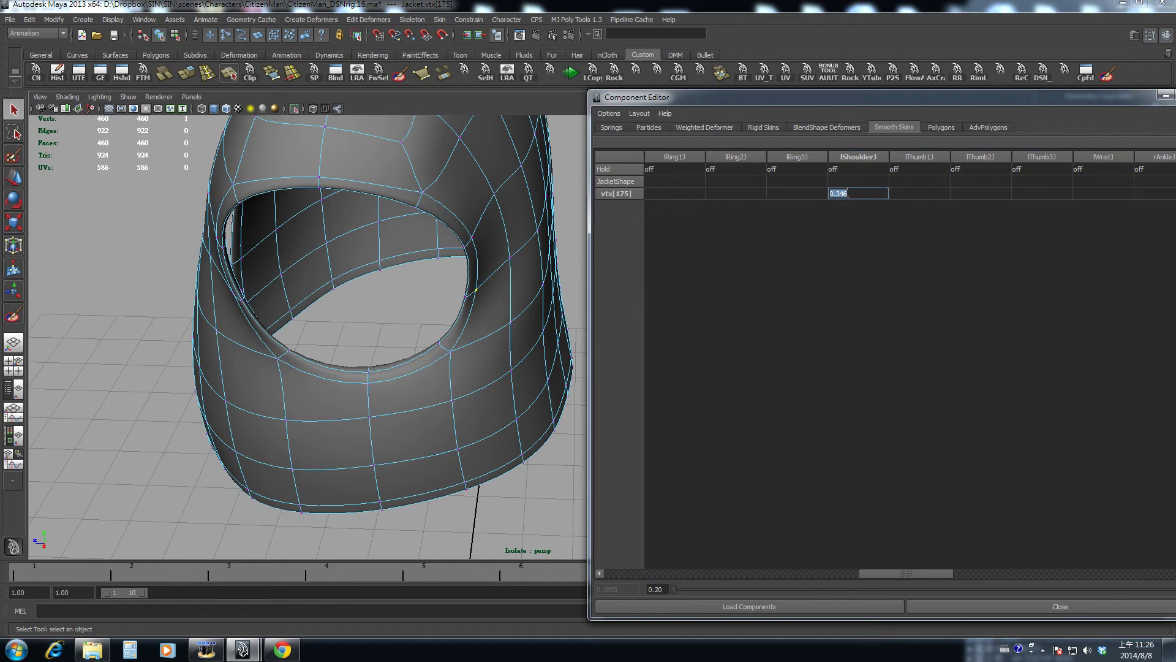
pyautogui.write('.15')
pyautogui.press('Return')
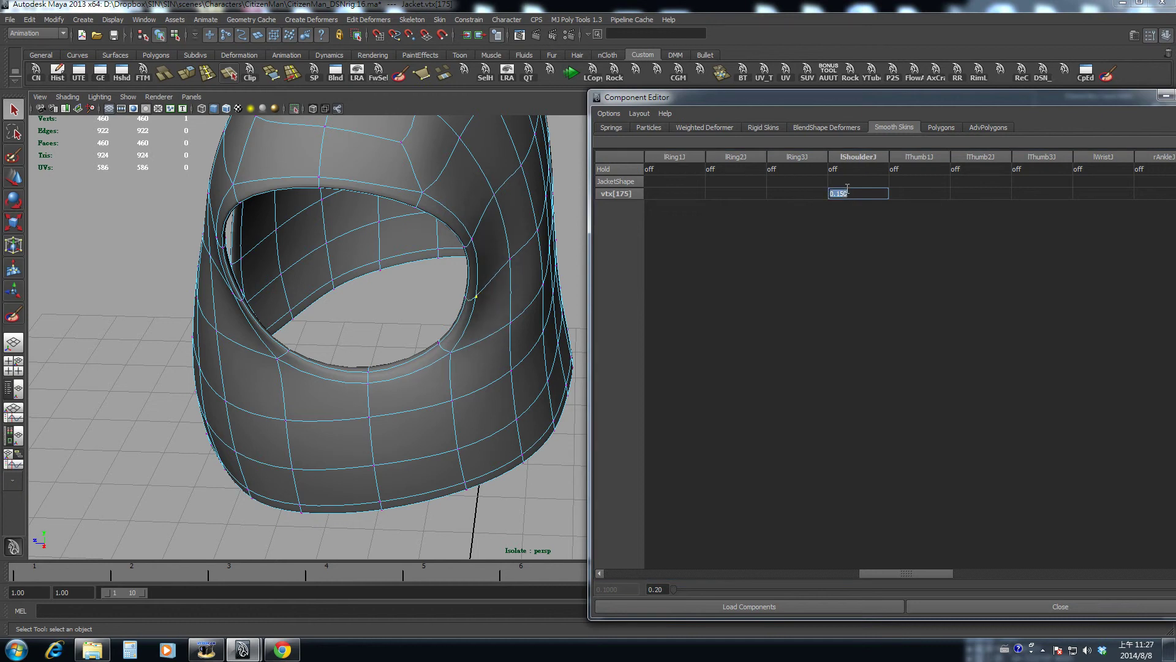
pyautogui.write('.1')
pyautogui.press('Return')
# Step: Set the lShoulderJ weight of the jacket vertex one column behind the armhole's back edge to 0.1
pyautogui.click(511, 259)
pyautogui.keyDown('alt'); pyautogui.moveTo(512, 263); pyautogui.dragTo(475, 320); pyautogui.keyUp('alt')
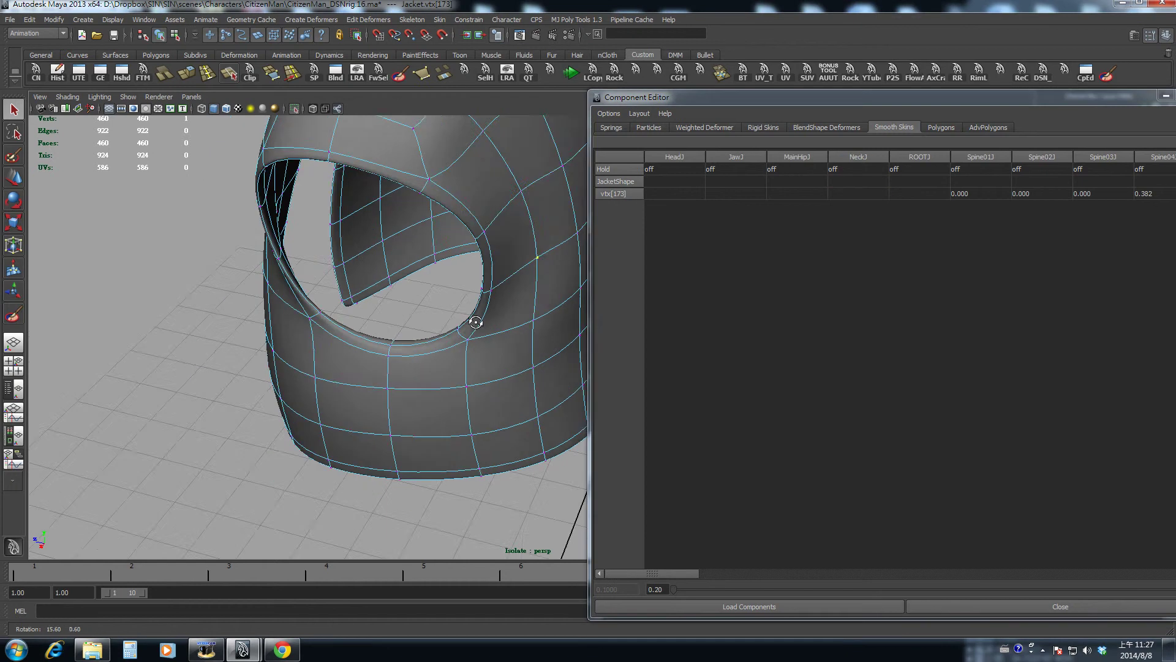
pyautogui.keyDown('alt'); pyautogui.moveTo(475, 321); pyautogui.dragTo(412, 331, button='middle'); pyautogui.keyUp('alt')
pyautogui.keyDown('alt'); pyautogui.moveTo(412, 331); pyautogui.dragTo(429, 340); pyautogui.keyUp('alt')
pyautogui.click(706, 572)
pyautogui.moveTo(706, 572); pyautogui.dragTo(749, 574)
pyautogui.keyDown('alt'); pyautogui.moveTo(423, 362); pyautogui.dragTo(287, 392); pyautogui.keyUp('alt')
pyautogui.moveTo(343, 574); pyautogui.dragTo(1059, 653)
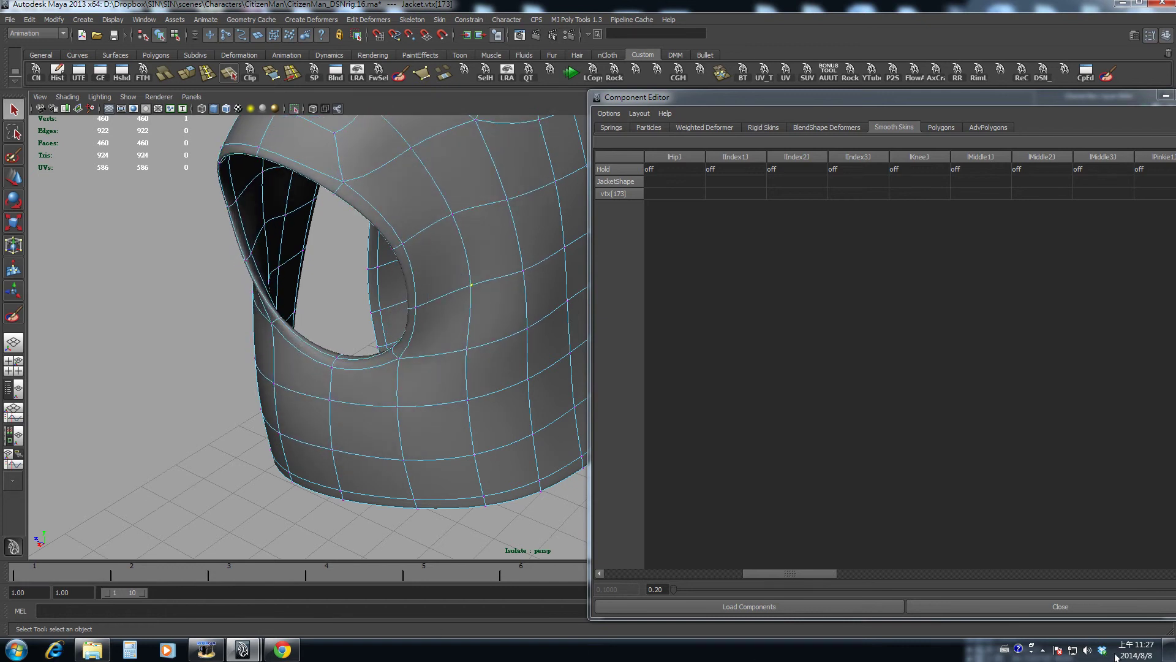
pyautogui.click(895, 572)
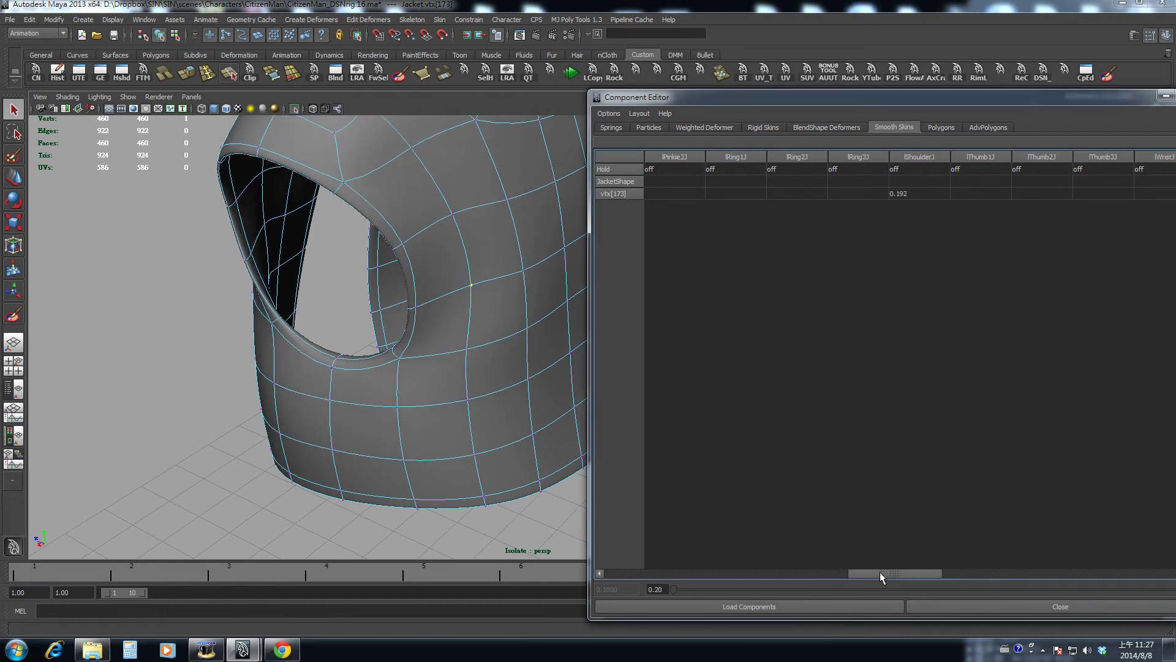
pyautogui.moveTo(879, 571); pyautogui.dragTo(926, 574)
pyautogui.doubleClick(718, 197)
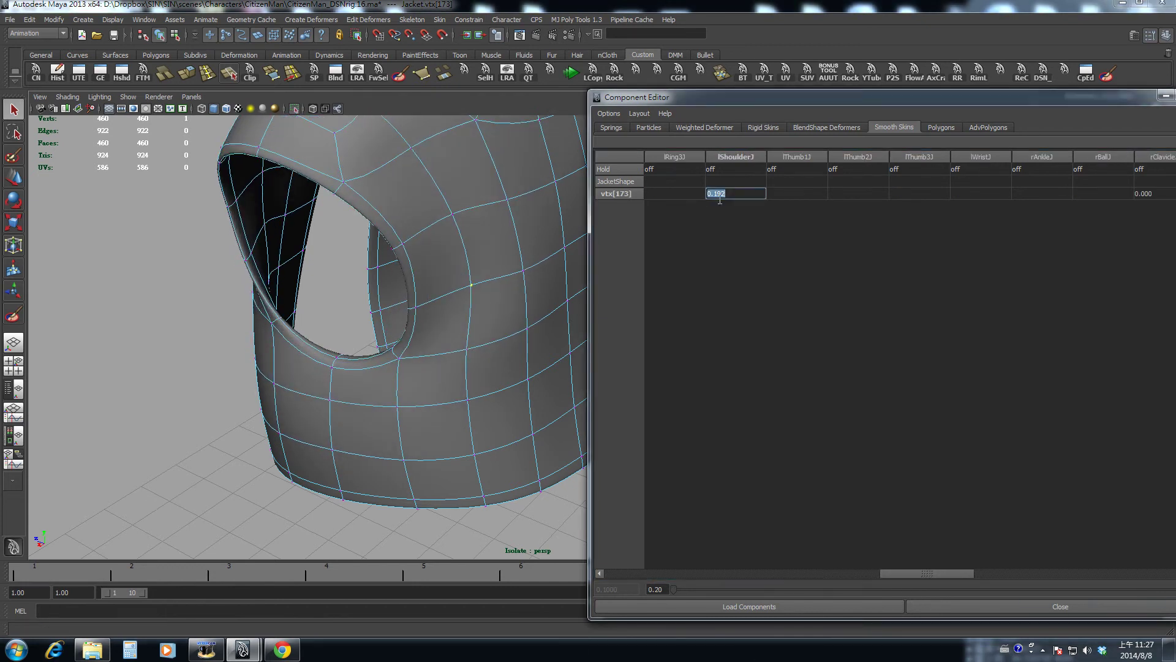
pyautogui.write('.1')
pyautogui.press('Return')
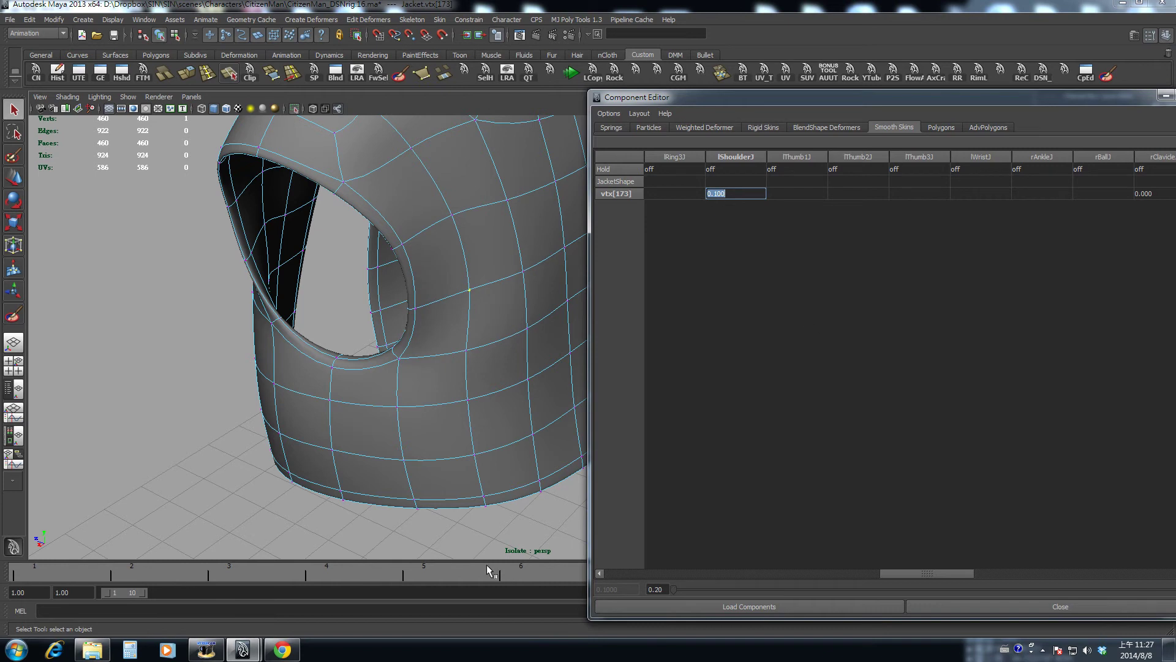
# Step: Switch to the front view and compare the isolated jacket at frame 1 and in the lowered-arm pose
pyautogui.moveTo(486, 565); pyautogui.dragTo(2, 550)
pyautogui.keyDown('alt'); pyautogui.moveTo(232, 349); pyautogui.dragTo(368, 349); pyautogui.keyUp('alt')
pyautogui.press('space')
pyautogui.keyDown('alt'); pyautogui.moveTo(369, 349); pyautogui.dragTo(519, 366, button='right'); pyautogui.keyUp('alt')
pyautogui.keyDown('alt'); pyautogui.moveTo(519, 366); pyautogui.dragTo(444, 377, button='middle'); pyautogui.keyUp('alt')
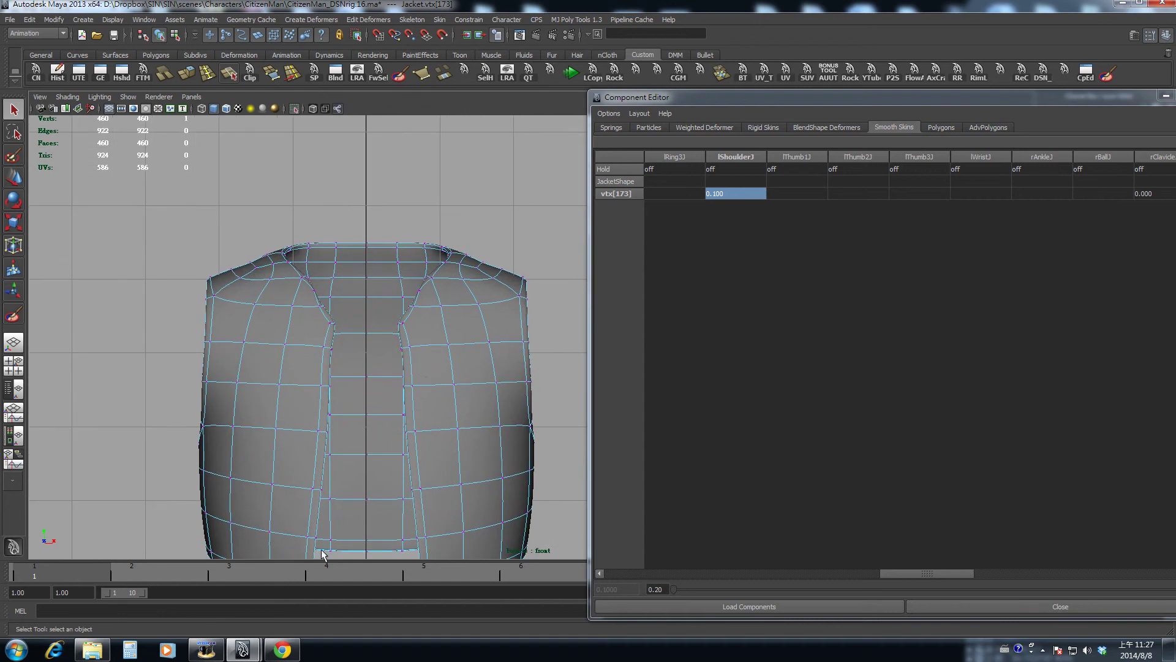
pyautogui.moveTo(257, 568); pyautogui.dragTo(1100, 606)
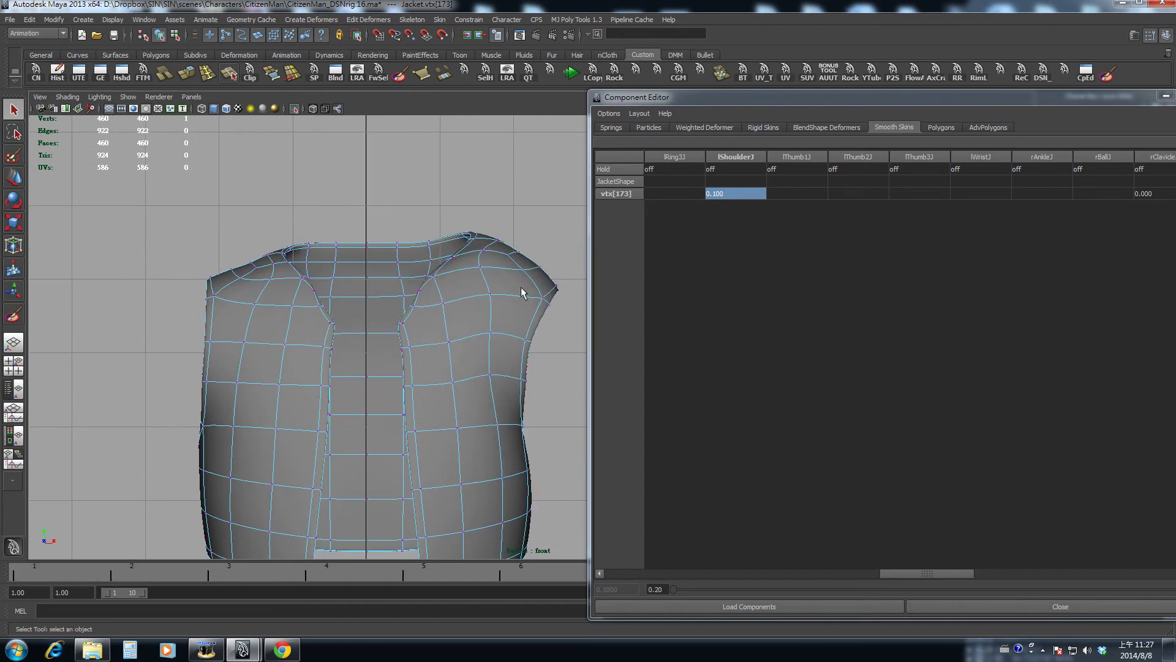
# Step: Lasso-select the jacket vertices around the left collar and inner shoulder, checking the selection in wireframe before restoring shaded display
pyautogui.click(13, 131)
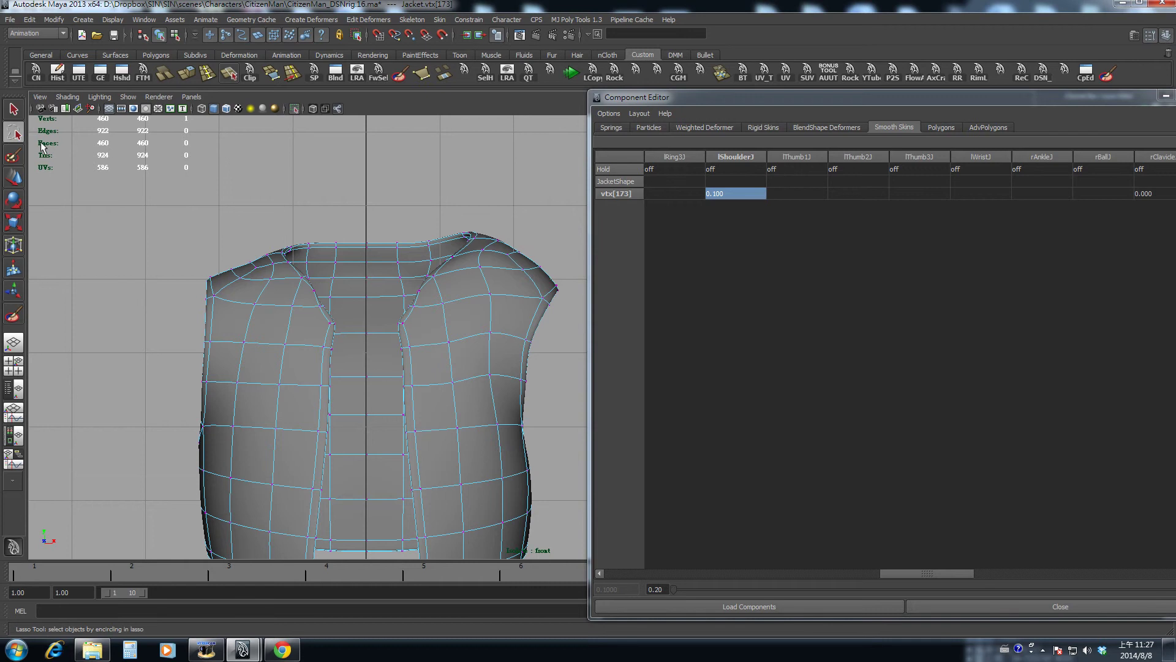
pyautogui.moveTo(388, 226)
pyautogui.mouseDown()
pyautogui.moveTo(388, 332)
pyautogui.moveTo(427, 329)
pyautogui.mouseUp()
pyautogui.moveTo(491, 309)
pyautogui.mouseDown()
pyautogui.moveTo(515, 234)
pyautogui.moveTo(441, 195)
pyautogui.moveTo(393, 231)
pyautogui.mouseUp()
pyautogui.keyDown('alt'); pyautogui.moveTo(394, 230); pyautogui.dragTo(348, 232, button='middle'); pyautogui.keyUp('alt')
pyautogui.press('4')
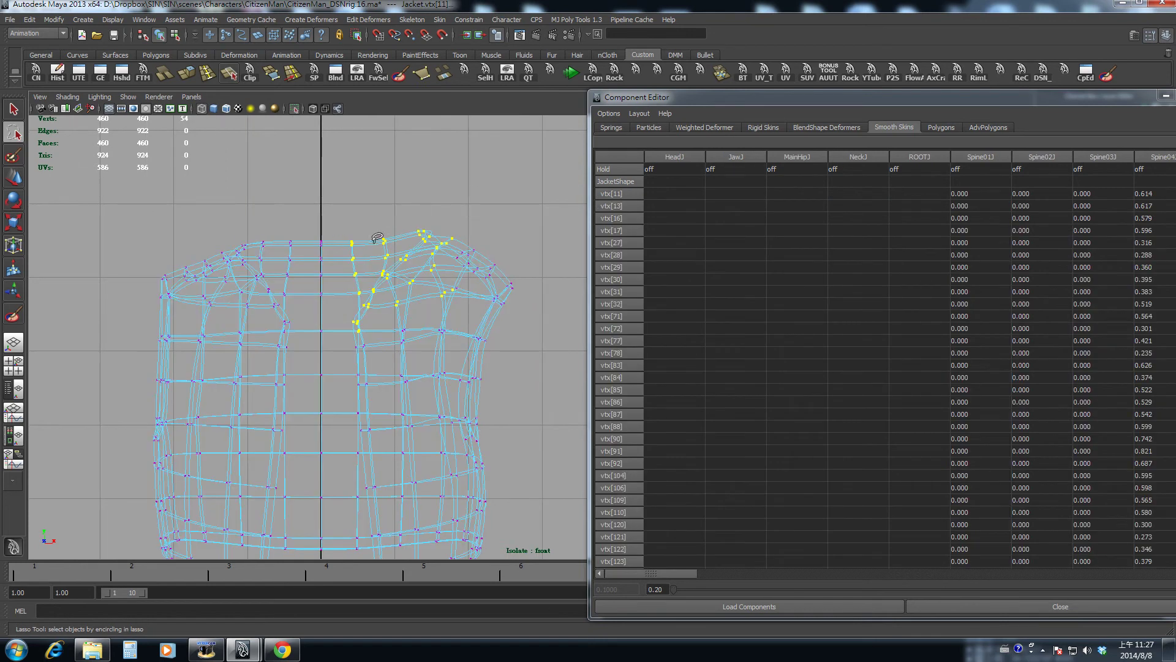
pyautogui.press('q')
pyautogui.press('5')
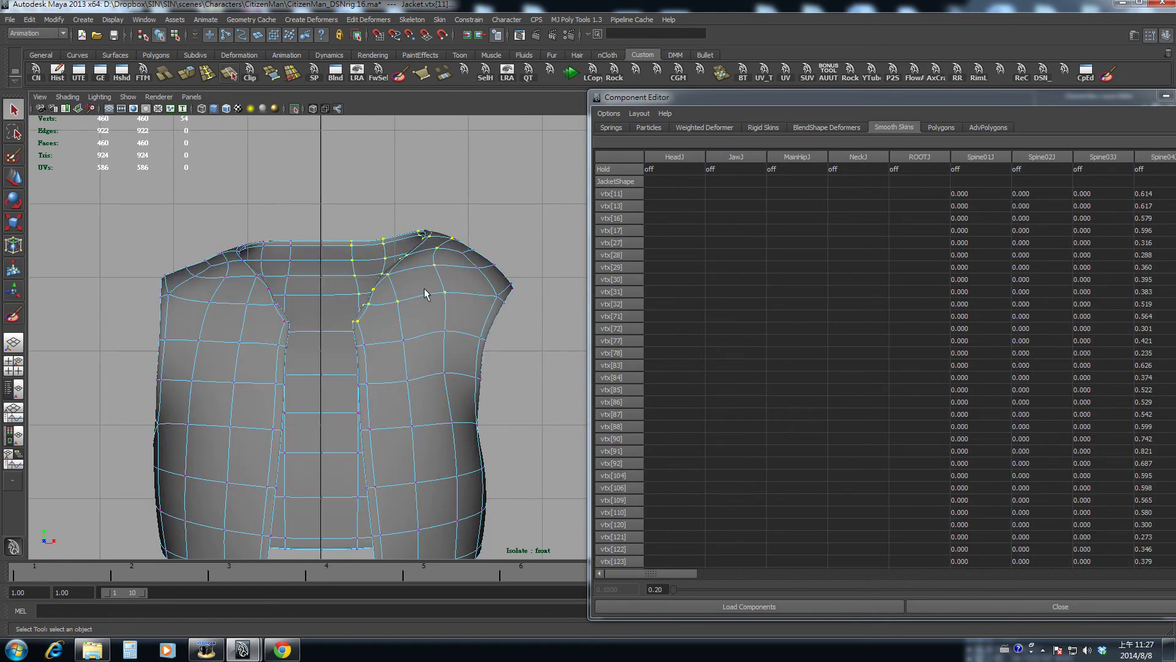
# Step: Deselect the outer shoulder vertices from the left collar and inner shoulder selection, checking the remaining vertices in wireframe and shaded display
pyautogui.keyDown('ctrl'); pyautogui.moveTo(436, 286); pyautogui.dragTo(472, 318); pyautogui.keyUp('ctrl')
pyautogui.press('4')
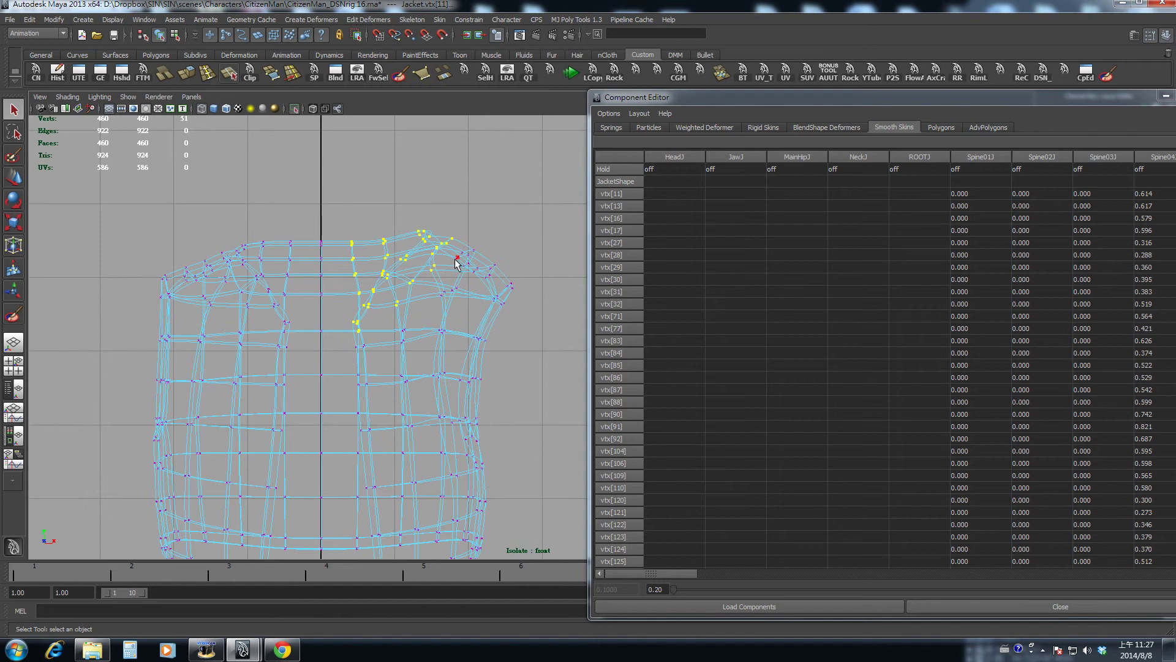
pyautogui.keyDown('alt'); pyautogui.moveTo(456, 259); pyautogui.dragTo(456, 298, button='middle'); pyautogui.keyUp('alt')
pyautogui.keyDown('alt'); pyautogui.moveTo(456, 298); pyautogui.dragTo(532, 332, button='right'); pyautogui.keyUp('alt')
pyautogui.keyDown('alt'); pyautogui.moveTo(466, 342); pyautogui.dragTo(455, 358, button='middle'); pyautogui.keyUp('alt')
pyautogui.press('5')
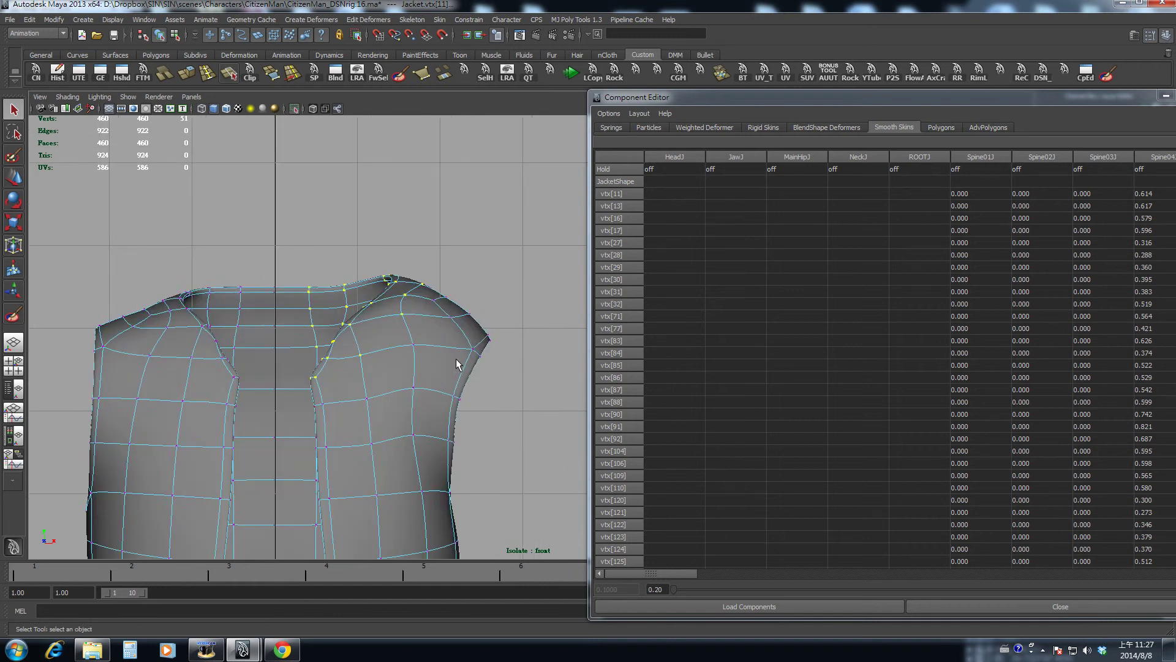
pyautogui.keyDown('alt'); pyautogui.moveTo(383, 343); pyautogui.dragTo(399, 326, button='middle'); pyautogui.keyUp('alt')
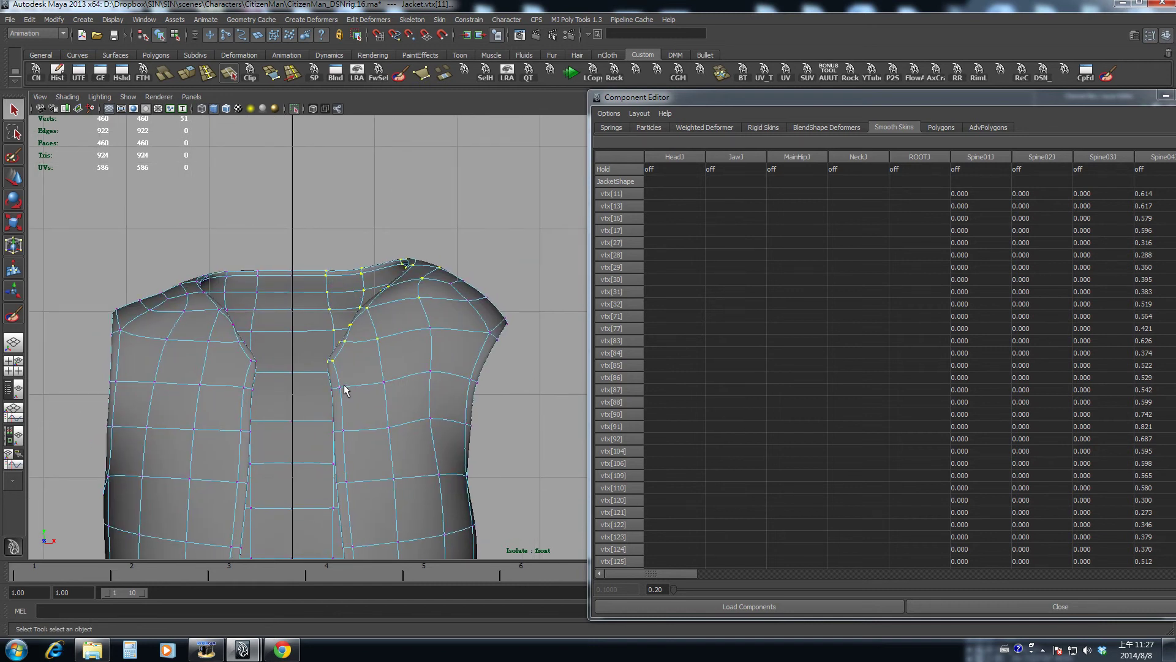
pyautogui.press('4')
pyautogui.press('5')
pyautogui.keyDown('alt'); pyautogui.moveTo(380, 367); pyautogui.dragTo(382, 338, button='middle'); pyautogui.keyUp('alt')
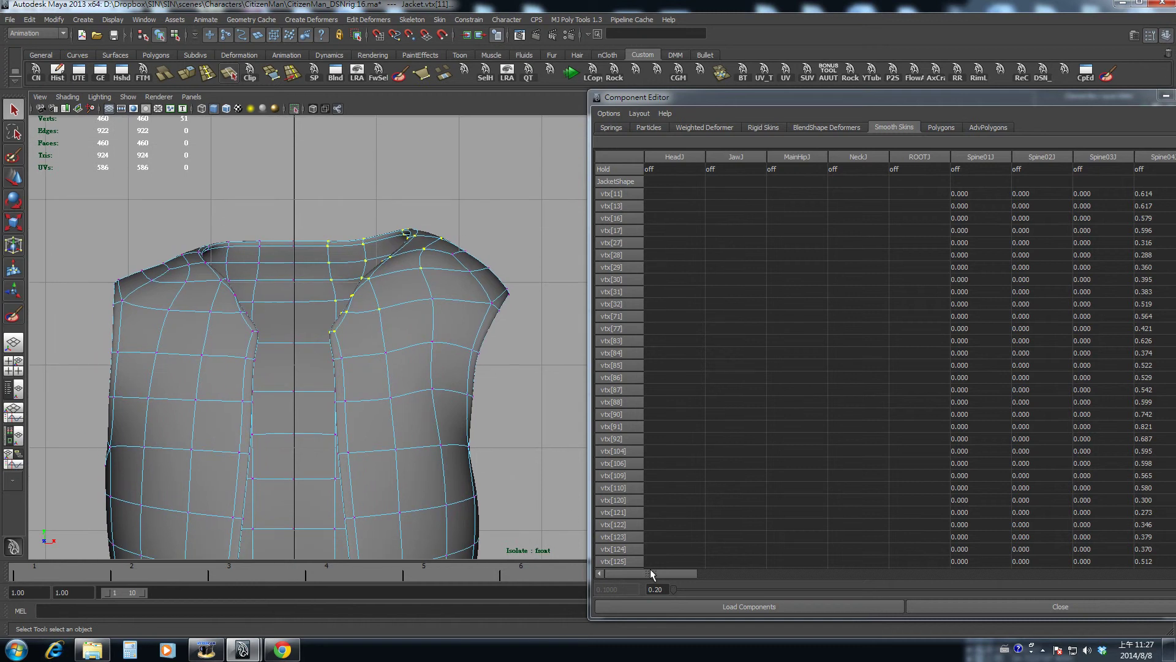
# Step: Set the lShoulderJ weight of all selected left collar and inner shoulder vertices to 0 and play the animation to check the deformation
pyautogui.moveTo(651, 572); pyautogui.dragTo(911, 587)
pyautogui.click(784, 193)
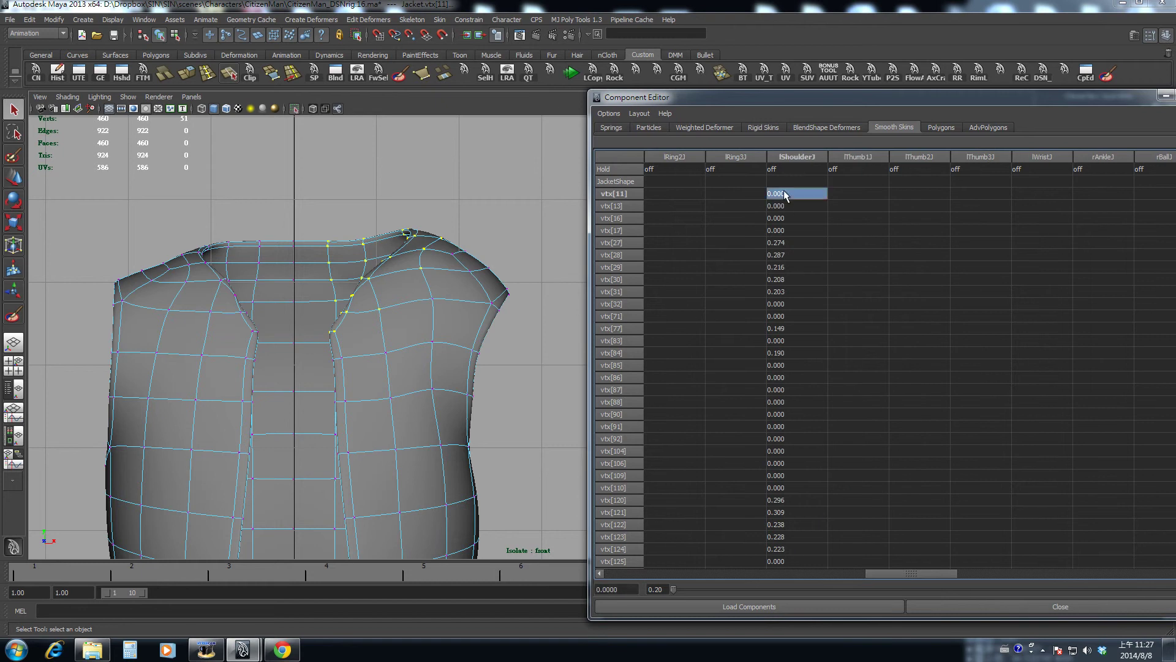
pyautogui.moveTo(802, 94); pyautogui.dragTo(708, 13)
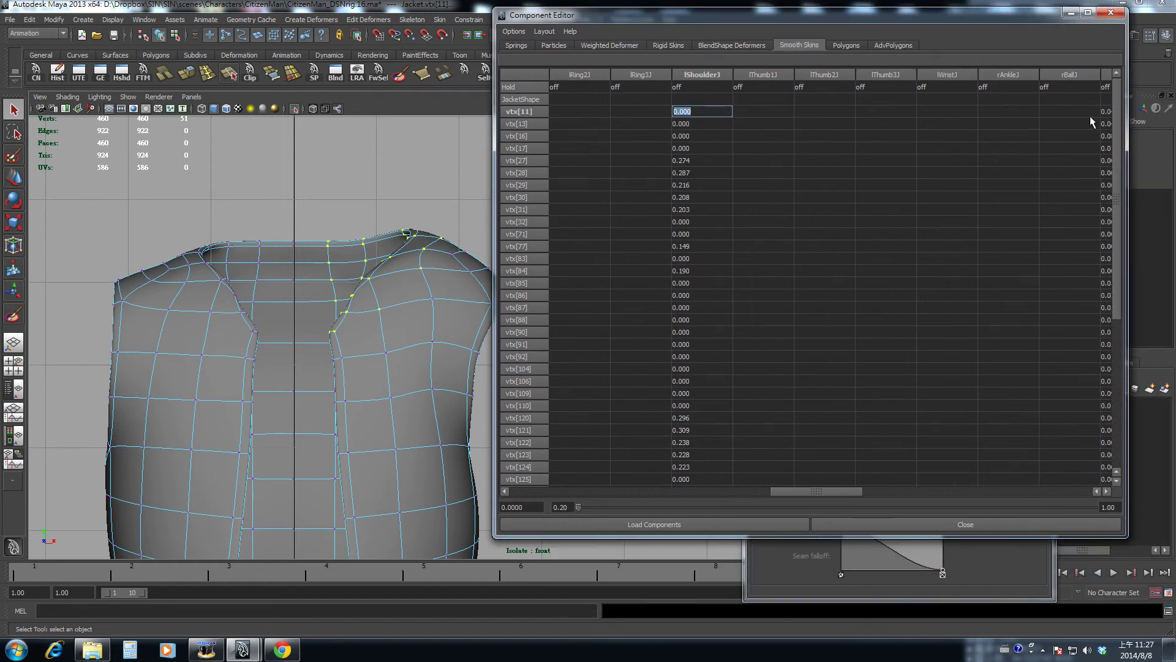
pyautogui.moveTo(1116, 106); pyautogui.dragTo(1119, 140)
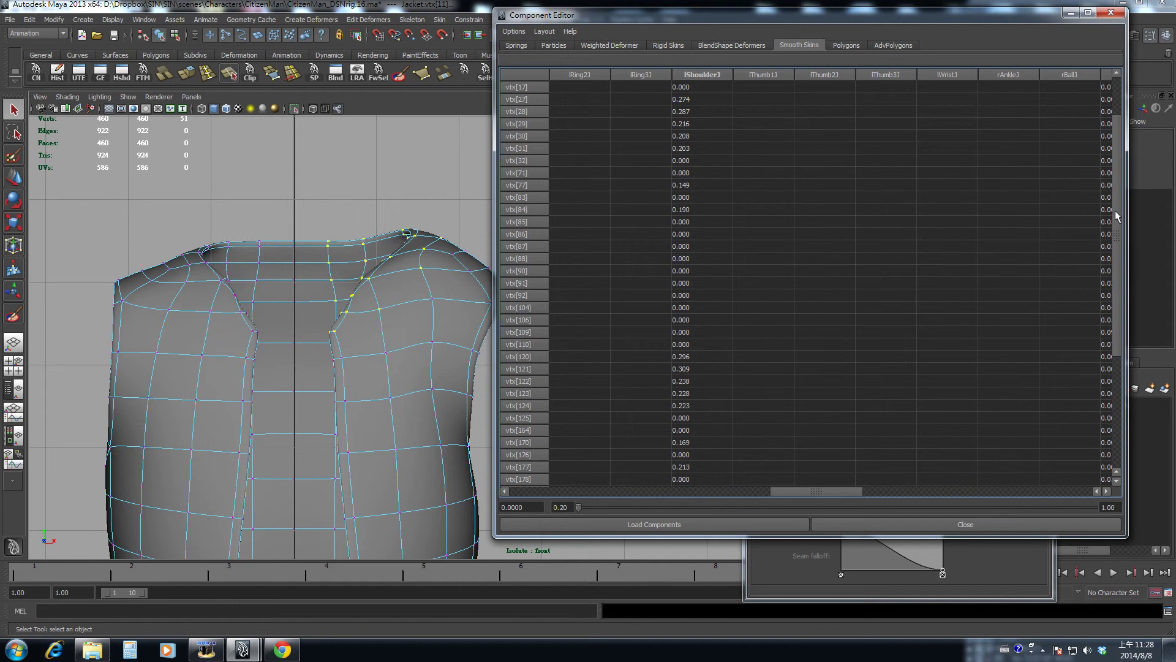
pyautogui.moveTo(1116, 216); pyautogui.dragTo(1121, 375)
pyautogui.keyDown('shift'); pyautogui.click(694, 481); pyautogui.keyUp('shift')
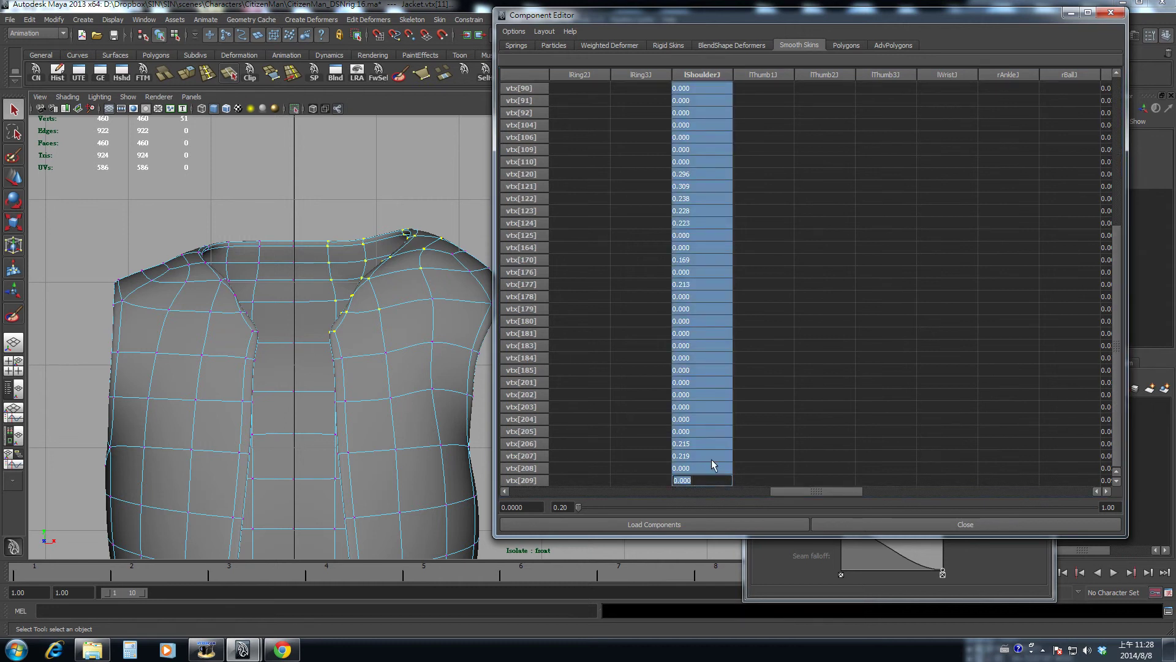
pyautogui.write('0')
pyautogui.press('Return')
pyautogui.keyDown('alt'); pyautogui.moveTo(368, 302); pyautogui.dragTo(323, 282, button='middle'); pyautogui.keyUp('alt')
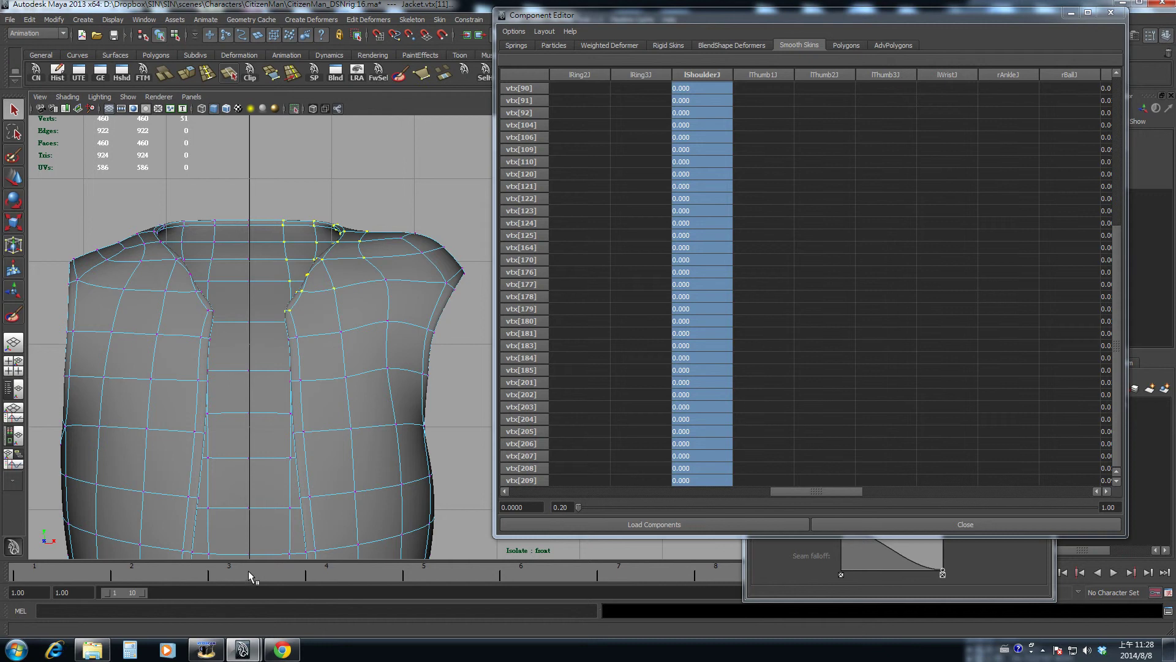
pyautogui.hotkey('alt', 'v')
# Step: Select the jacket vertices across the top of the left shoulder and hide the zero-weight joint columns in the Component Editor
pyautogui.scroll(4, 354, 253)
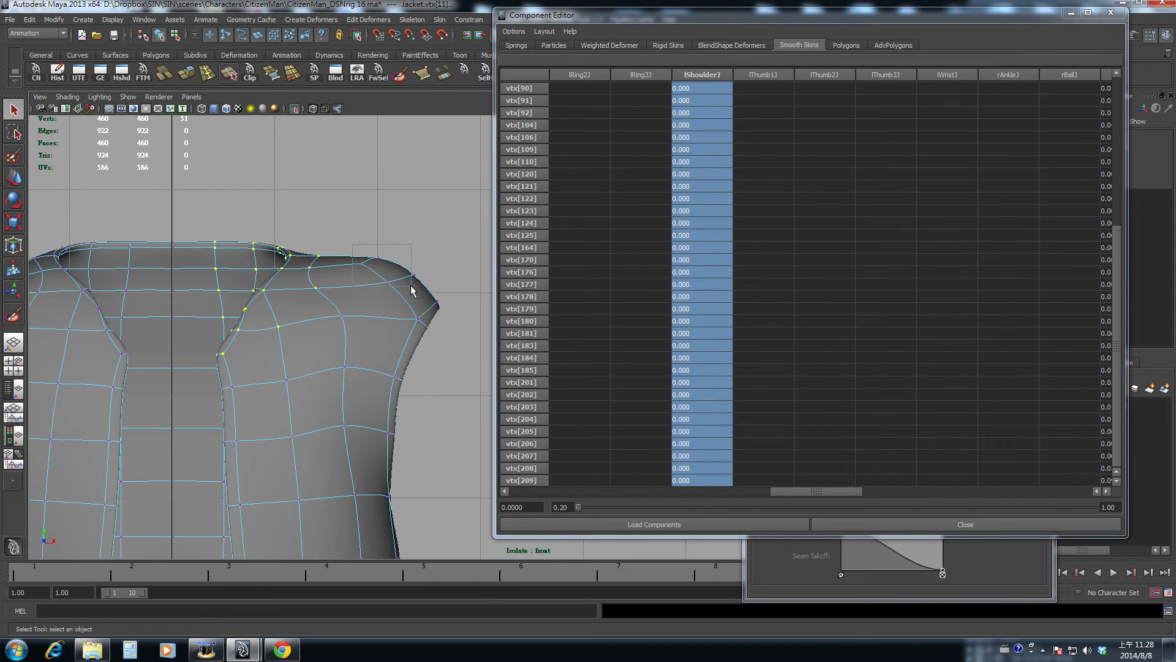
pyautogui.moveTo(412, 292); pyautogui.dragTo(422, 295)
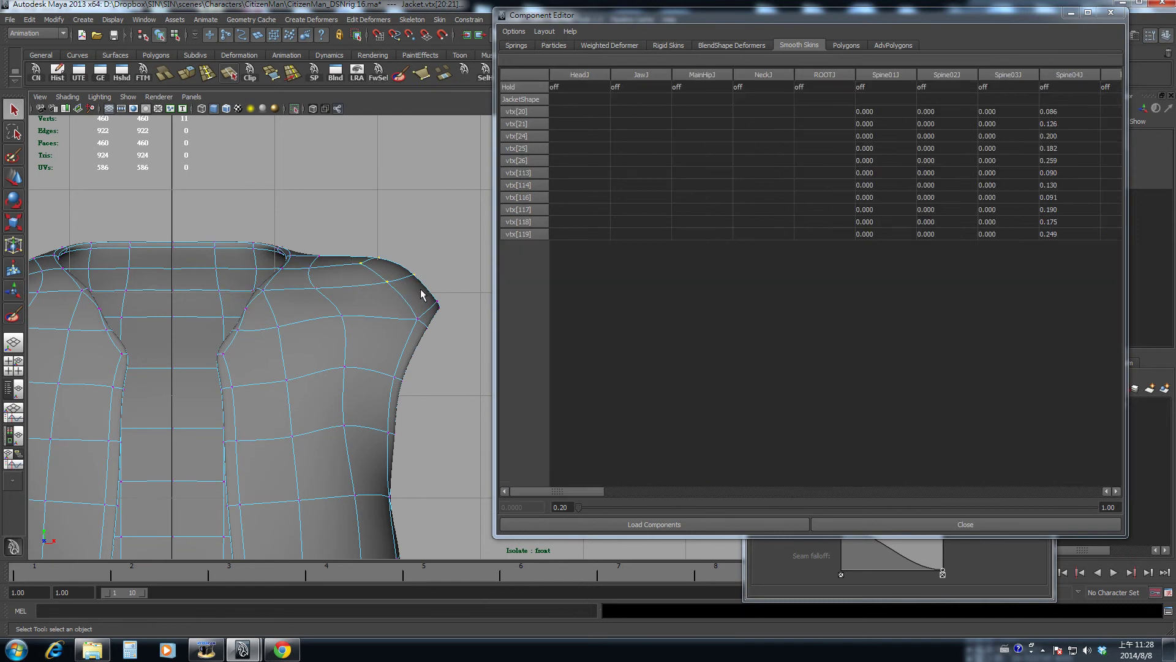
pyautogui.moveTo(624, 487); pyautogui.dragTo(1005, 522)
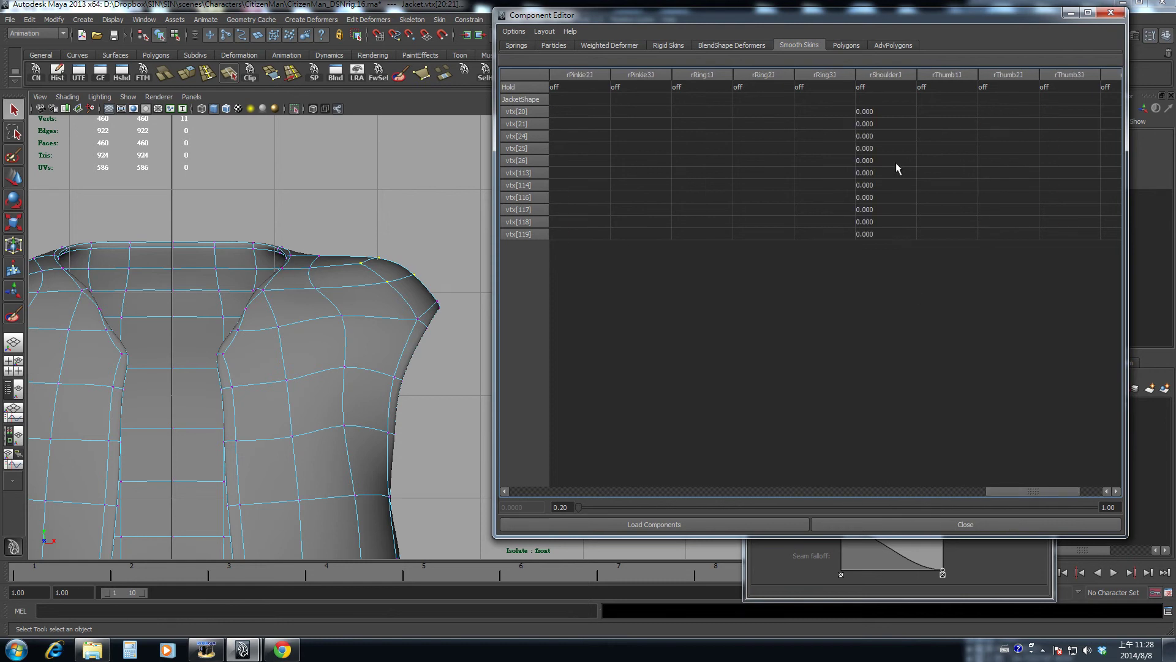
pyautogui.moveTo(898, 495); pyautogui.dragTo(847, 491)
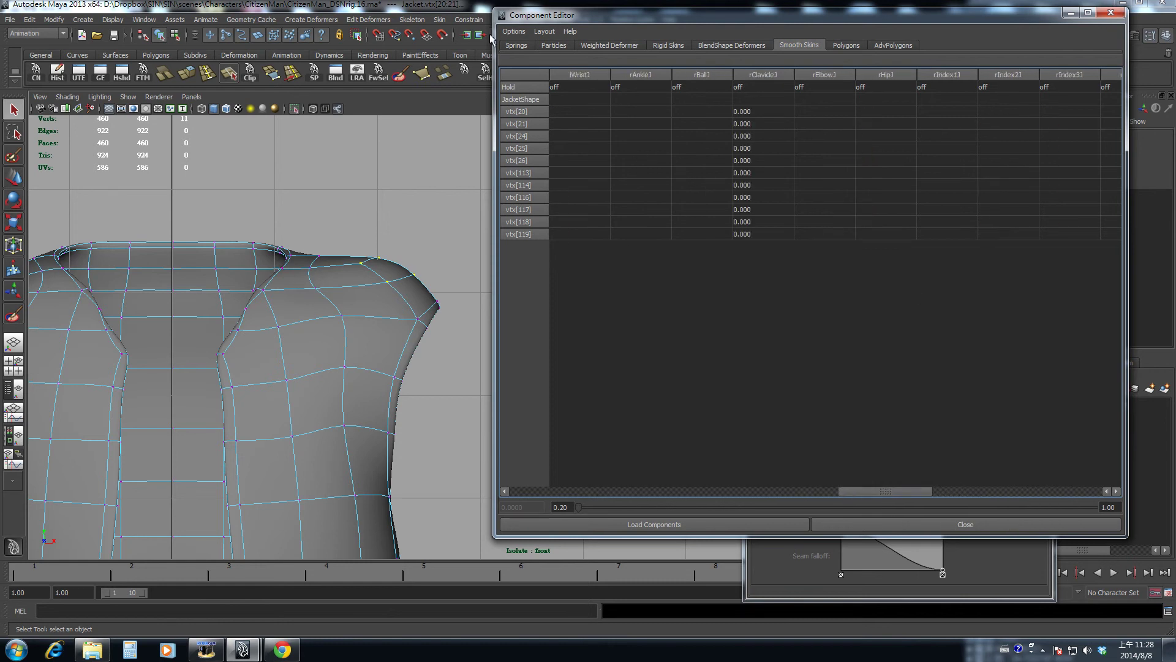
pyautogui.click(514, 31)
pyautogui.click(515, 60)
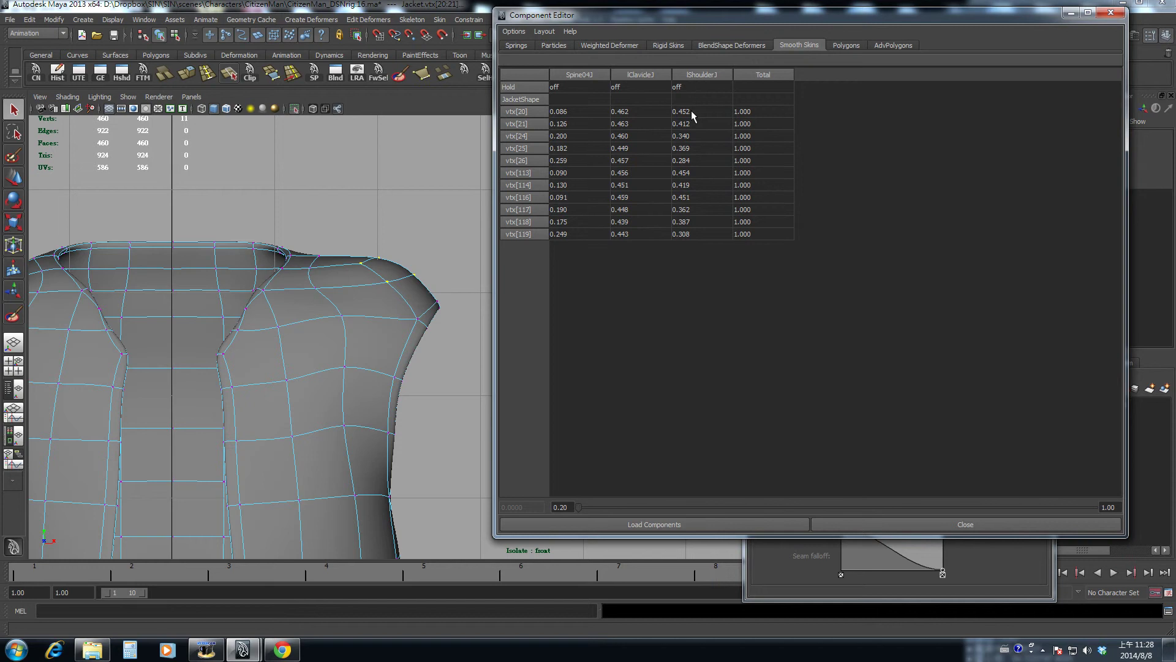
# Step: Set the lShoulderJ weight of the selected top-of-shoulder vertices to 0.1 and play back the result
pyautogui.moveTo(691, 111); pyautogui.dragTo(690, 232)
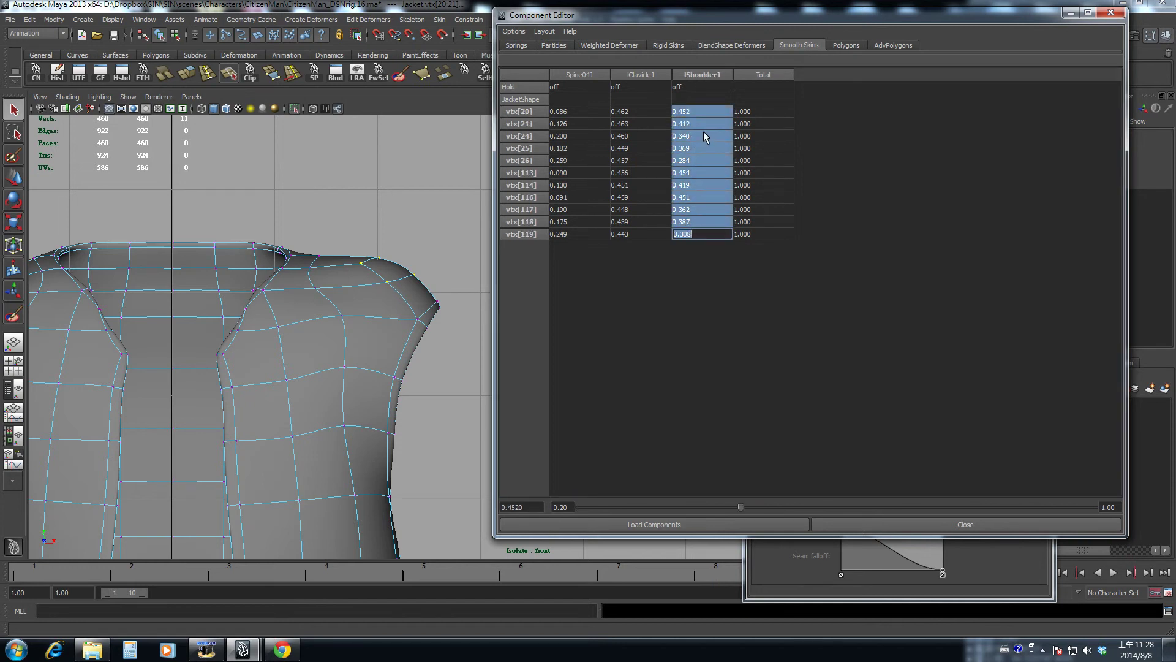
pyautogui.write('0.1')
pyautogui.press('Return')
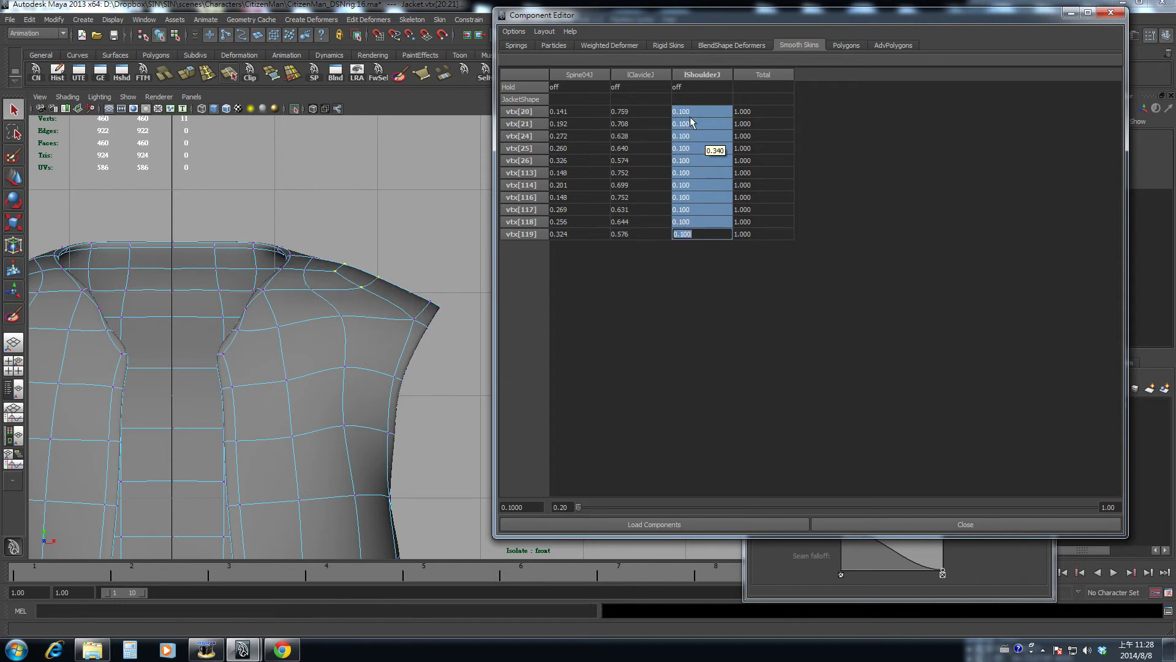
pyautogui.hotkey('alt', 'v')
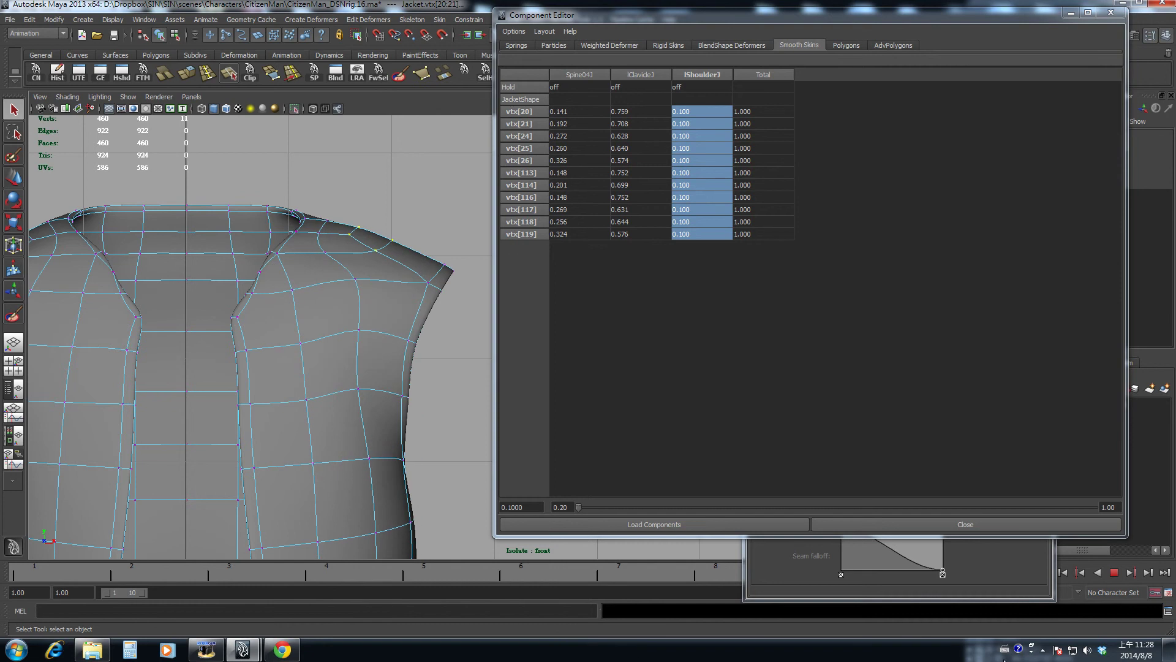
# Step: Set the lShoulderJ weight of the jacket vertices at the left shoulder tip to 0.2, checking the selection in wireframe
pyautogui.moveTo(418, 245); pyautogui.dragTo(481, 315)
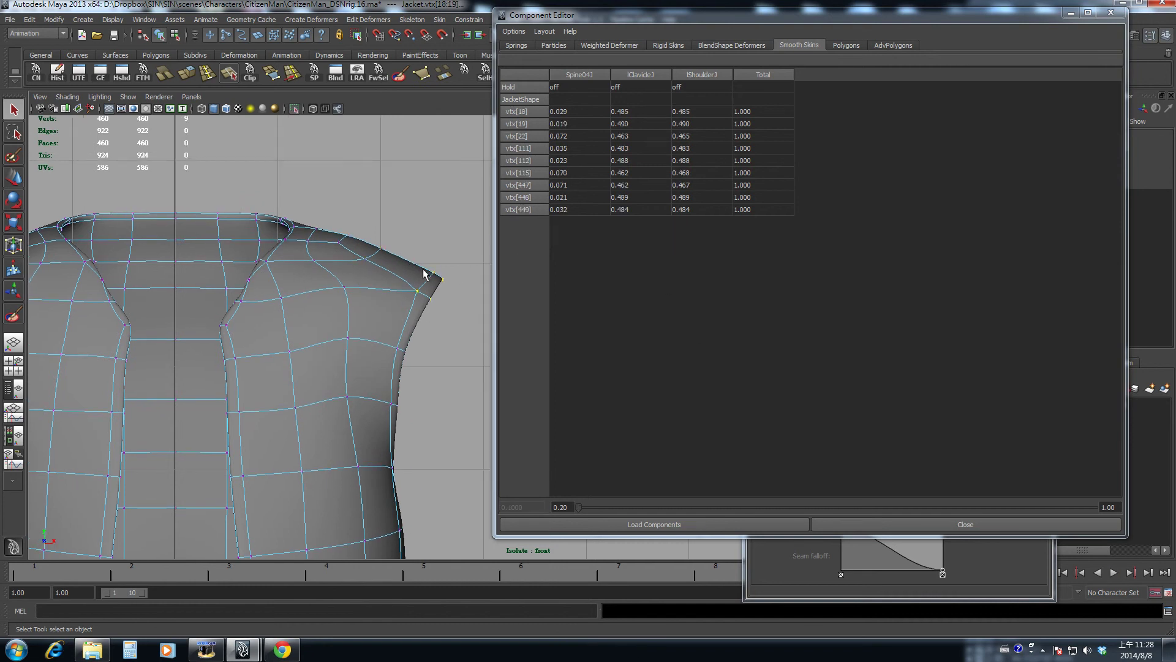
pyautogui.press('4')
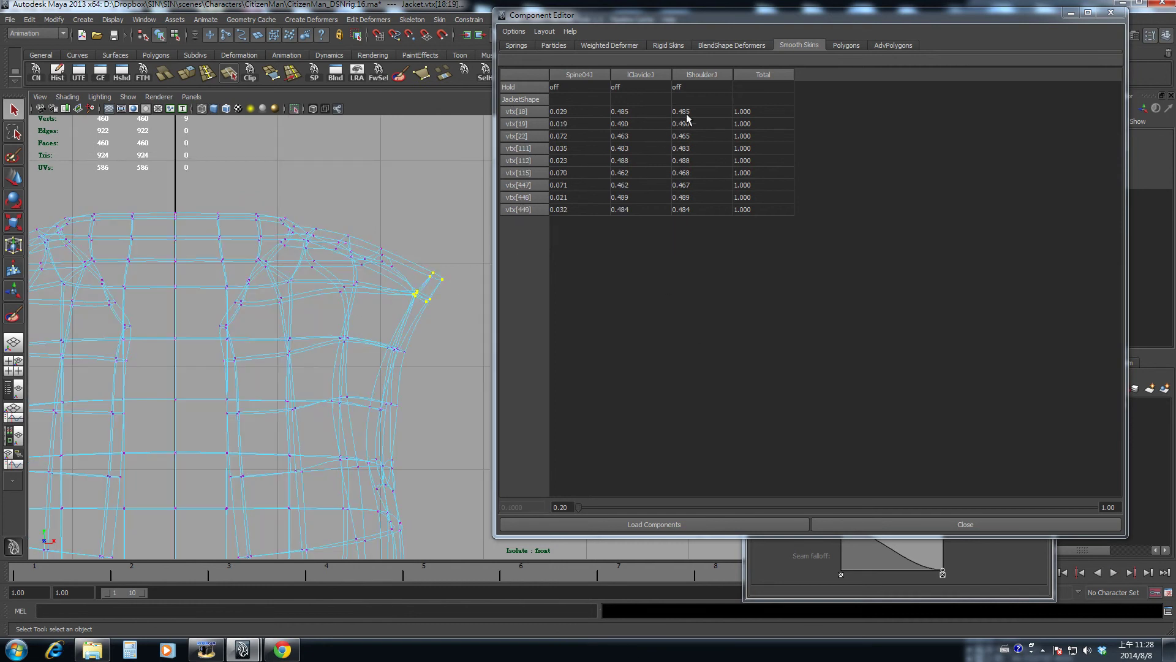
pyautogui.moveTo(687, 117); pyautogui.dragTo(701, 209)
pyautogui.write('.2')
pyautogui.press('Return')
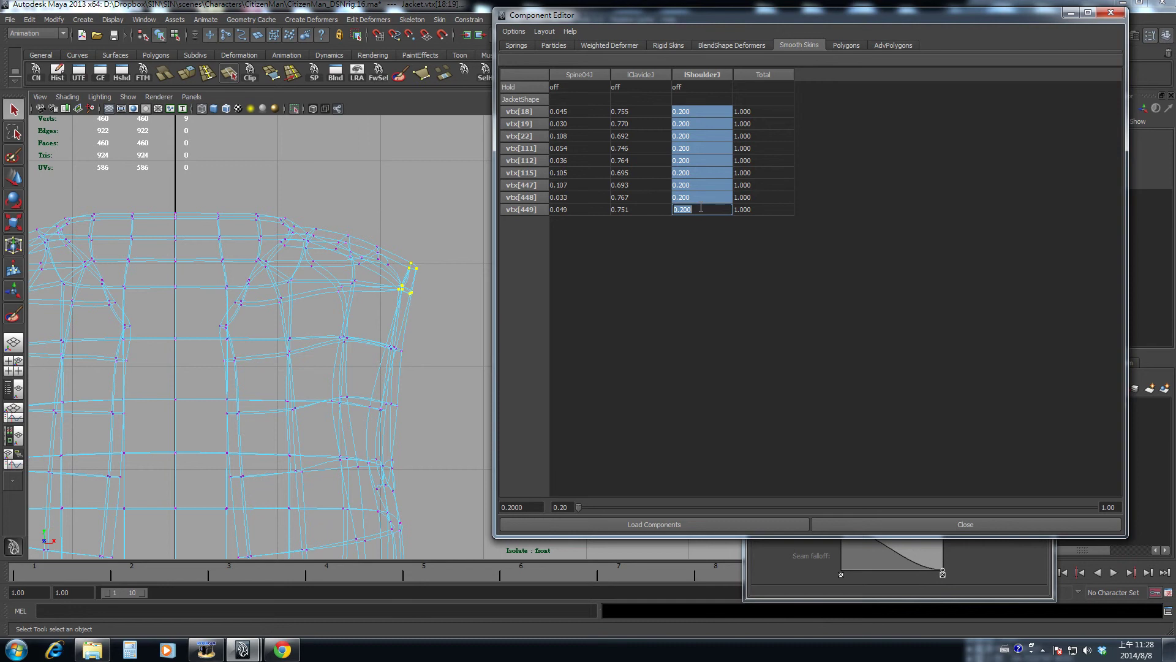
pyautogui.keyDown('alt'); pyautogui.moveTo(383, 368); pyautogui.dragTo(378, 349); pyautogui.keyUp('alt')
pyautogui.press('5')
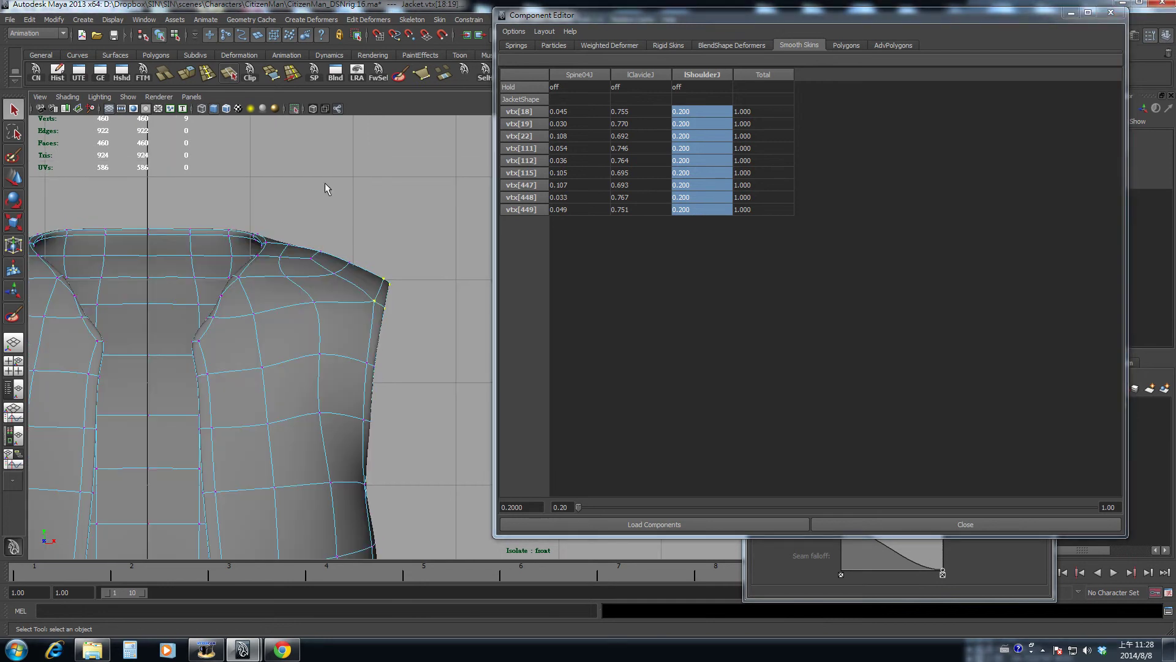
# Step: Turn off the jacket isolation, select the left arm mesh along with the jacket, and isolate the two together
pyautogui.click(295, 108)
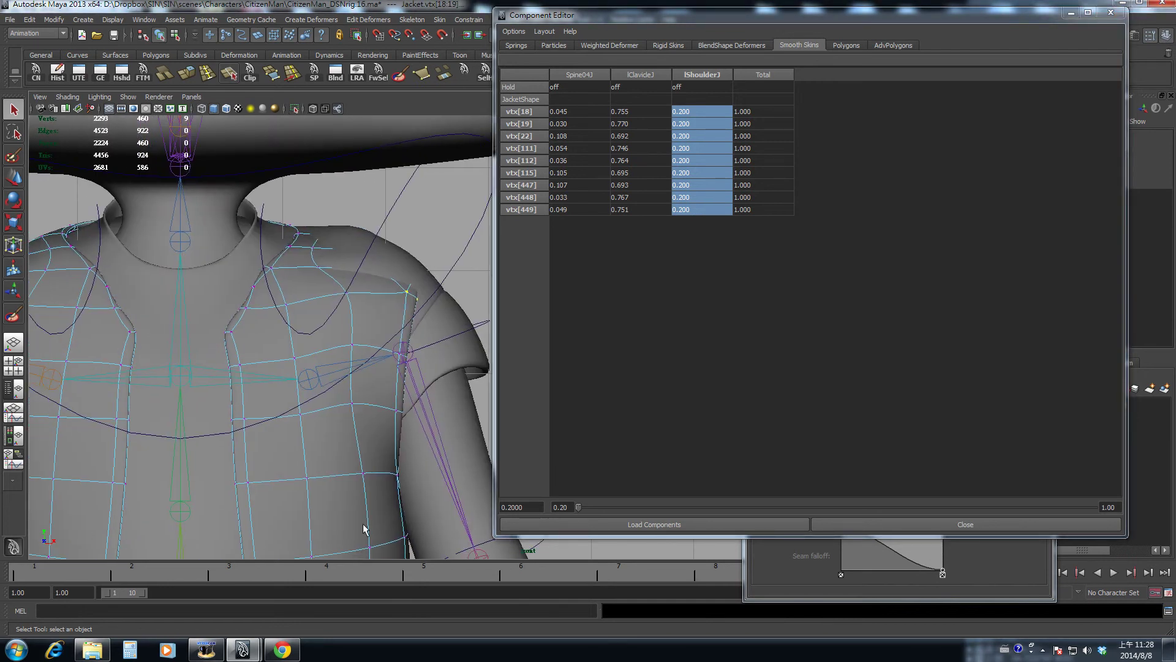
pyautogui.click(450, 439)
pyautogui.keyDown('alt'); pyautogui.moveTo(450, 439); pyautogui.dragTo(381, 321); pyautogui.keyUp('alt')
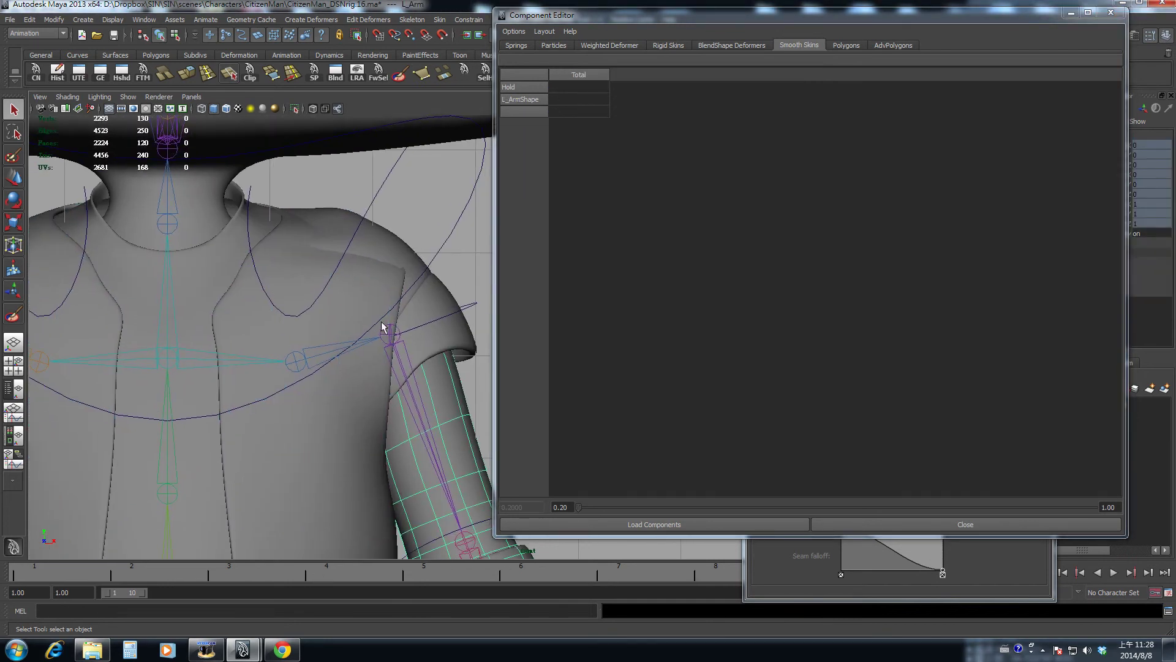
pyautogui.hotkey('shift', 'i')
pyautogui.keyDown('alt'); pyautogui.moveTo(380, 270); pyautogui.dragTo(371, 230, button='middle'); pyautogui.keyUp('alt')
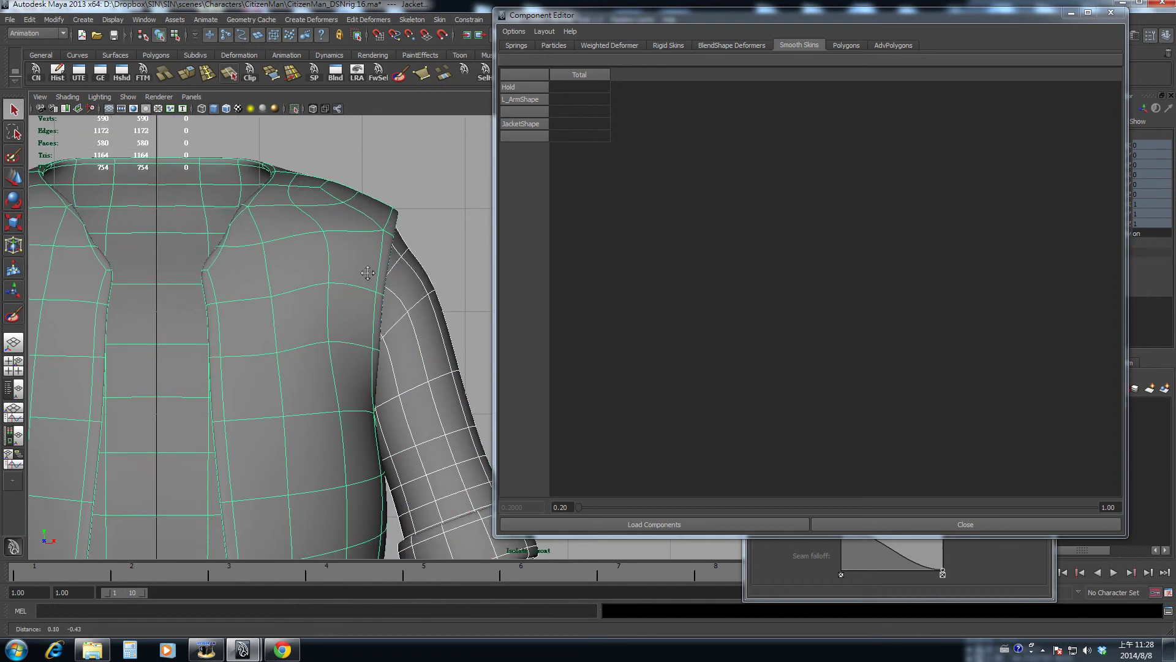
pyautogui.keyDown('alt'); pyautogui.moveTo(371, 230); pyautogui.dragTo(293, 273, button='right'); pyautogui.keyUp('alt')
# Step: Play the animation in the front view and examine how the jacket follows the left arm in shaded and wireframe display
pyautogui.click(327, 577)
pyautogui.hotkey('alt', 'v')
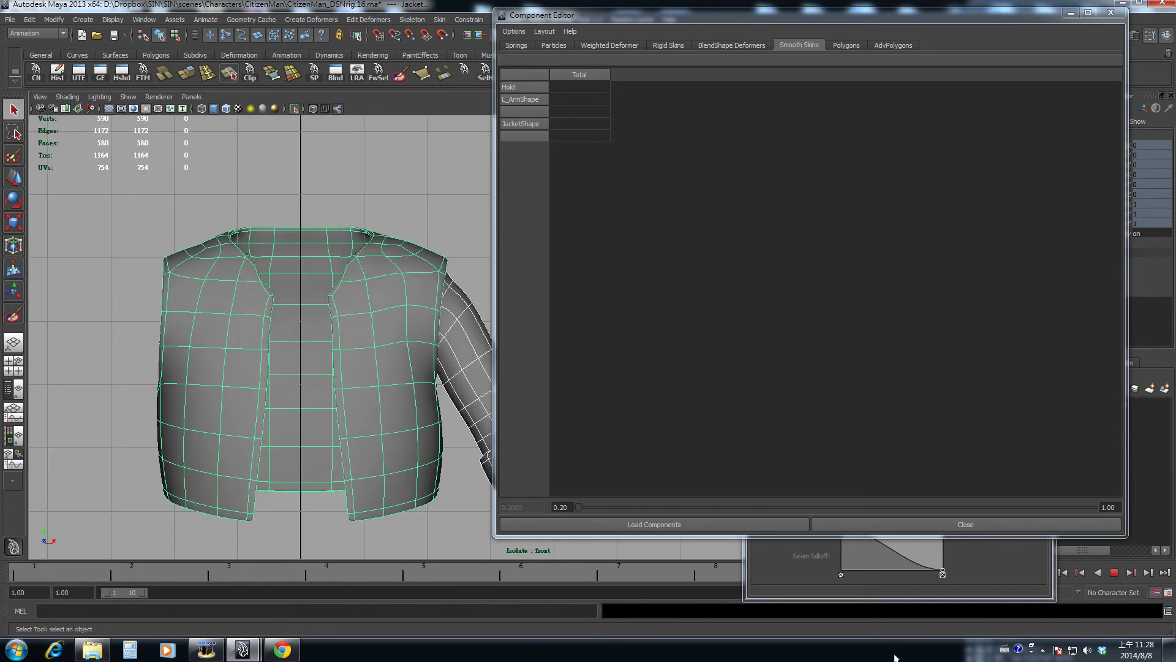
pyautogui.hotkey('alt', 'v')
pyautogui.moveTo(361, 336); pyautogui.dragTo(326, 332)
pyautogui.press('4')
pyautogui.press('q')
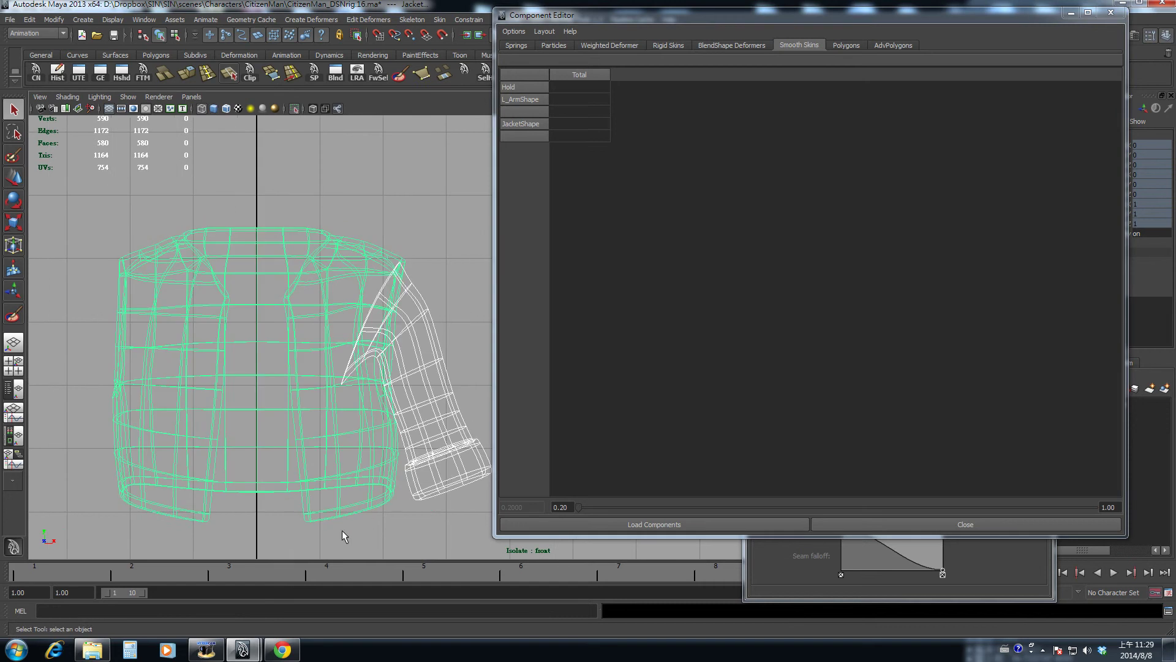
pyautogui.hotkey('alt', 'v')
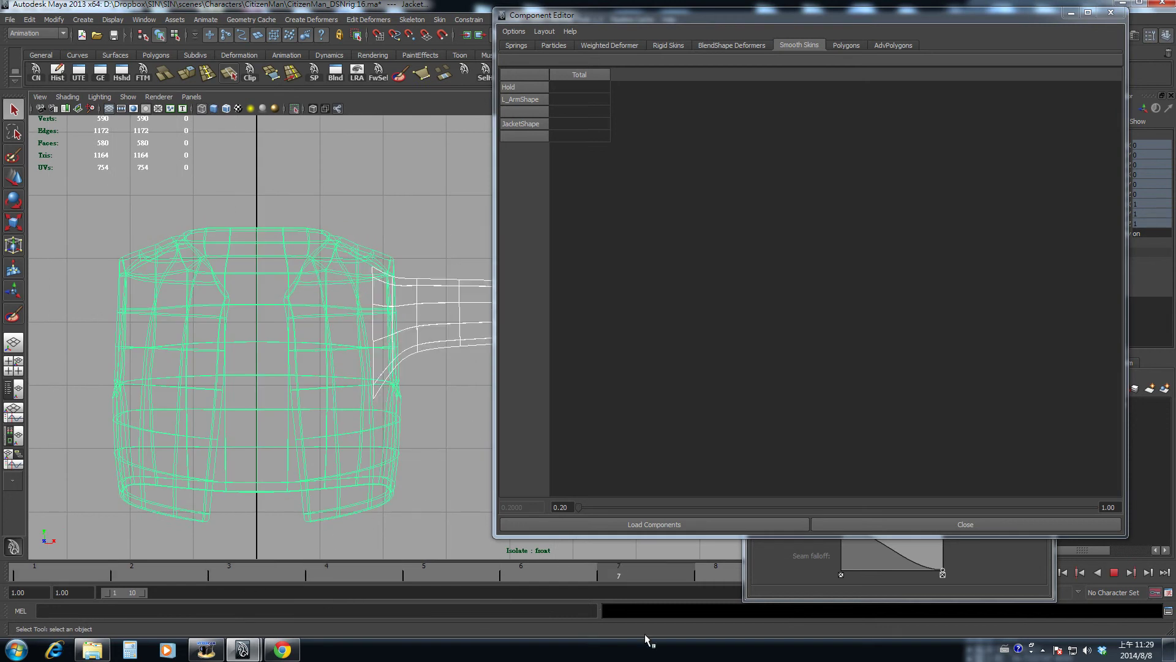
pyautogui.keyDown('alt'); pyautogui.moveTo(352, 393); pyautogui.dragTo(315, 399, button='middle'); pyautogui.keyUp('alt')
pyautogui.press('5')
# Step: Switch to the perspective view and play the animation to examine the fit between the left arm and the armhole
pyautogui.press('space')
pyautogui.moveTo(313, 401)
pyautogui.mouseDown()
pyautogui.moveTo(312, 362)
pyautogui.moveTo(184, 332)
pyautogui.mouseUp()
pyautogui.keyDown('alt'); pyautogui.moveTo(184, 332); pyautogui.dragTo(111, 307, button='middle'); pyautogui.keyUp('alt')
pyautogui.moveTo(181, 574); pyautogui.dragTo(67, 569)
pyautogui.hotkey('alt', 'v')
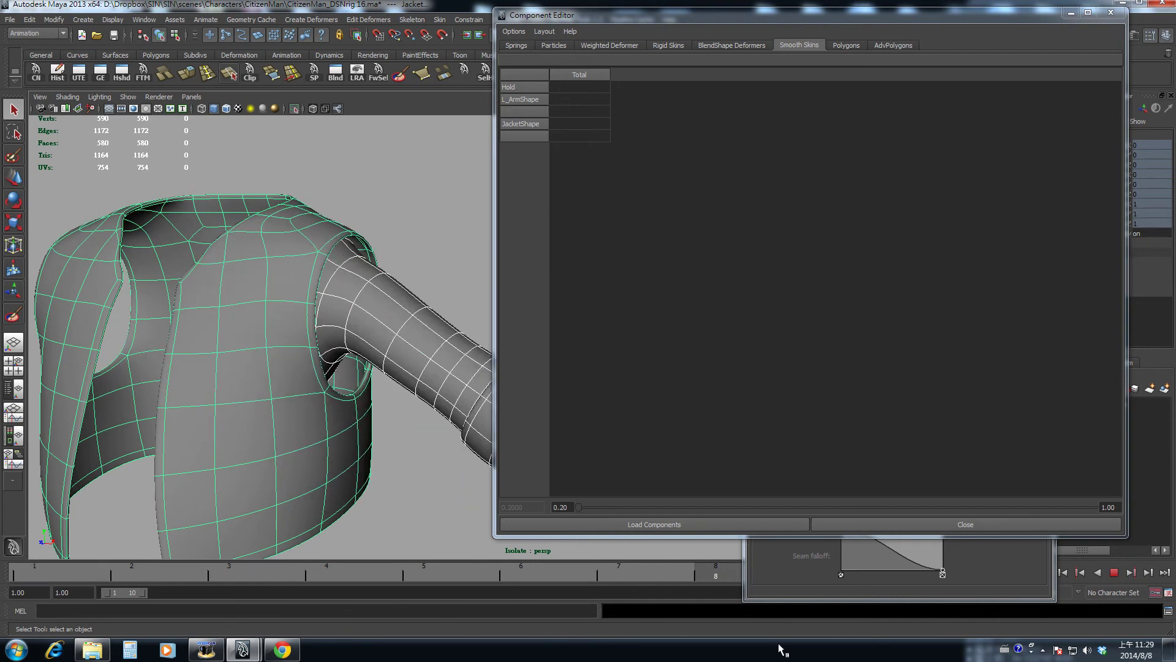
pyautogui.hotkey('alt', 'v')
# Step: Select the row of three jacket vertices crossing the lower back rim of the left armhole, vtx[82], vtx[175] and vtx[445]
pyautogui.click(349, 354)
pyautogui.keyDown('alt'); pyautogui.moveTo(349, 355); pyautogui.dragTo(307, 328); pyautogui.keyUp('alt')
pyautogui.moveTo(177, 304); pyautogui.dragTo(127, 302, button='right')
pyautogui.click(131, 293)
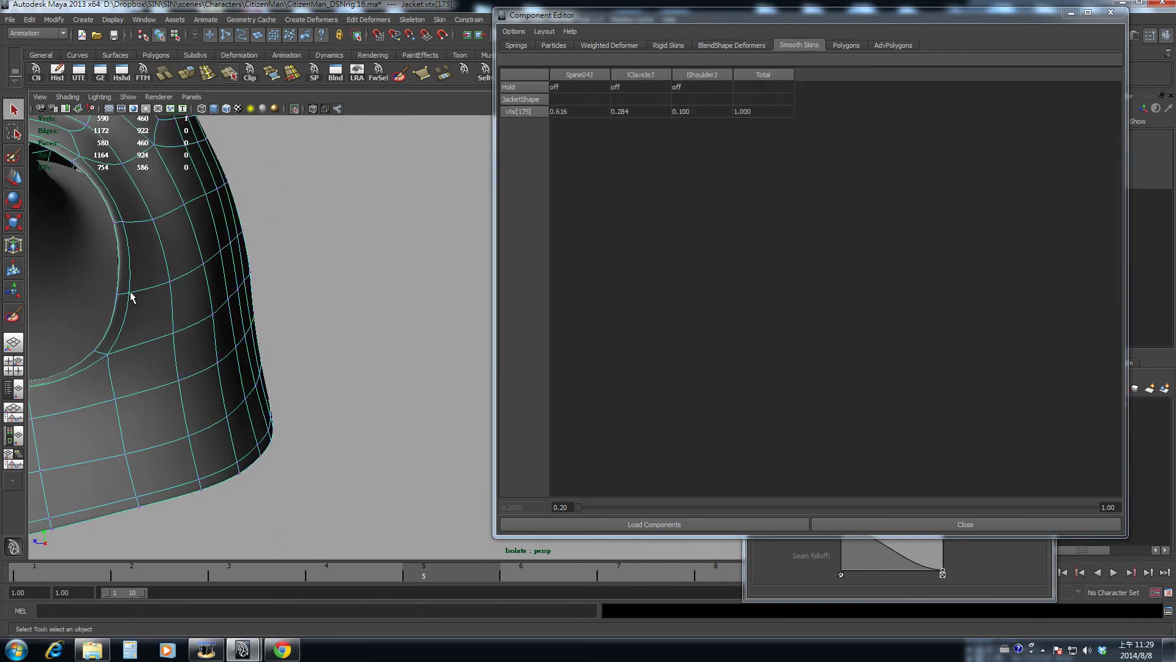
pyautogui.keyDown('alt'); pyautogui.moveTo(132, 294); pyautogui.dragTo(157, 270); pyautogui.keyUp('alt')
pyautogui.press('f')
pyautogui.keyDown('alt'); pyautogui.moveTo(200, 323); pyautogui.dragTo(263, 318); pyautogui.keyUp('alt')
pyautogui.keyDown('alt'); pyautogui.moveTo(264, 318); pyautogui.dragTo(287, 316, button='middle'); pyautogui.keyUp('alt')
pyautogui.keyDown('alt'); pyautogui.moveTo(287, 316); pyautogui.dragTo(241, 311); pyautogui.keyUp('alt')
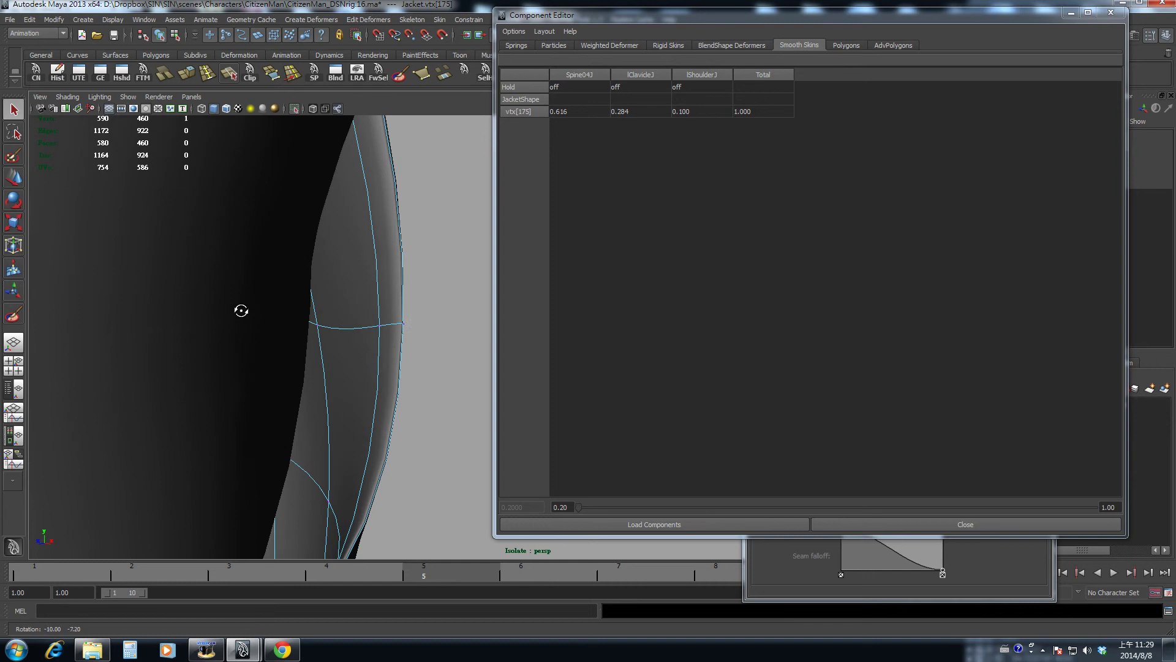
pyautogui.moveTo(369, 295); pyautogui.dragTo(443, 355)
pyautogui.press('4')
pyautogui.moveTo(320, 368)
pyautogui.keyDown('alt'); pyautogui.mouseDown()
pyautogui.moveTo(366, 366)
pyautogui.moveTo(365, 351)
pyautogui.moveTo(231, 349)
pyautogui.moveTo(349, 323)
pyautogui.mouseUp(); pyautogui.keyUp('alt')
pyautogui.press('5')
pyautogui.scroll(-3, 363, 363)
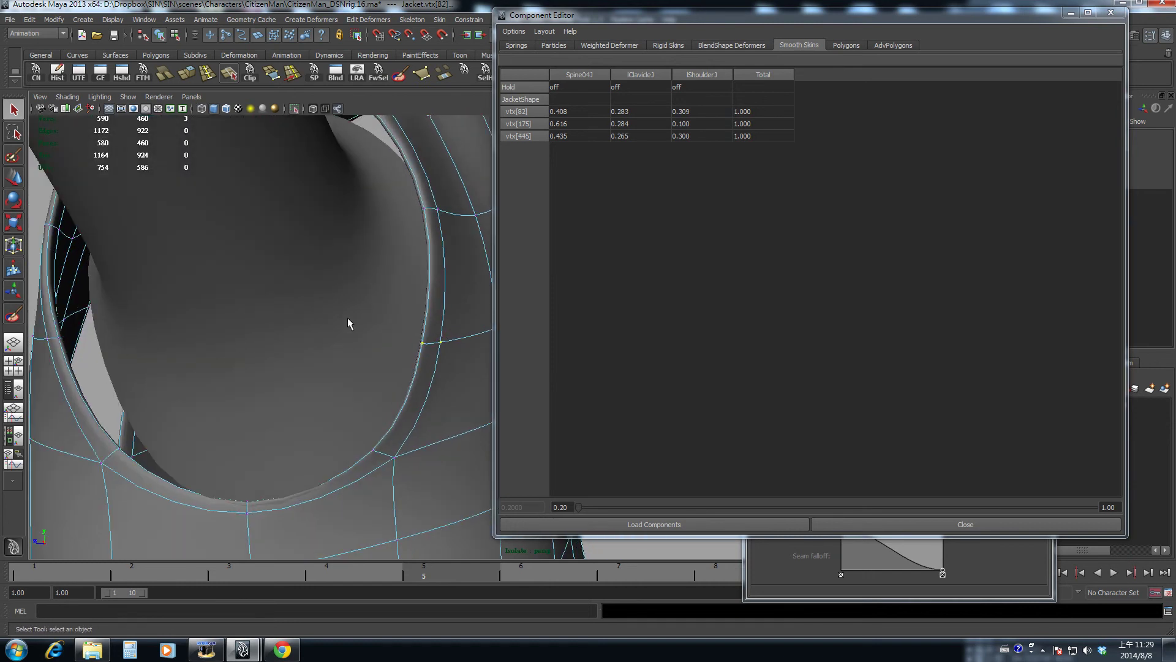
# Step: Set the lShoulderJ weight of all three selected armhole rim vertices to 0.1
pyautogui.moveTo(685, 112); pyautogui.dragTo(694, 135)
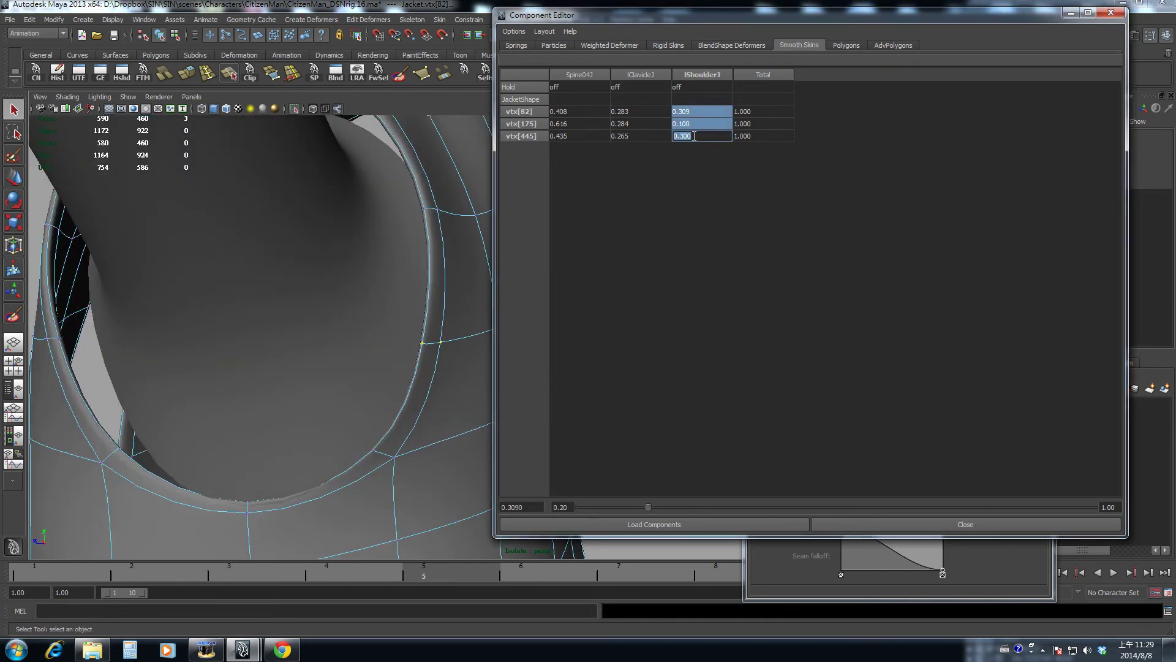
pyautogui.write('.1')
pyautogui.press('Return')
# Step: Select the next vertex row up the left armhole's back rim, vtx[81], vtx[174] and vtx[446], and set its lShoulderJ weight to 0.1
pyautogui.keyDown('alt'); pyautogui.moveTo(289, 305); pyautogui.dragTo(336, 256); pyautogui.keyUp('alt')
pyautogui.press('4')
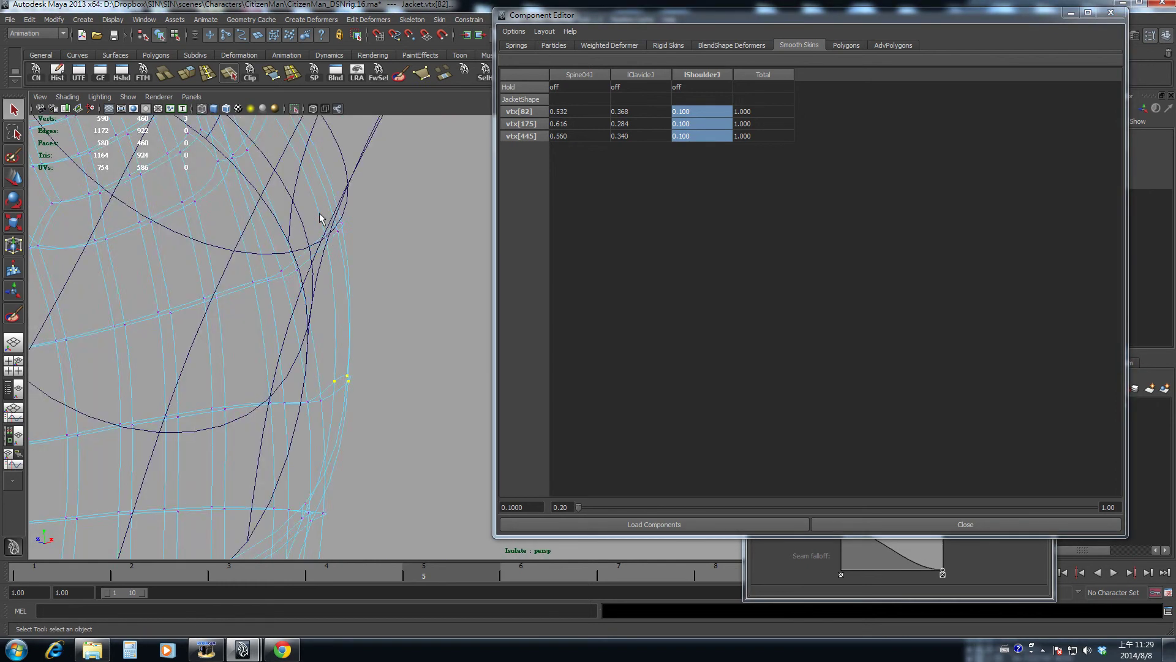
pyautogui.moveTo(318, 212); pyautogui.dragTo(365, 256)
pyautogui.moveTo(375, 266)
pyautogui.keyDown('alt'); pyautogui.mouseDown()
pyautogui.moveTo(286, 279)
pyautogui.moveTo(286, 296)
pyautogui.moveTo(354, 280)
pyautogui.moveTo(332, 249)
pyautogui.moveTo(326, 264)
pyautogui.moveTo(230, 280)
pyautogui.moveTo(357, 294)
pyautogui.moveTo(341, 284)
pyautogui.moveTo(354, 318)
pyautogui.moveTo(367, 309)
pyautogui.mouseUp(); pyautogui.keyUp('alt')
pyautogui.press('5')
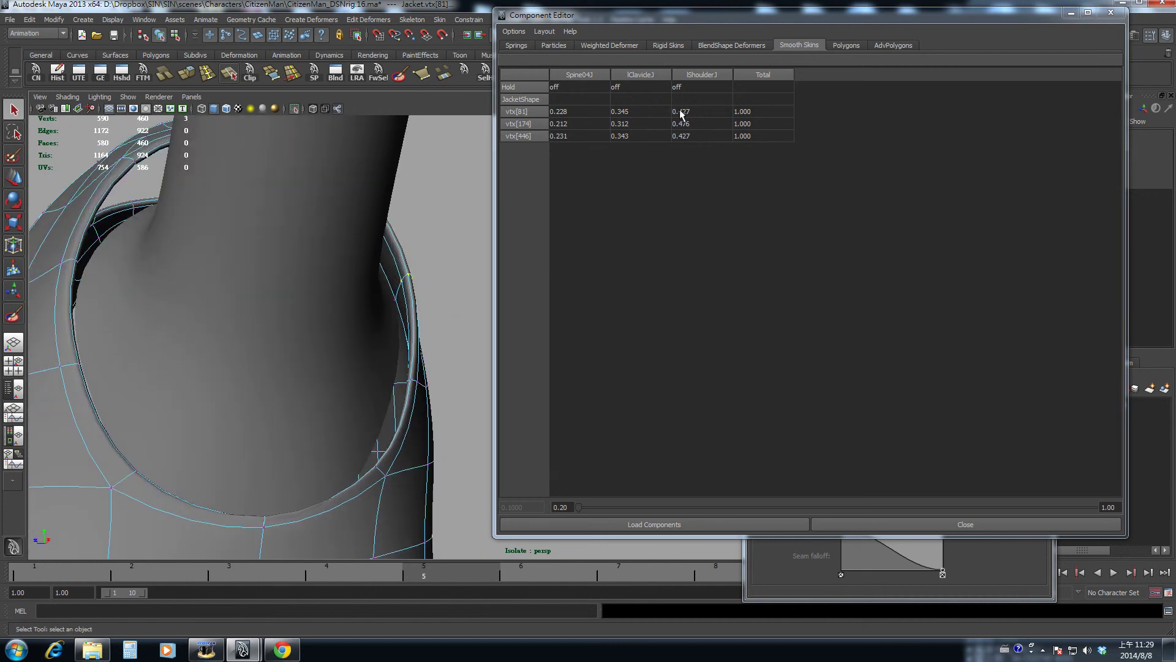
pyautogui.moveTo(680, 114); pyautogui.dragTo(682, 133)
pyautogui.write('.1')
pyautogui.press('Return')
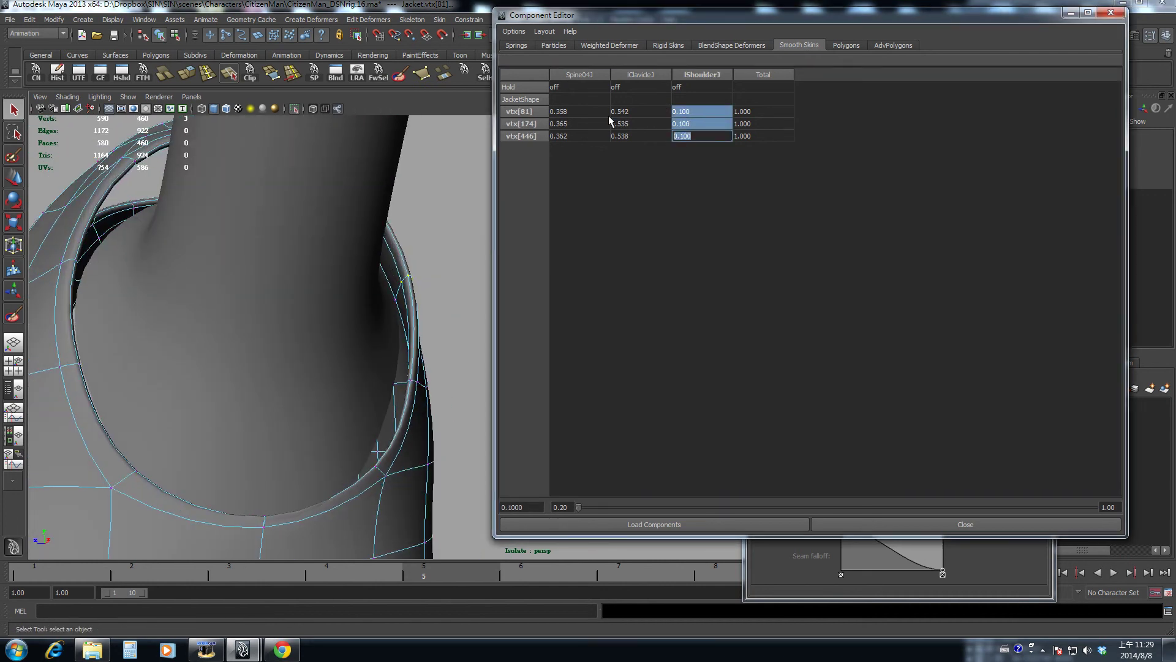
# Step: Select the jacket vertex vtx[79] just inside the left armhole's back rim and set its lShoulderJ weight to 0.1
pyautogui.click(395, 299)
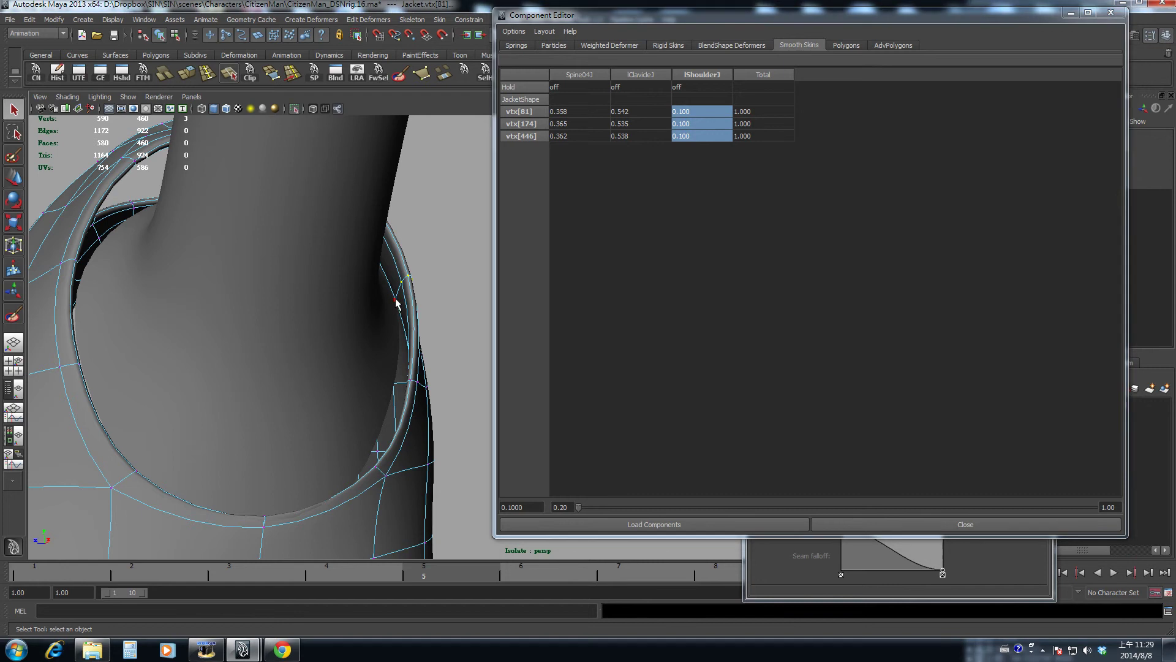
pyautogui.click(688, 116)
pyautogui.click(689, 116)
pyautogui.write('.1')
pyautogui.press('Return')
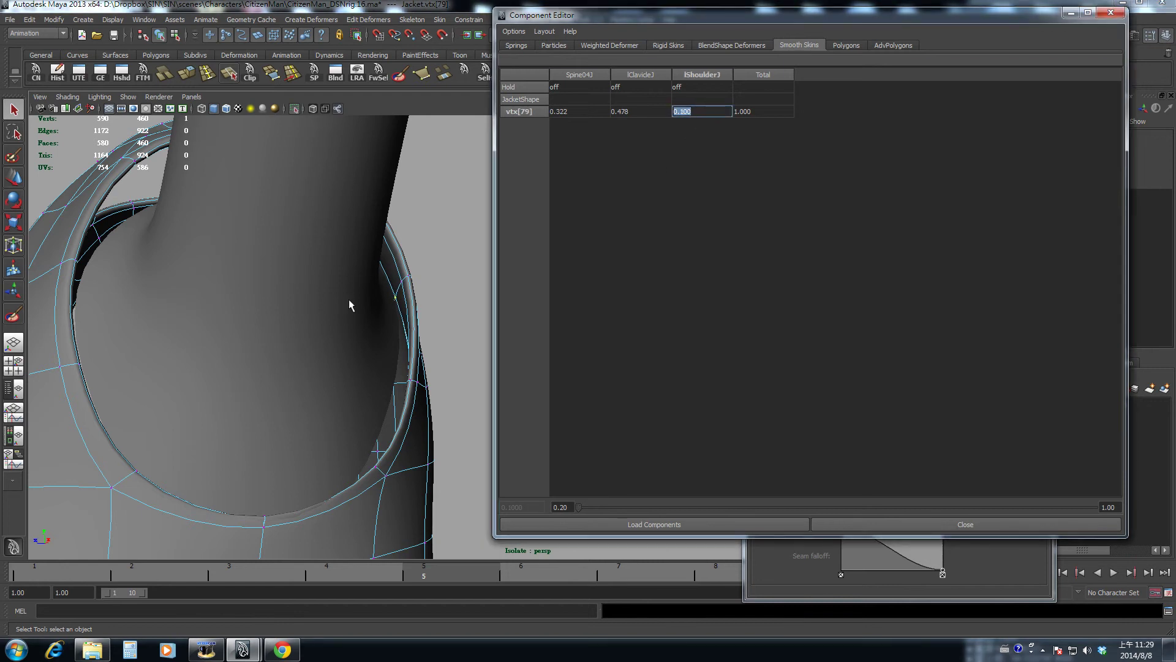
# Step: Turn off the jacket's isolation to show the whole character and select the InnerClothes mesh
pyautogui.keyDown('alt'); pyautogui.moveTo(350, 304); pyautogui.dragTo(294, 286); pyautogui.keyUp('alt')
pyautogui.hotkey('shift', 'i')
pyautogui.keyDown('alt'); pyautogui.moveTo(323, 336); pyautogui.dragTo(268, 310); pyautogui.keyUp('alt')
pyautogui.keyDown('alt'); pyautogui.moveTo(267, 310); pyautogui.dragTo(215, 273, button='middle'); pyautogui.keyUp('alt')
pyautogui.click(428, 320)
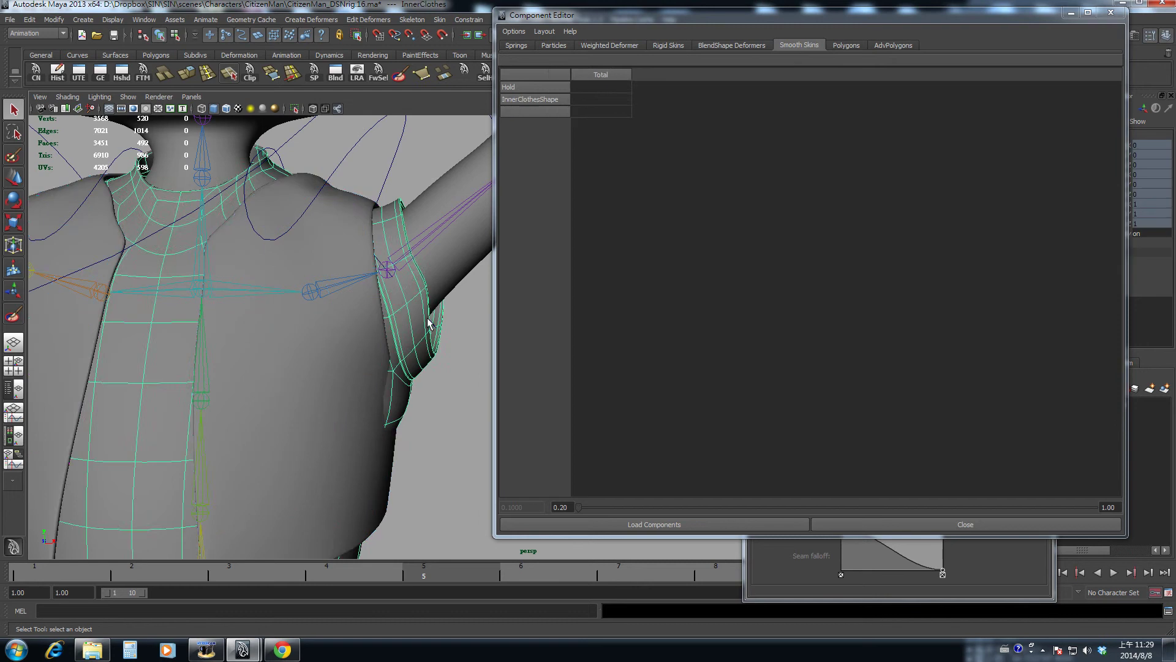
pyautogui.click(379, 357)
pyautogui.click(414, 370)
# Step: Play the animation to examine how the inner clothes deform with the left arm under the jacket
pyautogui.keyDown('alt'); pyautogui.moveTo(415, 370); pyautogui.dragTo(393, 321); pyautogui.keyUp('alt')
pyautogui.scroll(-4, 390, 336)
pyautogui.keyDown('alt'); pyautogui.moveTo(394, 320); pyautogui.dragTo(389, 296, button='middle'); pyautogui.keyUp('alt')
pyautogui.hotkey('alt', 'v')
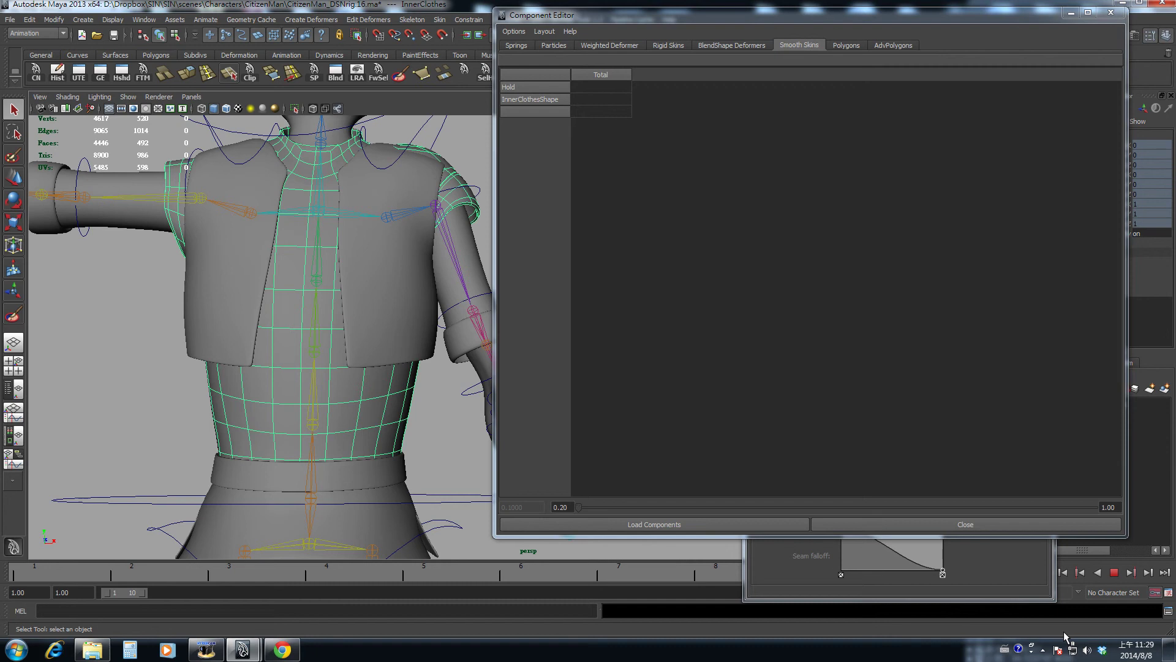
# Step: Isolate the InnerClothes mesh, switch to the front view and enter vertex selection mode
pyautogui.keyDown('alt'); pyautogui.moveTo(221, 231); pyautogui.dragTo(257, 313); pyautogui.keyUp('alt')
pyautogui.keyDown('alt'); pyautogui.moveTo(257, 312); pyautogui.dragTo(325, 341, button='right'); pyautogui.keyUp('alt')
pyautogui.hotkey('shift', 'i')
pyautogui.keyDown('alt'); pyautogui.moveTo(325, 341); pyautogui.dragTo(363, 338); pyautogui.keyUp('alt')
pyautogui.press('space')
pyautogui.moveTo(296, 258); pyautogui.dragTo(288, 286)
pyautogui.moveTo(289, 273); pyautogui.dragTo(265, 277, button='right')
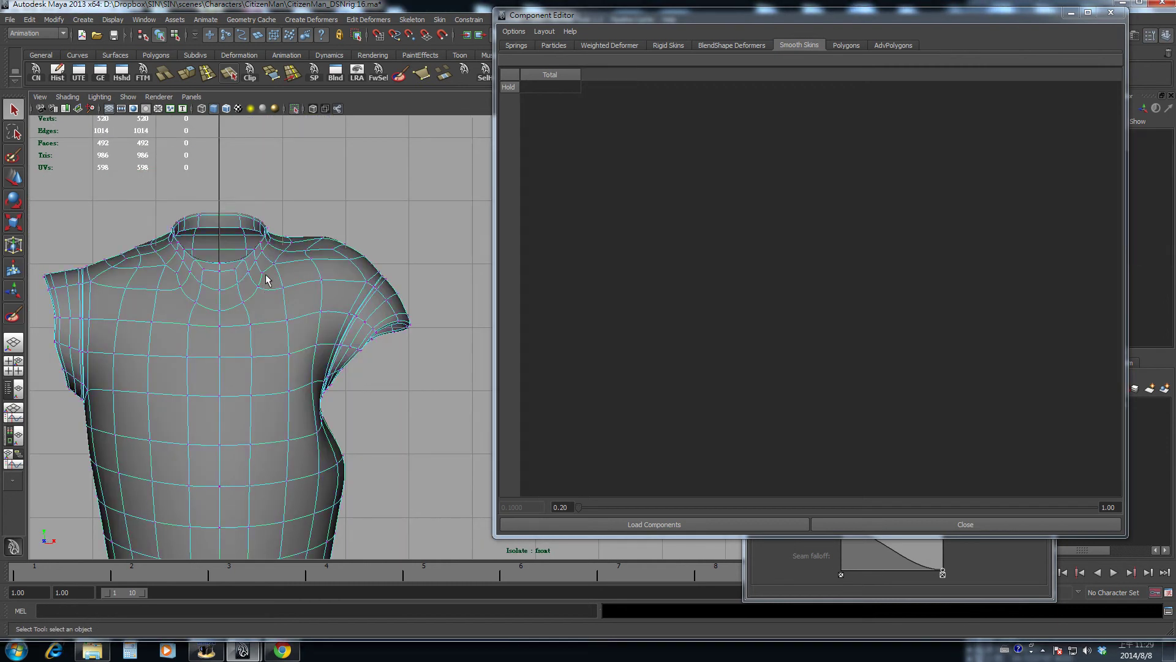
# Step: Select vtx[69], vtx[70] and vtx[72] on top of the inner clothes' left shoulder and set their lShoulderJ weights to 0.1
pyautogui.keyDown('alt'); pyautogui.moveTo(265, 277); pyautogui.dragTo(337, 325, button='middle'); pyautogui.keyUp('alt')
pyautogui.keyDown('alt'); pyautogui.moveTo(337, 326); pyautogui.dragTo(436, 354, button='right'); pyautogui.keyUp('alt')
pyautogui.moveTo(400, 293); pyautogui.dragTo(402, 301)
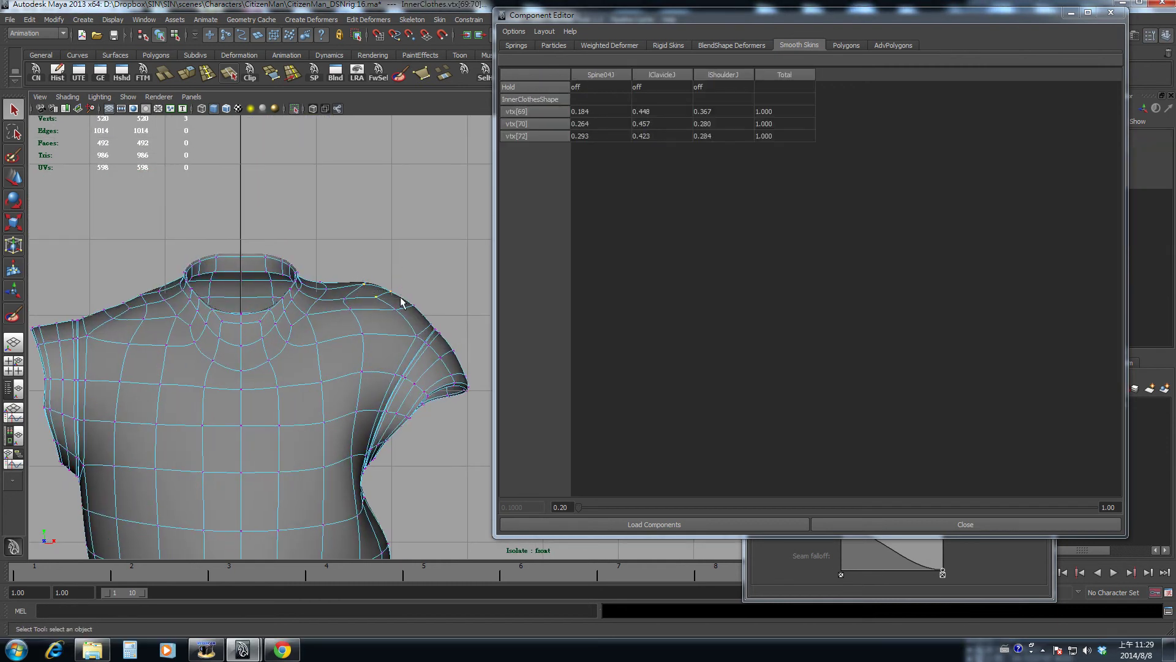
pyautogui.moveTo(715, 110); pyautogui.dragTo(714, 136)
pyautogui.write('0.1')
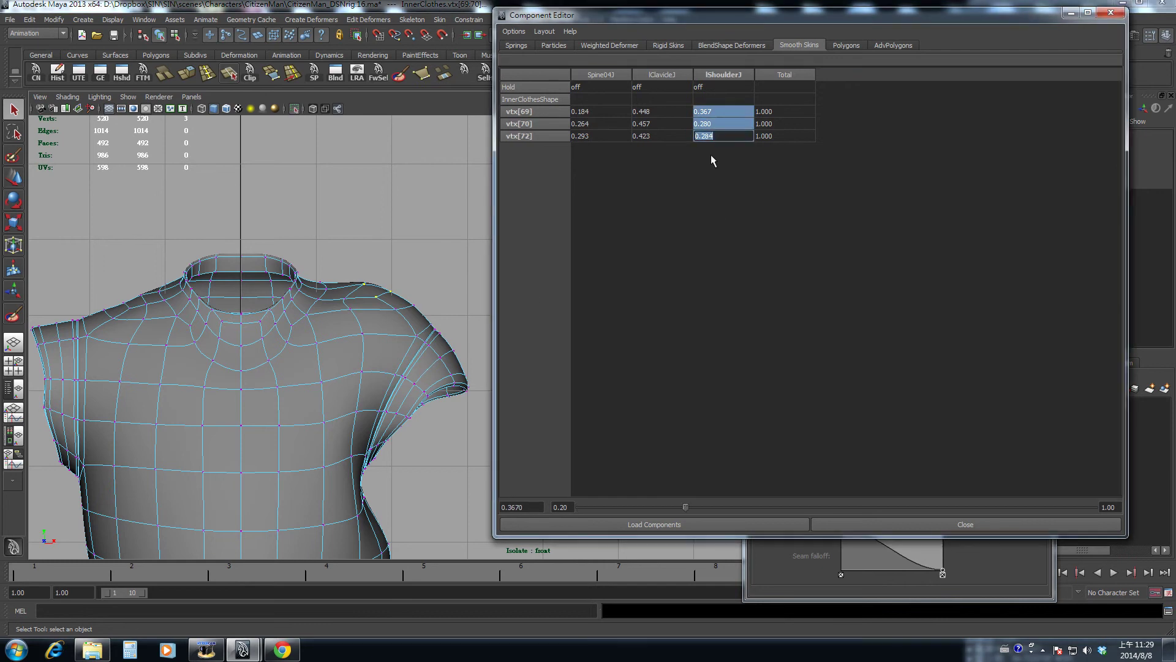
pyautogui.press('Return')
# Step: In wireframe display, select shoulder vertices vtx[71] and vtx[72] and set their lShoulderJ weights to 0.1
pyautogui.keyDown('alt'); pyautogui.moveTo(350, 329); pyautogui.dragTo(355, 352, button='middle'); pyautogui.keyUp('alt')
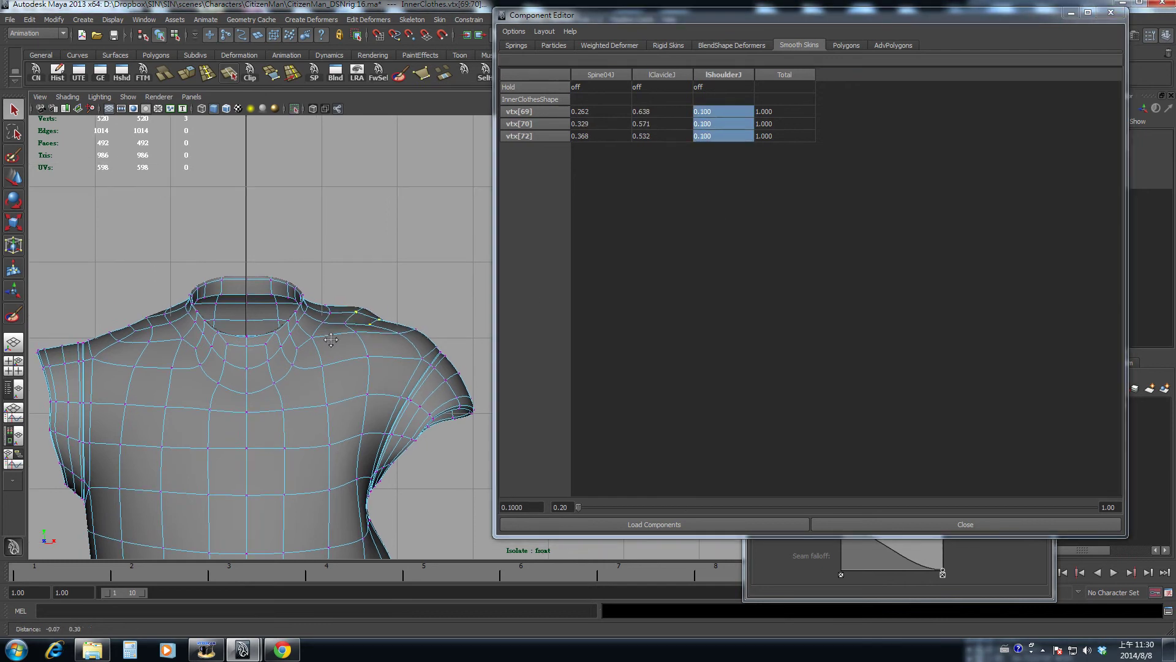
pyautogui.press('4')
pyautogui.moveTo(361, 312); pyautogui.dragTo(362, 313)
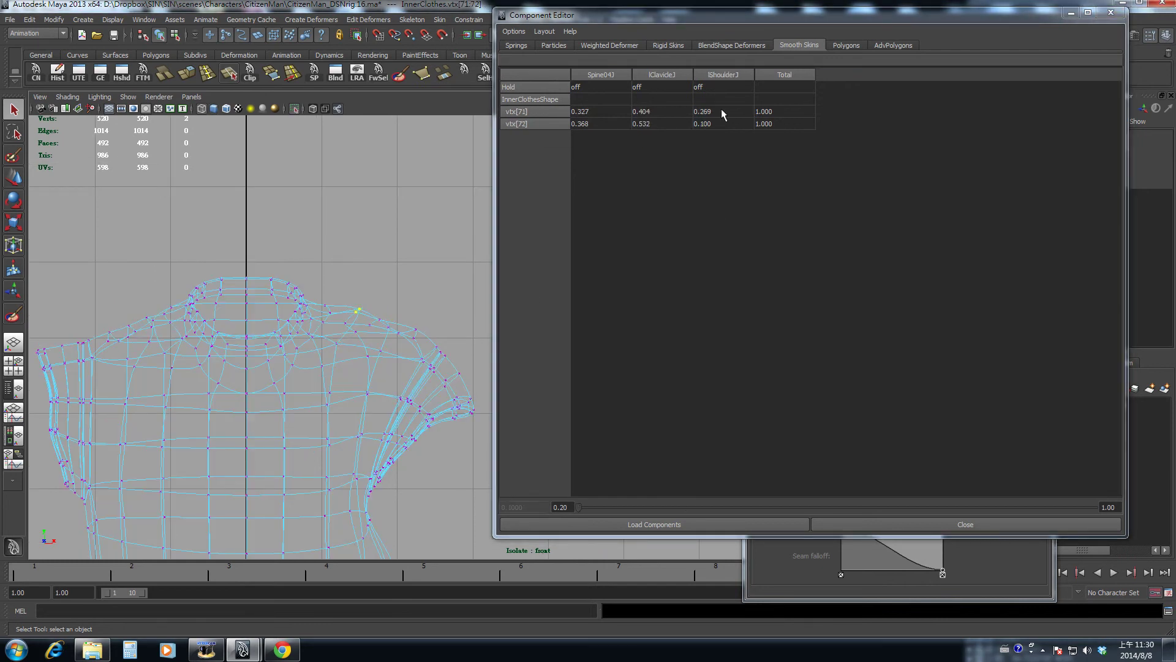
pyautogui.moveTo(723, 114); pyautogui.dragTo(720, 124)
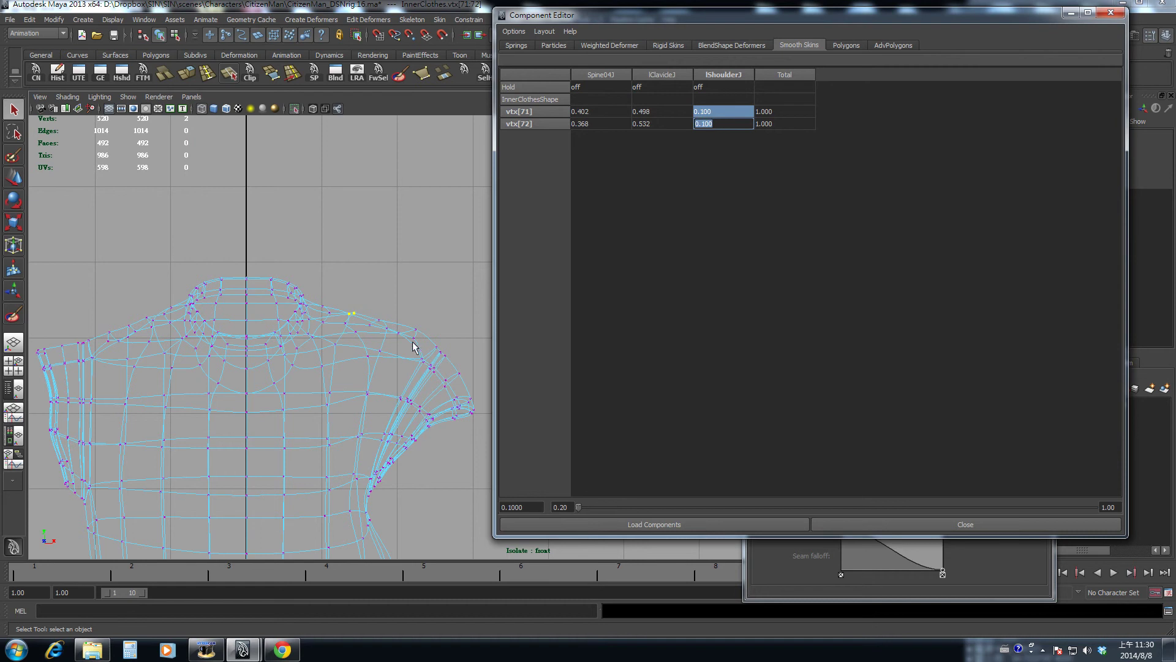
# Step: Select the next vertices outward on the left shoulder, vtx[68] to vtx[70], and set their lShoulderJ weights to 0.1
pyautogui.keyDown('alt'); pyautogui.moveTo(414, 346); pyautogui.dragTo(462, 404, button='right'); pyautogui.keyUp('alt')
pyautogui.moveTo(366, 311); pyautogui.dragTo(386, 335)
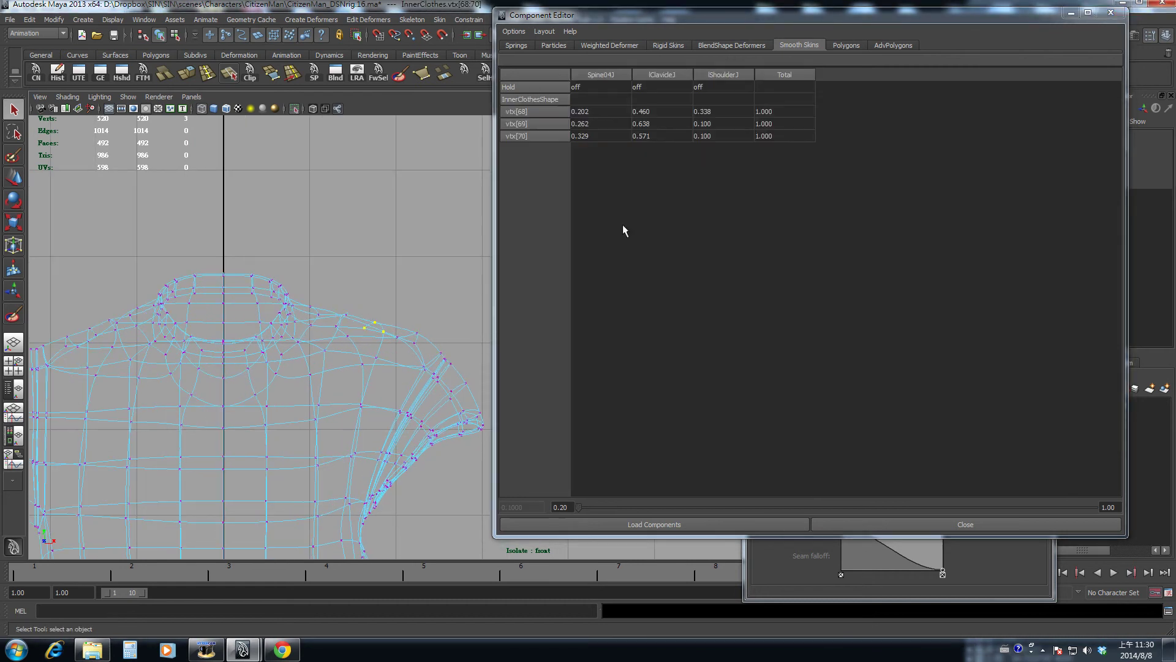
pyautogui.moveTo(705, 112); pyautogui.dragTo(713, 141)
pyautogui.press('Return')
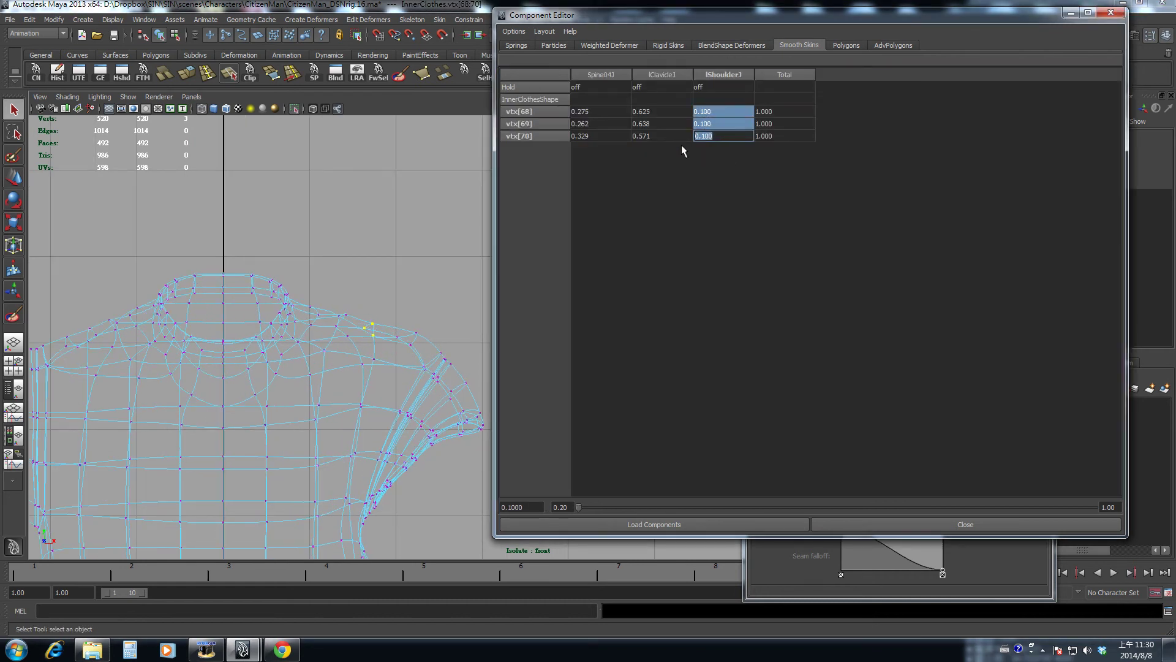
# Step: Select vtx[65] to vtx[67] further out on the left shoulder and set their lShoulderJ weights to 0.15
pyautogui.keyDown('alt'); pyautogui.moveTo(429, 338); pyautogui.dragTo(365, 338, button='middle'); pyautogui.keyUp('alt')
pyautogui.moveTo(366, 337); pyautogui.dragTo(401, 366)
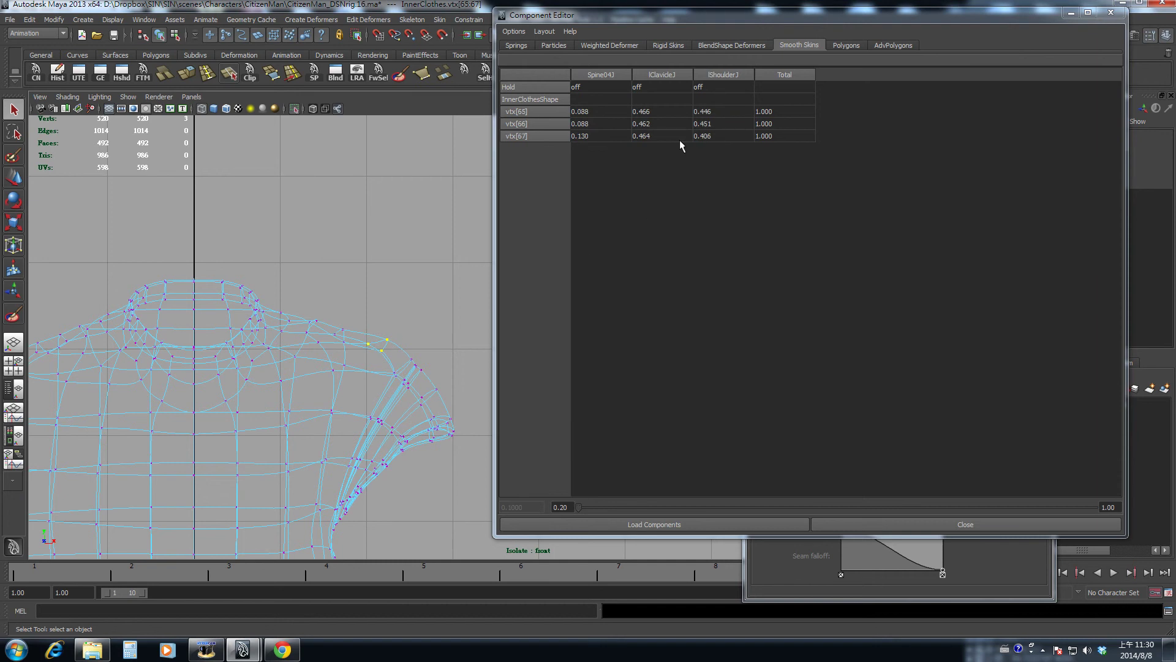
pyautogui.moveTo(705, 112); pyautogui.dragTo(706, 140)
pyautogui.write('.15')
pyautogui.press('Return')
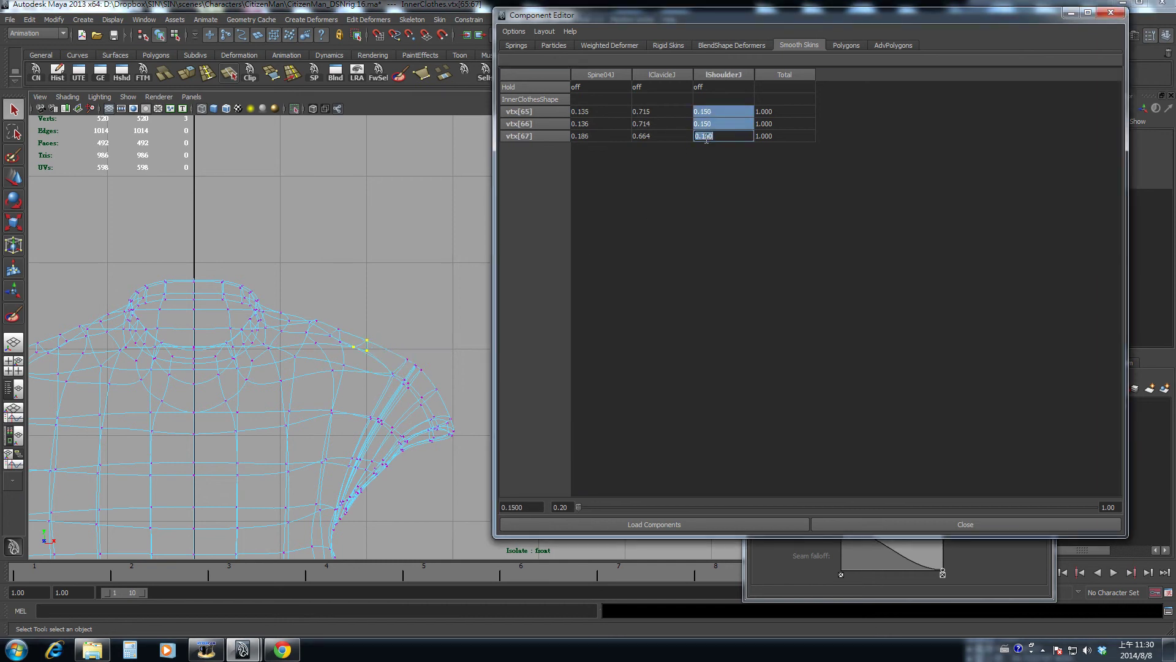
# Step: Return to shaded display in the perspective view and play the animation to examine the left shoulder's deformation
pyautogui.keyDown('alt'); pyautogui.moveTo(414, 349); pyautogui.dragTo(404, 357, button='middle'); pyautogui.keyUp('alt')
pyautogui.press('5')
pyautogui.press('space')
pyautogui.moveTo(323, 343); pyautogui.dragTo(329, 326)
pyautogui.moveTo(331, 331)
pyautogui.keyDown('alt'); pyautogui.mouseDown()
pyautogui.moveTo(316, 354)
pyautogui.moveTo(361, 349)
pyautogui.mouseUp(); pyautogui.keyUp('alt')
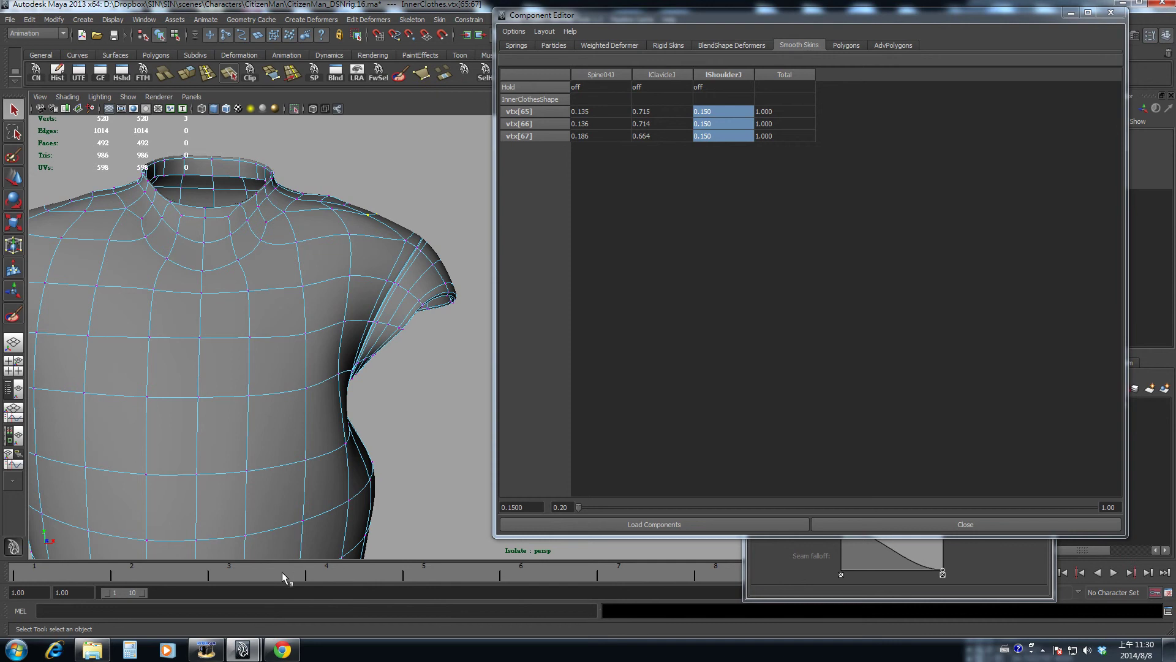
pyautogui.hotkey('alt', 'v')
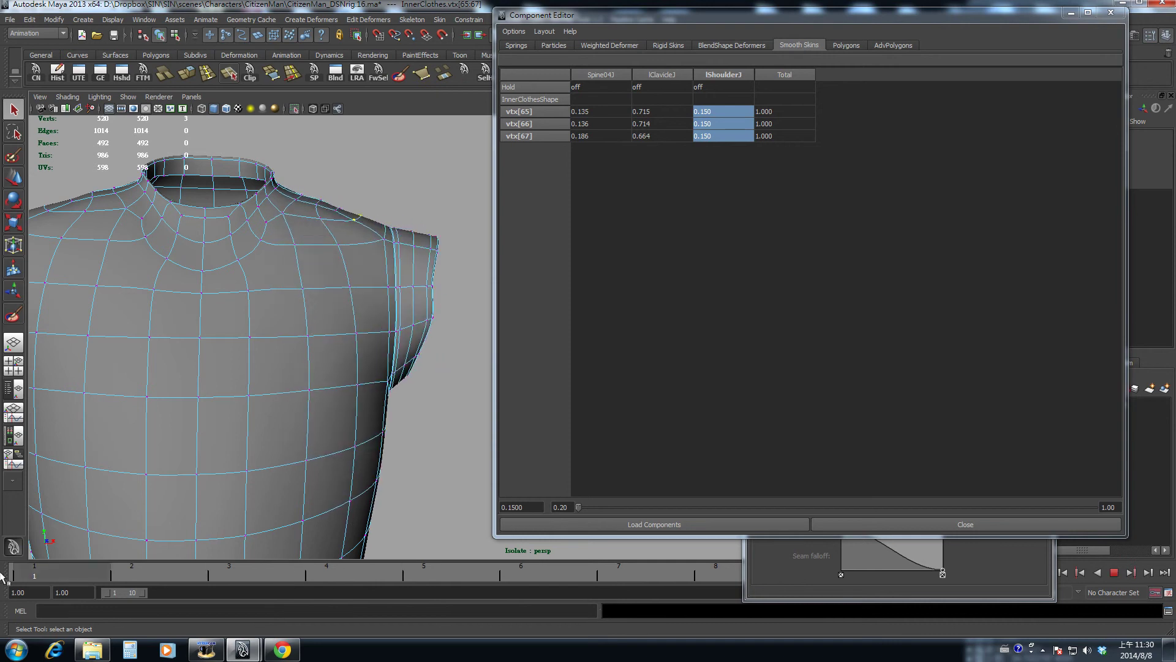
# Step: Select vtx[143] on the front of the inner clothes' left shoulder and set its lShoulderJ weight to 0
pyautogui.click(314, 227)
pyautogui.click(730, 109)
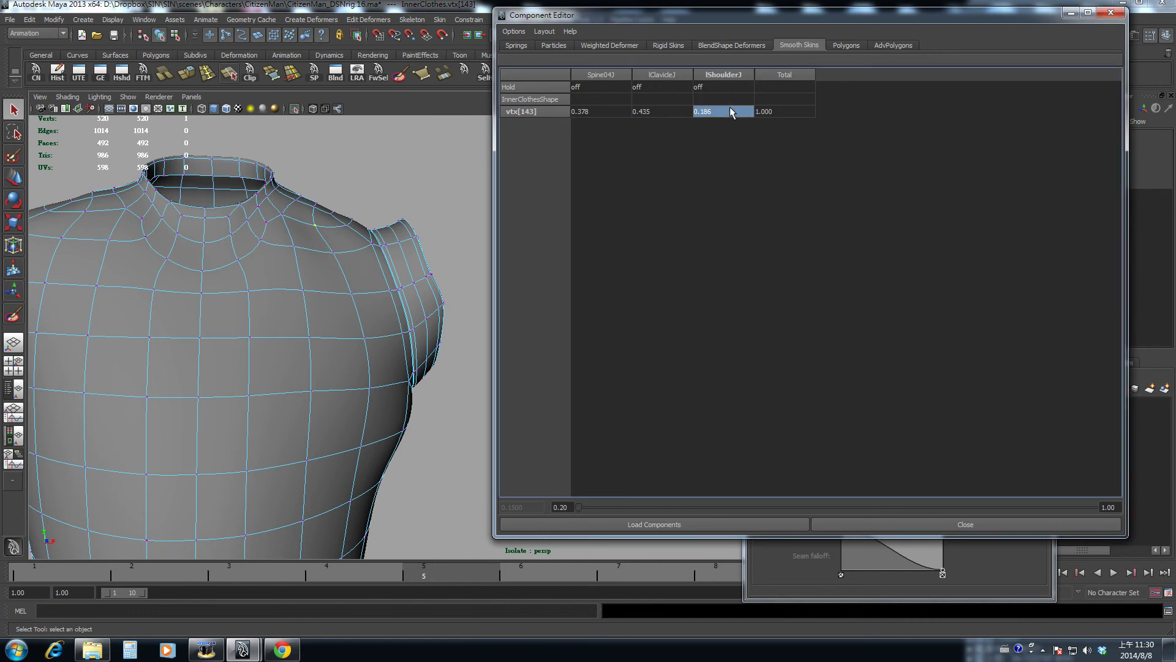
pyautogui.write('0')
pyautogui.press('Return')
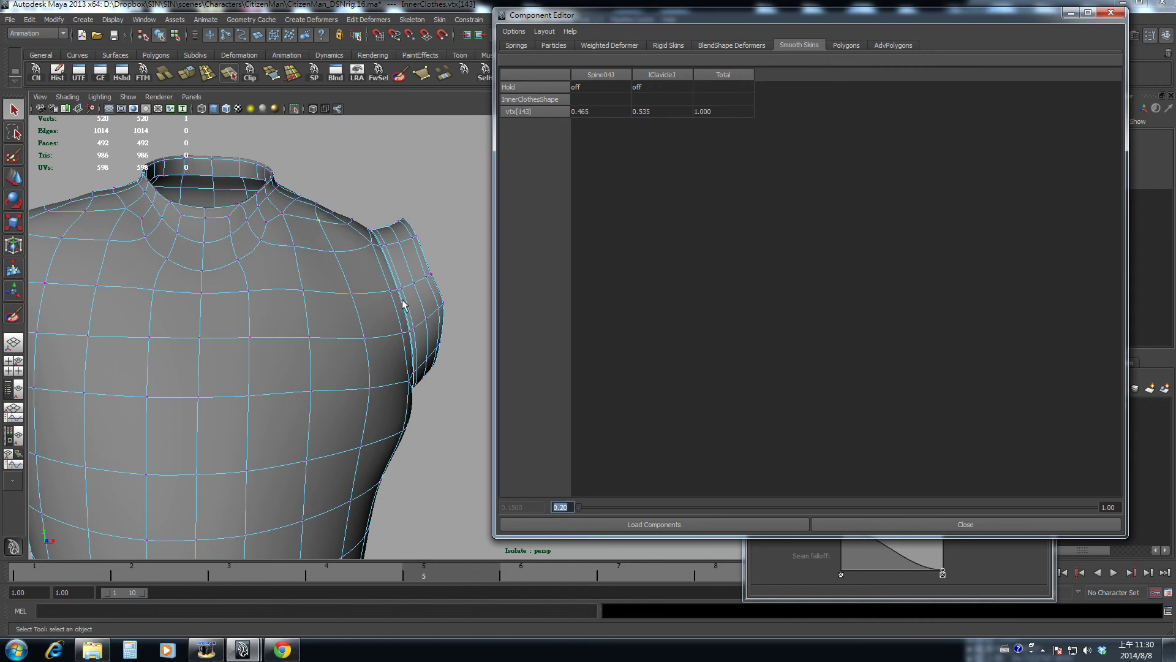
# Step: Select vtx[72] and vtx[73] along the top of the left shoulder and set their lShoulderJ weights to 0.05
pyautogui.keyDown('alt'); pyautogui.moveTo(353, 255); pyautogui.dragTo(347, 285); pyautogui.keyUp('alt')
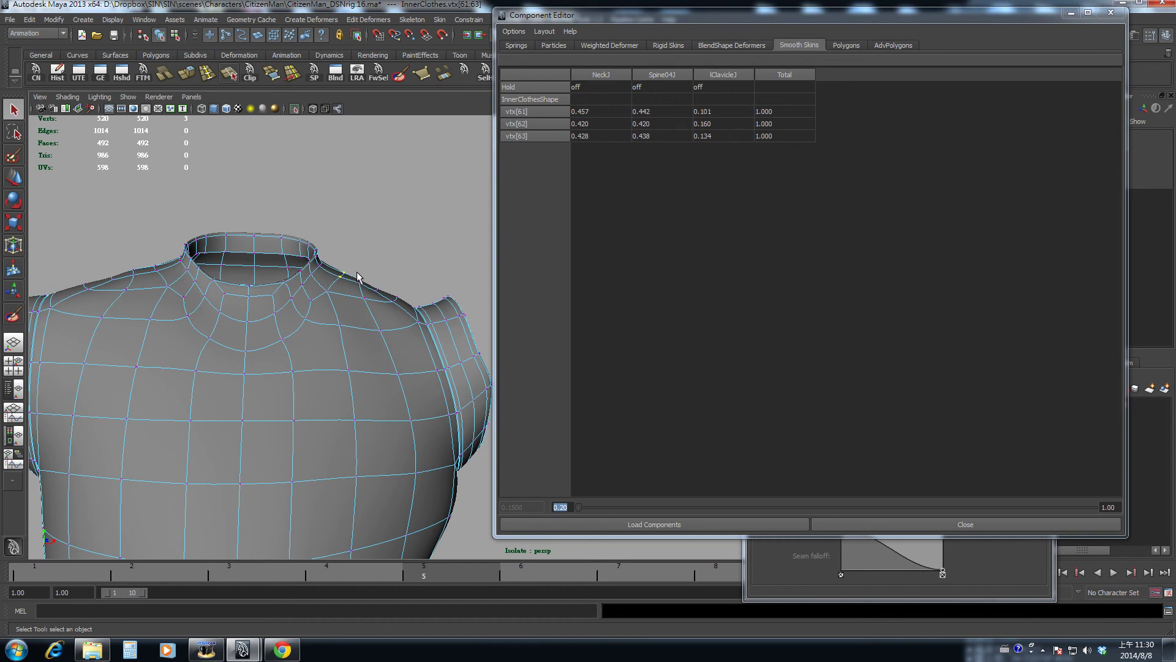
pyautogui.moveTo(365, 291); pyautogui.dragTo(365, 291)
pyautogui.moveTo(772, 111); pyautogui.dragTo(773, 122)
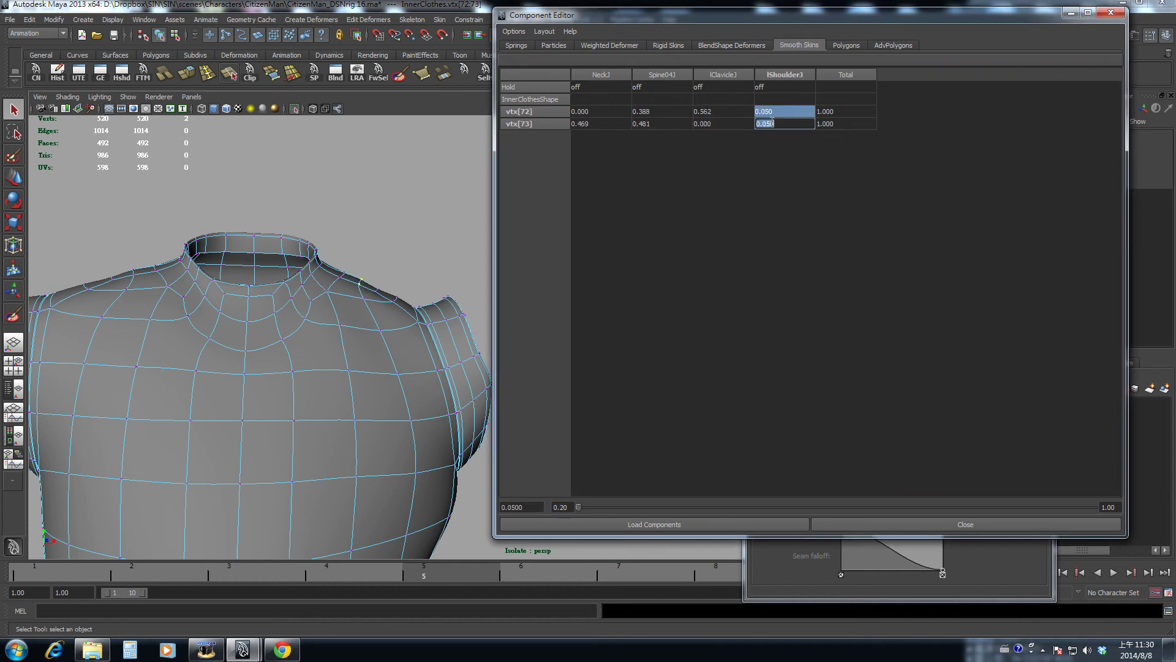
# Step: Play the animation and examine the inner clothes' left shoulder and sleeve opening from the side and back
pyautogui.keyDown('alt'); pyautogui.moveTo(359, 327); pyautogui.dragTo(243, 454); pyautogui.keyUp('alt')
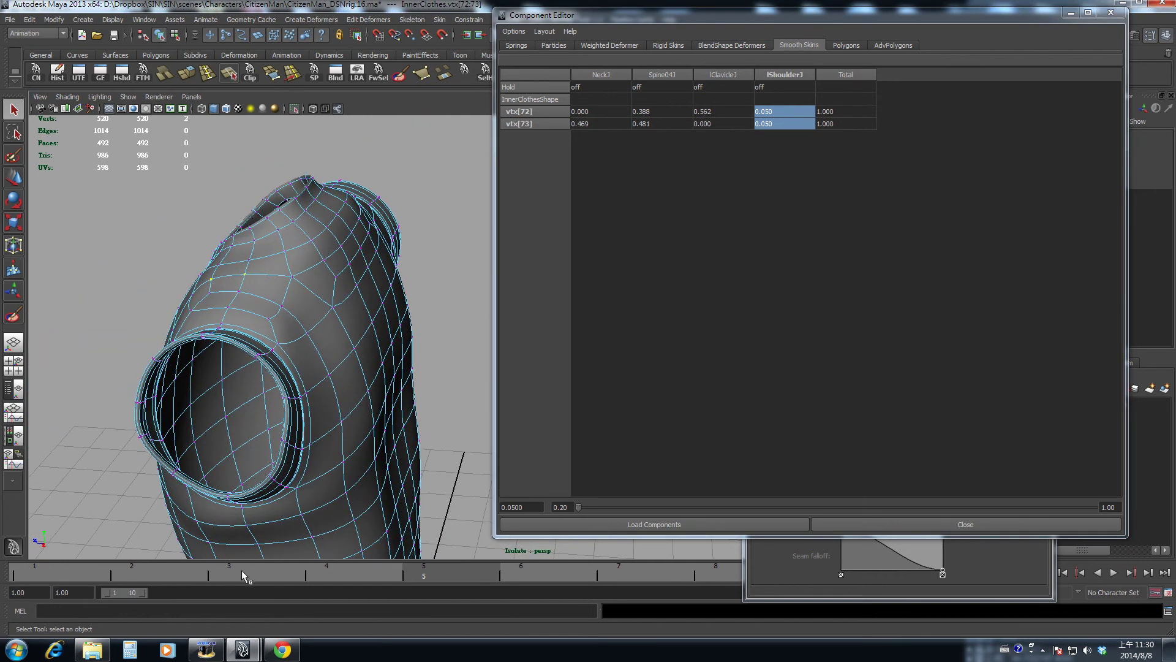
pyautogui.hotkey('alt', 'v')
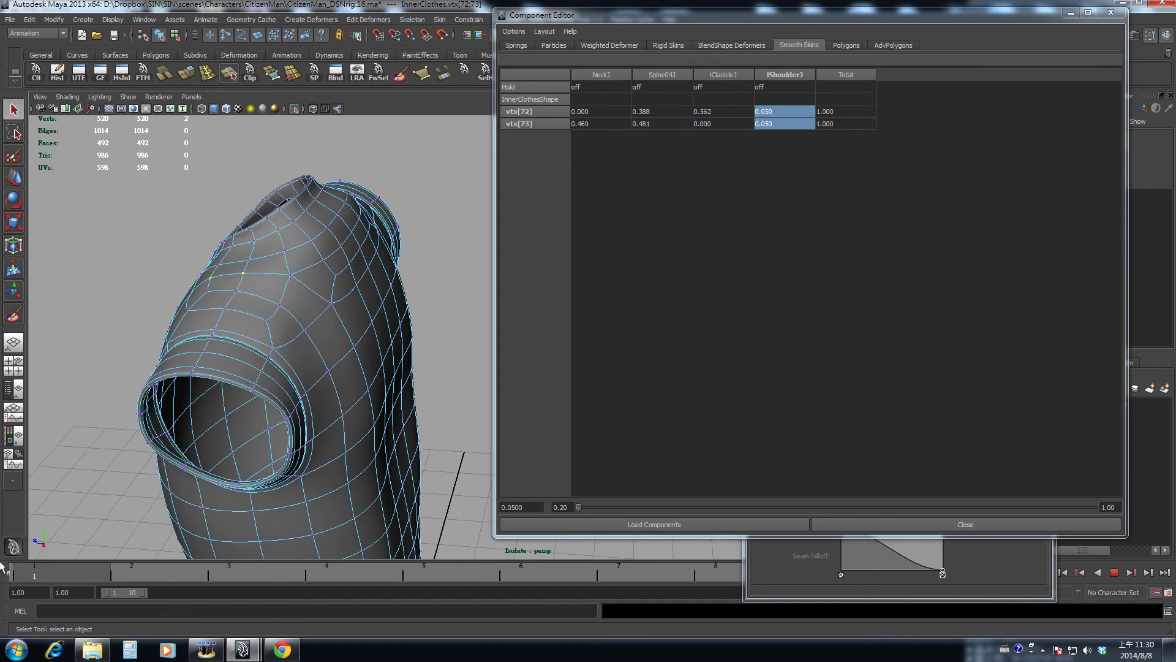
pyautogui.hotkey('alt', 'v')
pyautogui.keyDown('alt'); pyautogui.moveTo(313, 374); pyautogui.dragTo(128, 401); pyautogui.keyUp('alt')
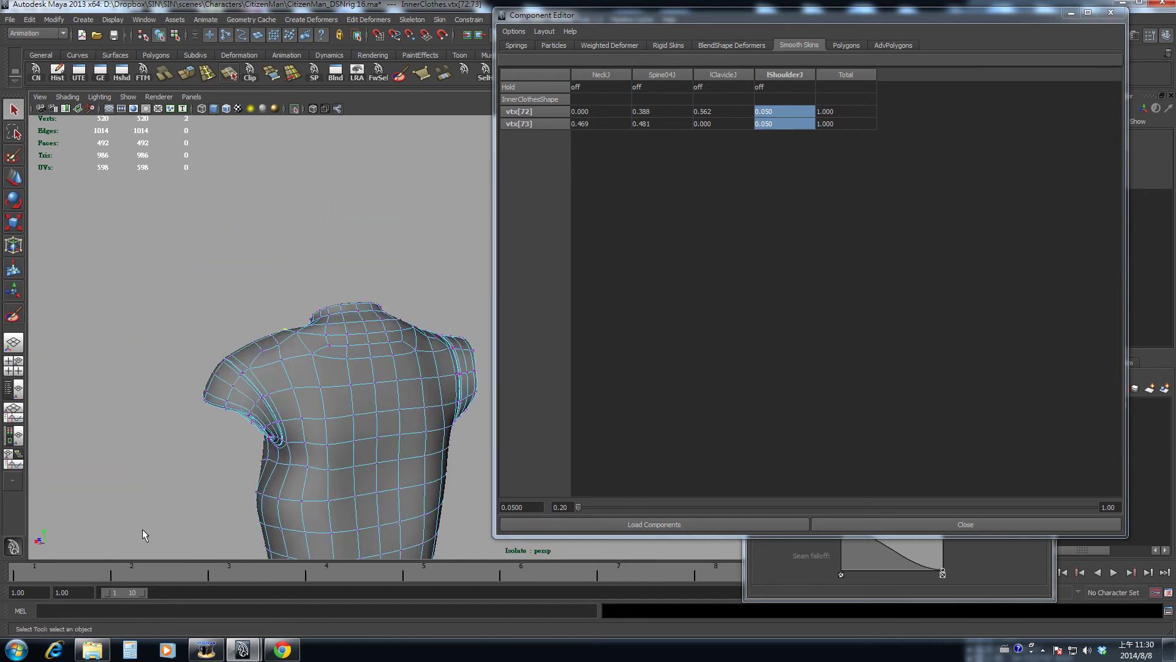
pyautogui.hotkey('alt', 'v')
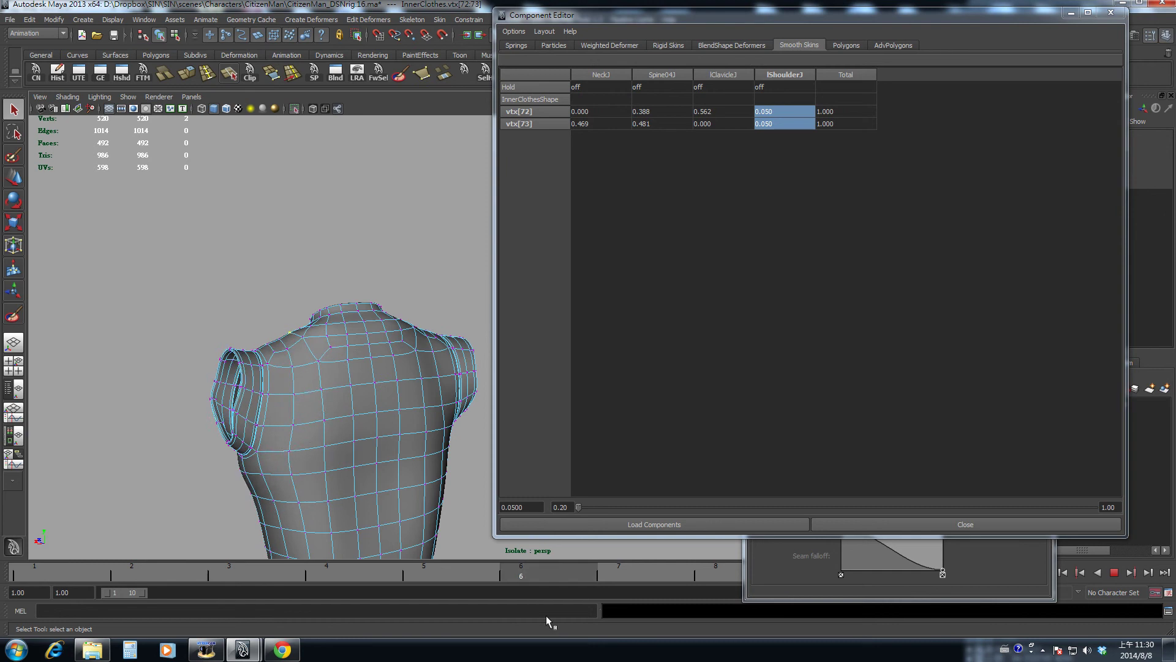
pyautogui.keyDown('alt'); pyautogui.moveTo(289, 521); pyautogui.dragTo(259, 408); pyautogui.keyUp('alt')
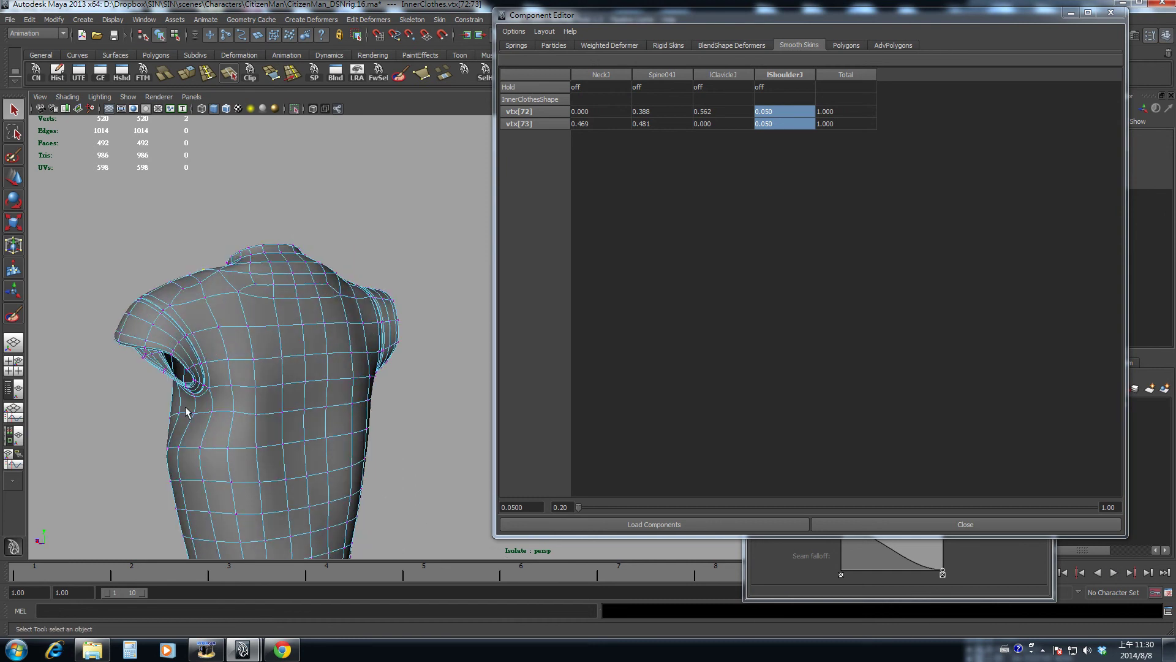
# Step: Below the left sleeve opening, set the lShoulderJ weight of vtx[86] to 0.1 and of vtx[85] to 0.15
pyautogui.click(194, 412)
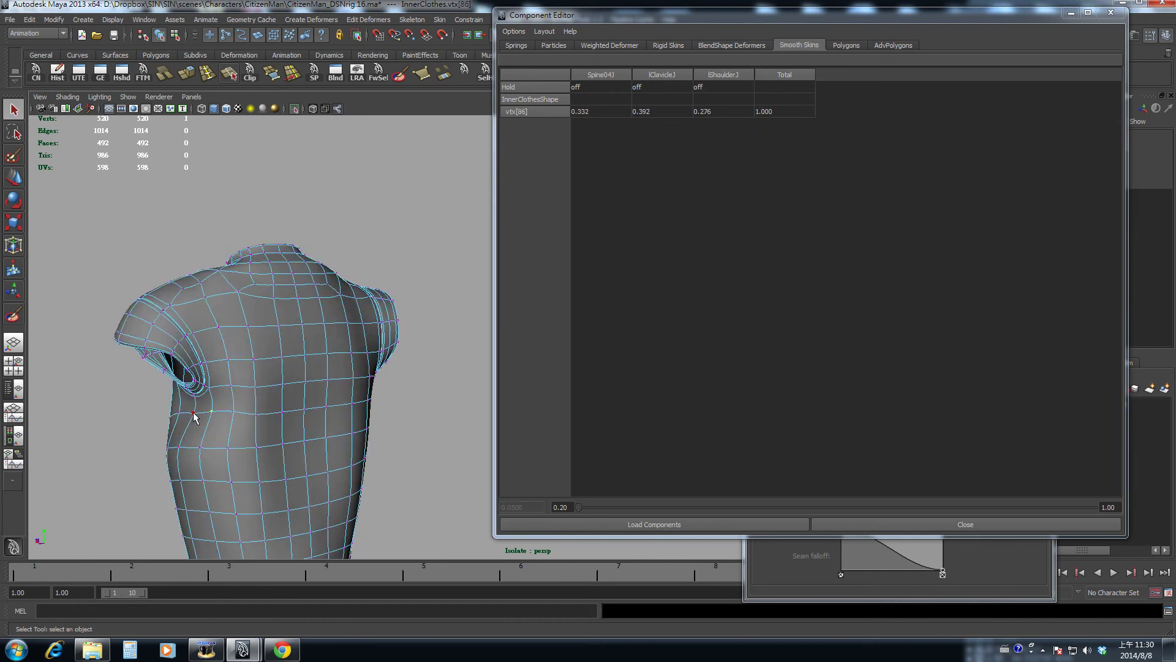
pyautogui.click(721, 111)
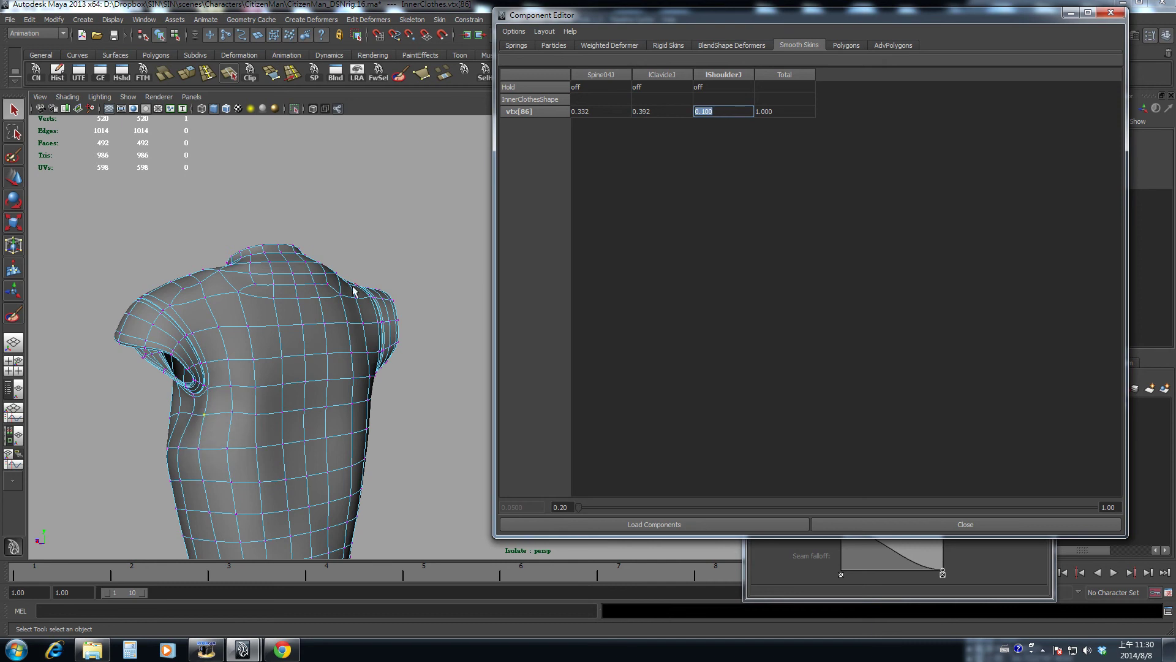
pyautogui.click(190, 421)
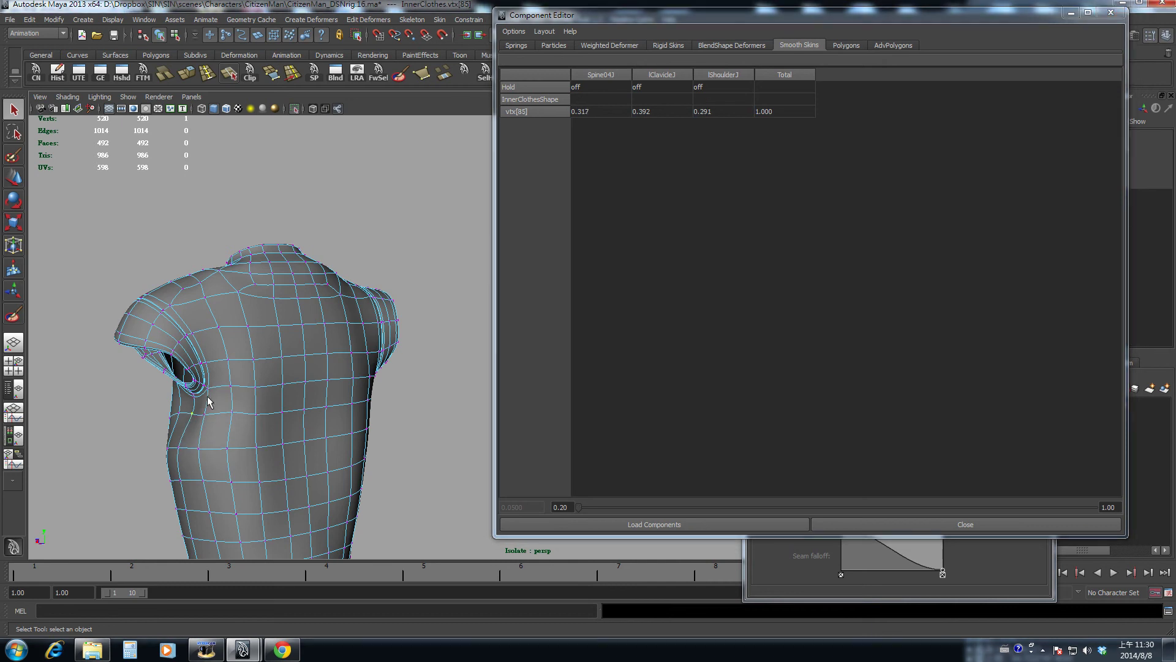
pyautogui.keyDown('alt'); pyautogui.moveTo(210, 399); pyautogui.dragTo(380, 371); pyautogui.keyUp('alt')
pyautogui.keyDown('alt'); pyautogui.moveTo(379, 371); pyautogui.dragTo(307, 370, button='right'); pyautogui.keyUp('alt')
pyautogui.keyDown('alt'); pyautogui.moveTo(307, 370); pyautogui.dragTo(366, 362); pyautogui.keyUp('alt')
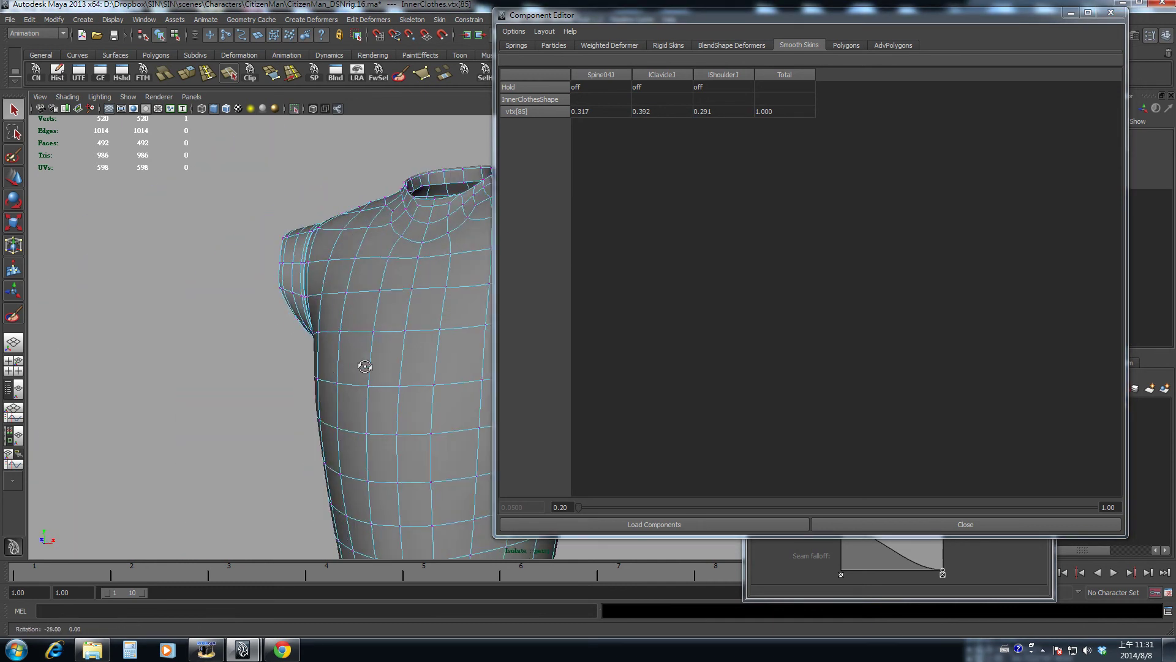
pyautogui.keyDown('alt'); pyautogui.moveTo(365, 362); pyautogui.dragTo(173, 341, button='middle'); pyautogui.keyUp('alt')
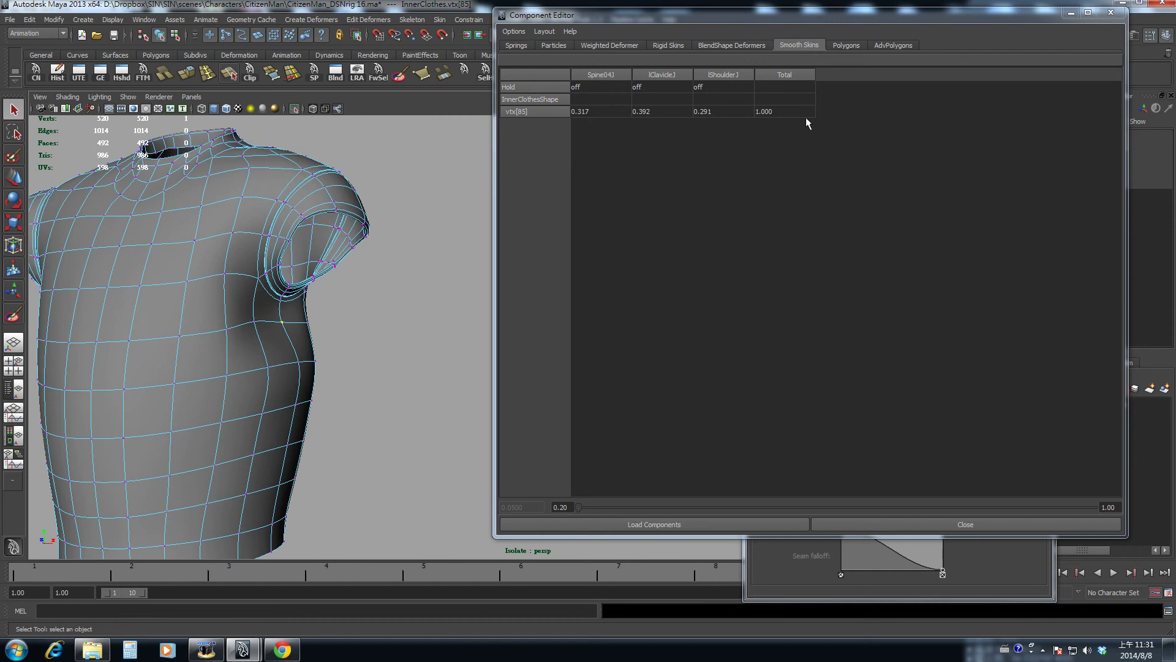
pyautogui.click(725, 111)
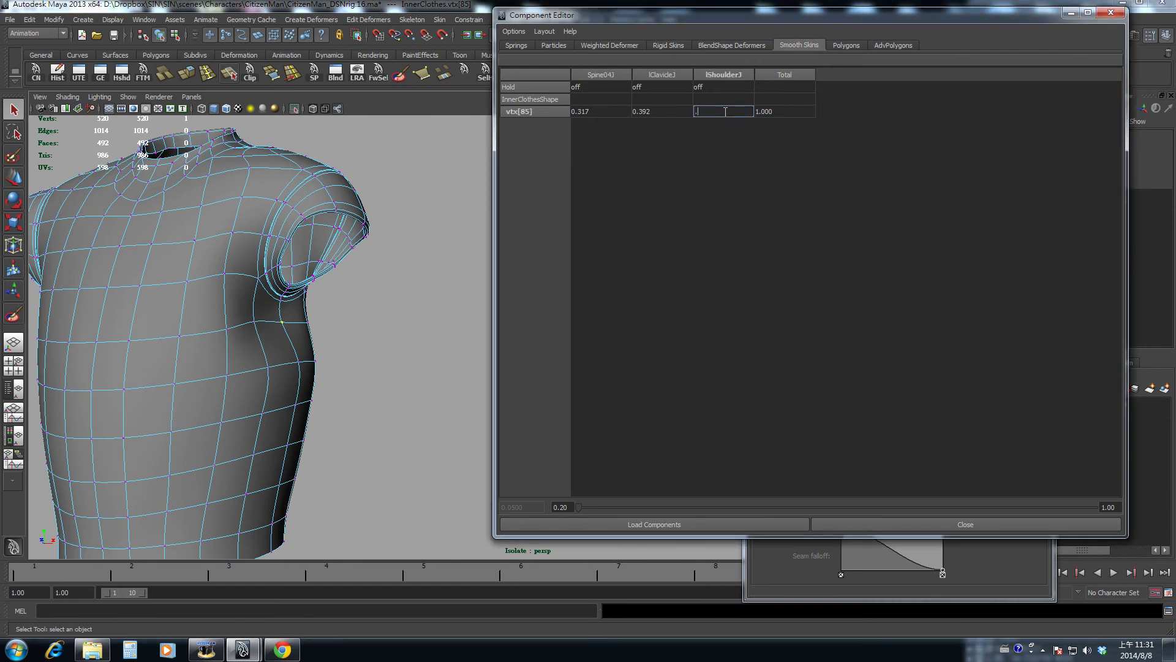
pyautogui.press('Return')
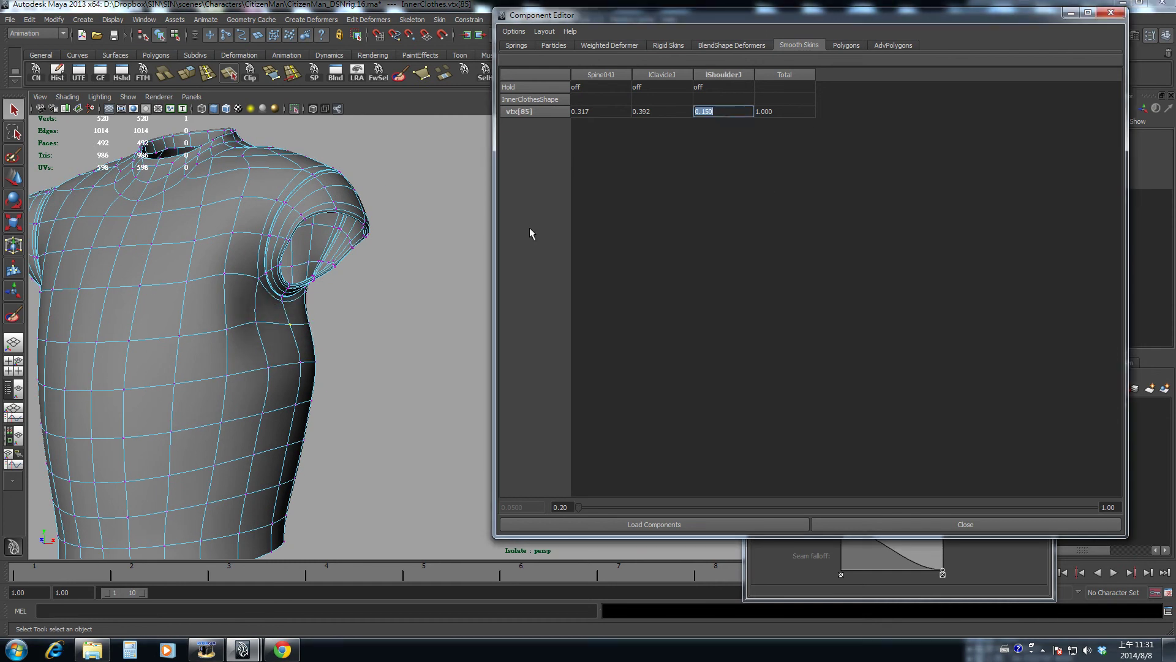
# Step: Select the neighbouring front underarm vertex vtx[84] and set its lShoulderJ weight to 0.15
pyautogui.click(256, 322)
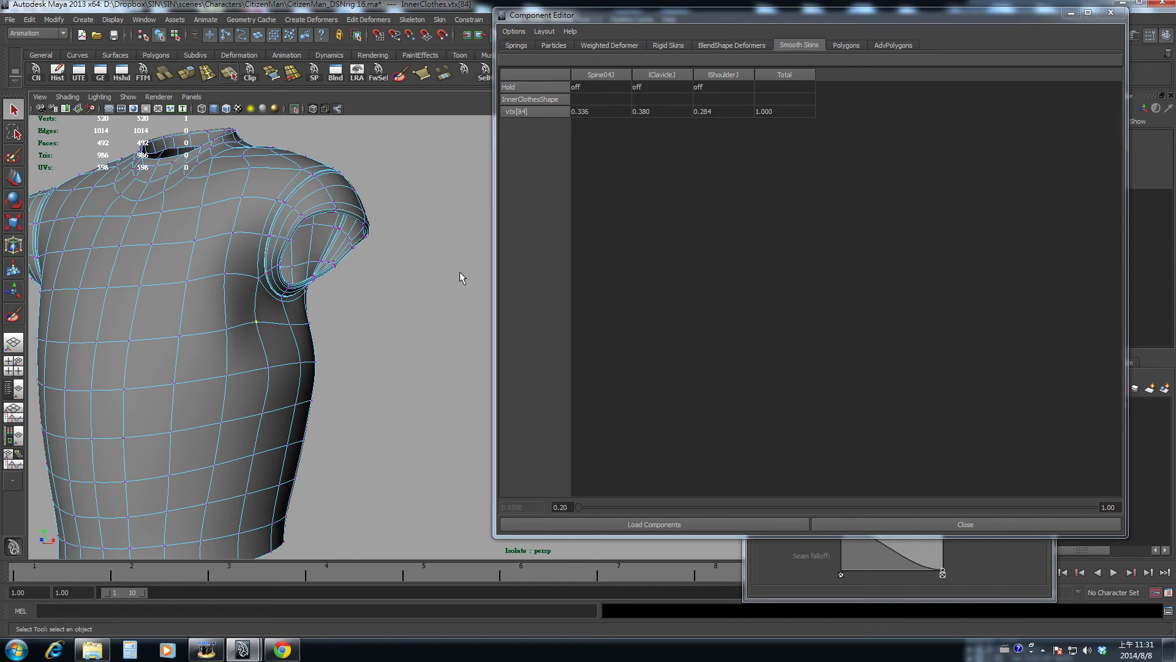
pyautogui.click(703, 111)
pyautogui.write('.15')
pyautogui.press('Return')
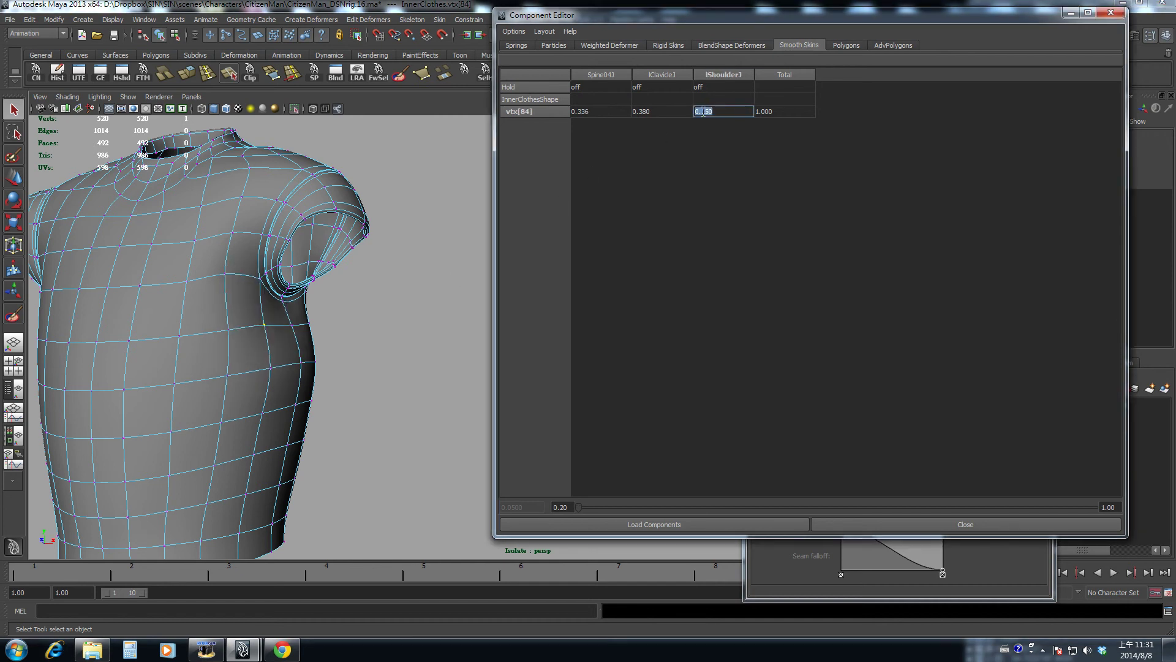
# Step: Turn off the inner clothes' isolation and examine their fit under the jacket on the whole character
pyautogui.scroll(-4, 256, 395)
pyautogui.keyDown('alt'); pyautogui.moveTo(288, 374); pyautogui.dragTo(273, 334); pyautogui.keyUp('alt')
pyautogui.hotkey('shift', 'i')
pyautogui.keyDown('alt'); pyautogui.moveTo(271, 334); pyautogui.dragTo(281, 327, button='middle'); pyautogui.keyUp('alt')
pyautogui.scroll(3, 294, 324)
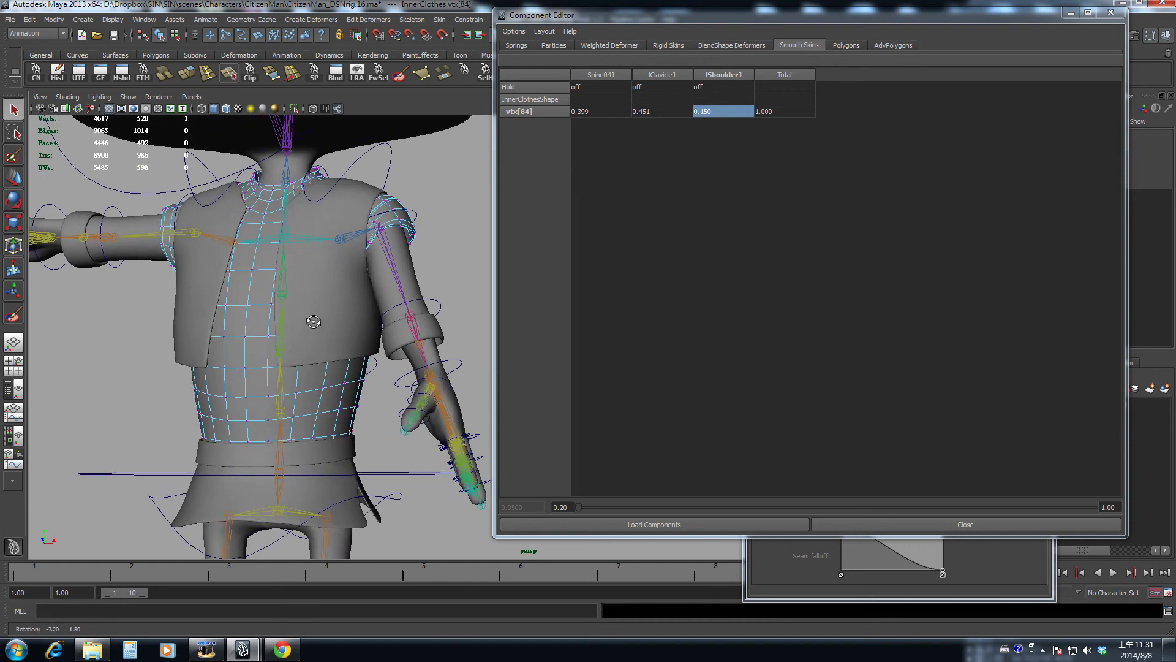
# Step: Leave vertex editing on the inner clothes, select them as a whole object and examine the torso from the front
pyautogui.click(332, 303)
pyautogui.click(332, 397)
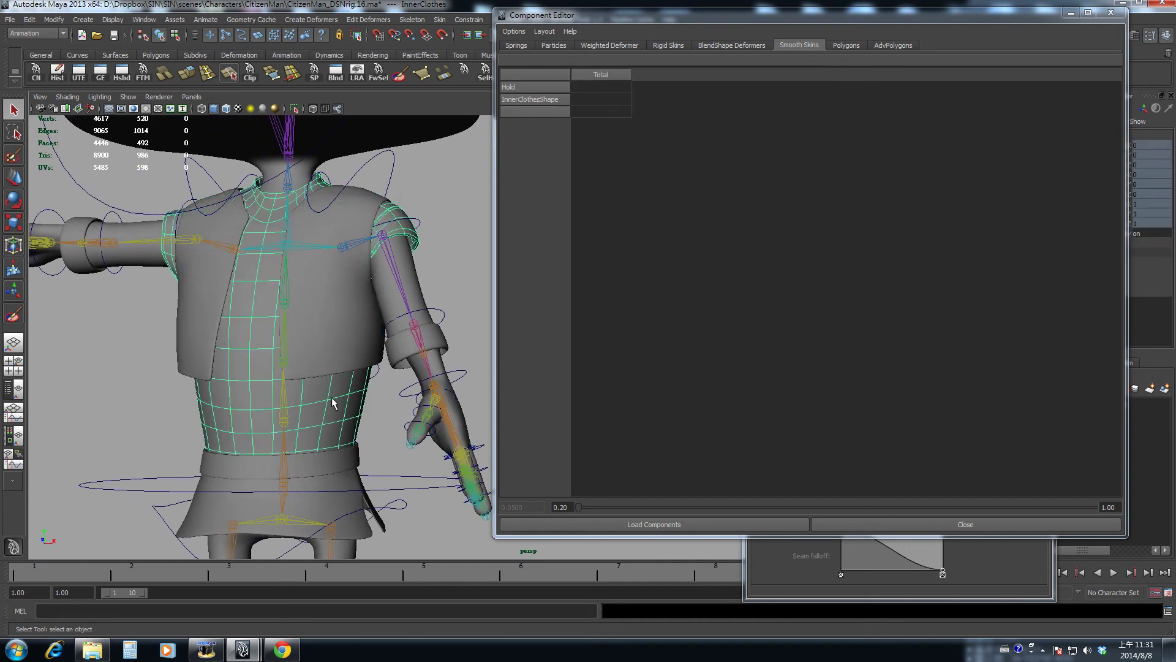
pyautogui.keyDown('alt'); pyautogui.moveTo(332, 397); pyautogui.dragTo(284, 318); pyautogui.keyUp('alt')
pyautogui.scroll(-1, 284, 318)
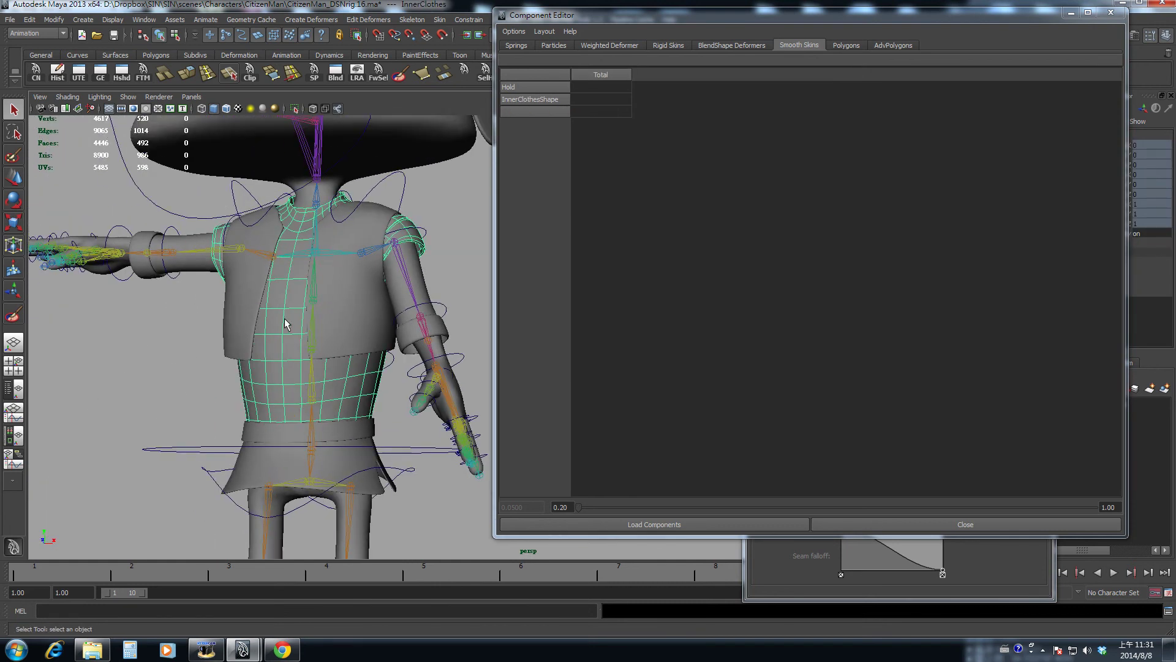
# Step: Isolate the jacket and examine its shape from the front
pyautogui.click(357, 308)
pyautogui.hotkey('shift', 'i')
pyautogui.keyDown('alt'); pyautogui.moveTo(384, 337); pyautogui.dragTo(472, 310); pyautogui.keyUp('alt')
pyautogui.click(353, 334)
pyautogui.scroll(-2, 373, 317)
pyautogui.click(392, 332)
pyautogui.hotkey('shift', 'i')
pyautogui.keyDown('alt'); pyautogui.moveTo(398, 332); pyautogui.dragTo(374, 343); pyautogui.keyUp('alt')
pyautogui.hotkey('shift', 'i')
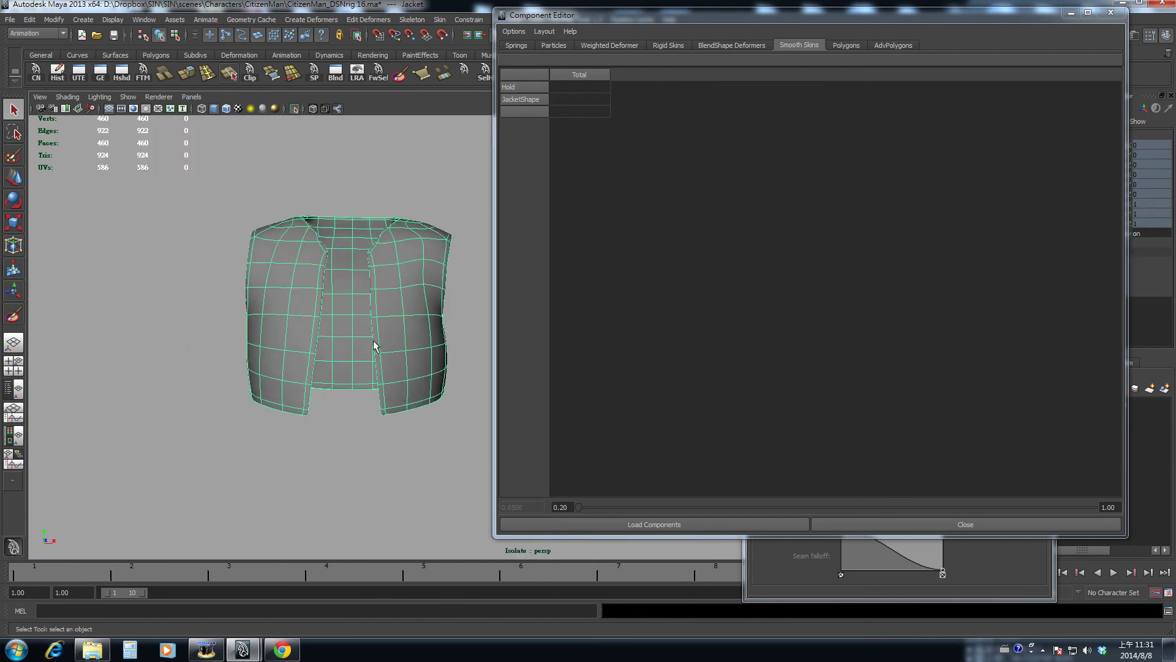
# Step: Play the jacket's animation, return to frame 1 and turn off the isolation
pyautogui.hotkey('alt', 'v')
pyautogui.click(59, 572)
pyautogui.hotkey('shift', 'i')
pyautogui.keyDown('alt'); pyautogui.moveTo(386, 309); pyautogui.dragTo(262, 332); pyautogui.keyUp('alt')
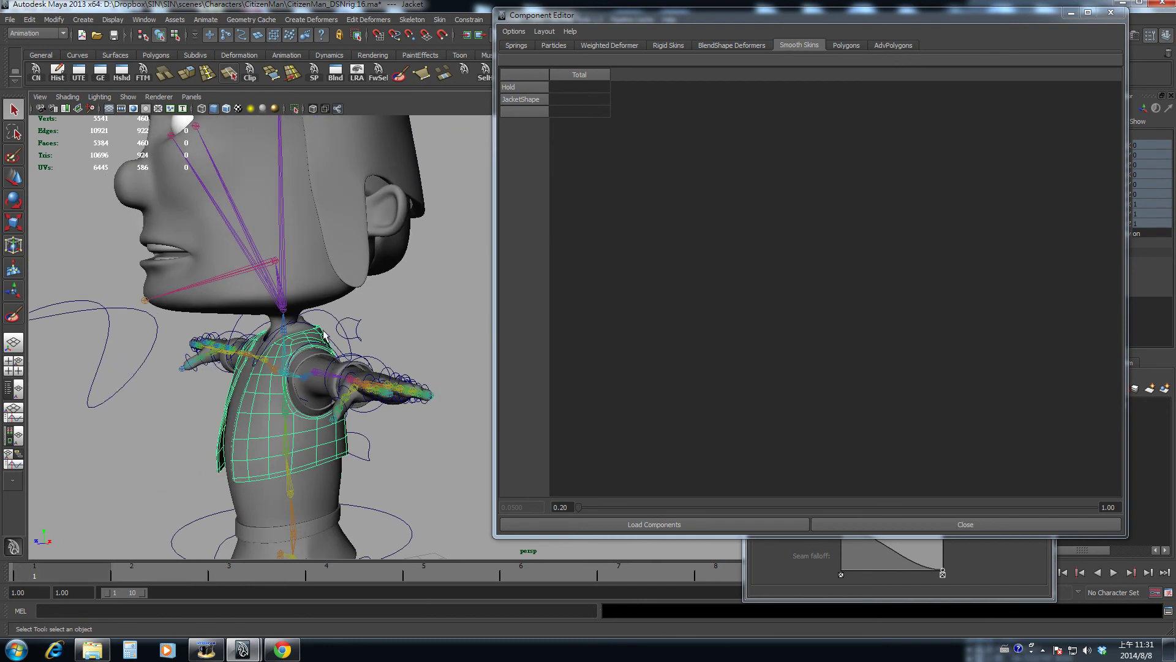
# Step: Try rotating the neck control and undo the rotation
pyautogui.click(361, 329)
pyautogui.keyDown('alt'); pyautogui.moveTo(361, 329); pyautogui.dragTo(393, 333); pyautogui.keyUp('alt')
pyautogui.press('e')
pyautogui.keyDown('alt'); pyautogui.moveTo(211, 374); pyautogui.dragTo(239, 388); pyautogui.keyUp('alt')
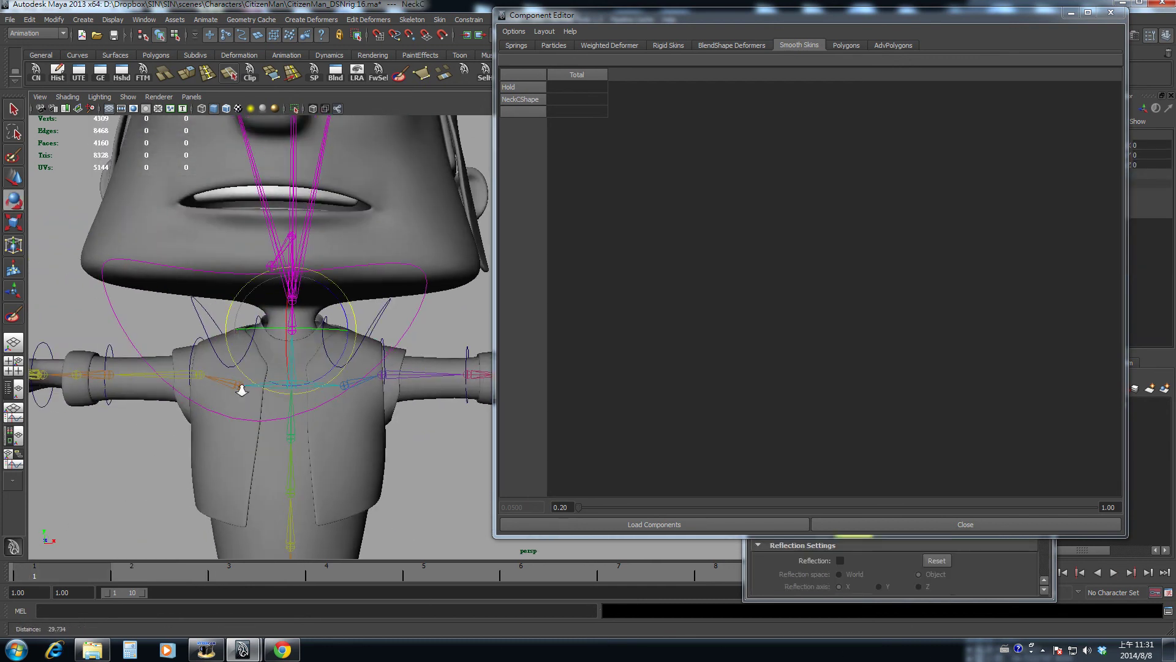
pyautogui.moveTo(315, 303); pyautogui.dragTo(334, 324)
pyautogui.hotkey('ctrl', 'z')
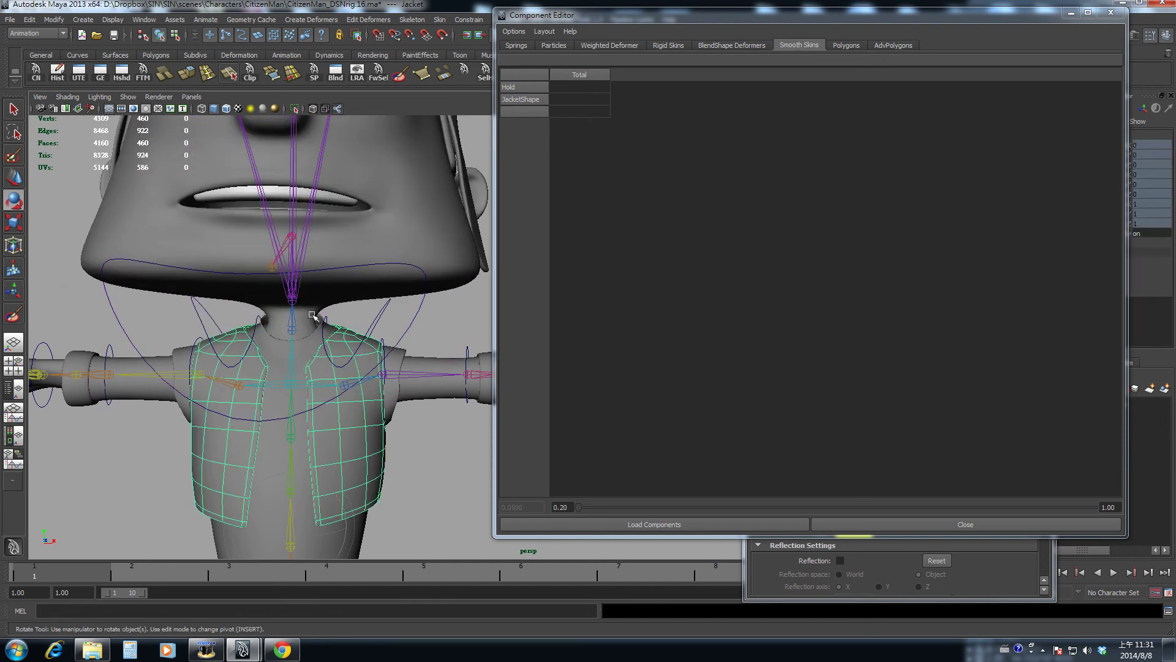
# Step: Rotate the neck control in several directions to test the collar area, undoing the last rotation
pyautogui.press('q')
pyautogui.keyDown('alt'); pyautogui.moveTo(345, 318); pyautogui.dragTo(370, 351); pyautogui.keyUp('alt')
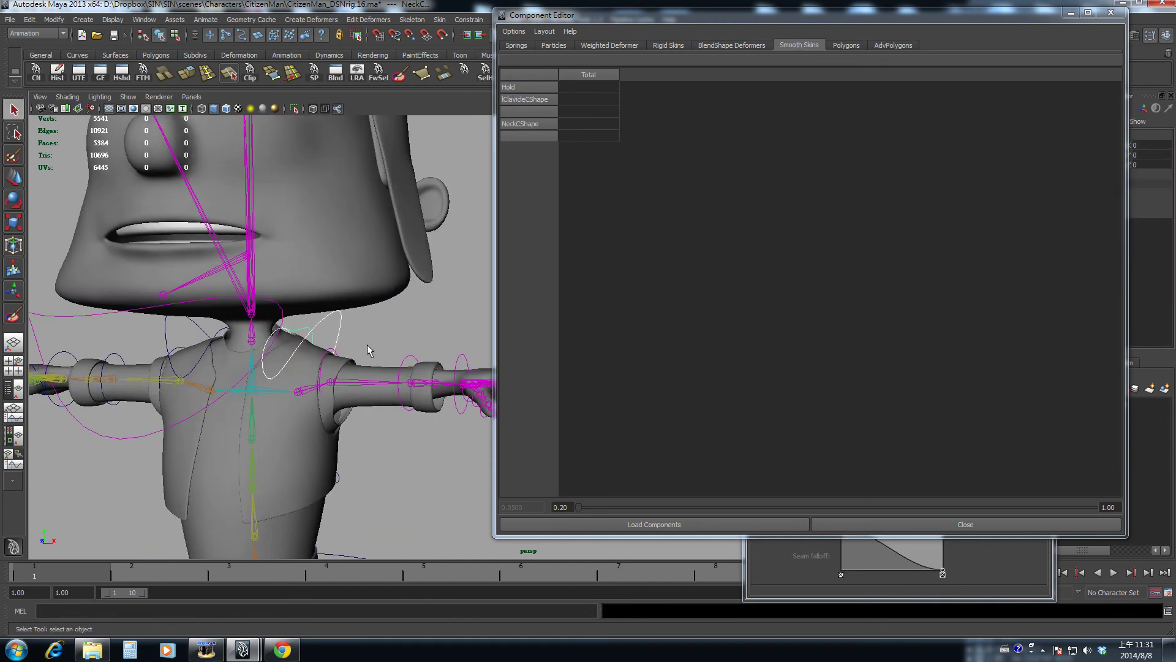
pyautogui.click(305, 329)
pyautogui.press('e')
pyautogui.keyDown('alt'); pyautogui.moveTo(269, 358); pyautogui.dragTo(305, 367); pyautogui.keyUp('alt')
pyautogui.moveTo(283, 324); pyautogui.dragTo(273, 323)
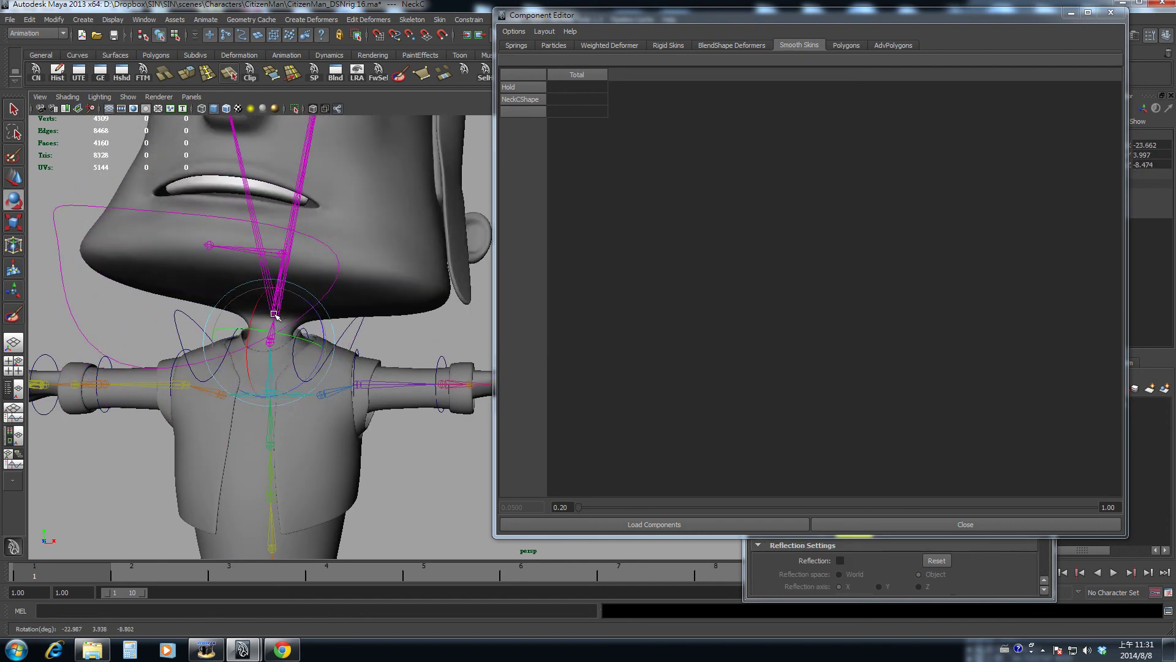
pyautogui.moveTo(280, 300)
pyautogui.mouseDown()
pyautogui.moveTo(263, 311)
pyautogui.moveTo(280, 314)
pyautogui.moveTo(277, 327)
pyautogui.moveTo(297, 305)
pyautogui.moveTo(294, 319)
pyautogui.mouseUp()
pyautogui.hotkey('ctrl', 'z')
# Step: Reset the neck control's Rotate X, Y and Z to 0 and clear the open editor windows off the viewport
pyautogui.click(1071, 13)
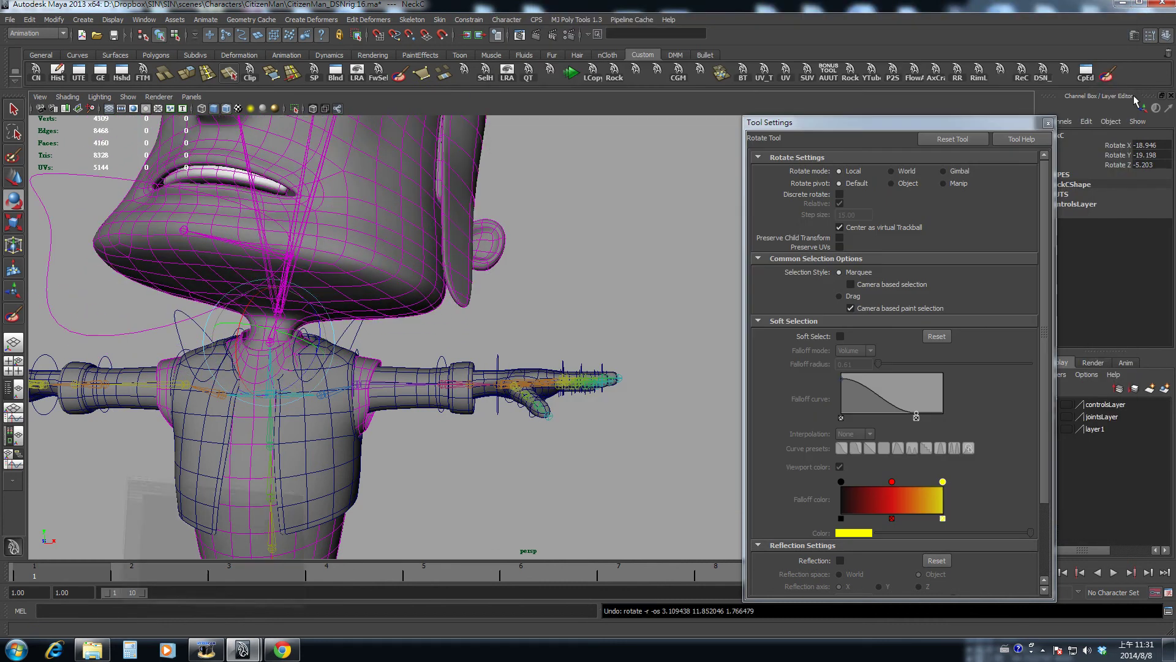
pyautogui.moveTo(1143, 147); pyautogui.dragTo(1135, 162)
pyautogui.write('0')
pyautogui.press('Return')
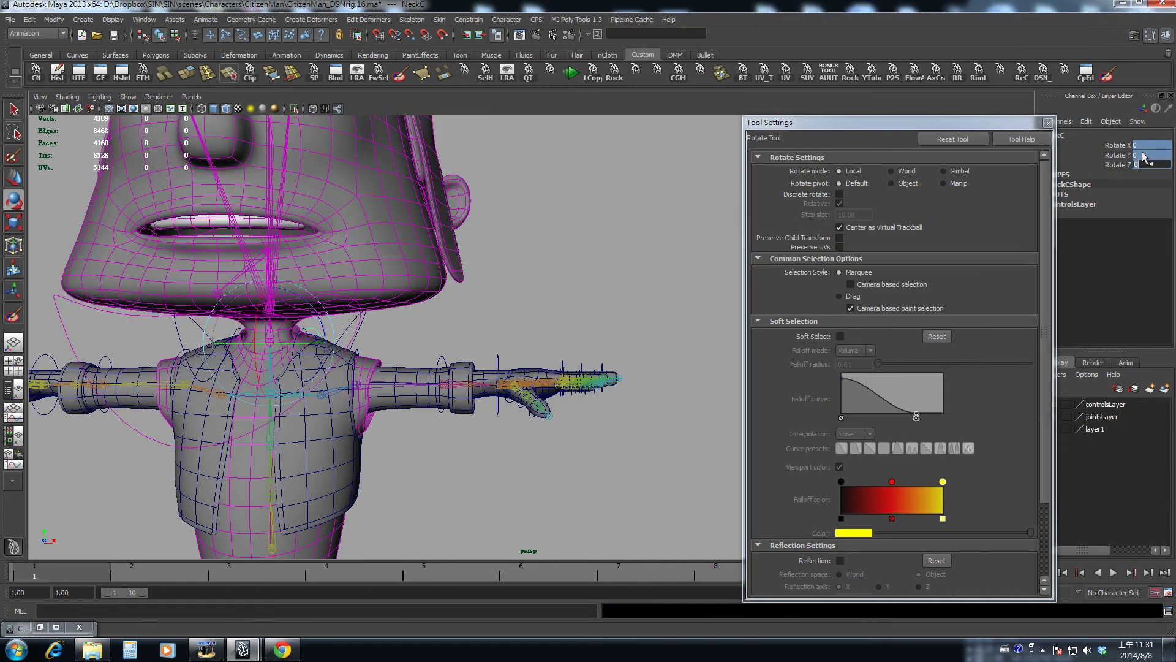
pyautogui.click(1048, 124)
# Step: Mirror the jacket's skin weights from its left side to its right side
pyautogui.click(672, 265)
pyautogui.keyDown('alt'); pyautogui.moveTo(672, 265); pyautogui.dragTo(514, 331, button='right'); pyautogui.keyUp('alt')
pyautogui.keyDown('alt'); pyautogui.moveTo(514, 330); pyautogui.dragTo(688, 323, button='middle'); pyautogui.keyUp('alt')
pyautogui.keyDown('alt'); pyautogui.moveTo(688, 323); pyautogui.dragTo(569, 441, button='right'); pyautogui.keyUp('alt')
pyautogui.press('q')
pyautogui.click(539, 446)
pyautogui.keyDown('alt'); pyautogui.moveTo(541, 447); pyautogui.dragTo(586, 415, button='middle'); pyautogui.keyUp('alt')
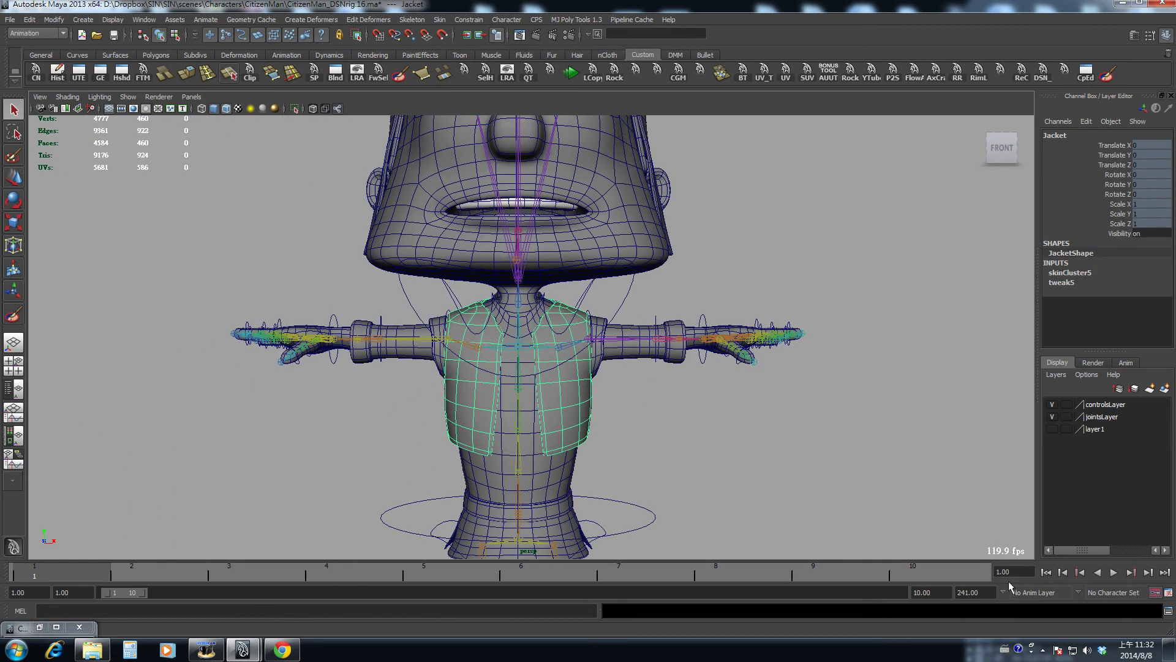
pyautogui.keyDown('alt'); pyautogui.moveTo(501, 387); pyautogui.dragTo(505, 396, button='middle'); pyautogui.keyUp('alt')
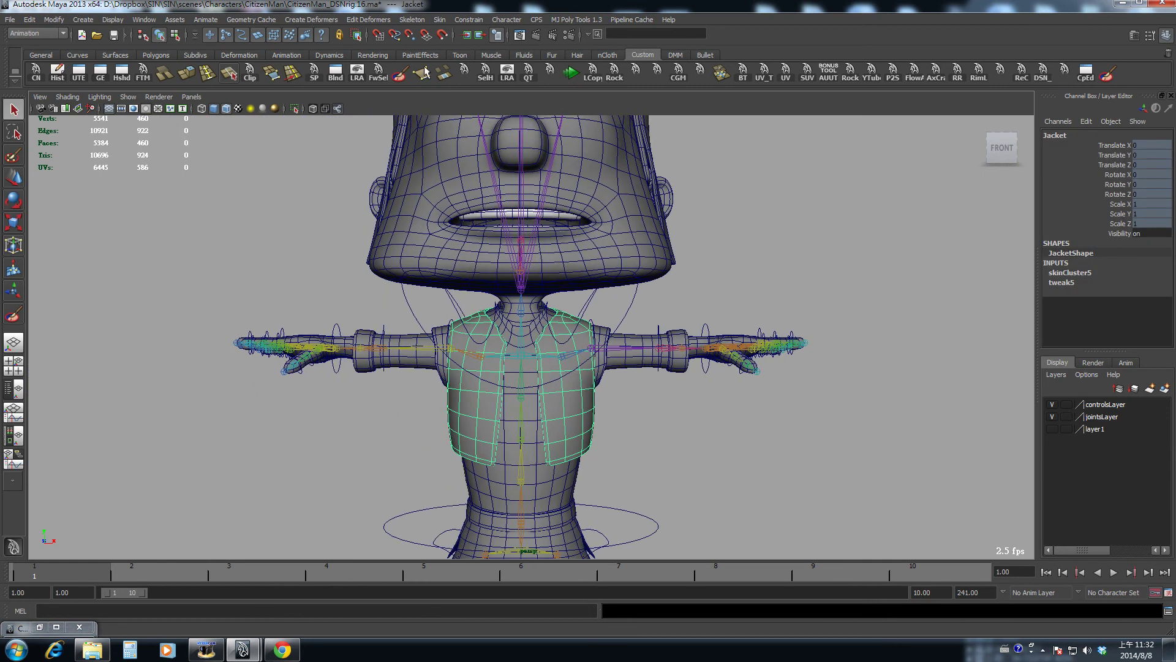
pyautogui.click(442, 19)
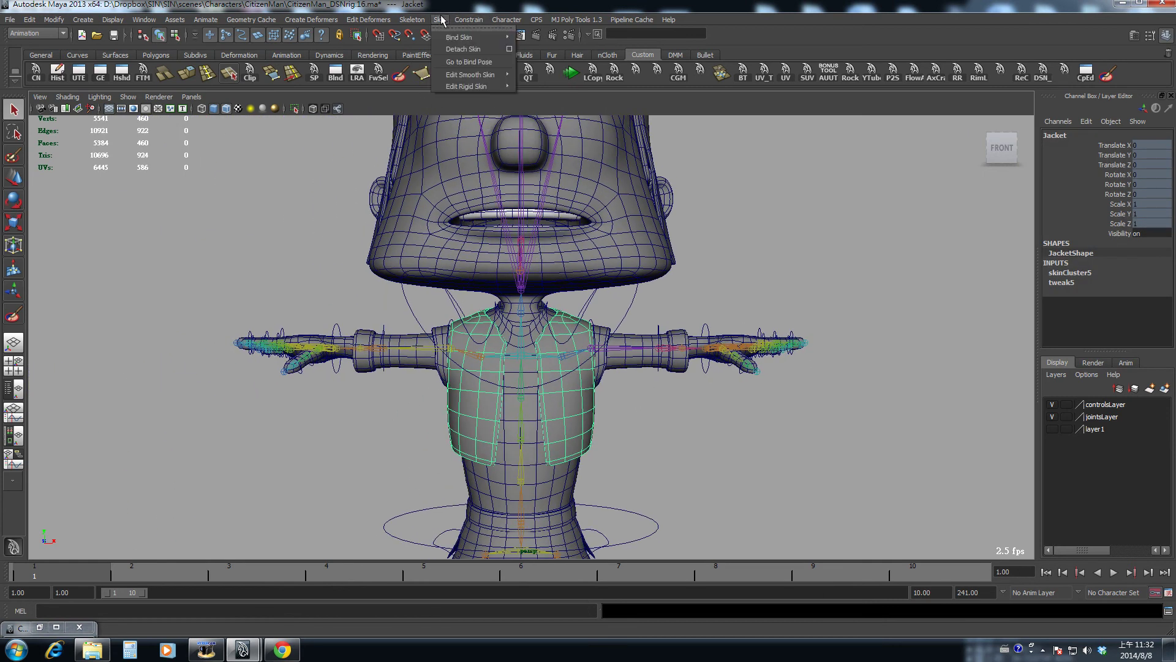
pyautogui.moveTo(441, 76)
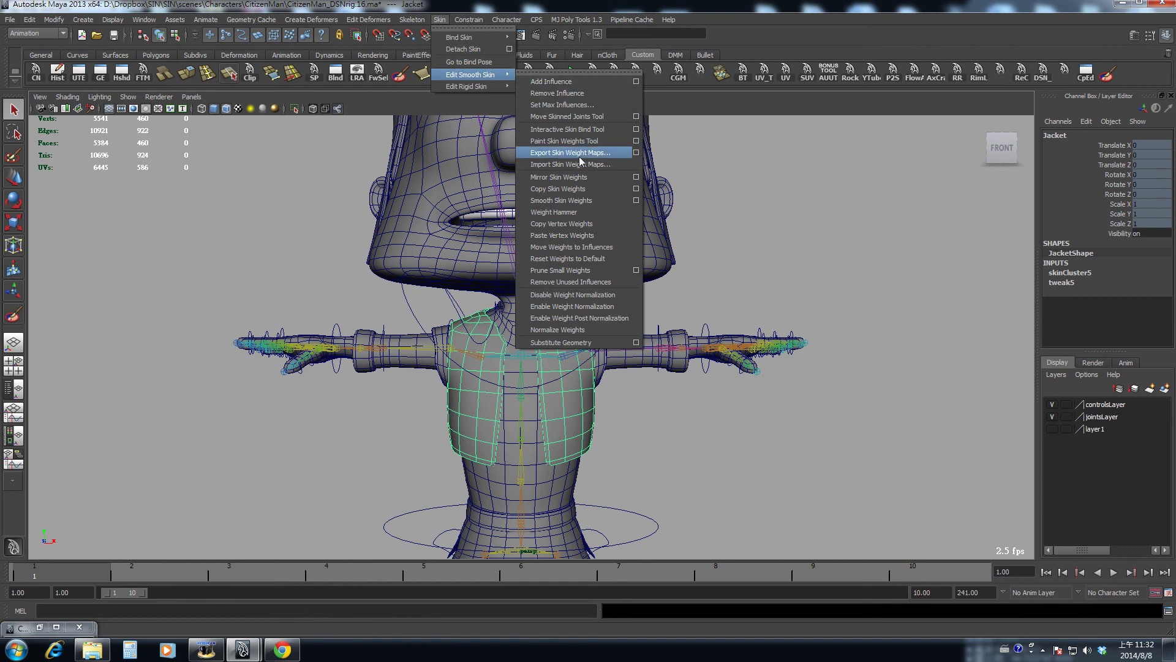
pyautogui.click(620, 181)
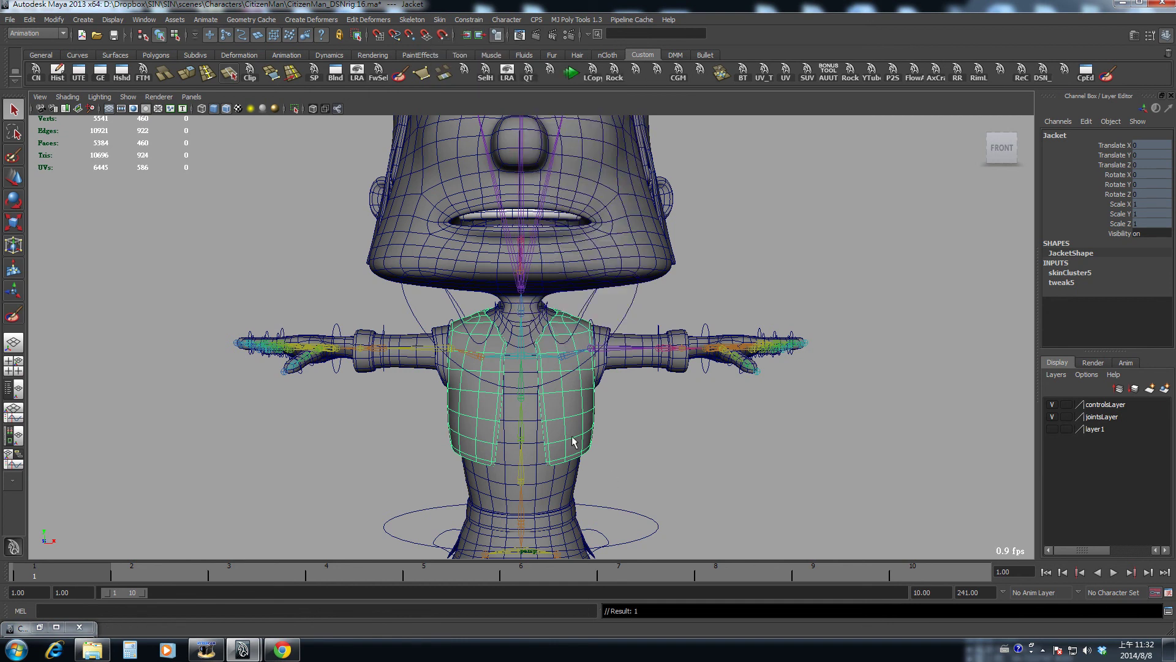
# Step: Turn off the wireframe overlay and check the left shoulder FK control's keyed poses at frames 1 and 5
pyautogui.click(610, 419)
pyautogui.hotkey('alt', '5')
pyautogui.keyDown('alt'); pyautogui.moveTo(611, 423); pyautogui.dragTo(609, 410, button='middle'); pyautogui.keyUp('alt')
pyautogui.moveTo(270, 572); pyautogui.dragTo(131, 572)
pyautogui.click(589, 306)
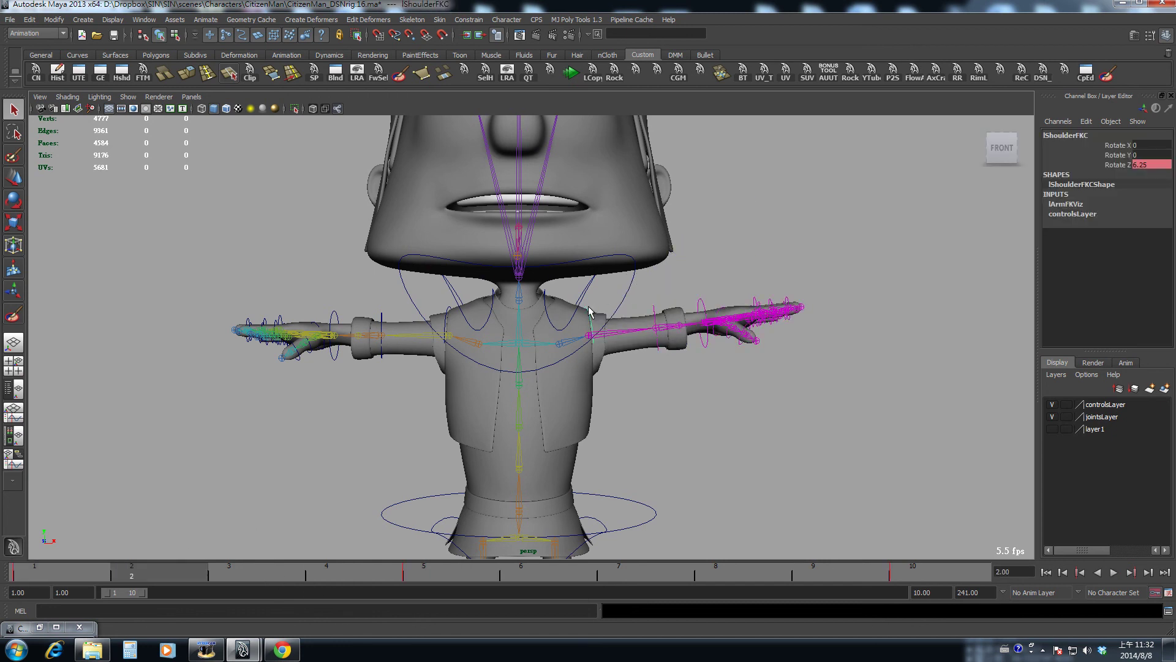
pyautogui.press(',')
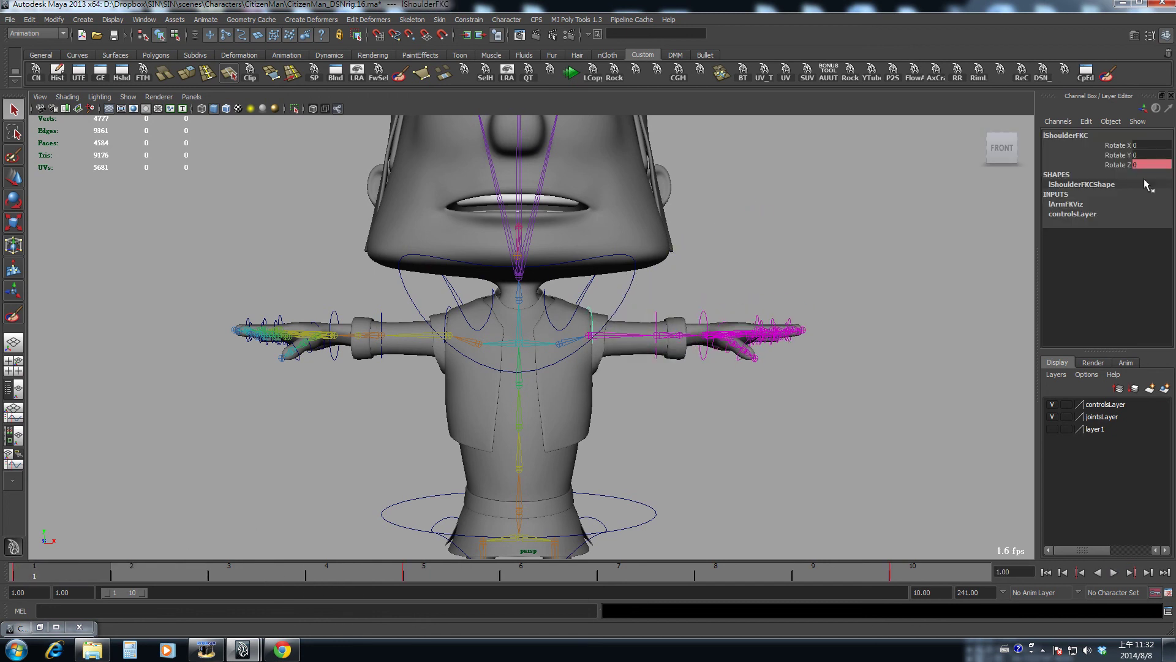
pyautogui.moveTo(451, 561); pyautogui.dragTo(411, 573)
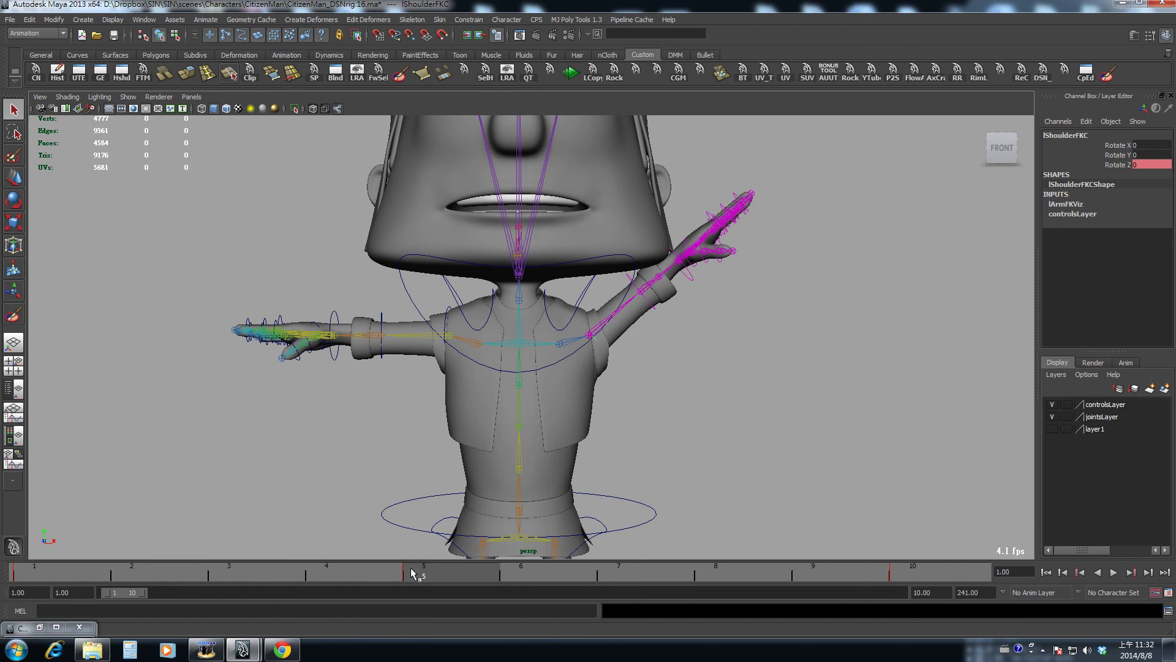
# Step: At frame 5, set the right shoulder FK control's Rotate Z to 40 and key it
pyautogui.click(446, 312)
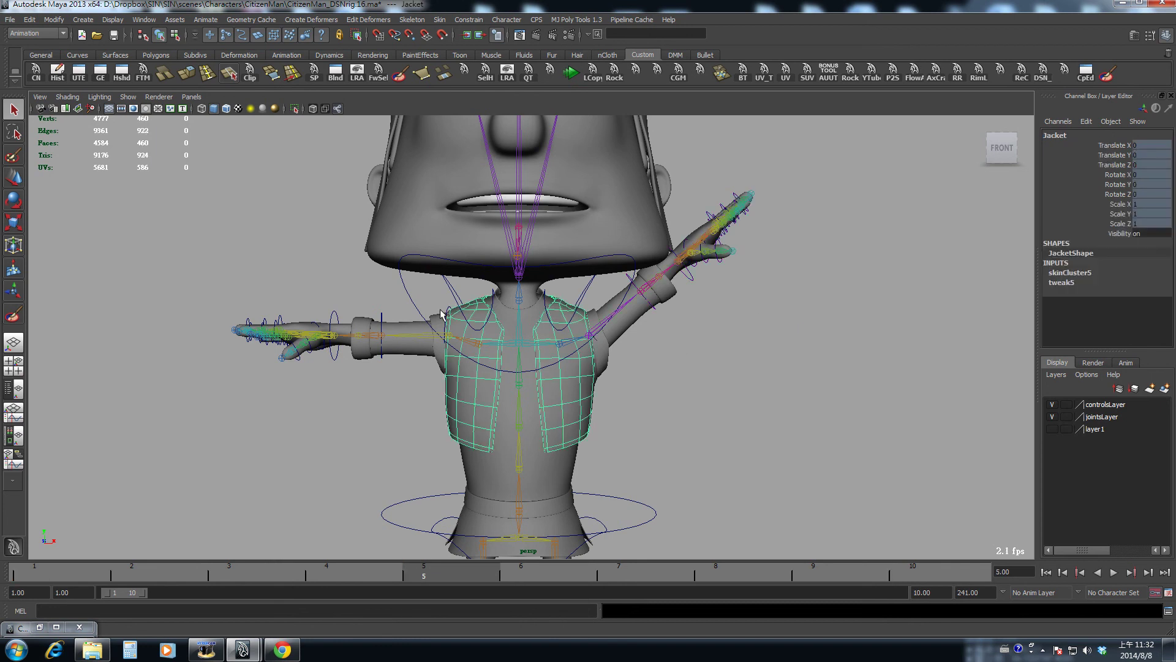
pyautogui.click(453, 309)
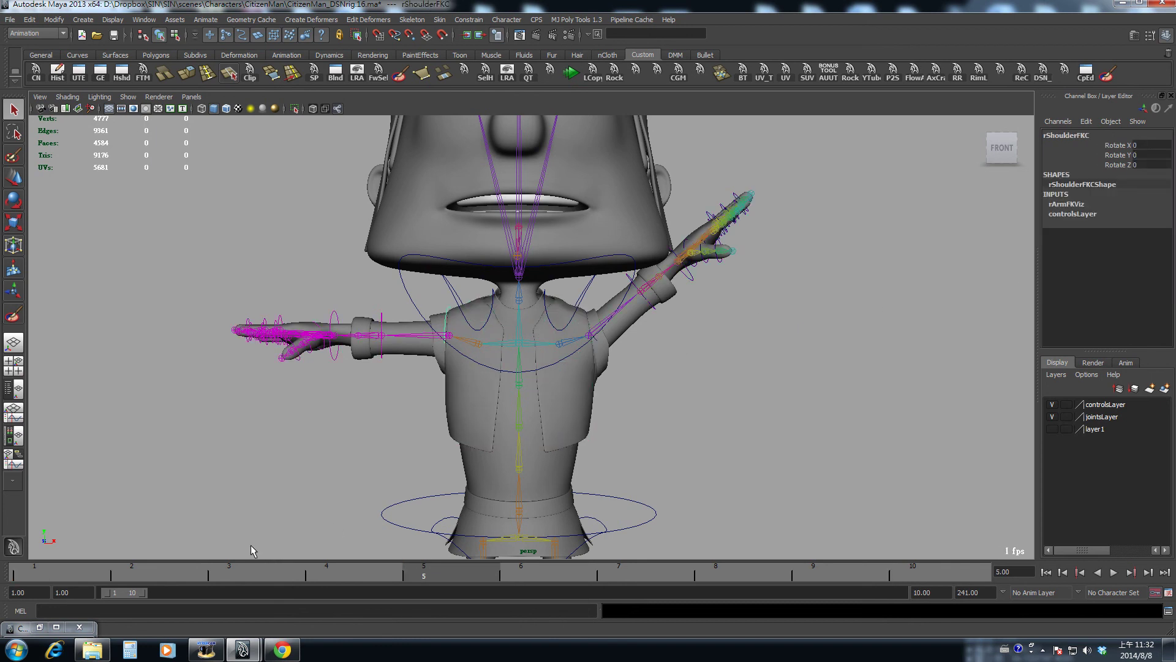
pyautogui.press('e')
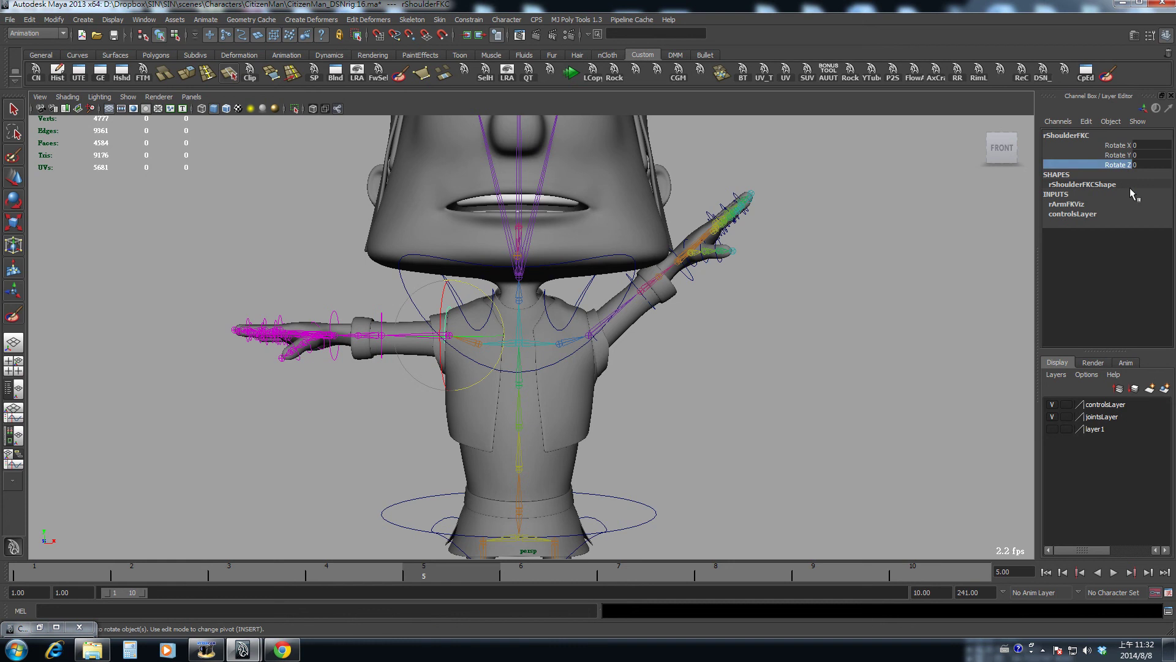
pyautogui.click(1141, 164)
pyautogui.write('40')
pyautogui.press('Return')
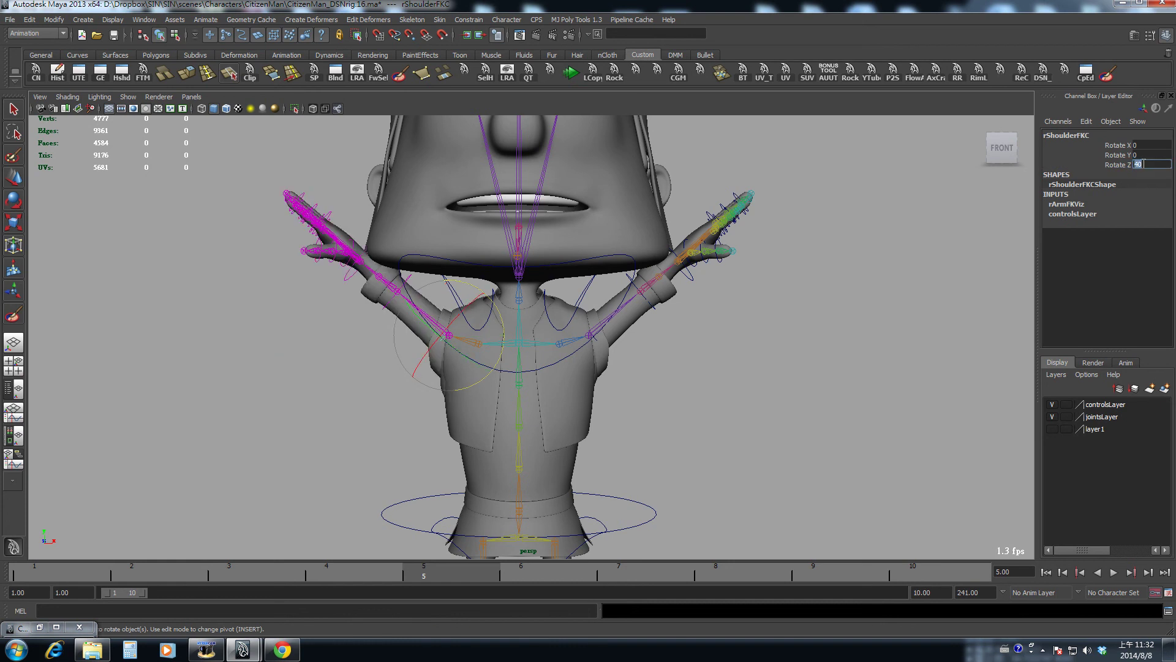
pyautogui.rightClick(1114, 165)
pyautogui.click(1112, 179)
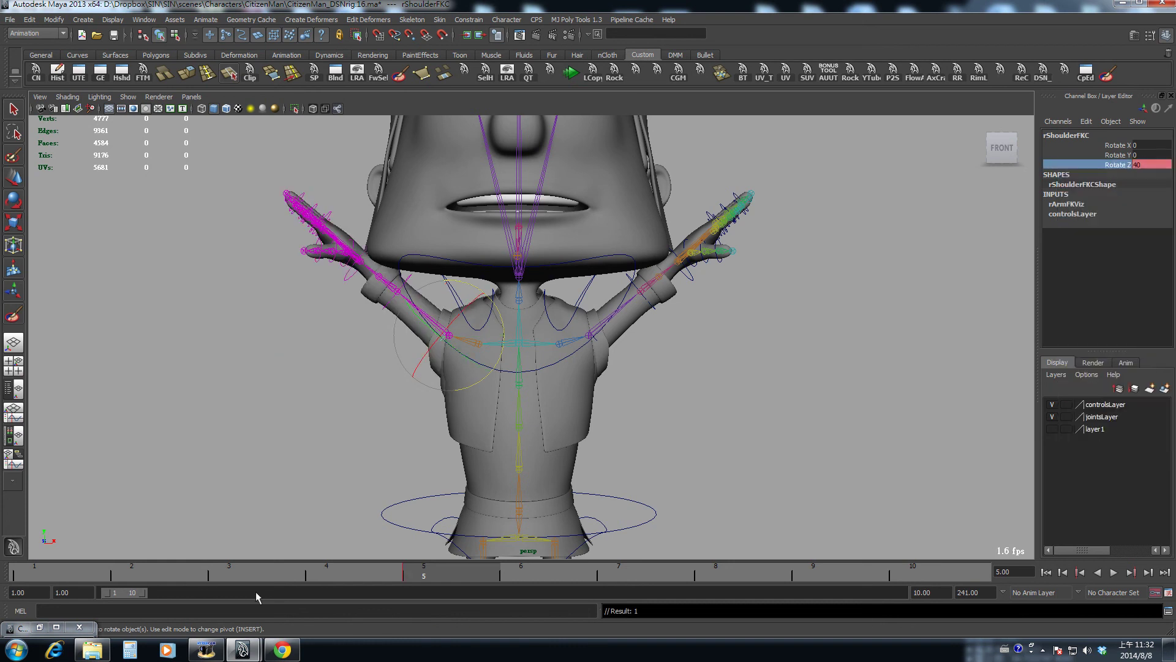
# Step: Enter the right shoulder FK control's Rotate Z value for frame 1
pyautogui.click(164, 572)
pyautogui.moveTo(163, 572); pyautogui.dragTo(68, 573)
pyautogui.click(1149, 166)
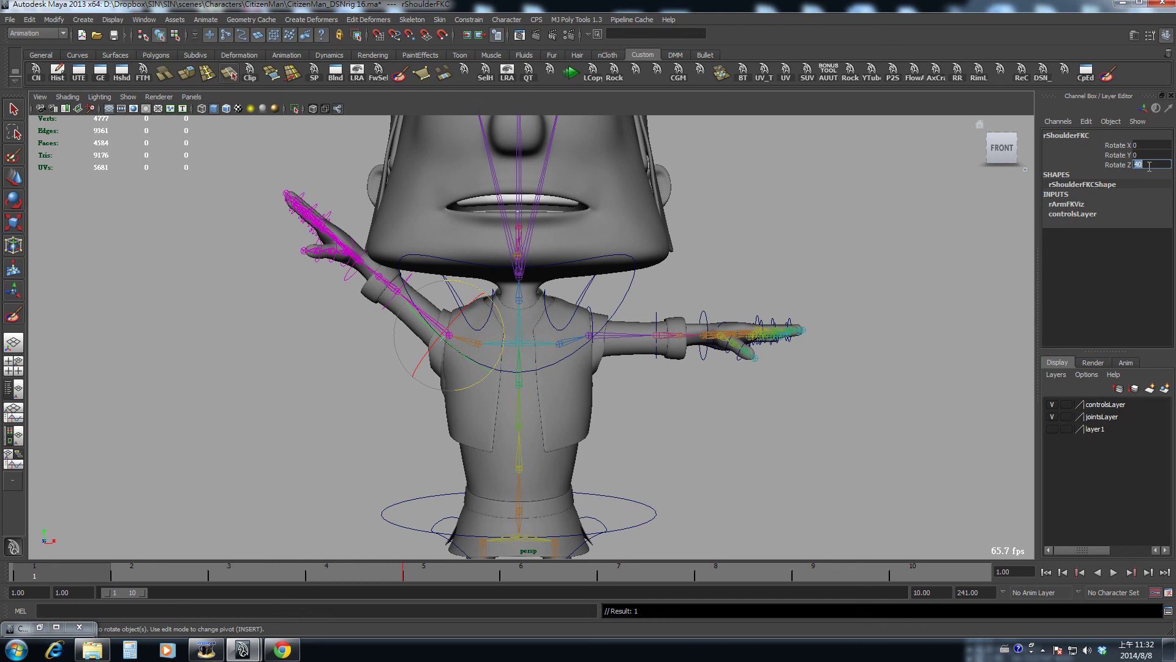
pyautogui.press('Return')
# Step: Isolate the jacket in the front view and play the animation to compare its two sides
pyautogui.moveTo(607, 362)
pyautogui.keyDown('alt'); pyautogui.mouseDown()
pyautogui.moveTo(677, 368)
pyautogui.moveTo(623, 362)
pyautogui.mouseUp(); pyautogui.keyUp('alt')
pyautogui.moveTo(110, 578); pyautogui.dragTo(424, 572)
pyautogui.click(667, 432)
pyautogui.hotkey('shift', 'i')
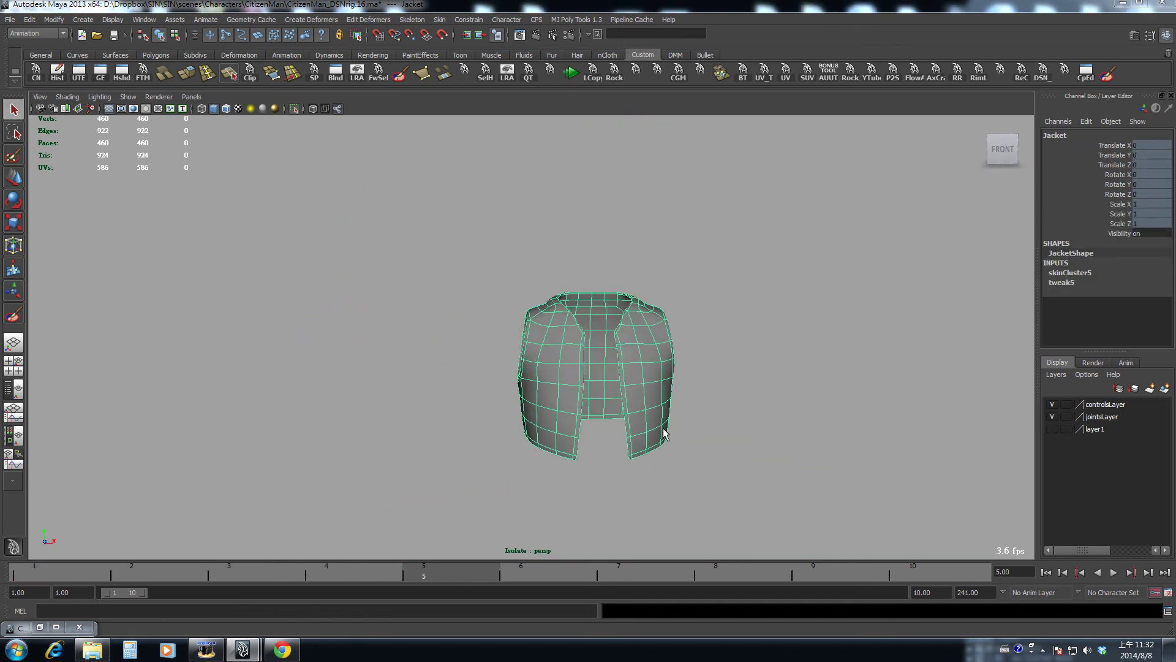
pyautogui.press('space')
pyautogui.moveTo(659, 454); pyautogui.dragTo(659, 490)
pyautogui.keyDown('alt'); pyautogui.moveTo(207, 544); pyautogui.dragTo(440, 441, button='middle'); pyautogui.keyUp('alt')
pyautogui.keyDown('alt'); pyautogui.moveTo(440, 440); pyautogui.dragTo(265, 556, button='right'); pyautogui.keyUp('alt')
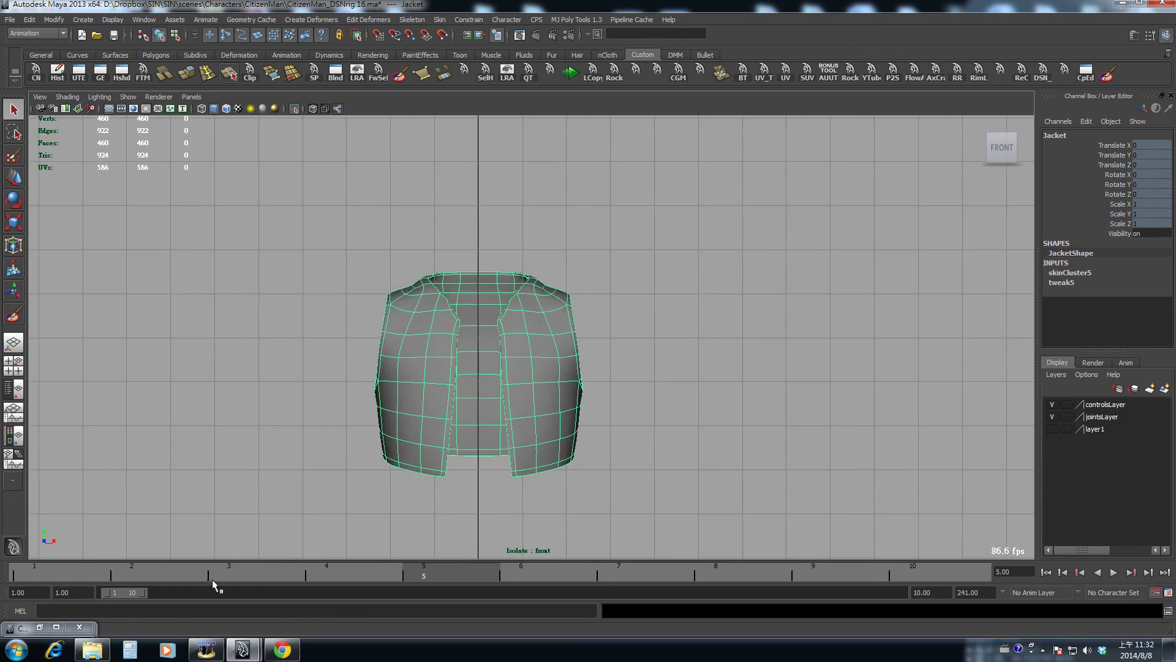
pyautogui.hotkey('alt', 'v')
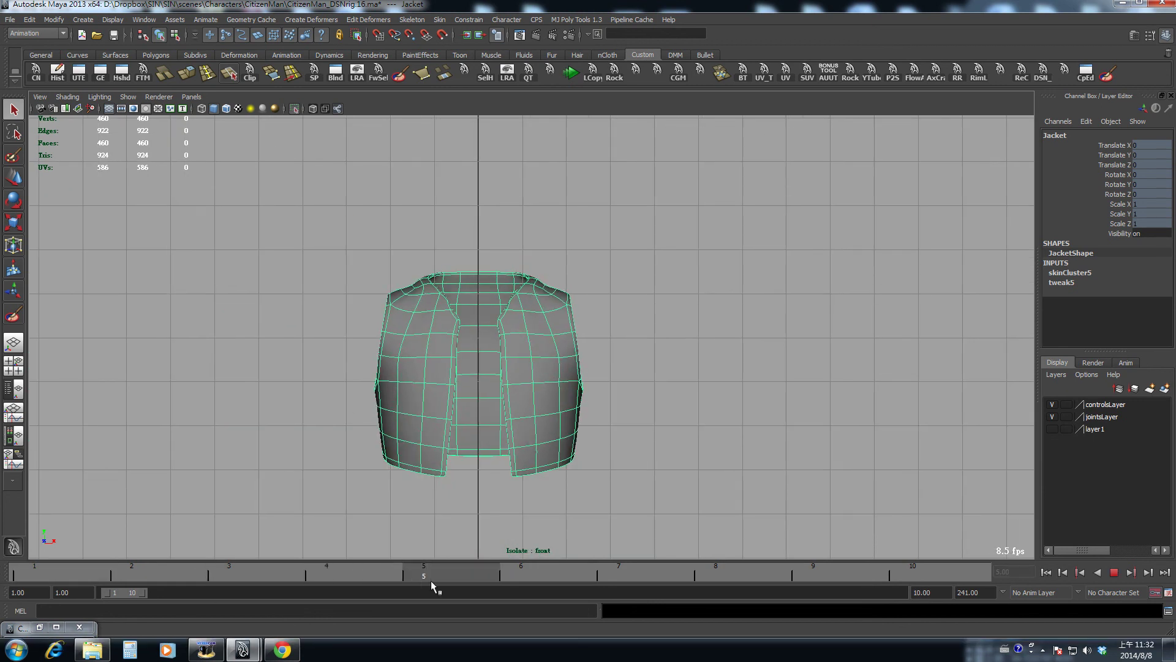
pyautogui.hotkey('alt', 'v')
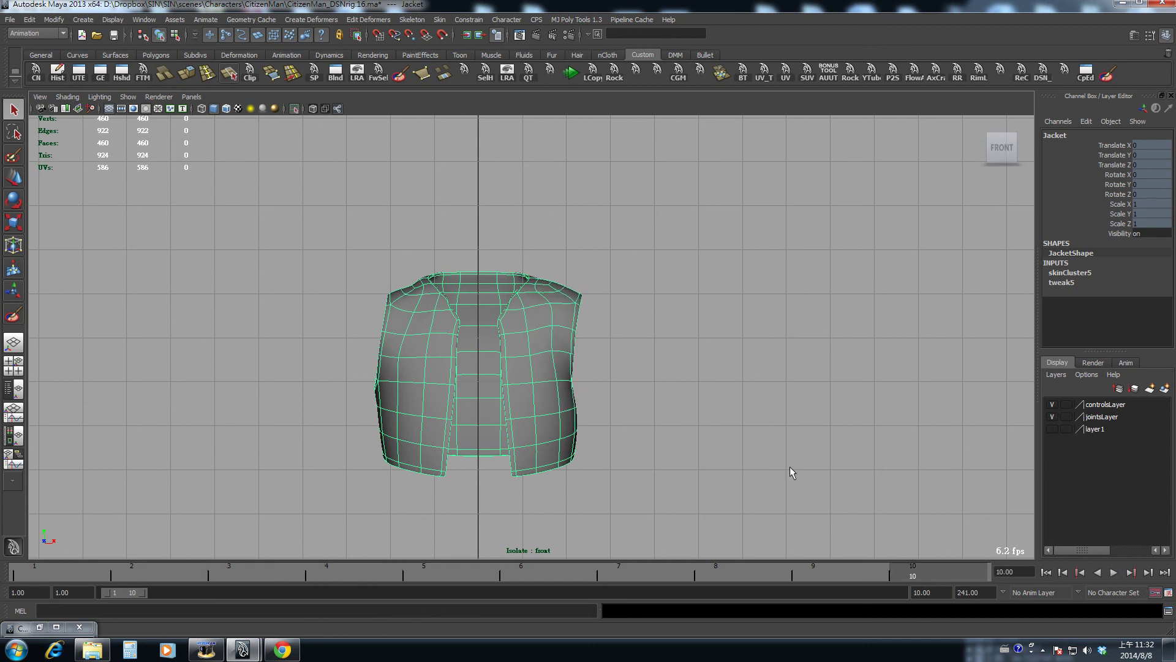
# Step: Show the whole character in perspective and set the right shoulder FK control's Rotate Z to -70 at frame 10
pyautogui.hotkey('ctrl', '1')
pyautogui.press('space')
pyautogui.moveTo(608, 320); pyautogui.dragTo(599, 271)
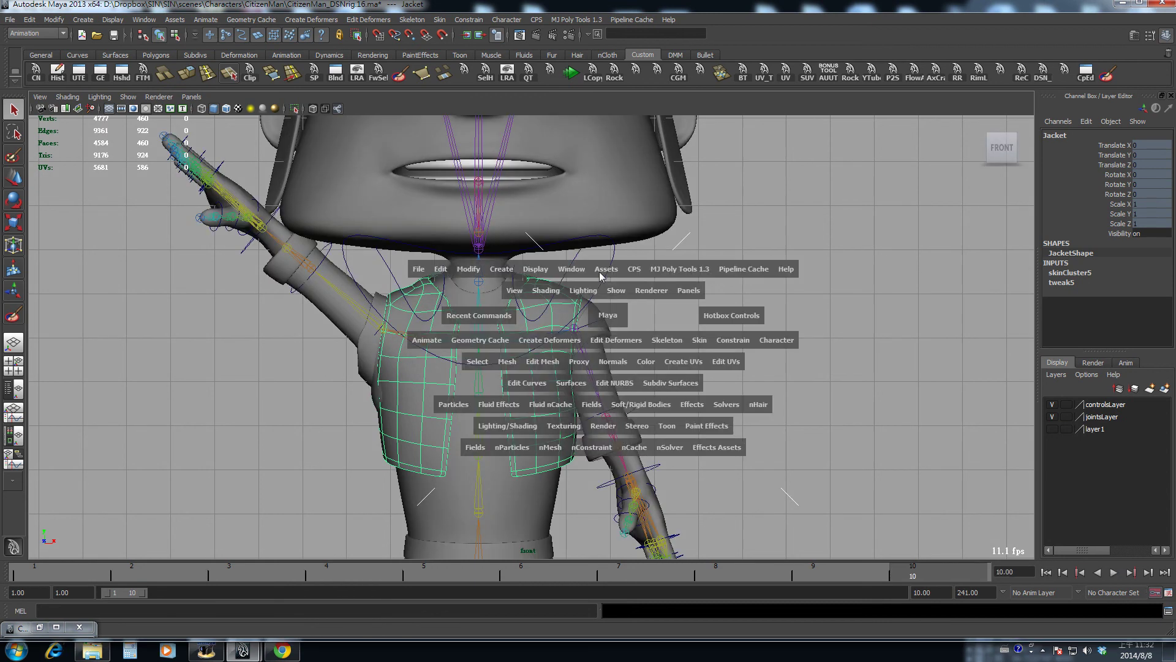
pyautogui.click(665, 335)
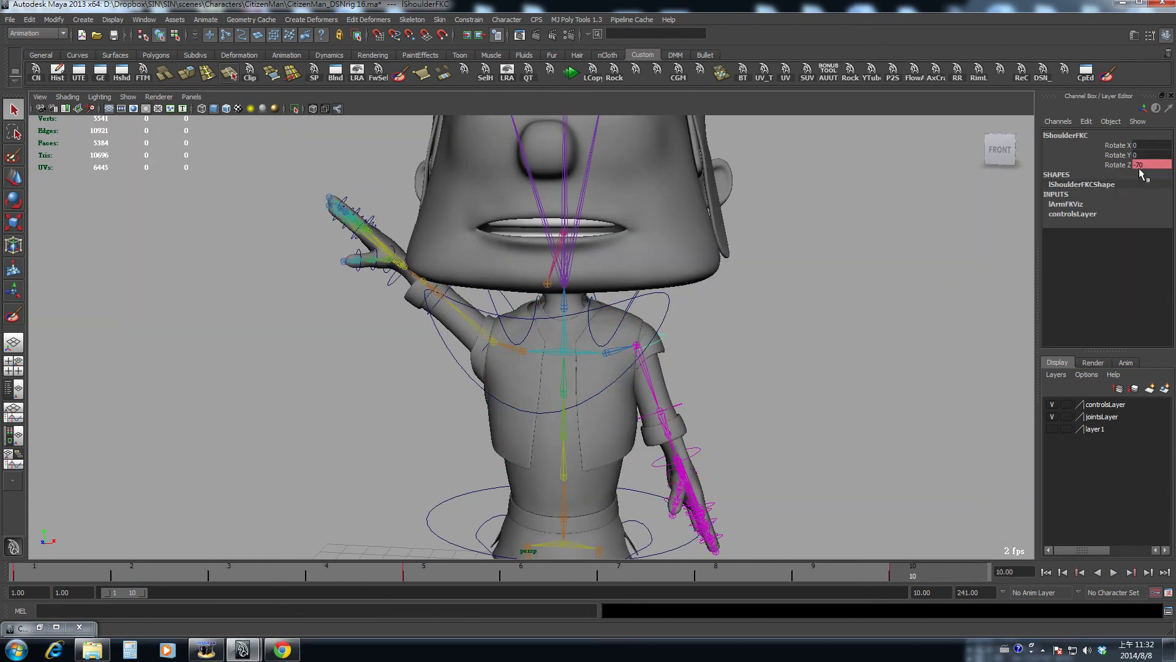
pyautogui.click(493, 349)
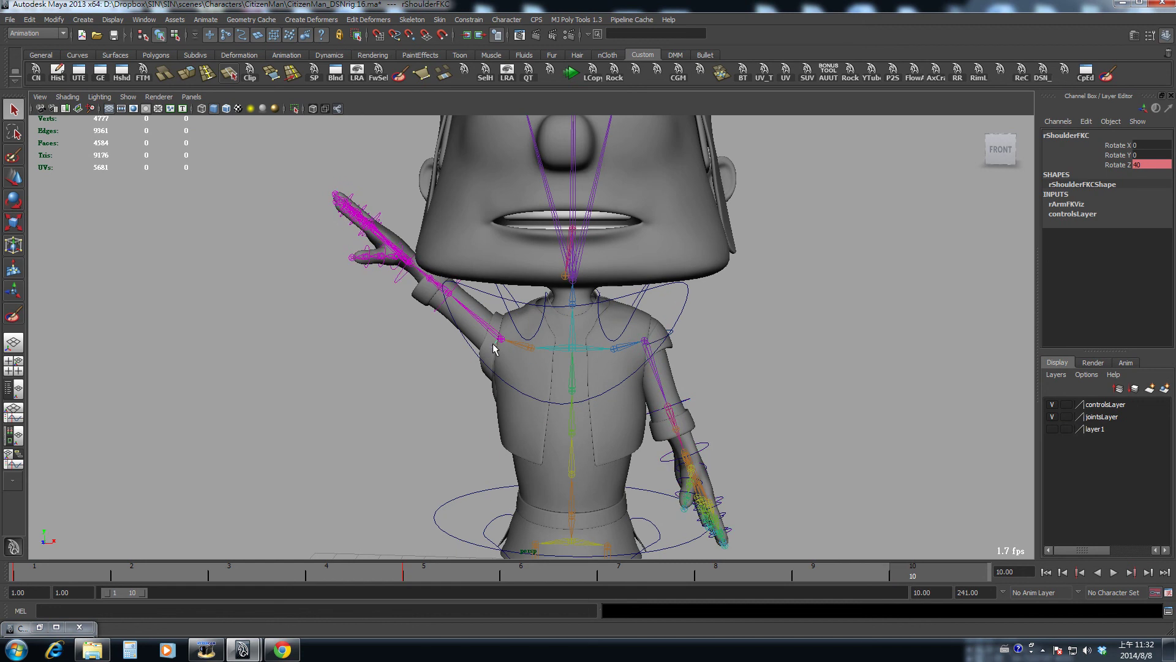
pyautogui.click(1143, 167)
pyautogui.write('-70')
pyautogui.press('Return')
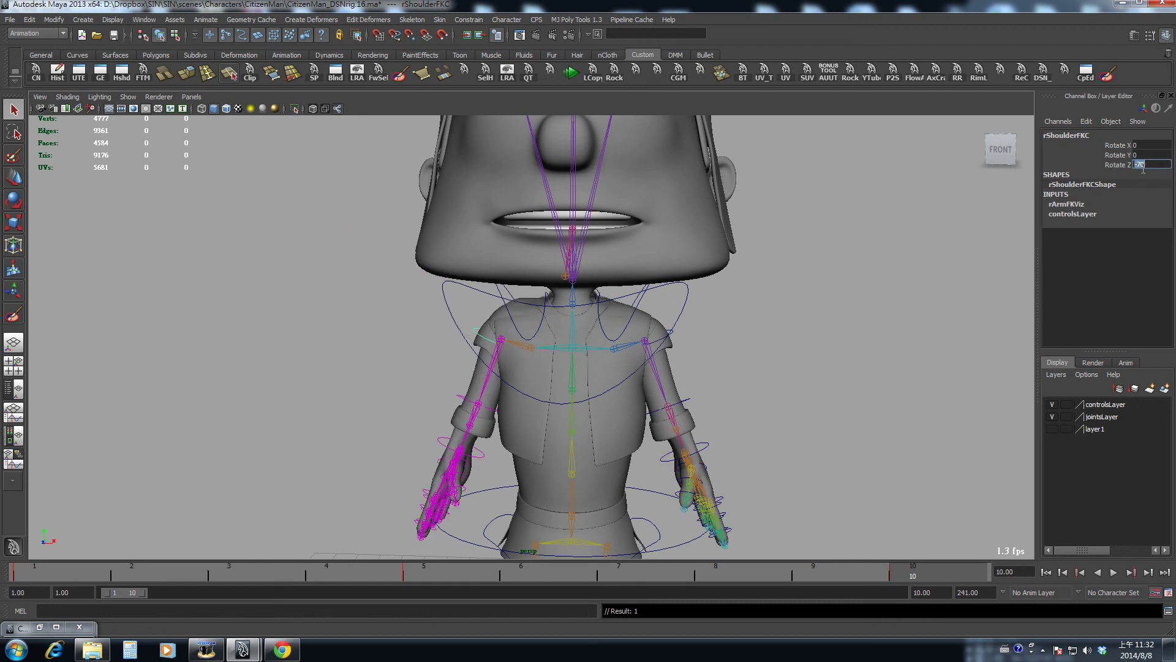
# Step: Isolate the jacket in the front view again and play the animation to check the symmetry of its deformation
pyautogui.click(745, 333)
pyautogui.click(629, 423)
pyautogui.hotkey('ctrl', '1')
pyautogui.press('space')
pyautogui.moveTo(631, 427); pyautogui.dragTo(642, 469)
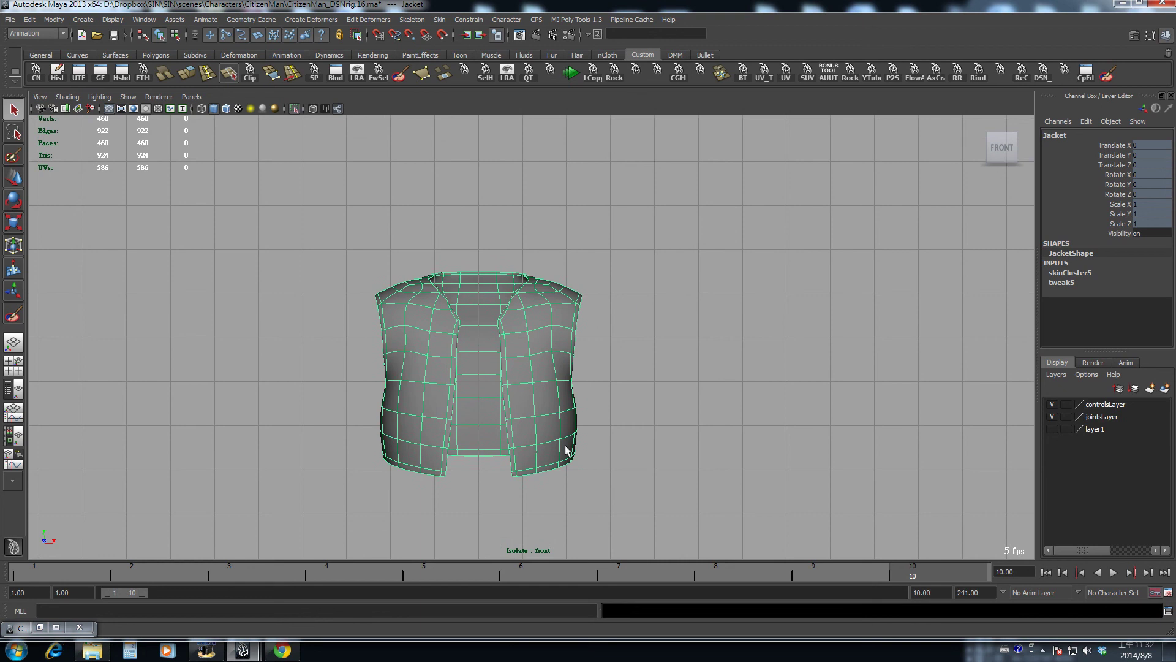
pyautogui.keyDown('alt'); pyautogui.moveTo(565, 445); pyautogui.dragTo(567, 424, button='middle'); pyautogui.keyUp('alt')
pyautogui.click(376, 574)
pyautogui.hotkey('alt', 'v')
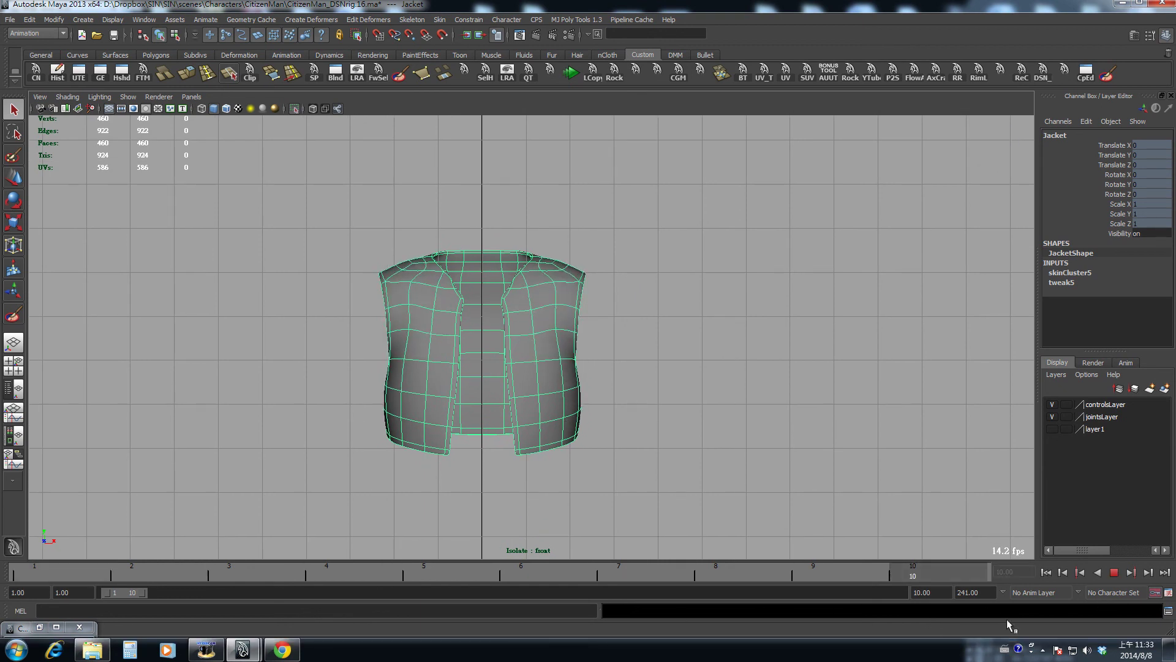
pyautogui.hotkey('alt', 'v')
# Step: Deselect the jacket and examine its surface in the perspective view
pyautogui.click(243, 413)
pyautogui.press('space')
pyautogui.moveTo(263, 396); pyautogui.dragTo(267, 356)
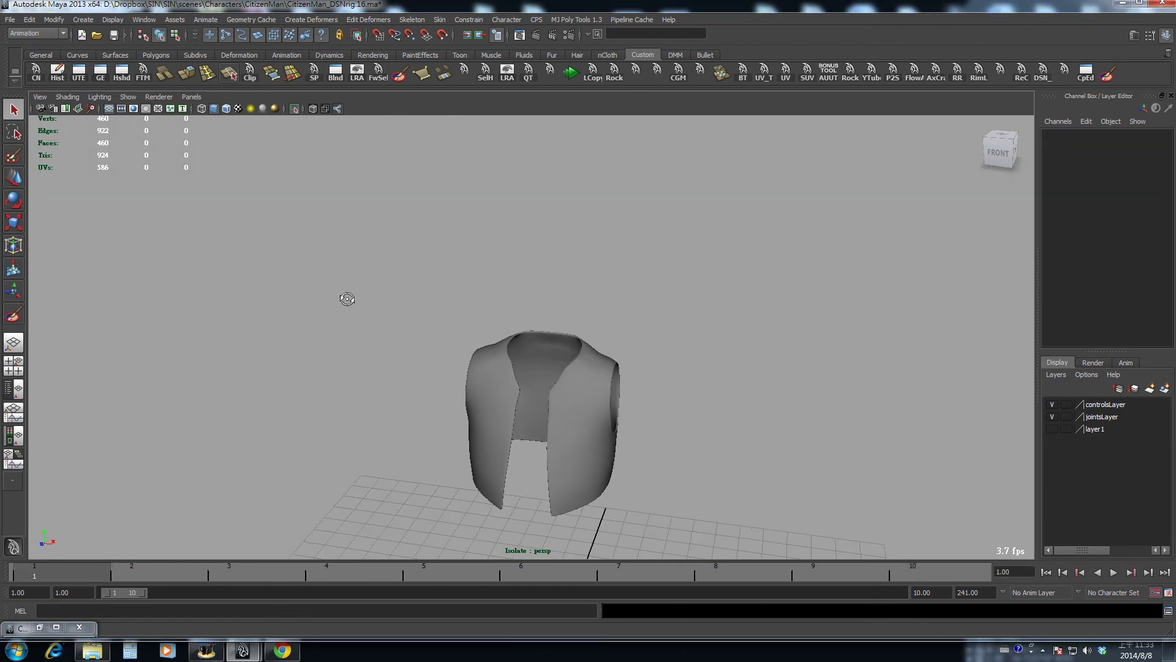